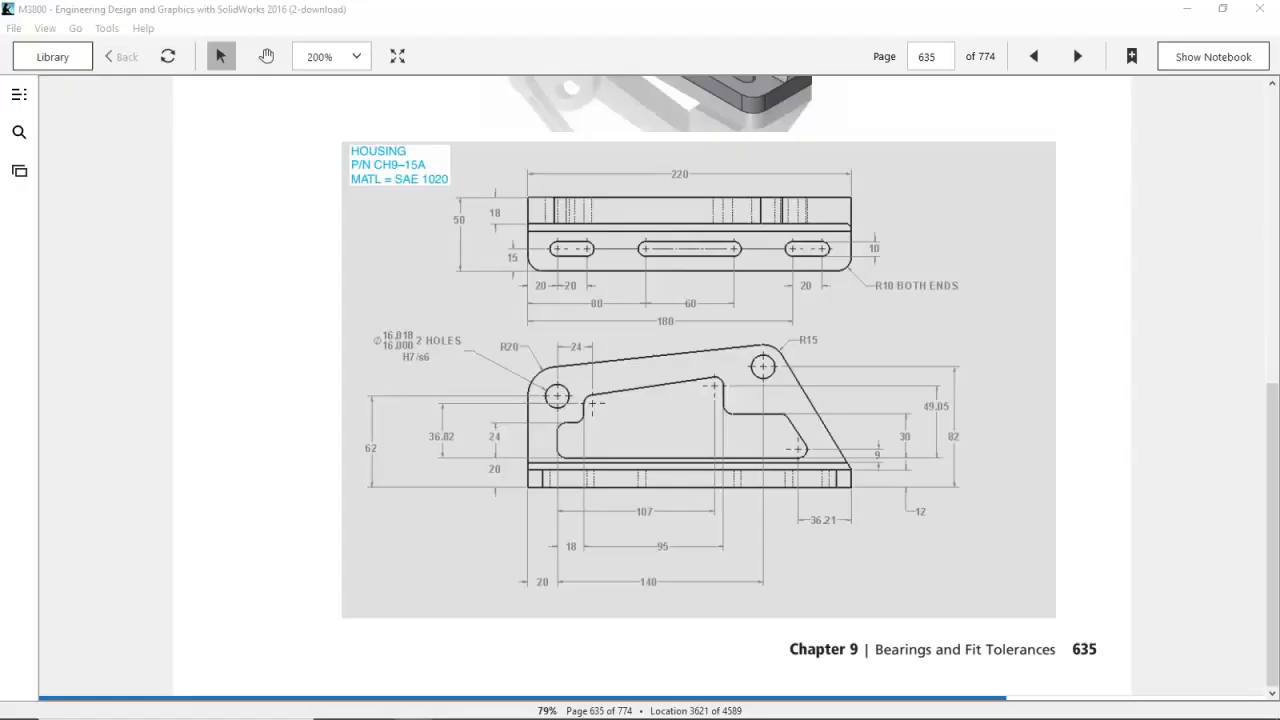
# Bring up the Housing P/N CH9-15A drawing on page 635 of the Kindle ebook.
pyautogui.click(229, 510)
# Restore the Kindle window and drag it aside to uncover SOLIDWORKS.
pyautogui.click(314, 482)
pyautogui.moveTo(549, 24); pyautogui.dragTo(1279, 70)
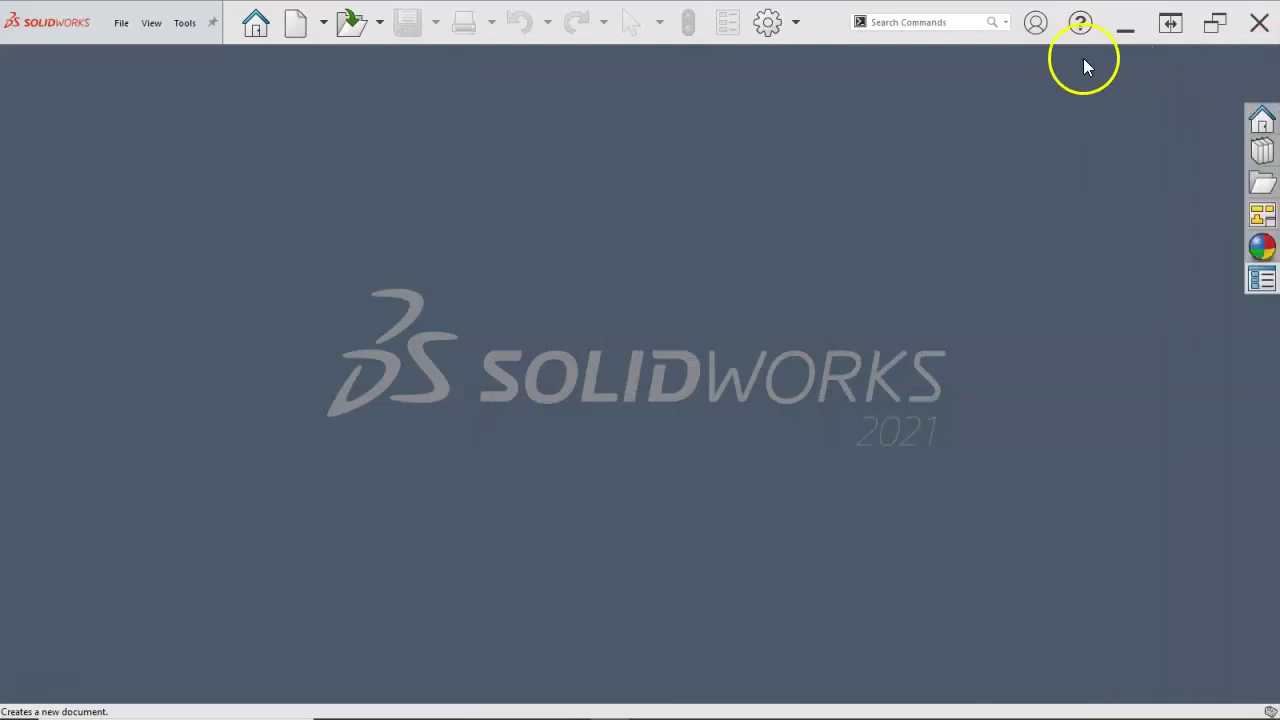
# Create a new Part mm document and start a sketch on the Front Plane.
pyautogui.click(295, 22)
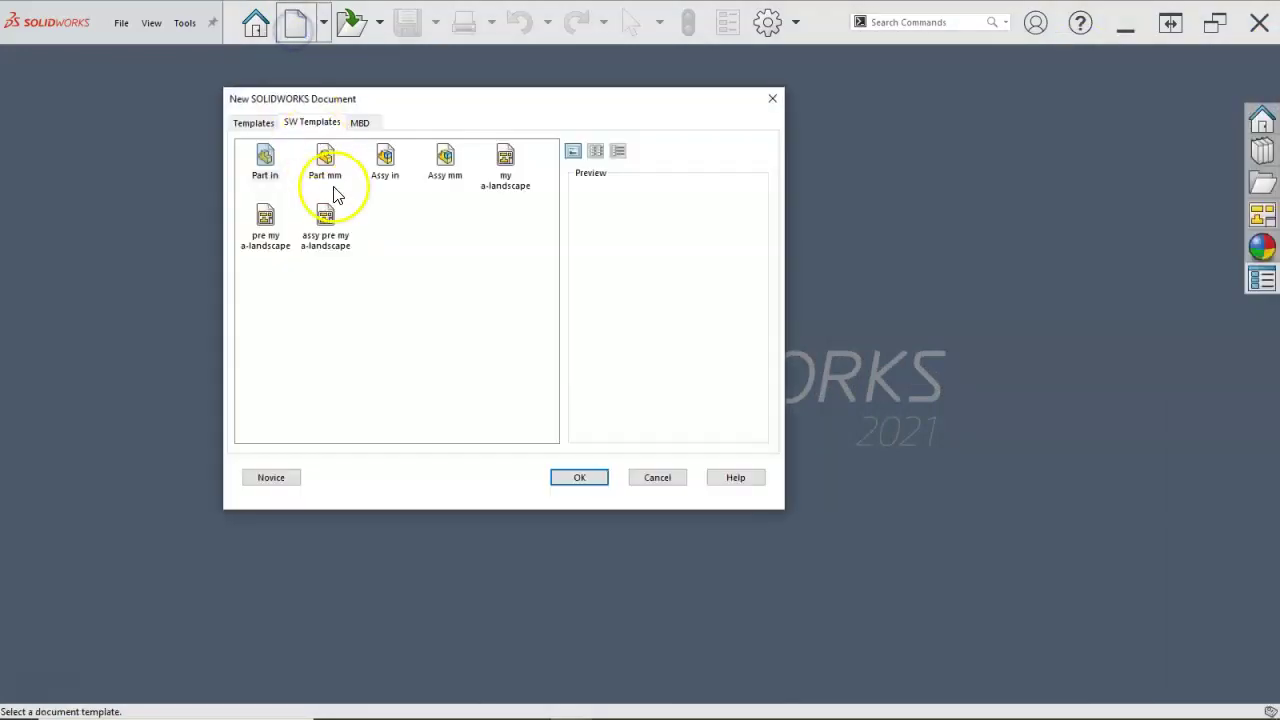
pyautogui.doubleClick(329, 166)
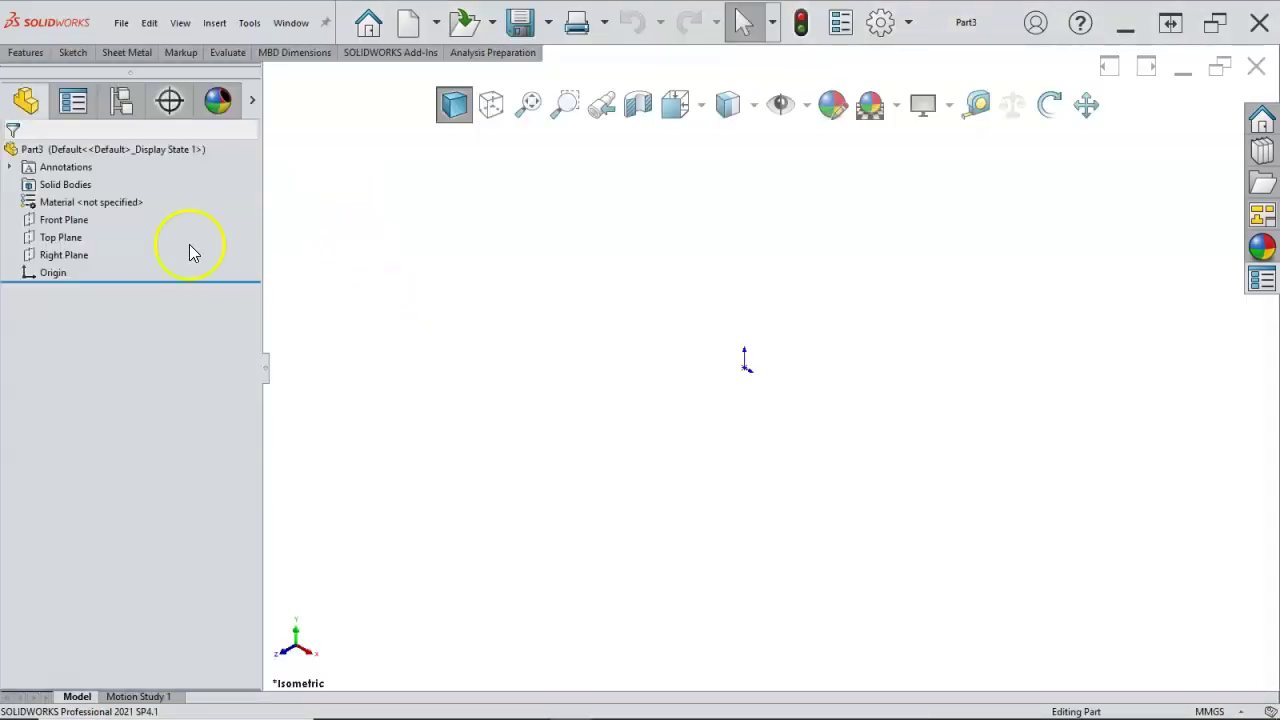
pyautogui.click(76, 222)
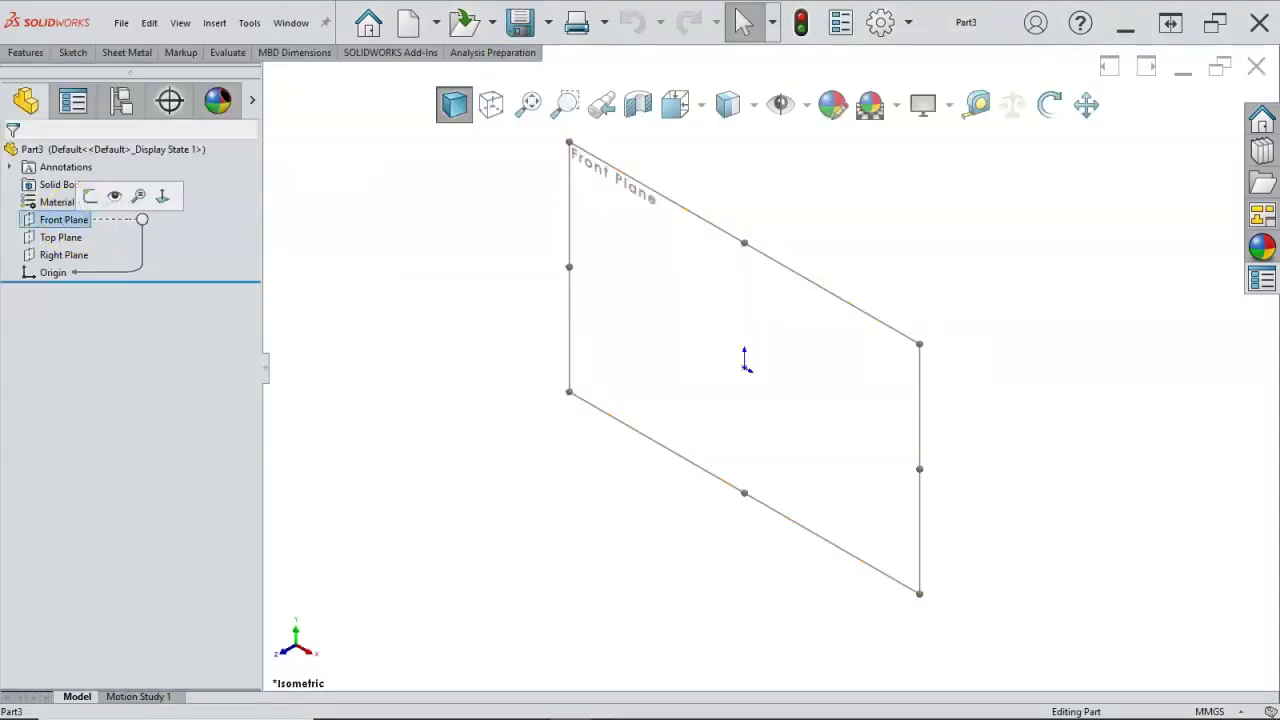
pyautogui.click(92, 194)
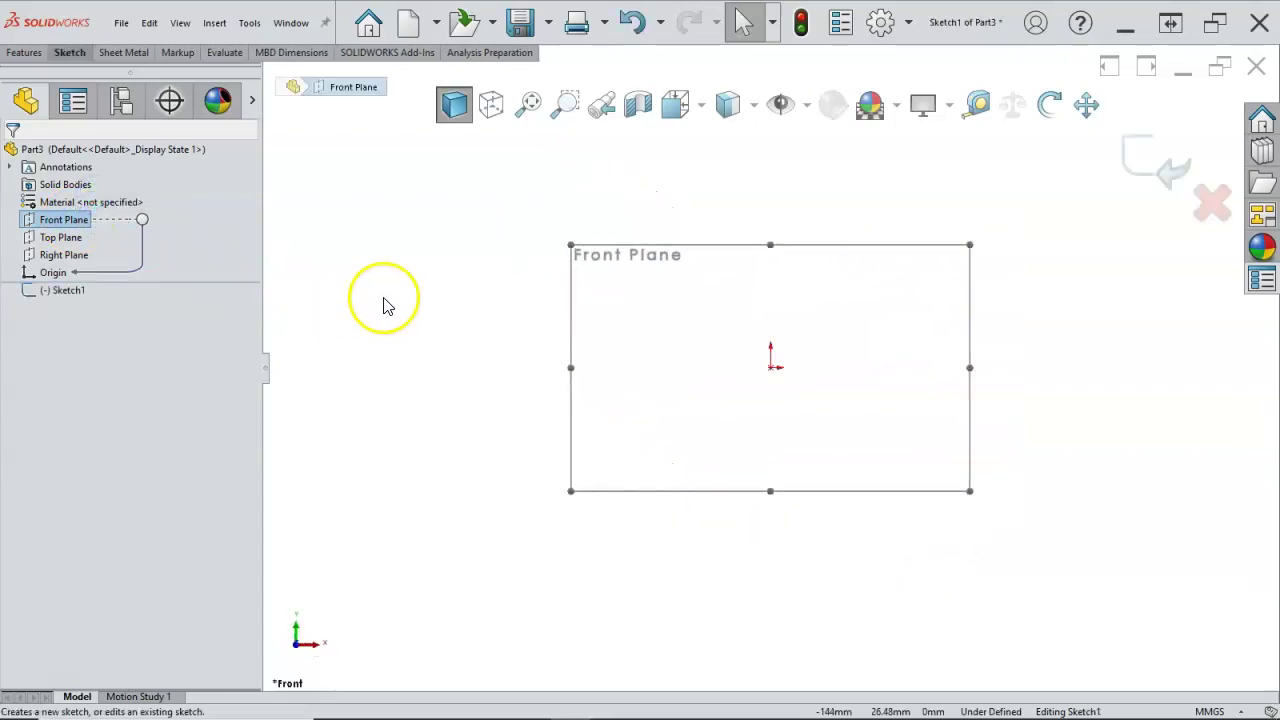
pyautogui.scroll(3, 829, 274)
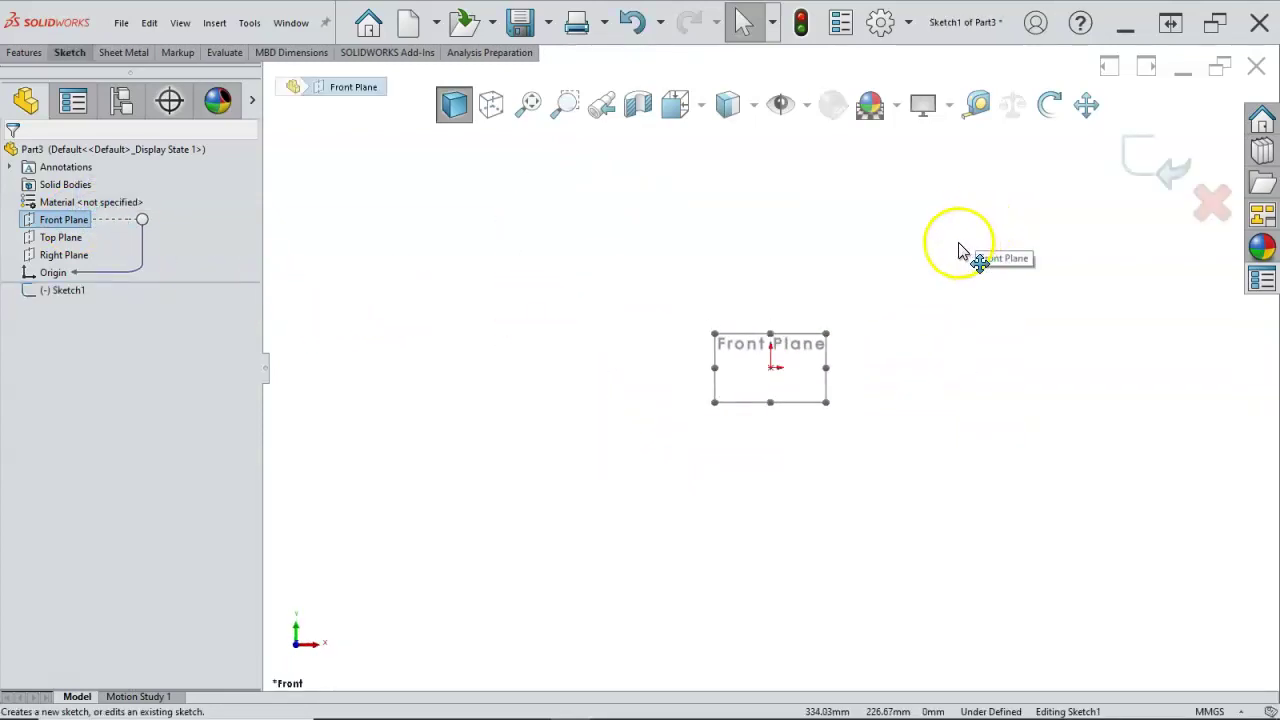
pyautogui.scroll(-1, 908, 315)
pyautogui.scroll(-2, 620, 471)
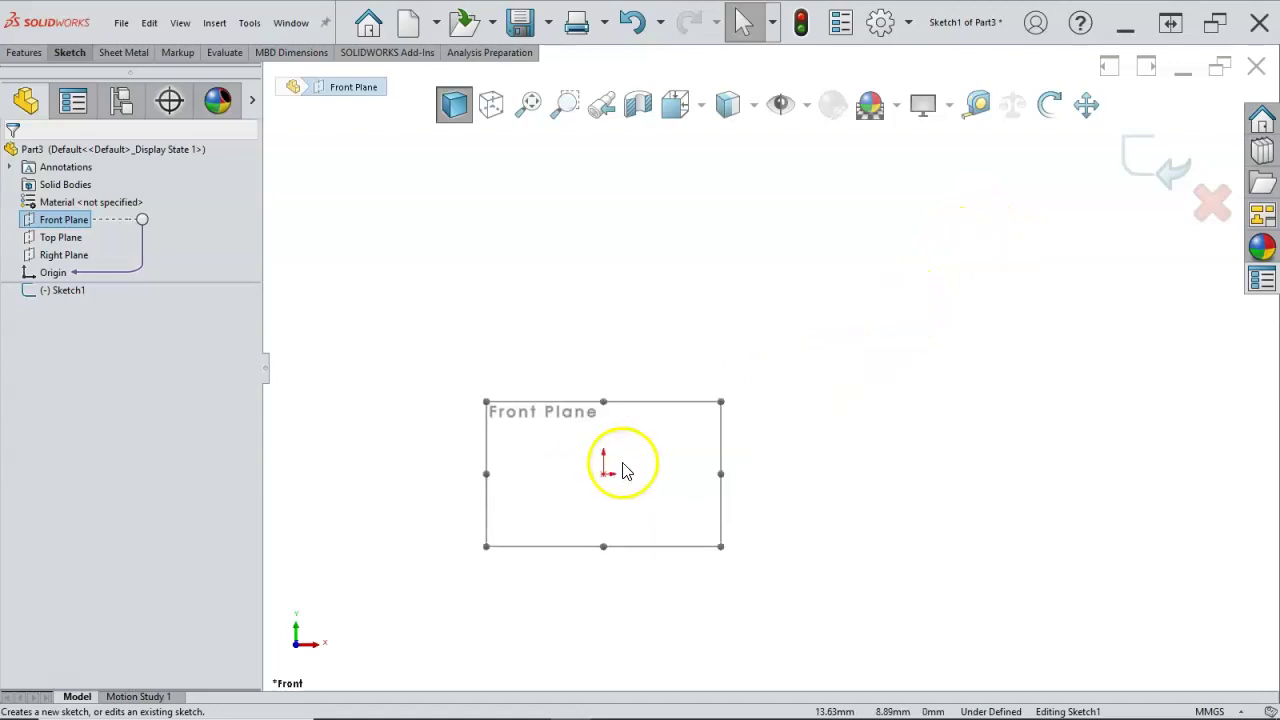
# Draw a corner rectangle starting at the origin.
pyautogui.press('s')
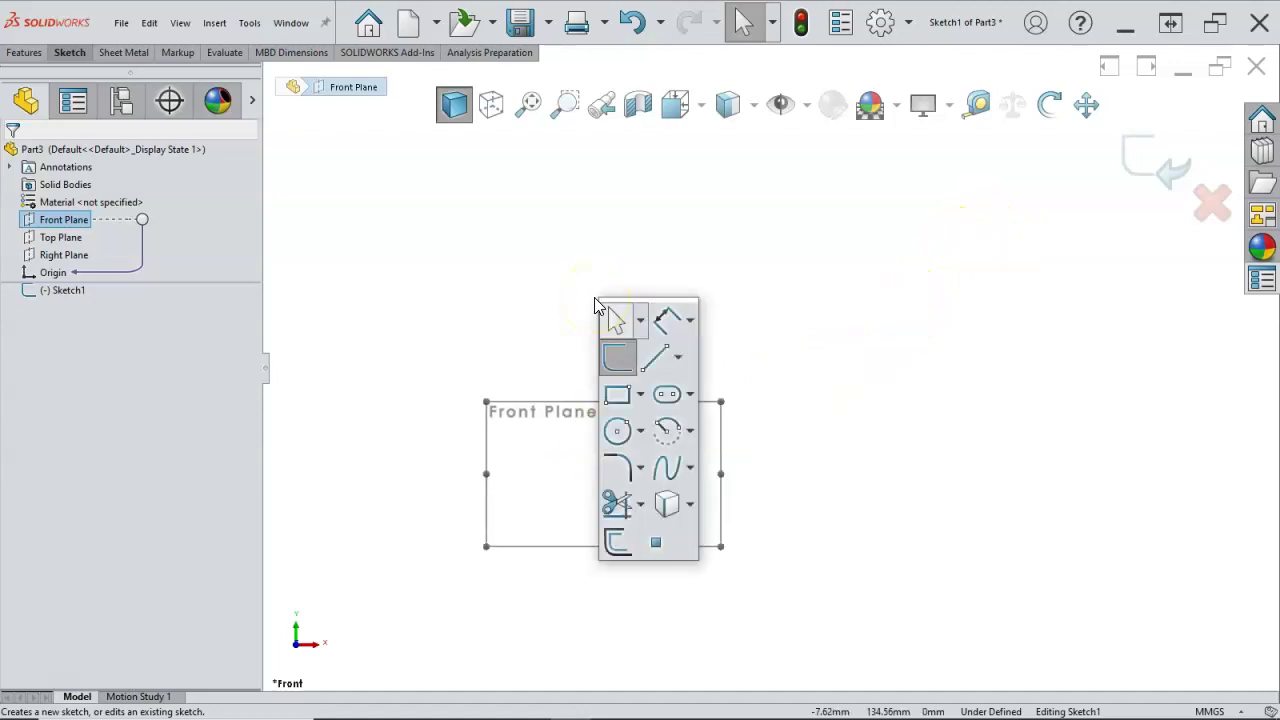
pyautogui.click(618, 396)
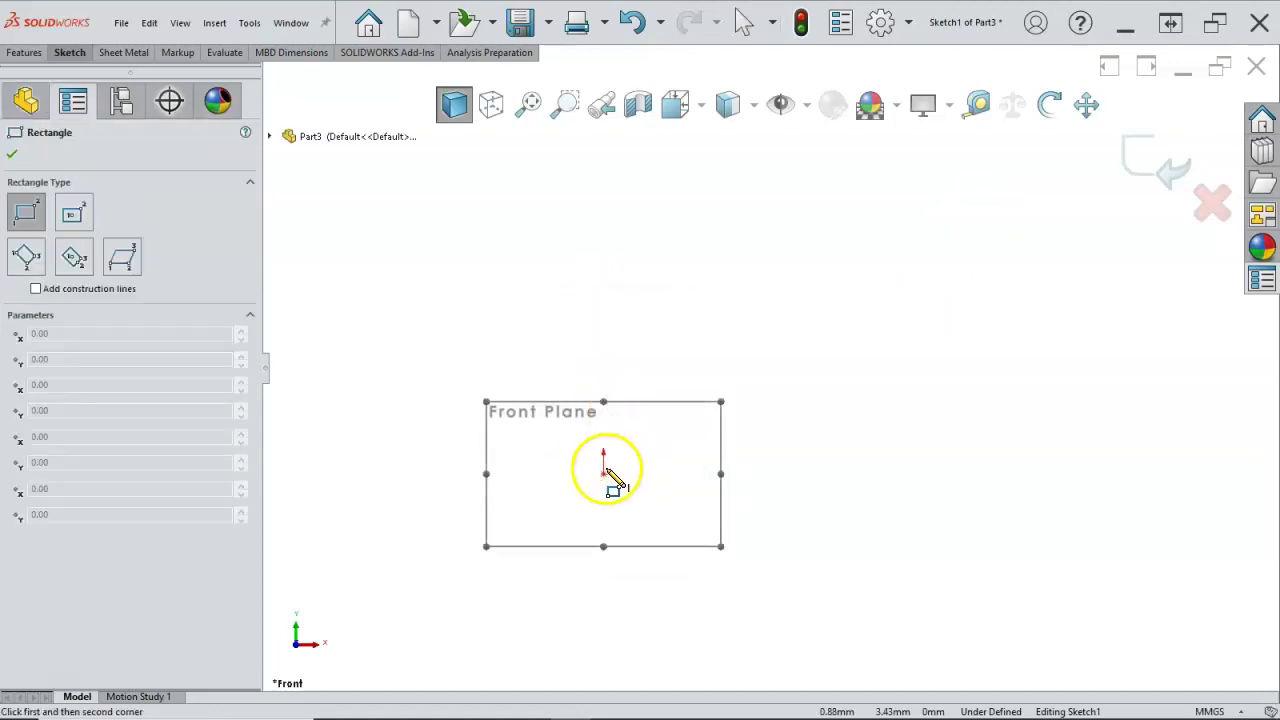
pyautogui.click(604, 472)
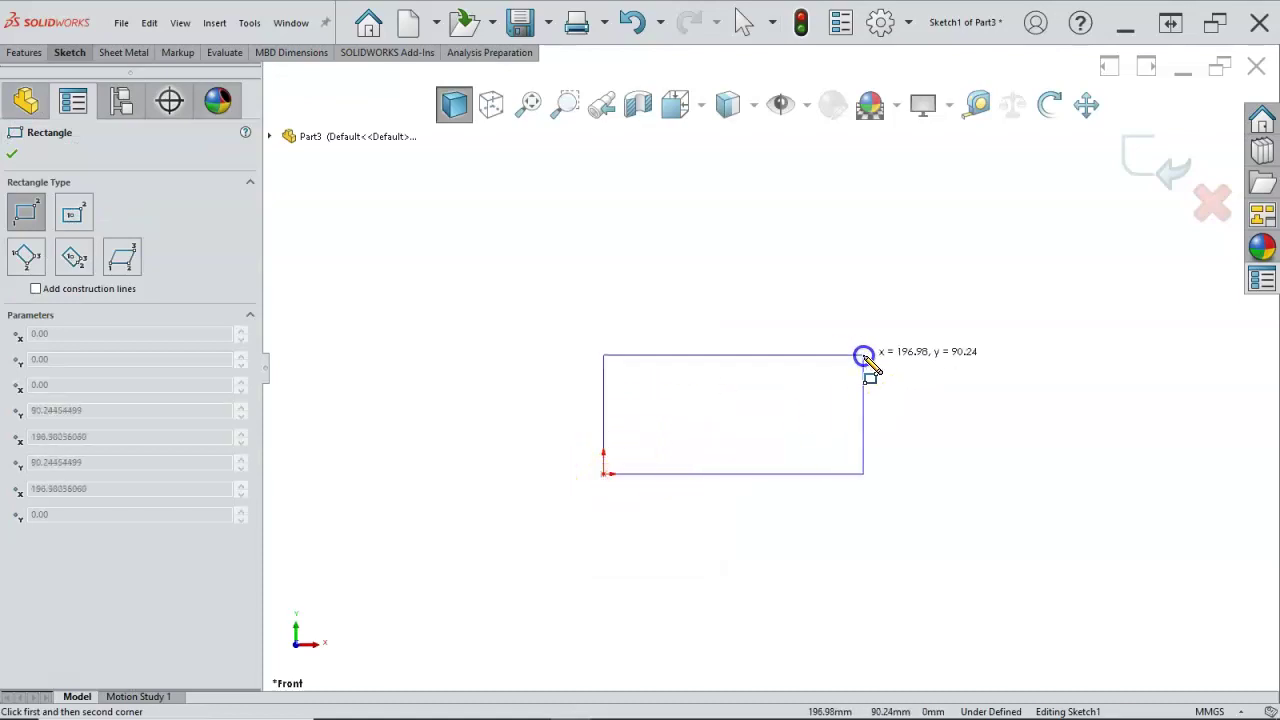
pyautogui.click(922, 273)
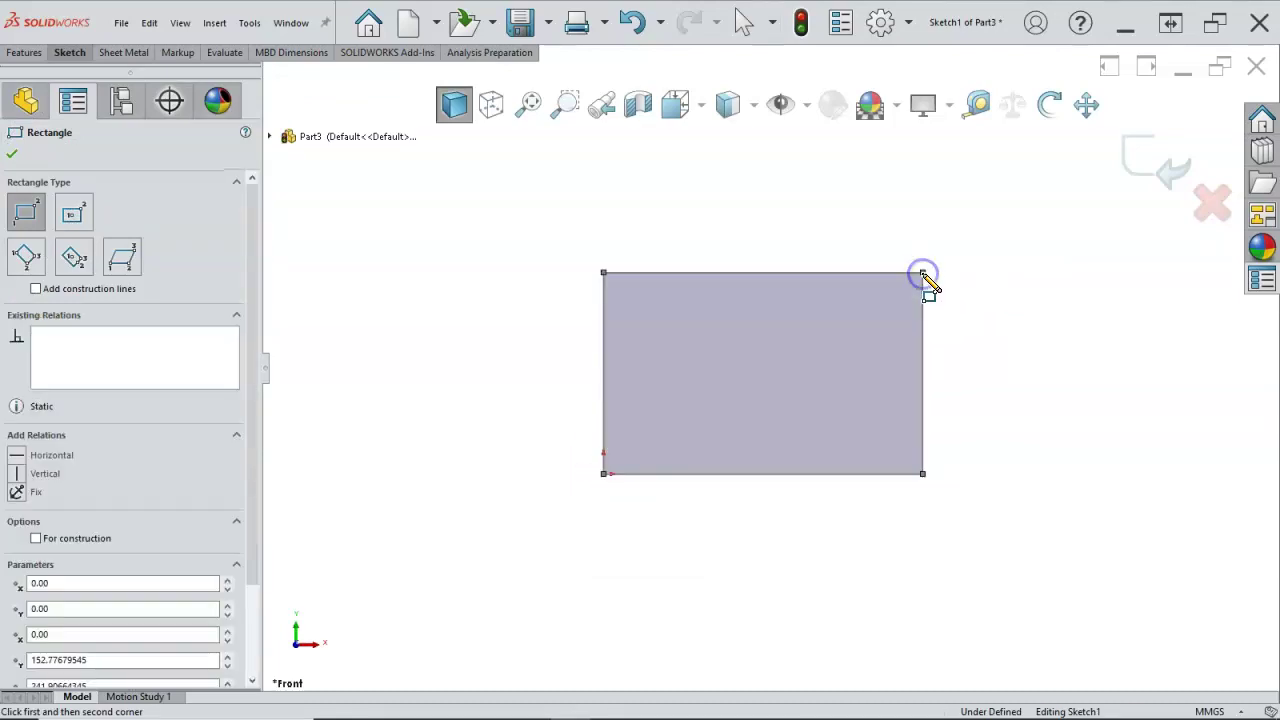
# Dimension the rectangle 220 mm wide and 82 mm tall.
pyautogui.rightClick(954, 282)
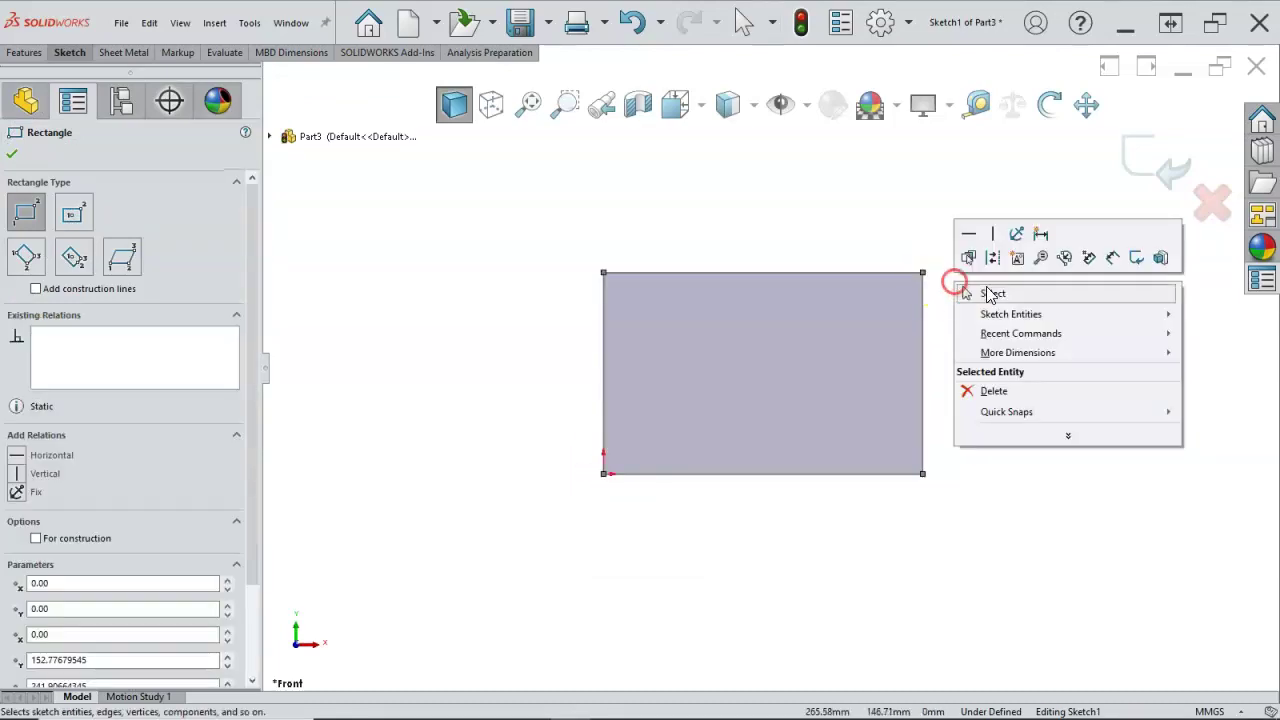
pyautogui.click(1104, 266)
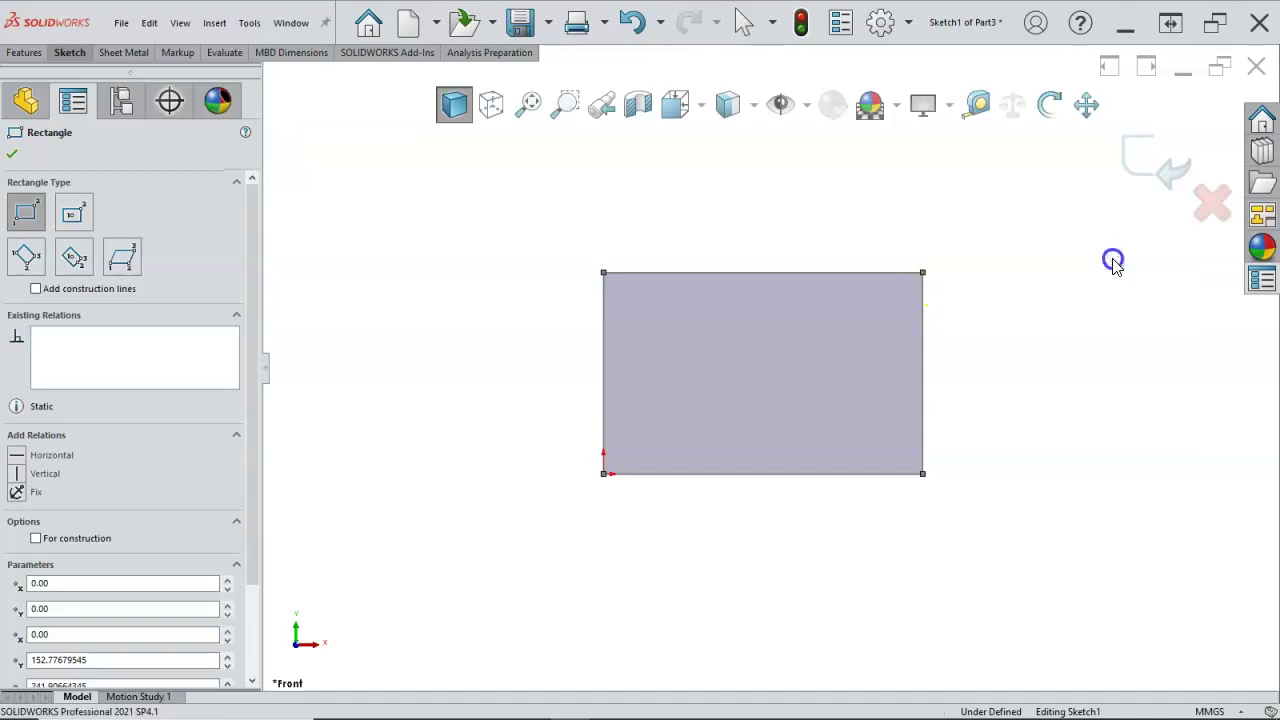
pyautogui.click(849, 472)
pyautogui.click(752, 557)
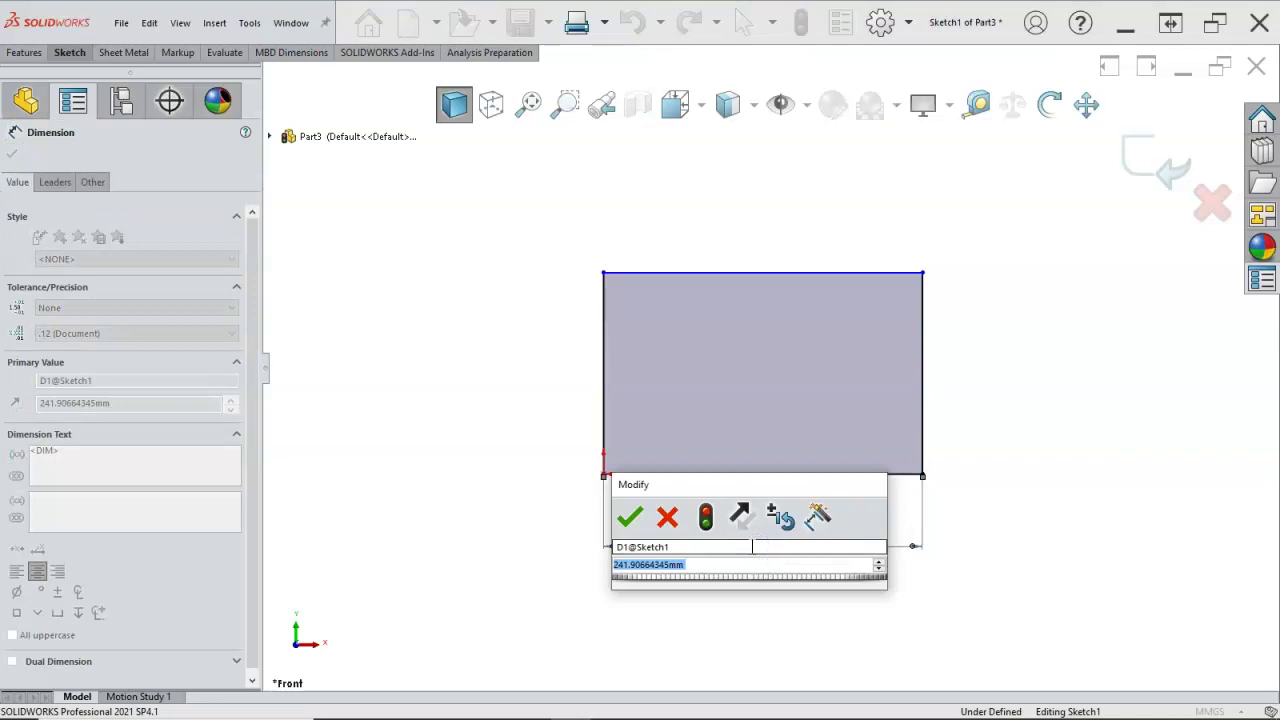
pyautogui.write('22')
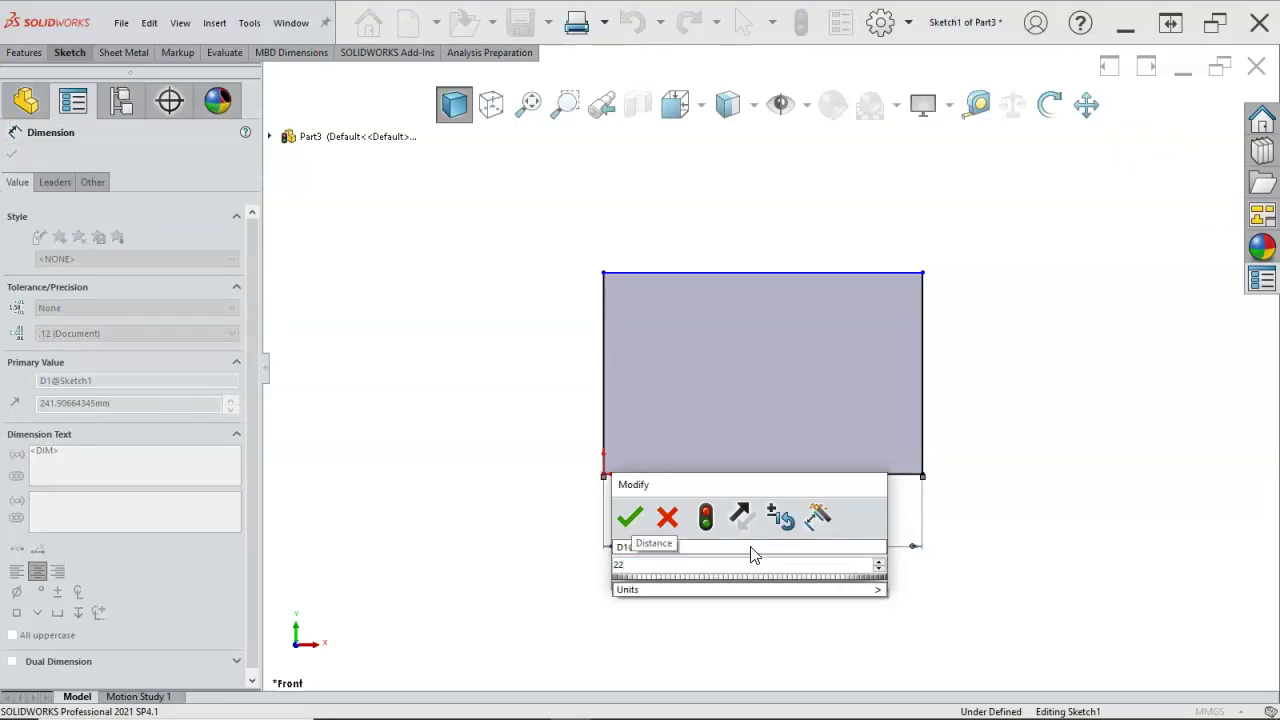
pyautogui.write('0')
pyautogui.press('Return')
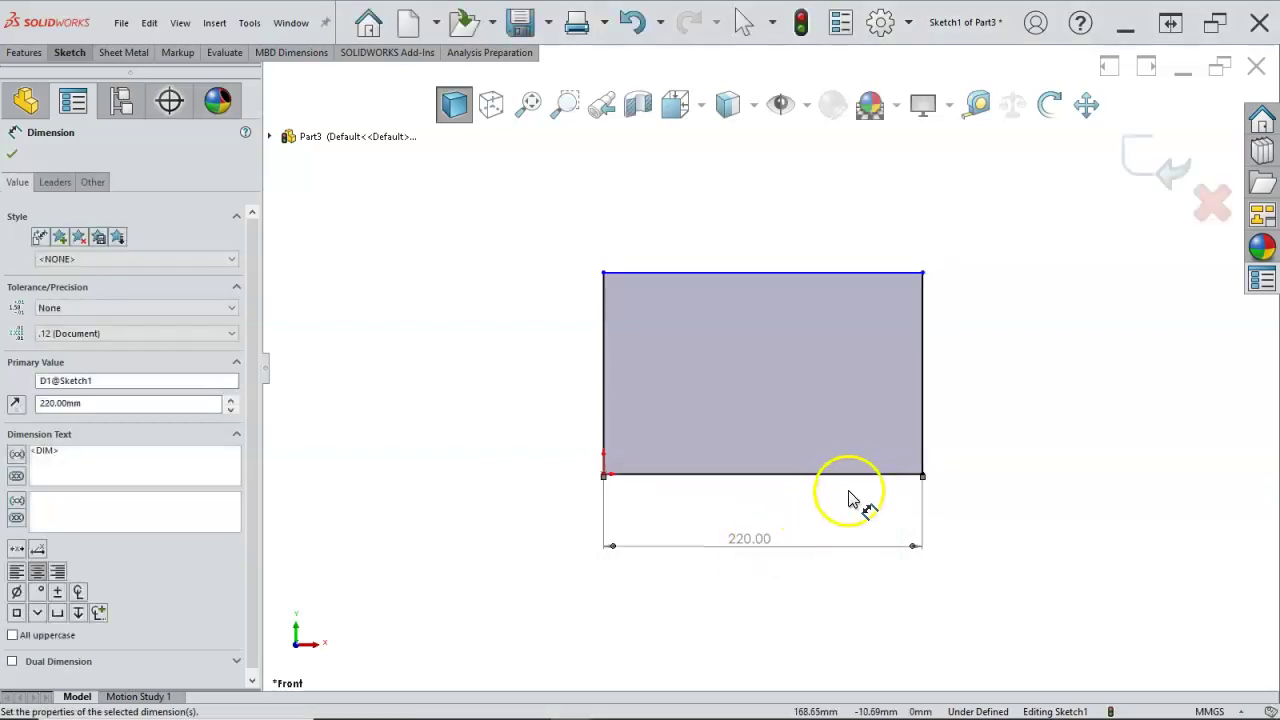
pyautogui.click(923, 423)
pyautogui.click(981, 423)
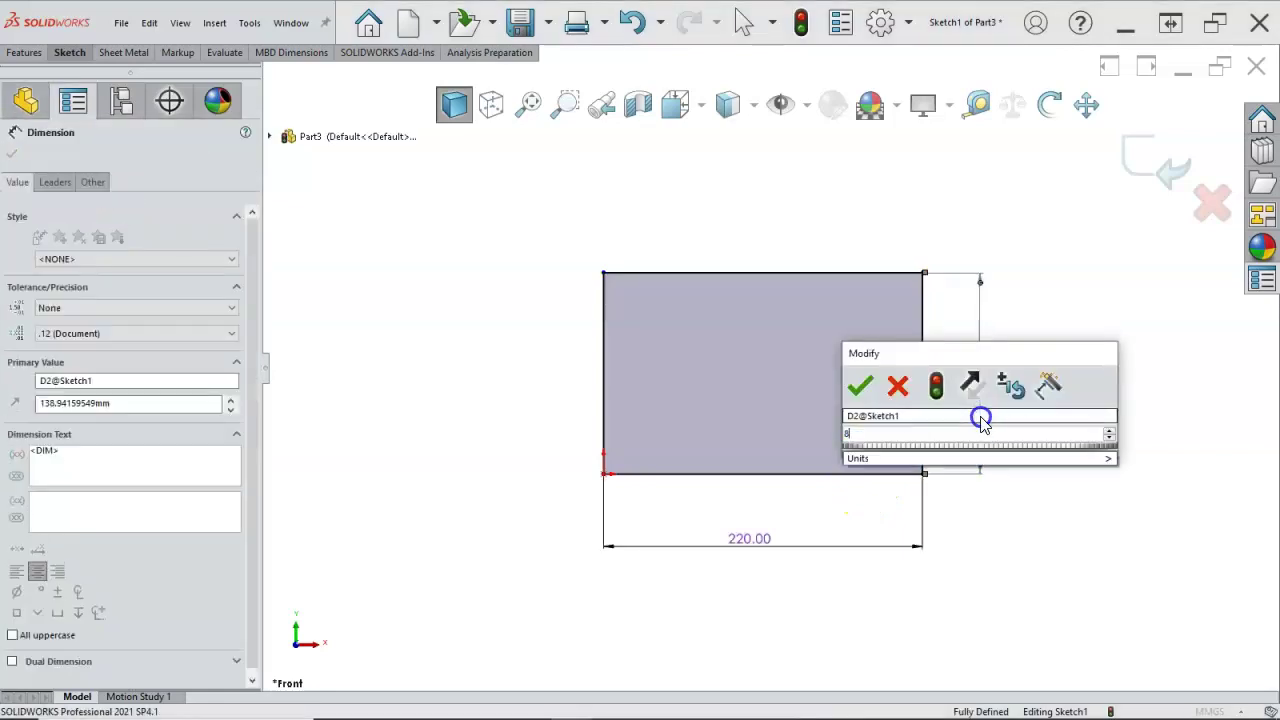
pyautogui.press('Return')
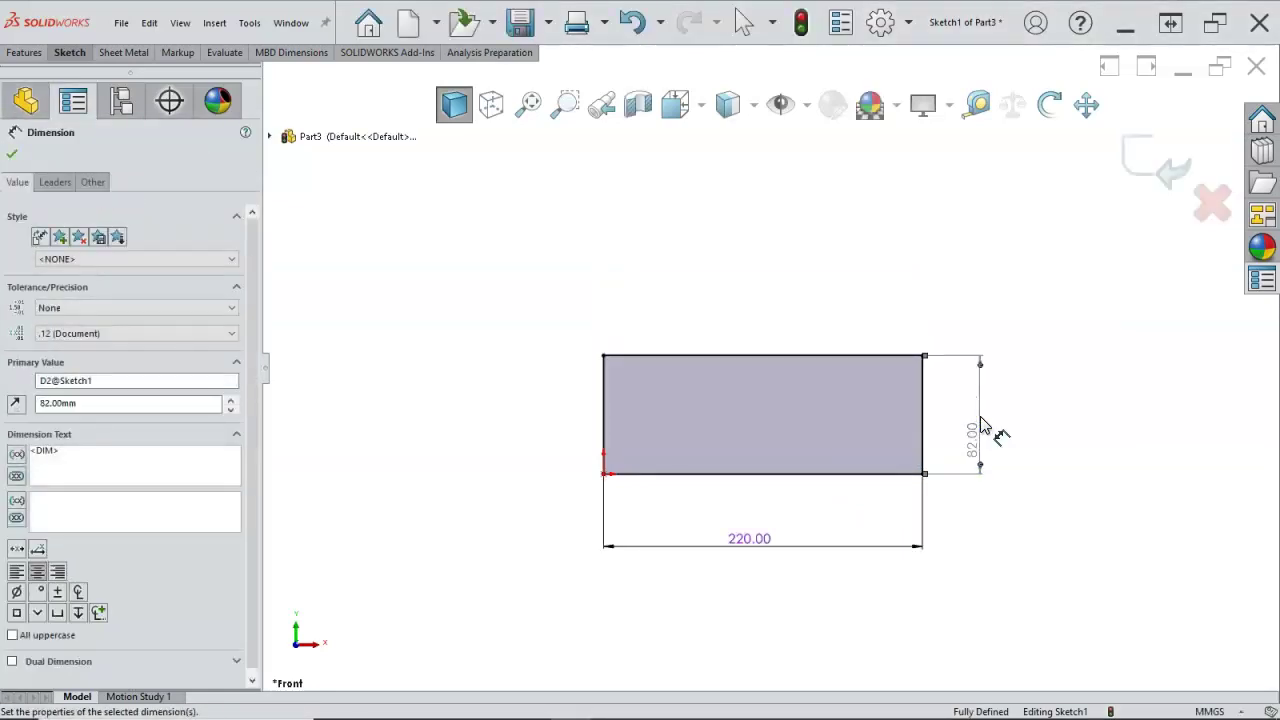
pyautogui.scroll(-1, 872, 434)
pyautogui.rightClick(755, 280)
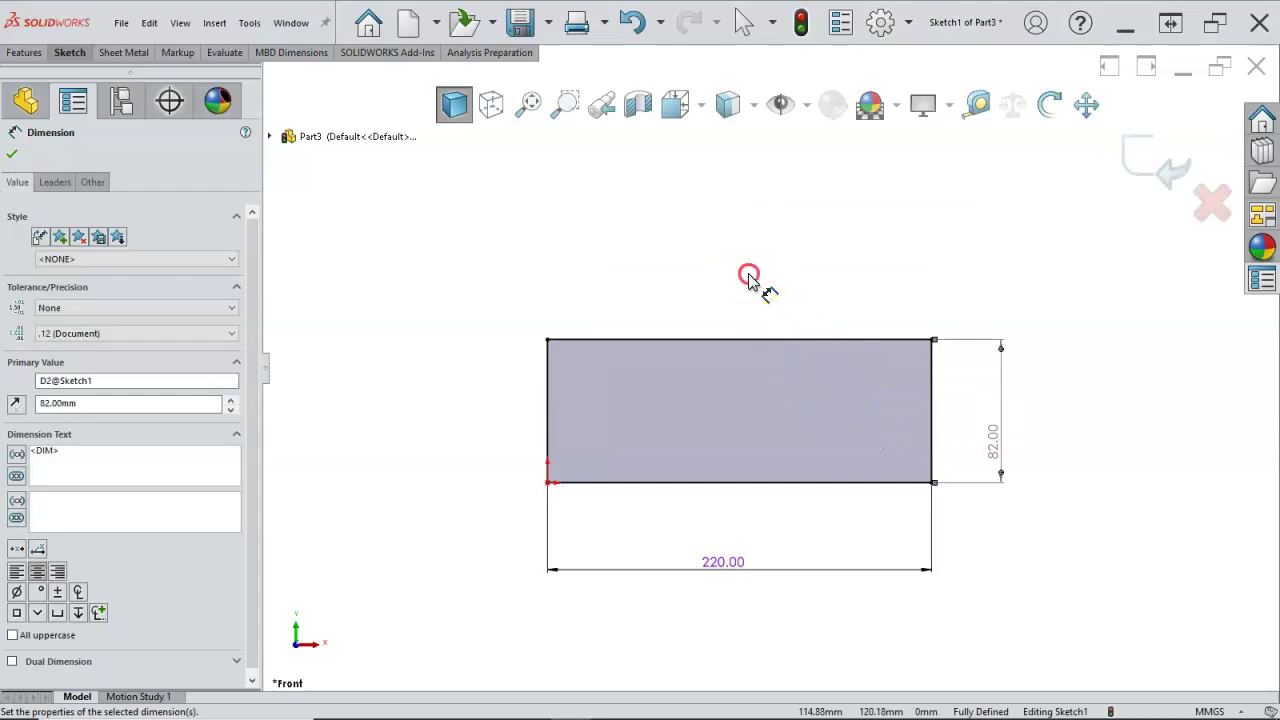
pyautogui.click(799, 318)
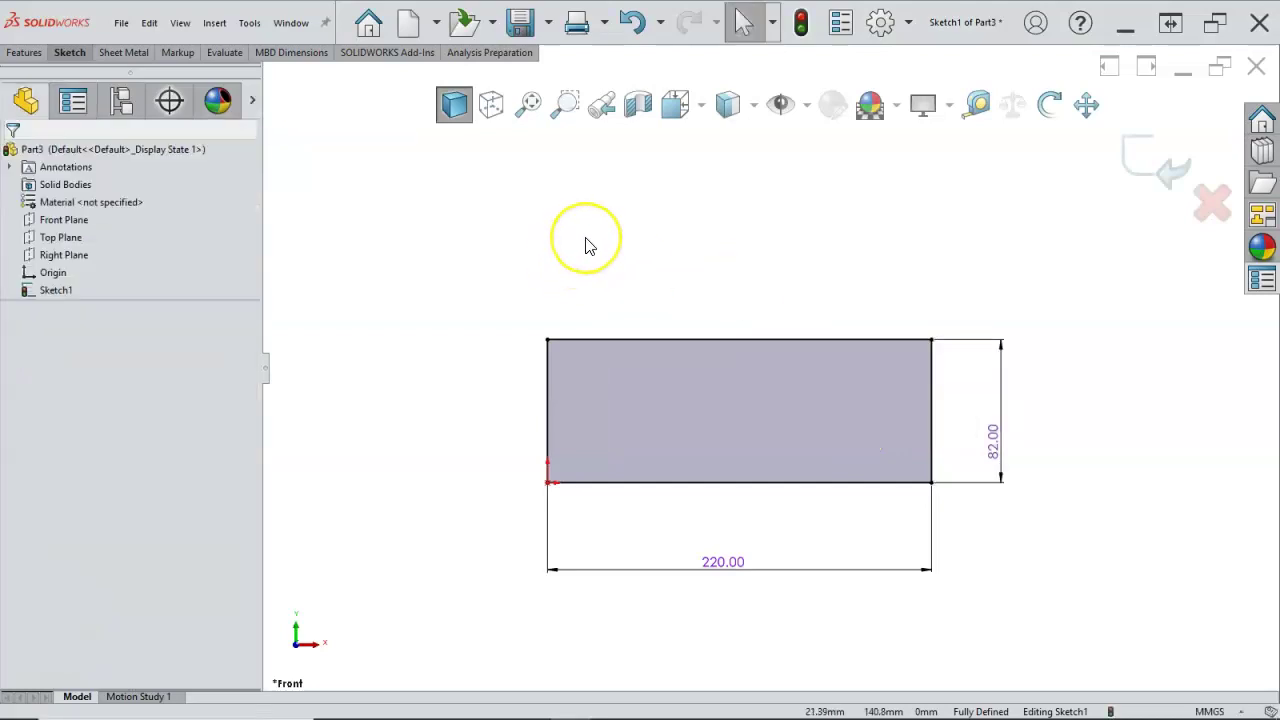
# Draw a horizontal line across the rectangle from the left edge to the right edge.
pyautogui.press('l')
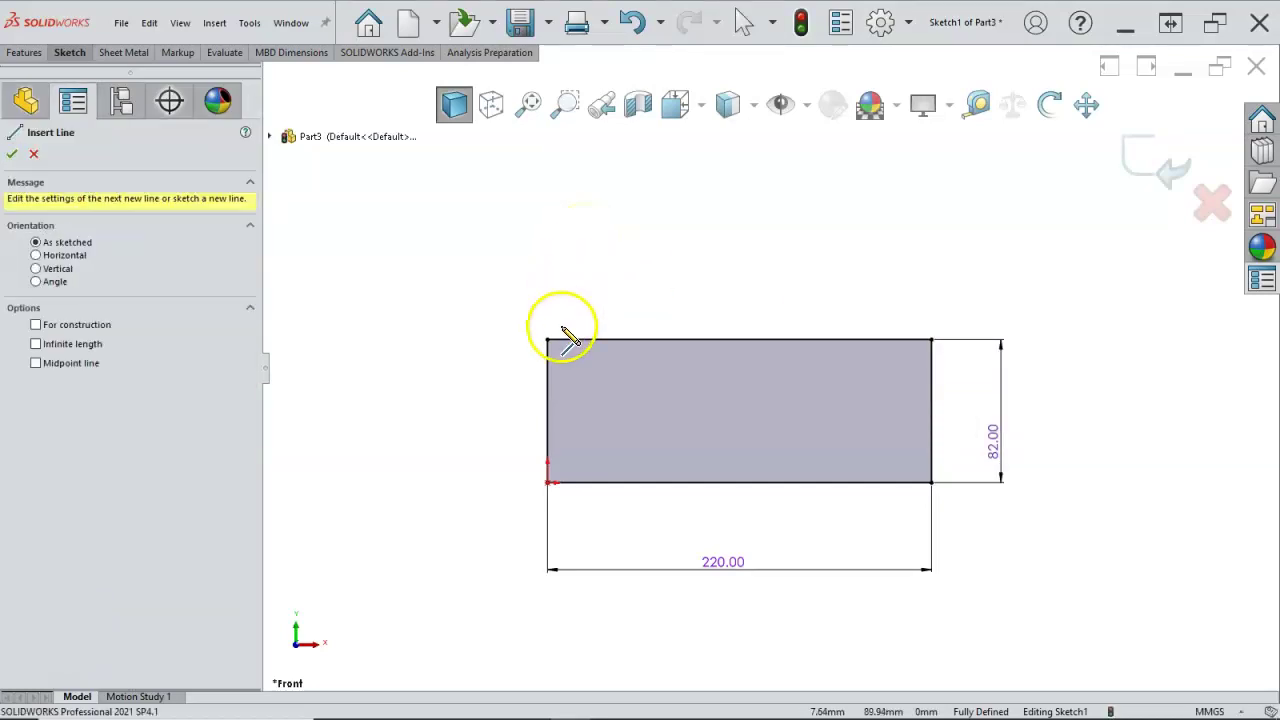
pyautogui.click(547, 385)
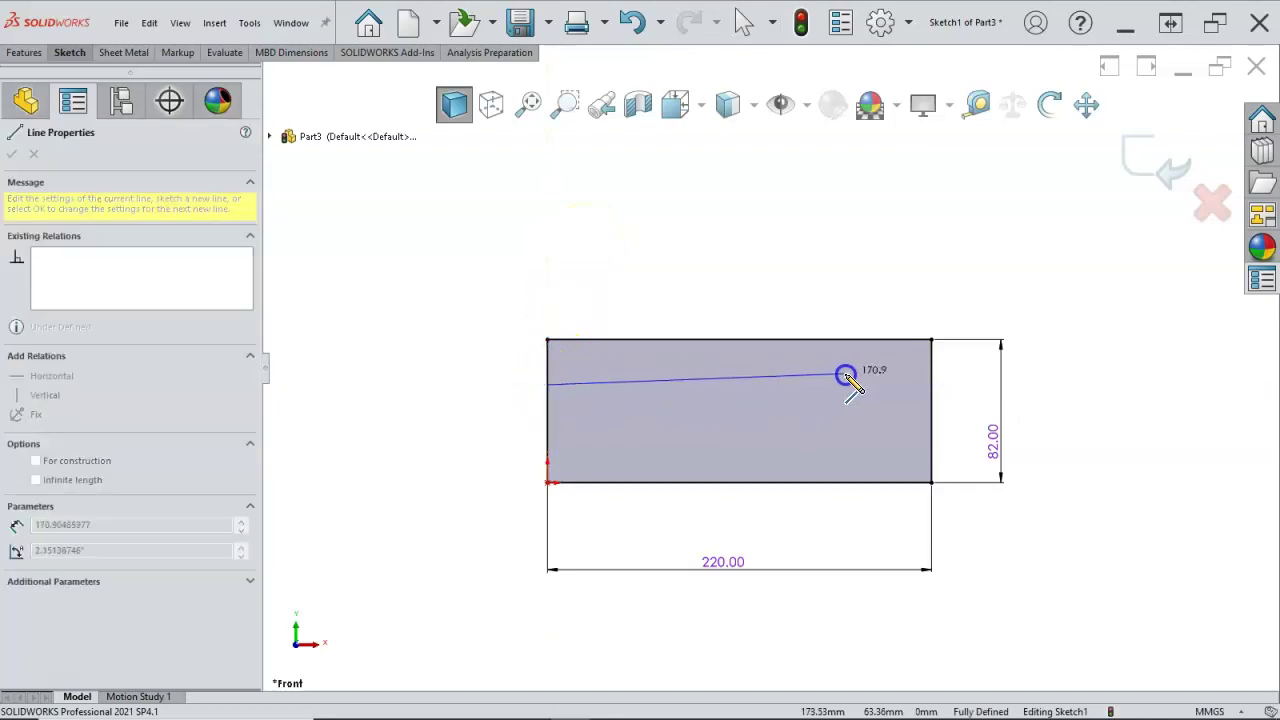
pyautogui.click(930, 385)
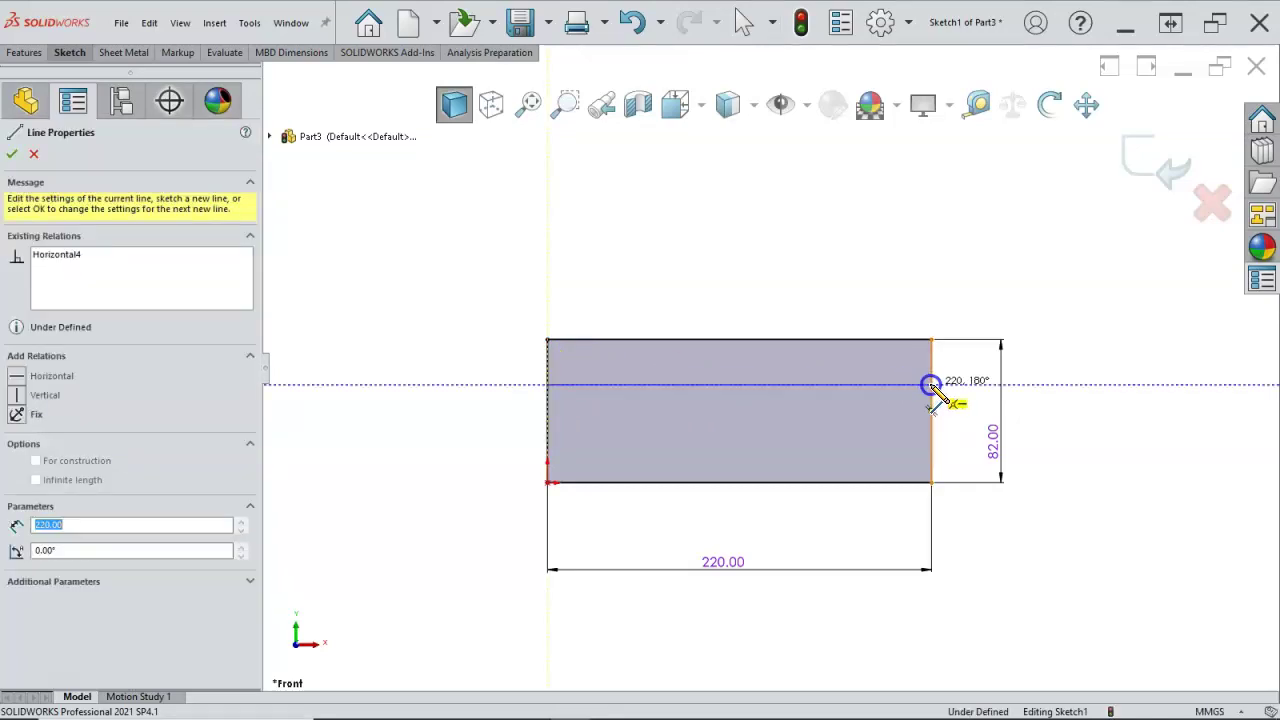
pyautogui.rightClick(840, 297)
pyautogui.click(893, 316)
pyautogui.scroll(-2, 667, 367)
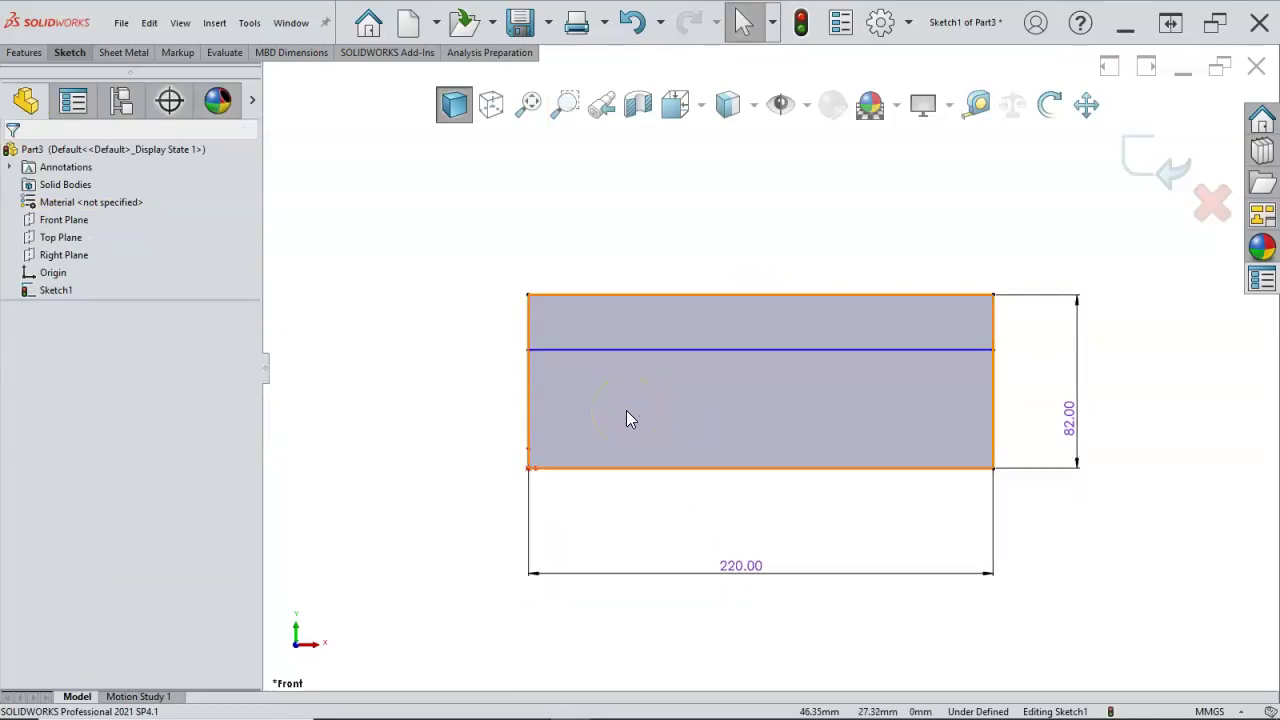
# Dimension the horizontal line 62 mm above the bottom edge.
pyautogui.rightClick(489, 377)
pyautogui.click(649, 349)
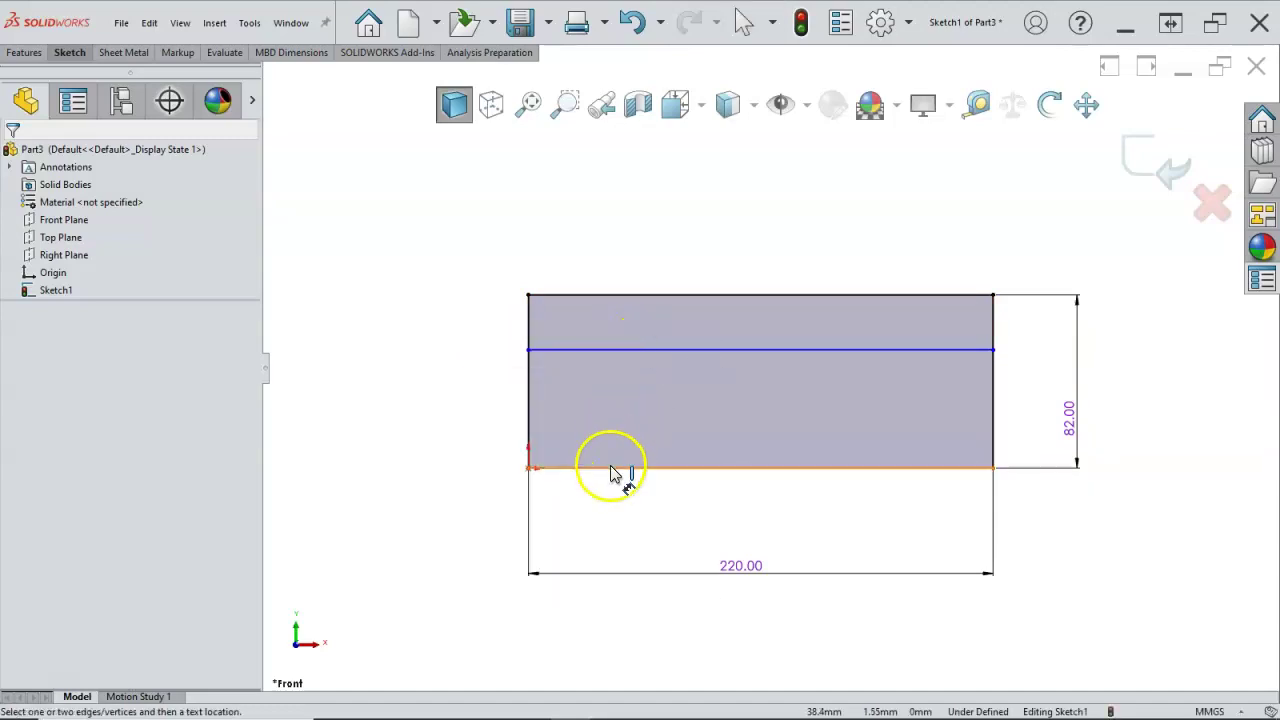
pyautogui.click(612, 467)
pyautogui.click(598, 350)
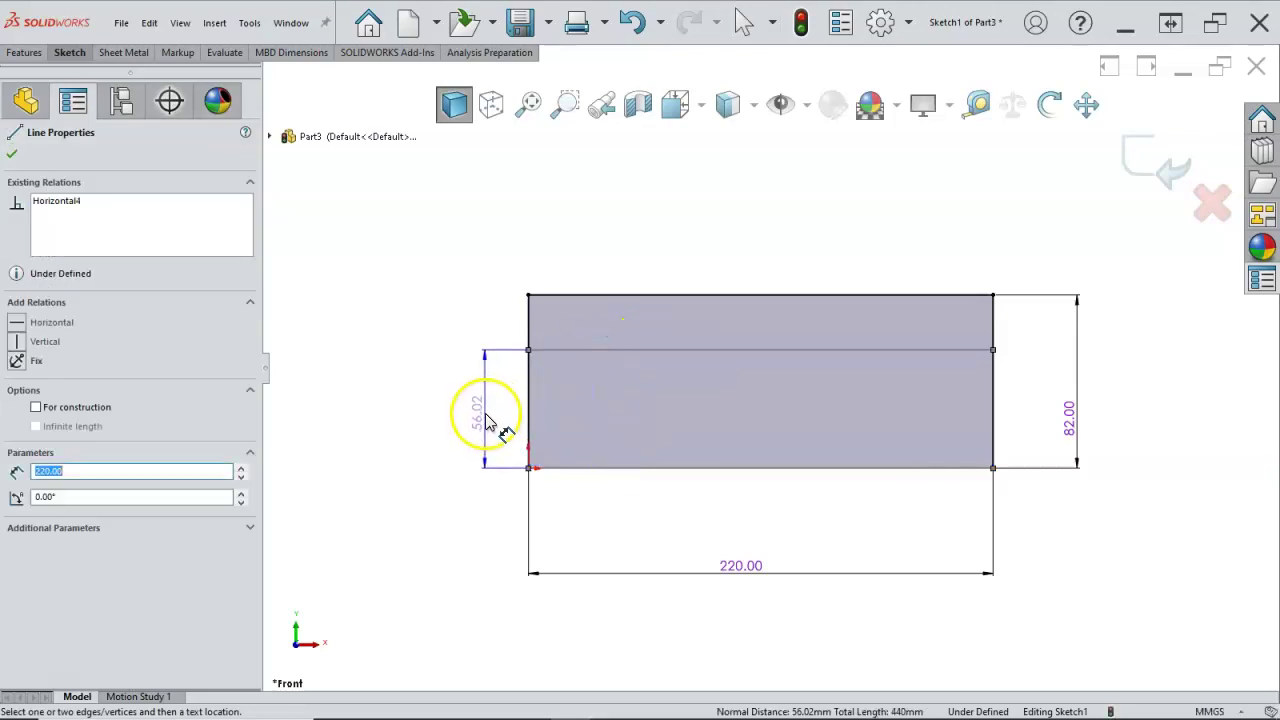
pyautogui.click(497, 427)
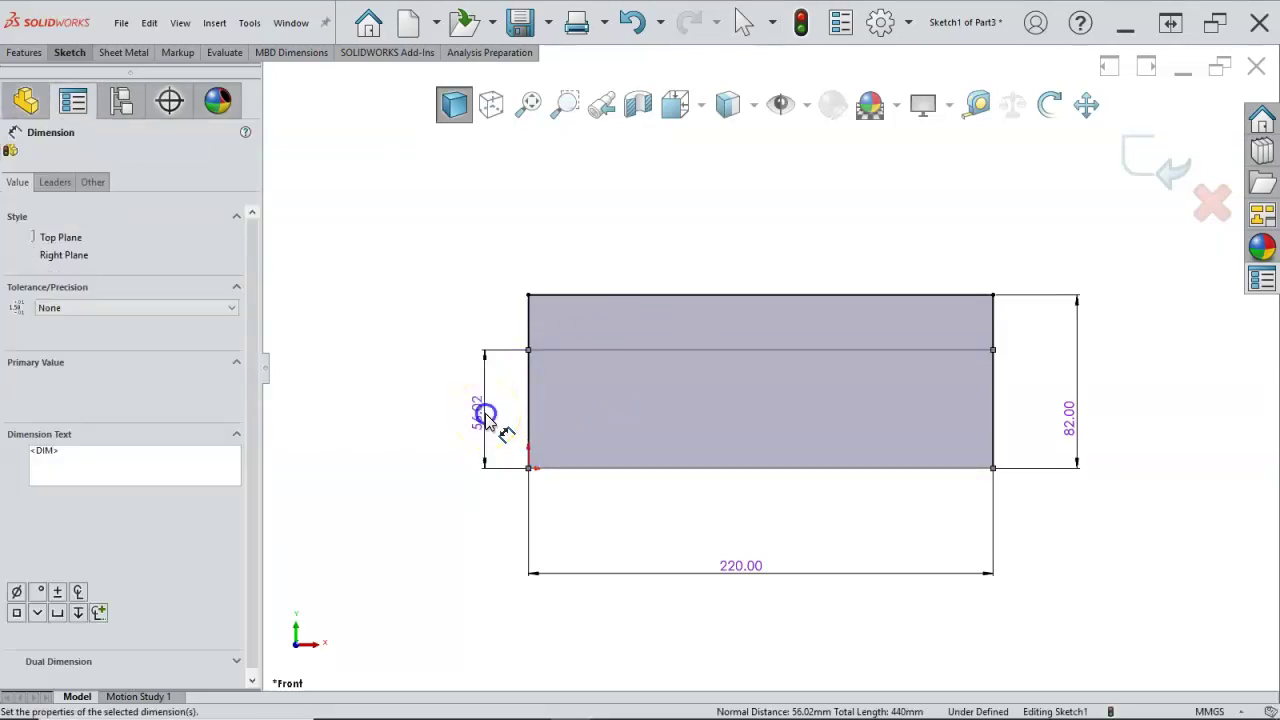
pyautogui.write('62')
pyautogui.click(365, 383)
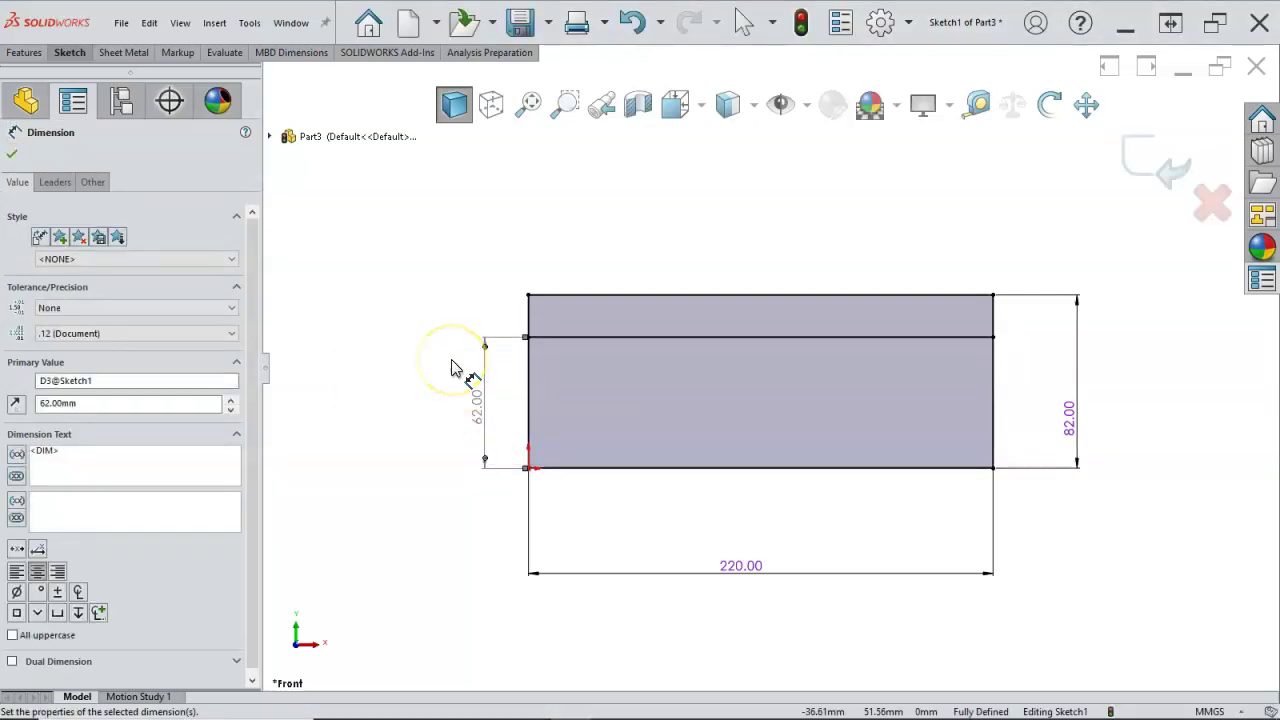
pyautogui.moveTo(452, 368); pyautogui.dragTo(455, 410)
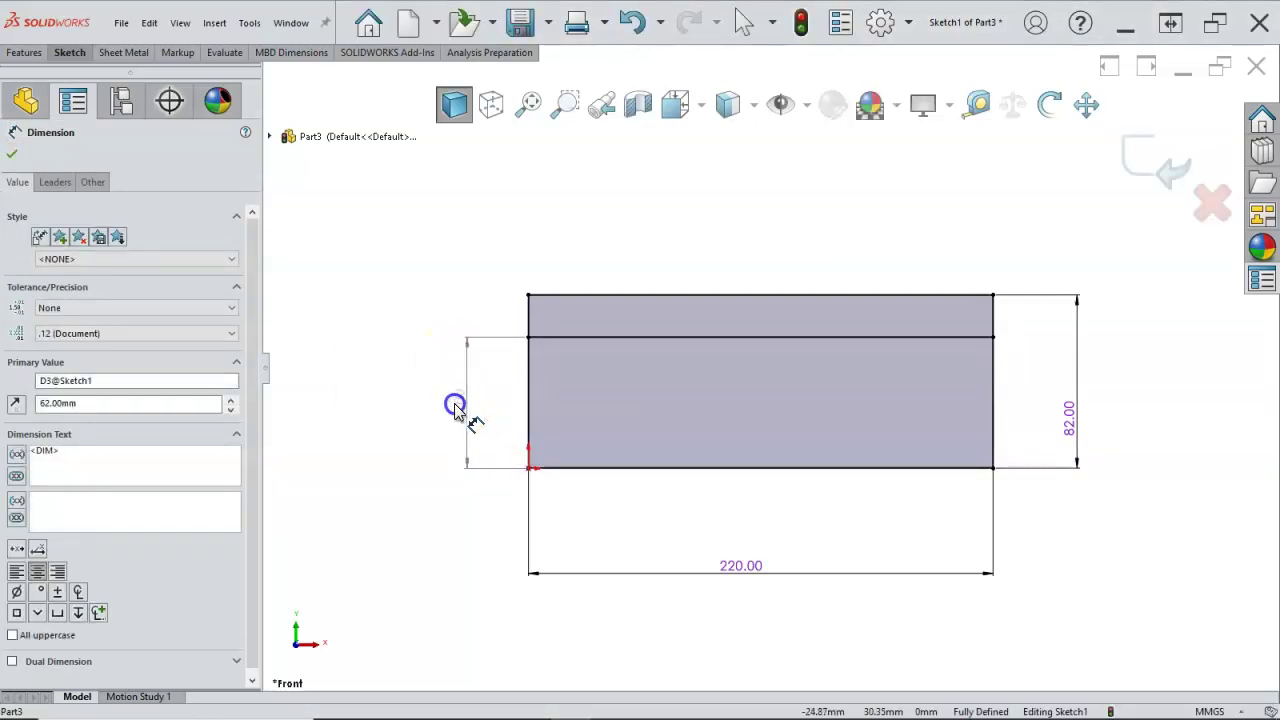
pyautogui.rightClick(432, 304)
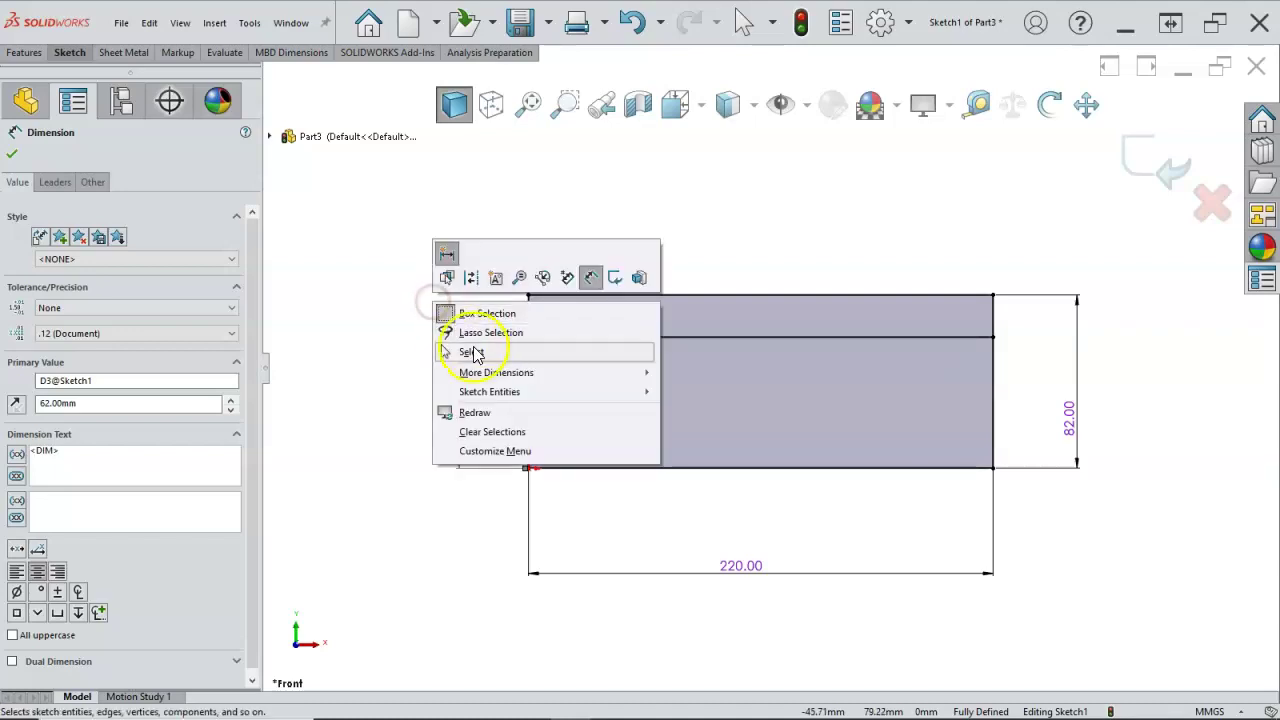
pyautogui.click(468, 349)
pyautogui.click(443, 300)
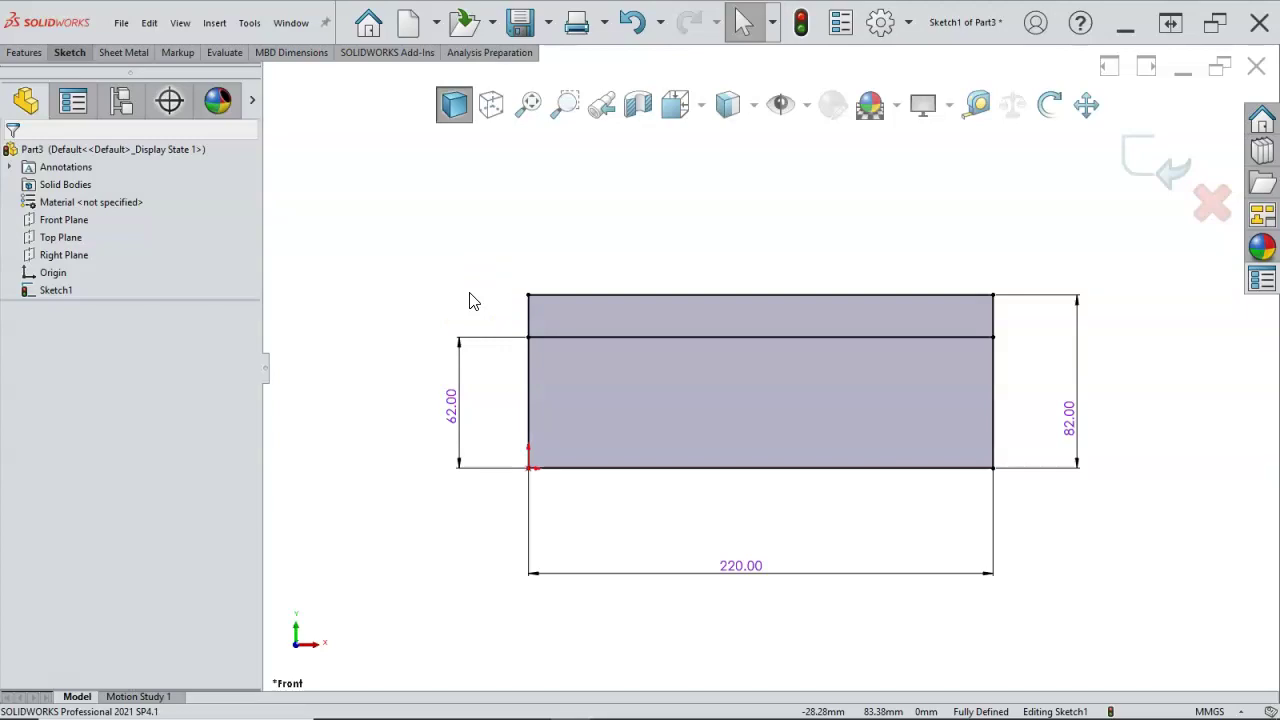
# Add a second horizontal line 12 mm above the bottom edge.
pyautogui.press('l')
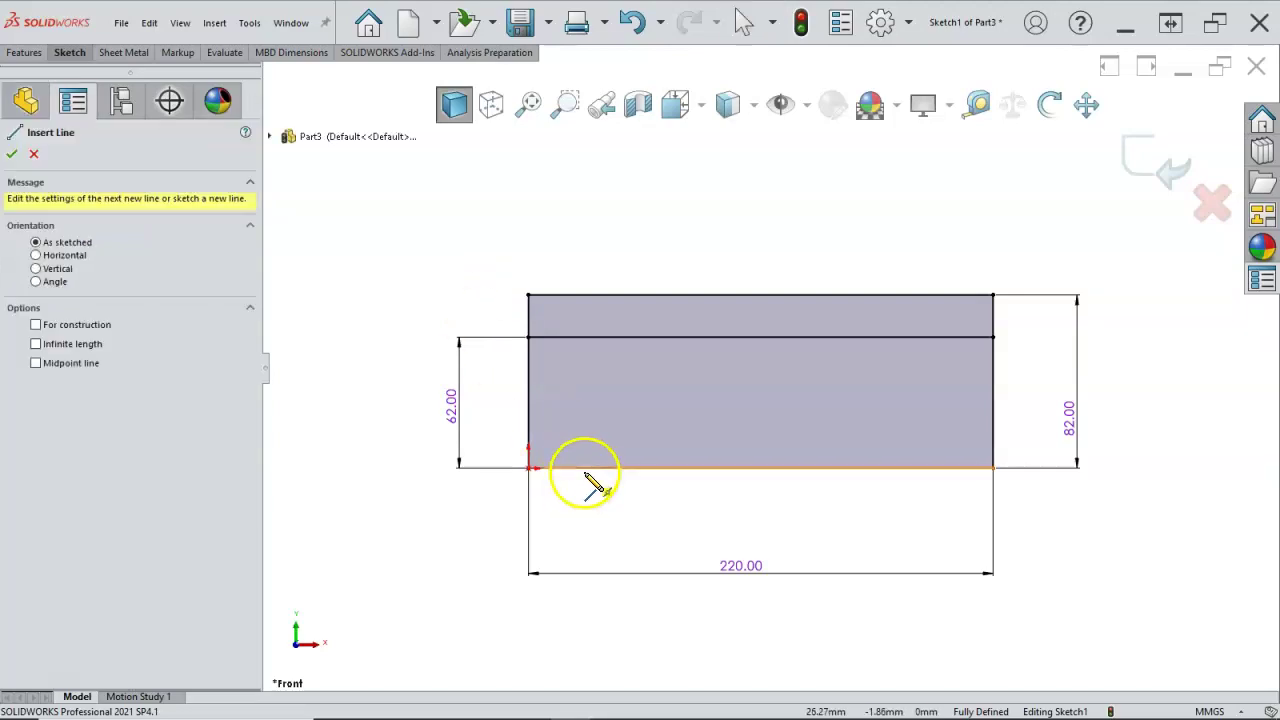
pyautogui.click(532, 445)
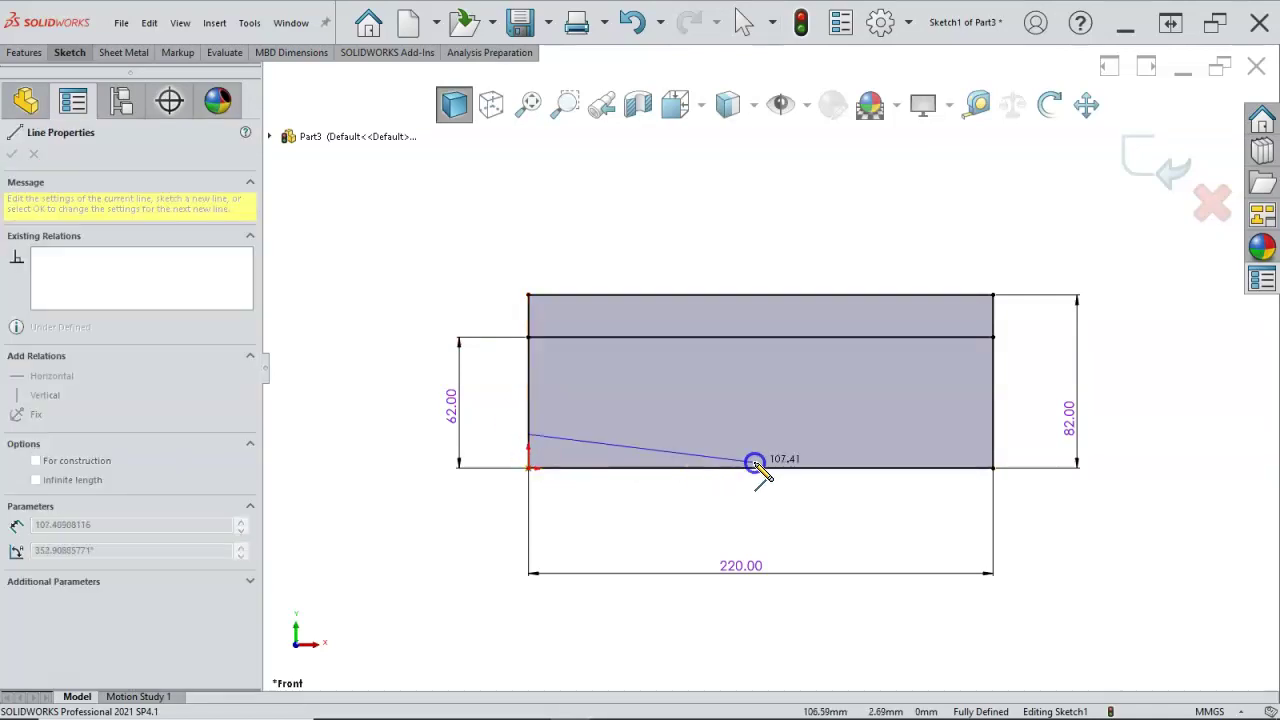
pyautogui.click(991, 435)
pyautogui.rightClick(1014, 419)
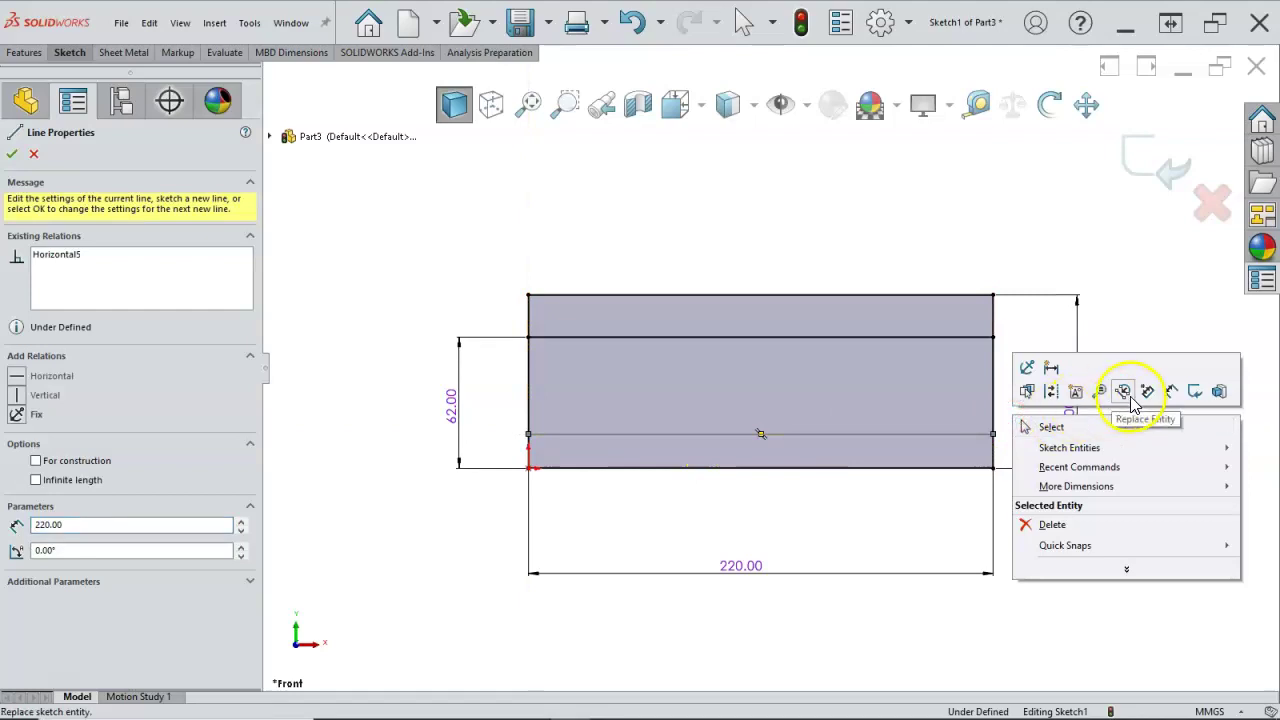
pyautogui.click(1170, 391)
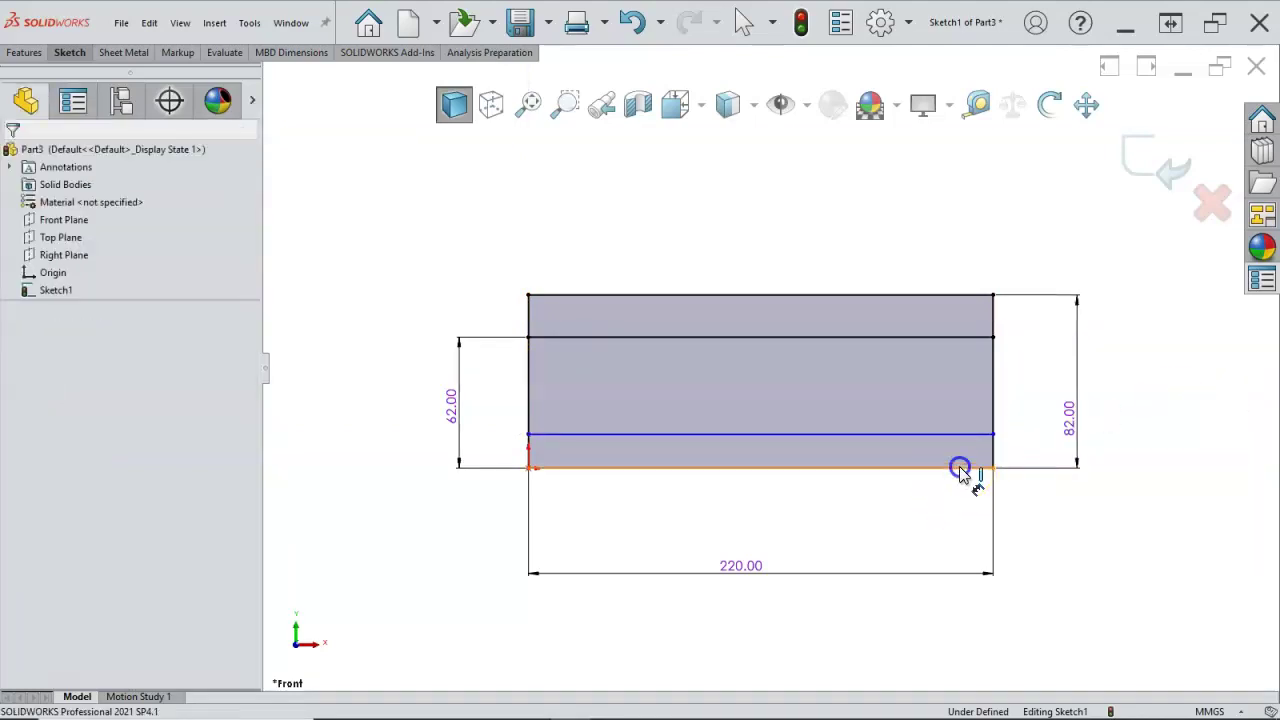
pyautogui.click(963, 440)
pyautogui.moveTo(990, 450); pyautogui.dragTo(1020, 503)
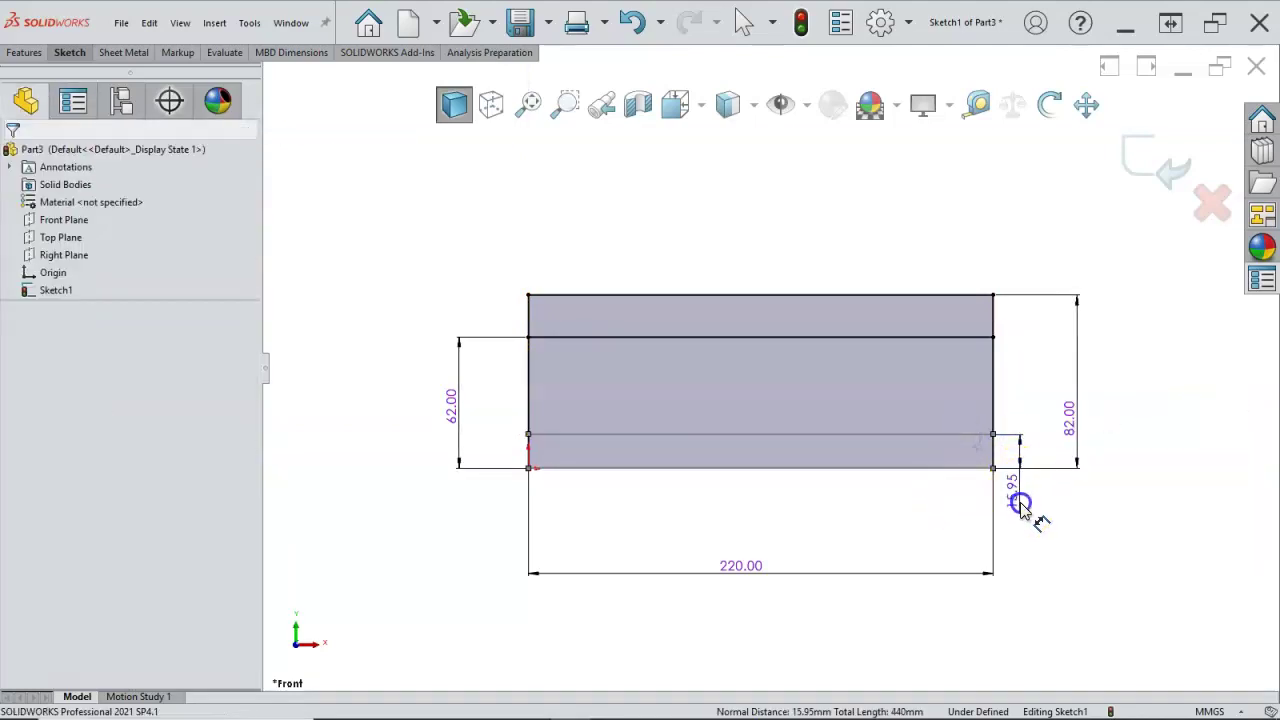
pyautogui.click(1020, 503)
pyautogui.write('12')
pyautogui.press('Return')
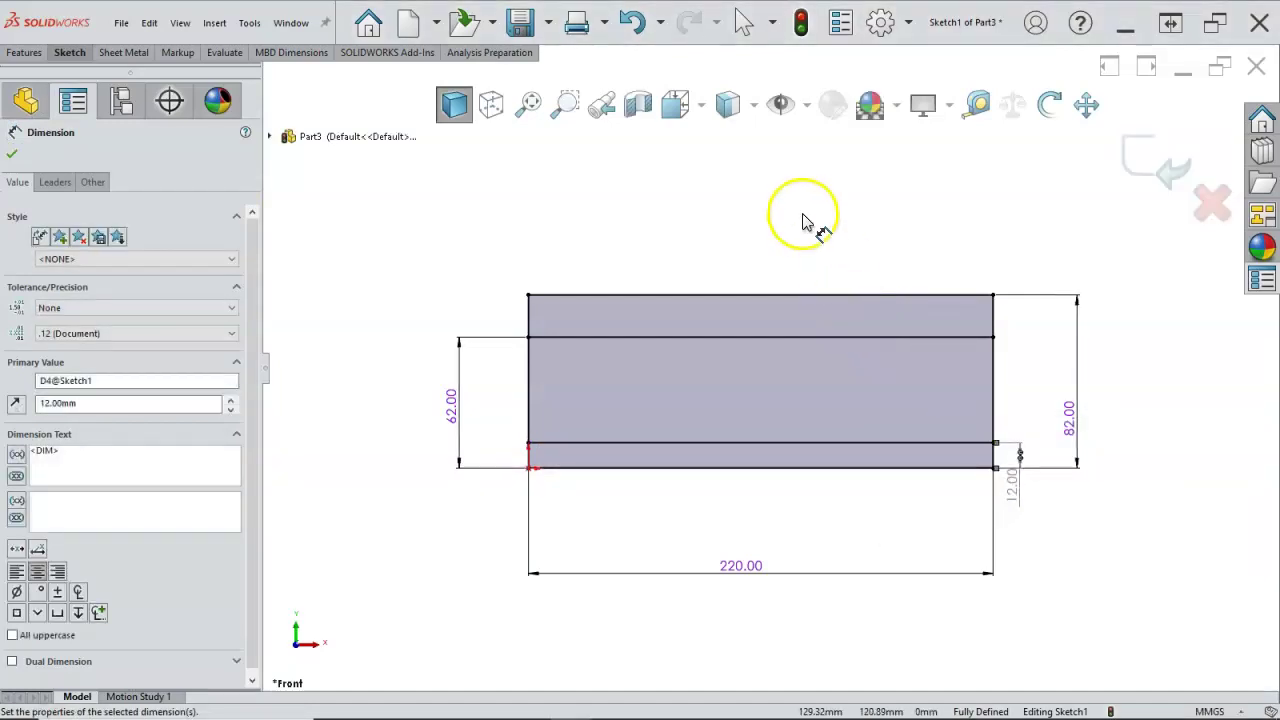
pyautogui.rightClick(803, 220)
pyautogui.click(838, 257)
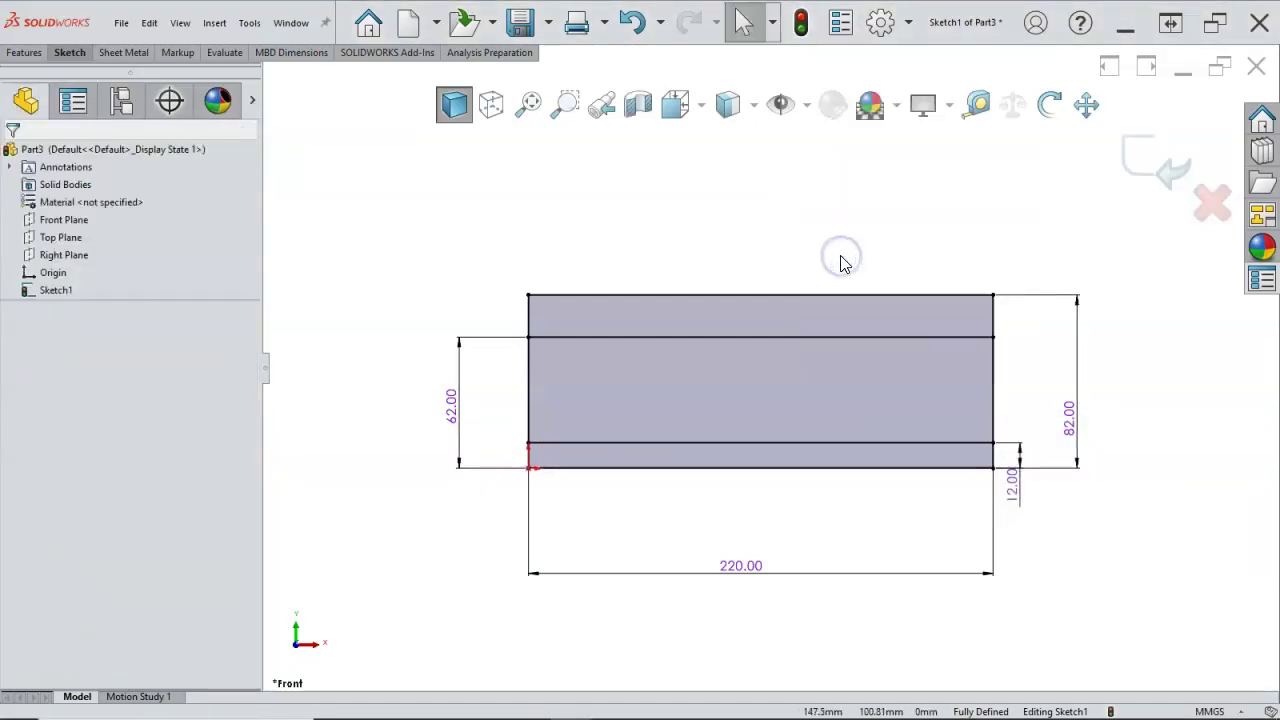
# Draw a circle on the 62 mm line at left and another on the top edge, sliding it left.
pyautogui.press('s')
pyautogui.click(870, 385)
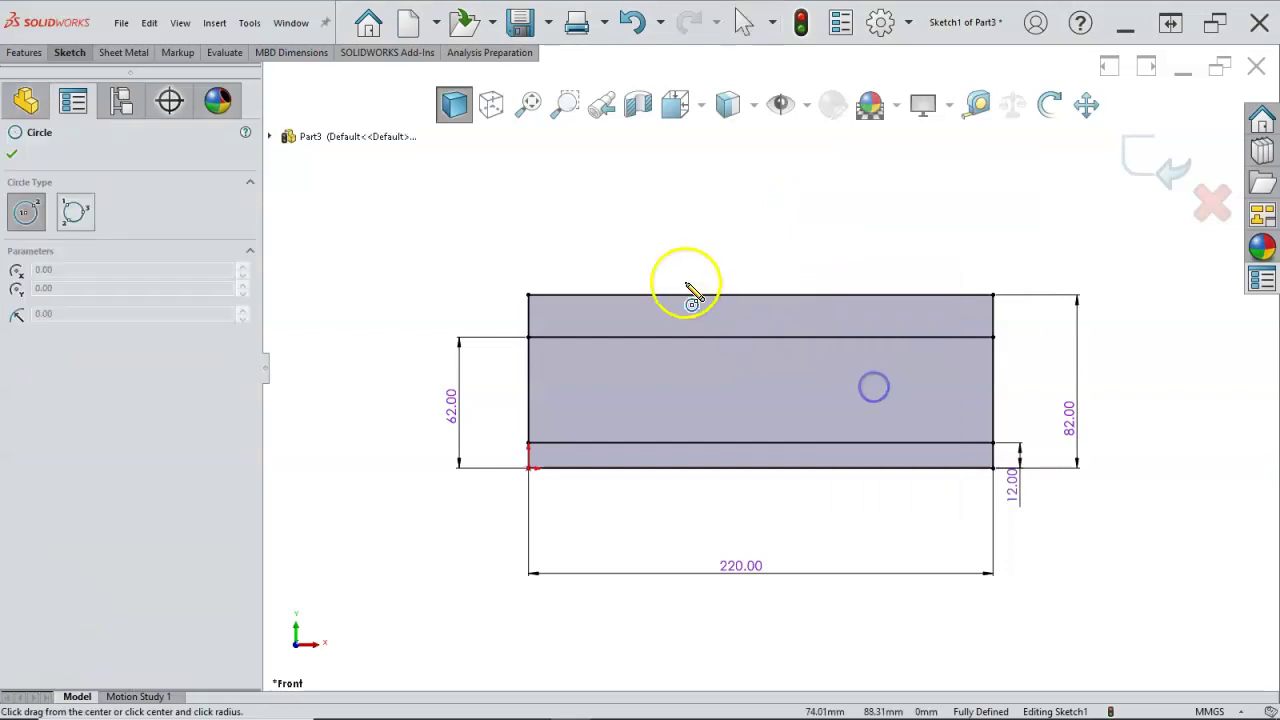
pyautogui.click(577, 339)
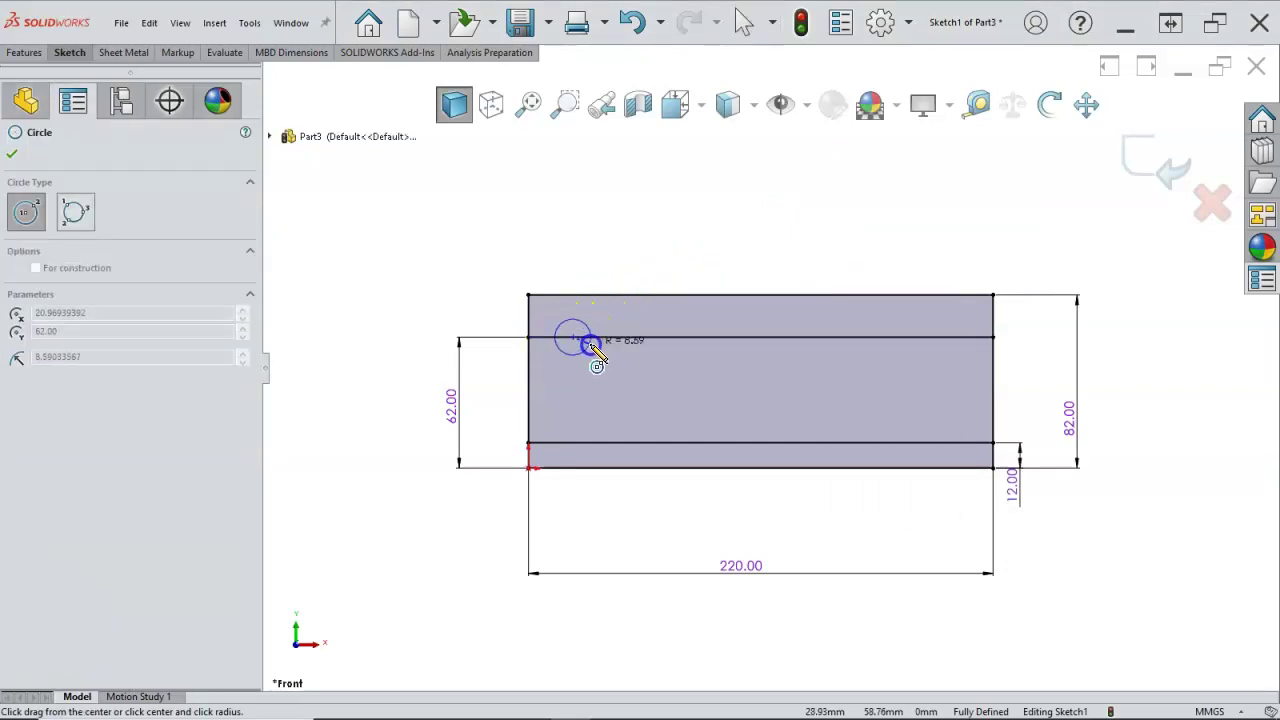
pyautogui.click(596, 348)
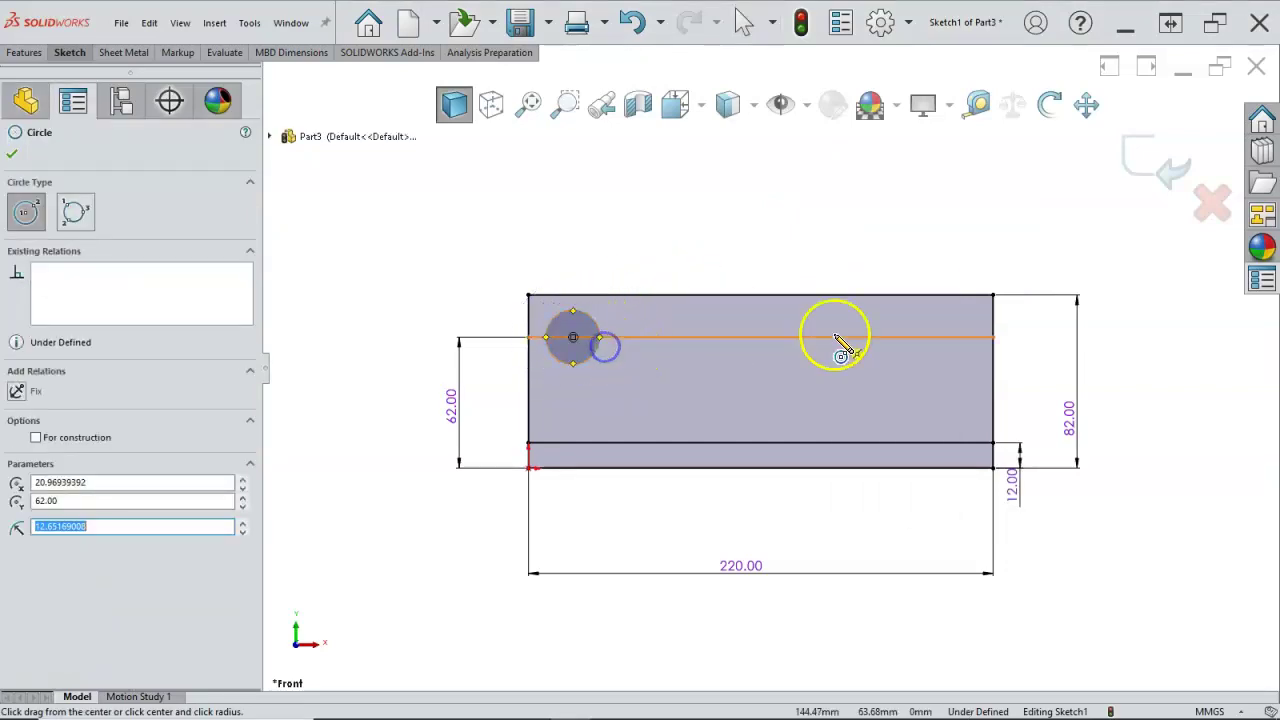
pyautogui.click(941, 296)
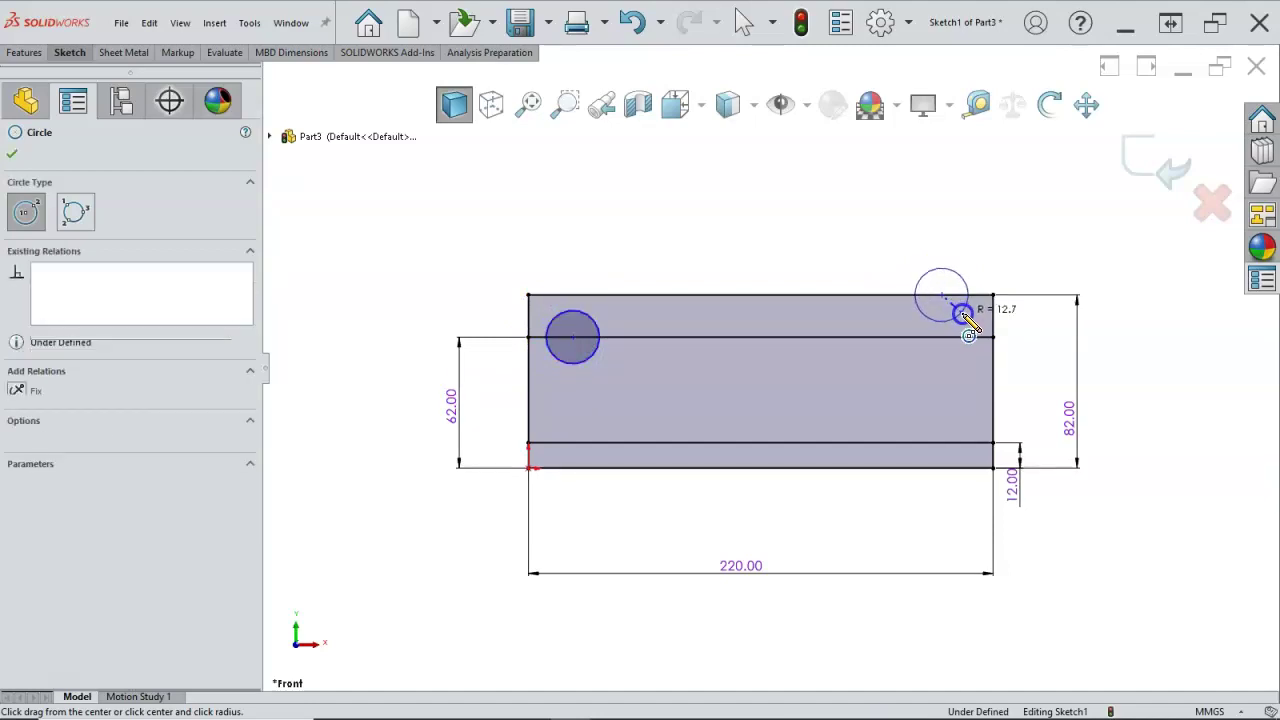
pyautogui.click(966, 316)
pyautogui.rightClick(990, 230)
pyautogui.click(1032, 244)
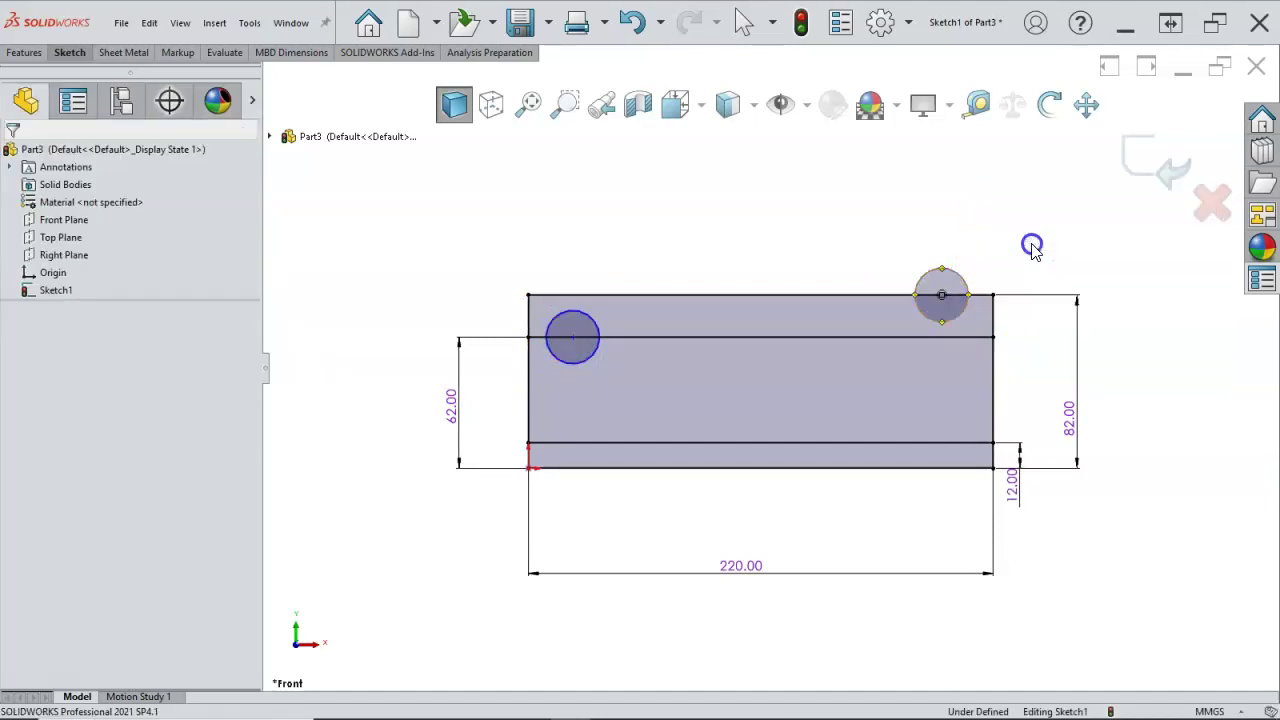
pyautogui.moveTo(941, 295); pyautogui.dragTo(882, 299)
pyautogui.click(815, 229)
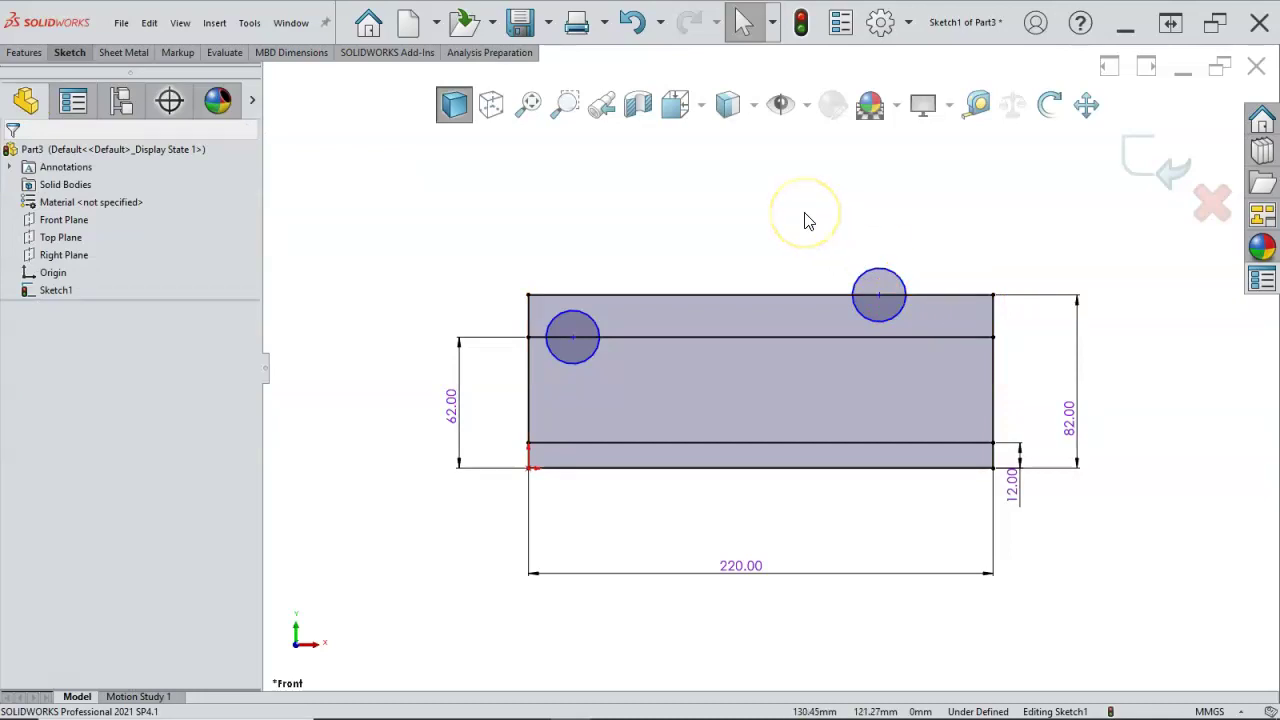
# Dimension the top-edge circle to a 16 mm diameter.
pyautogui.rightClick(806, 216)
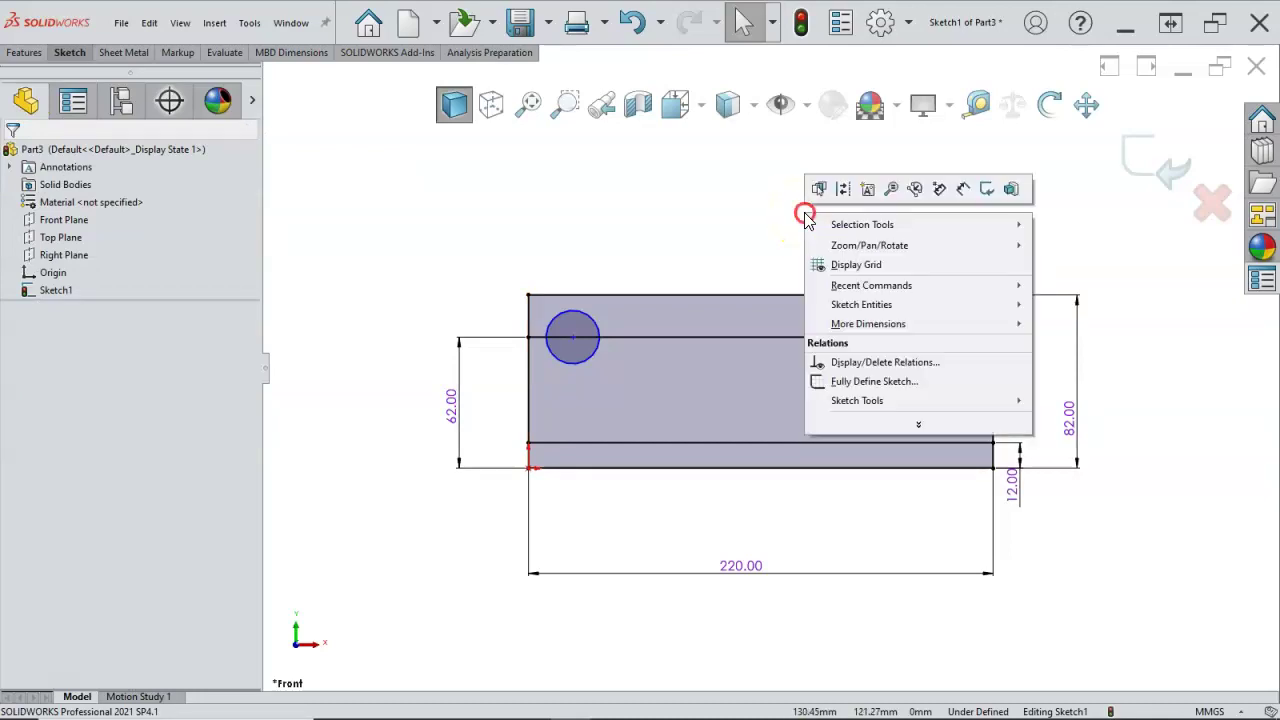
pyautogui.click(963, 189)
pyautogui.click(894, 277)
pyautogui.click(988, 220)
pyautogui.write('16')
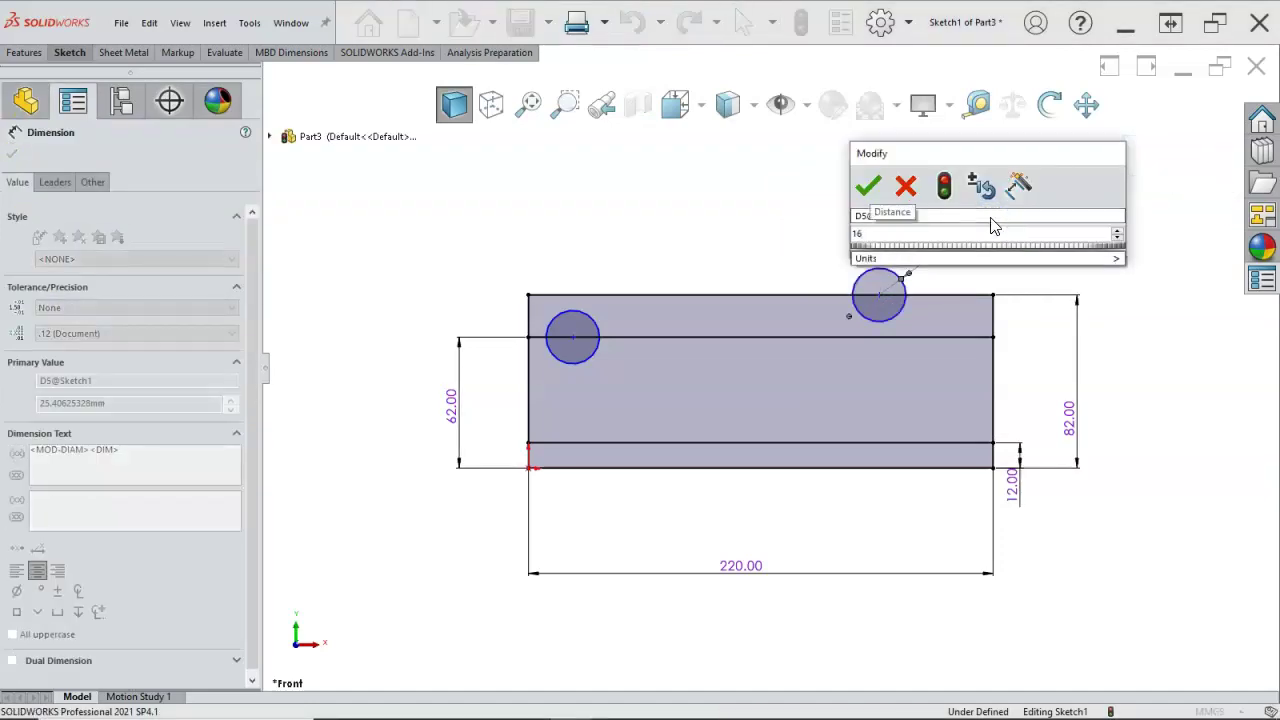
pyautogui.press('Return')
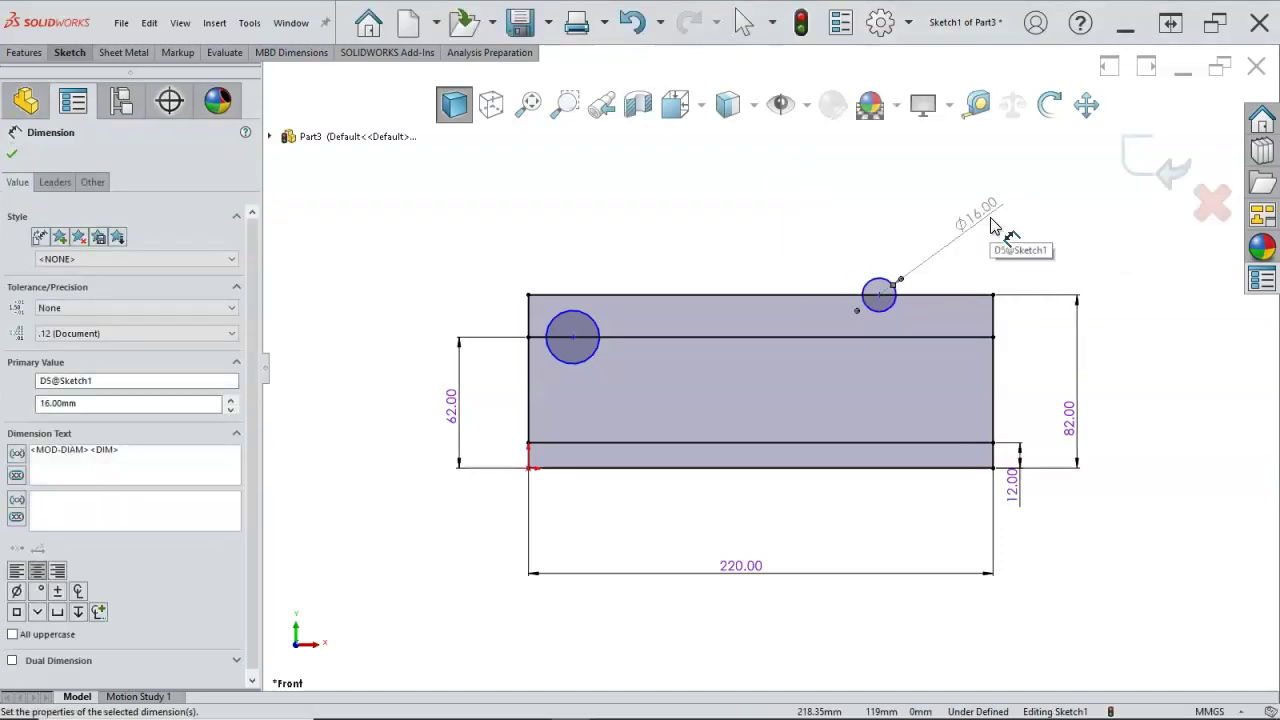
pyautogui.rightClick(727, 263)
pyautogui.click(771, 292)
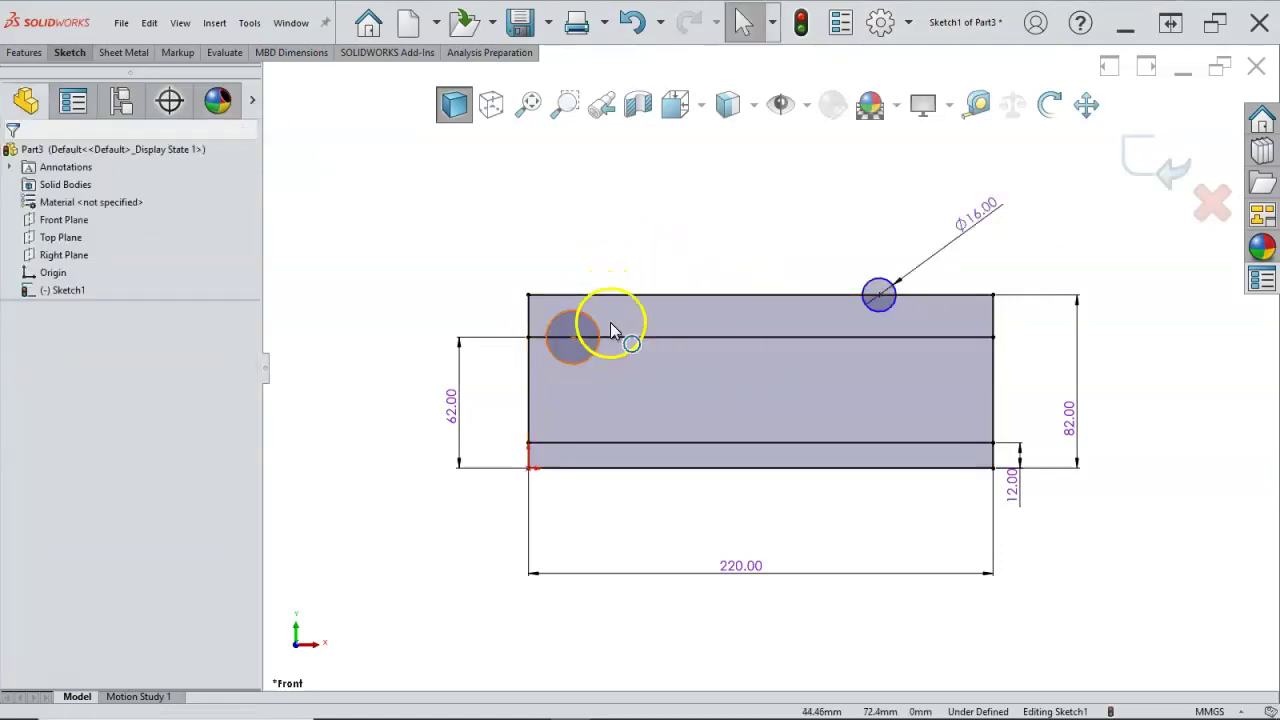
# Add an Equal relation between the two circles.
pyautogui.click(876, 287)
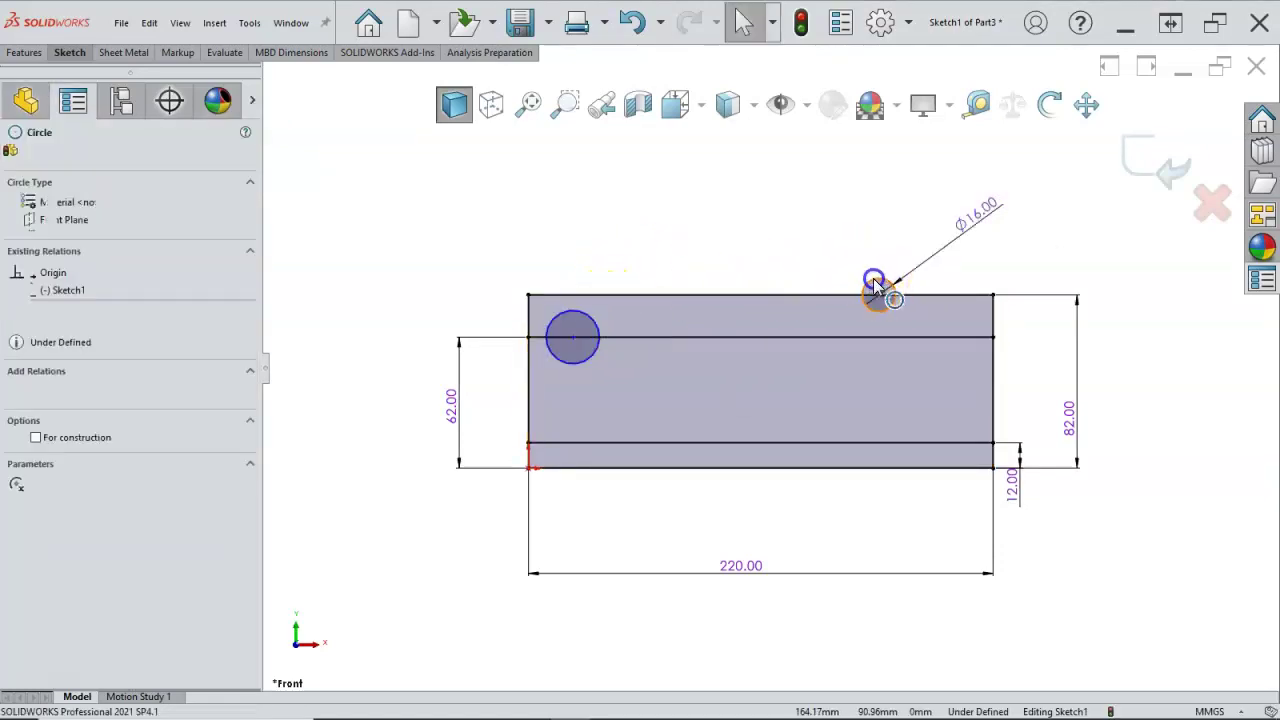
pyautogui.keyDown('ctrl'); pyautogui.click(585, 330); pyautogui.keyUp('ctrl')
pyautogui.click(707, 245)
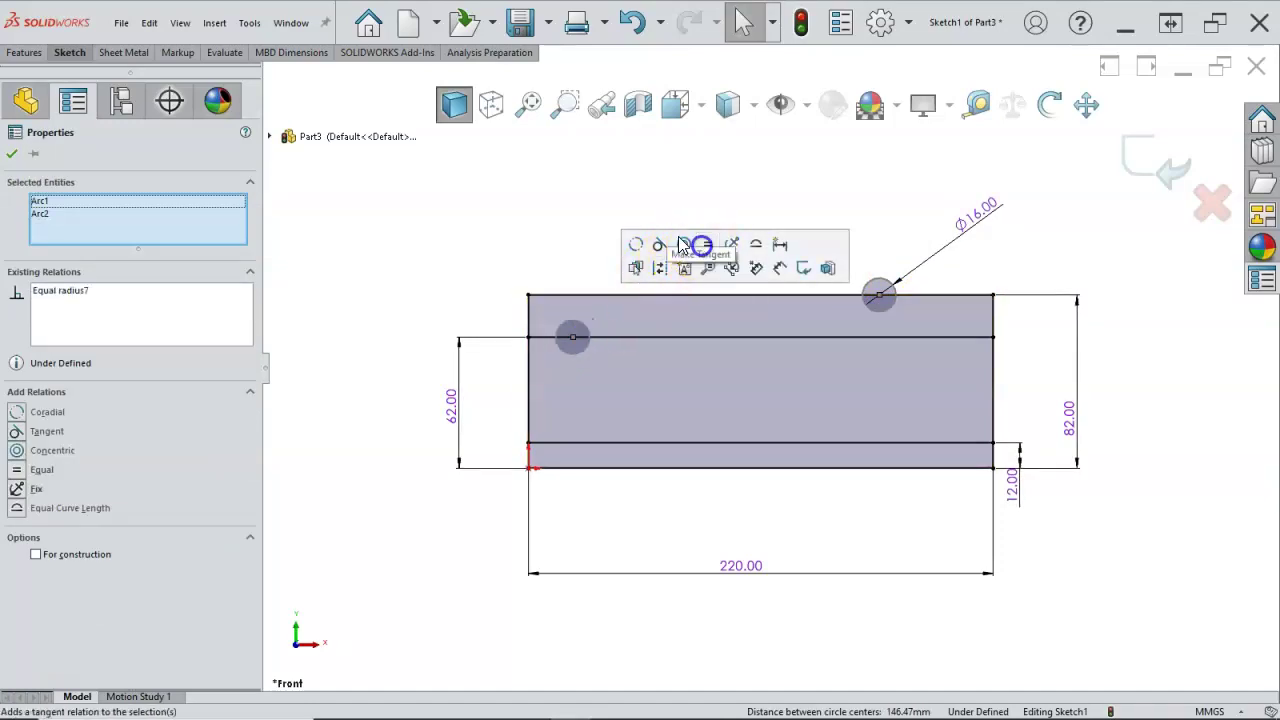
pyautogui.click(638, 224)
# Dimension the circle centres 140 mm apart and the left one 20 mm from the left edge.
pyautogui.rightClick(744, 222)
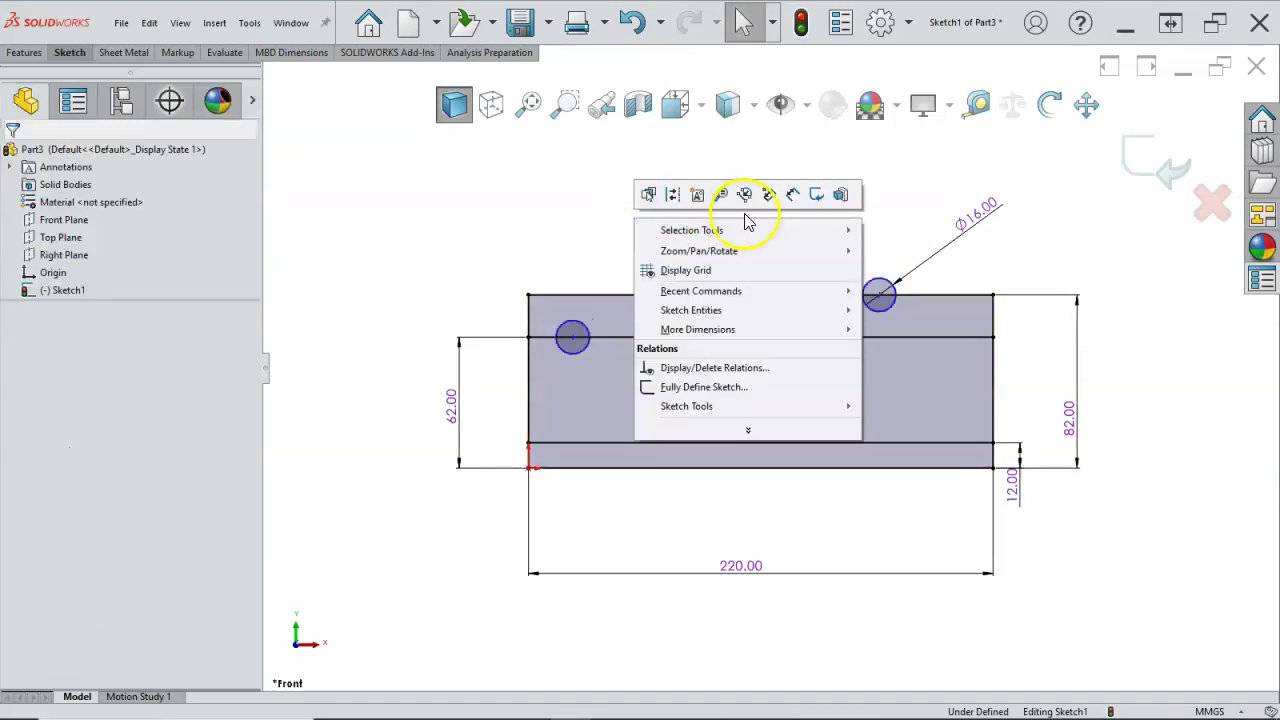
pyautogui.click(787, 195)
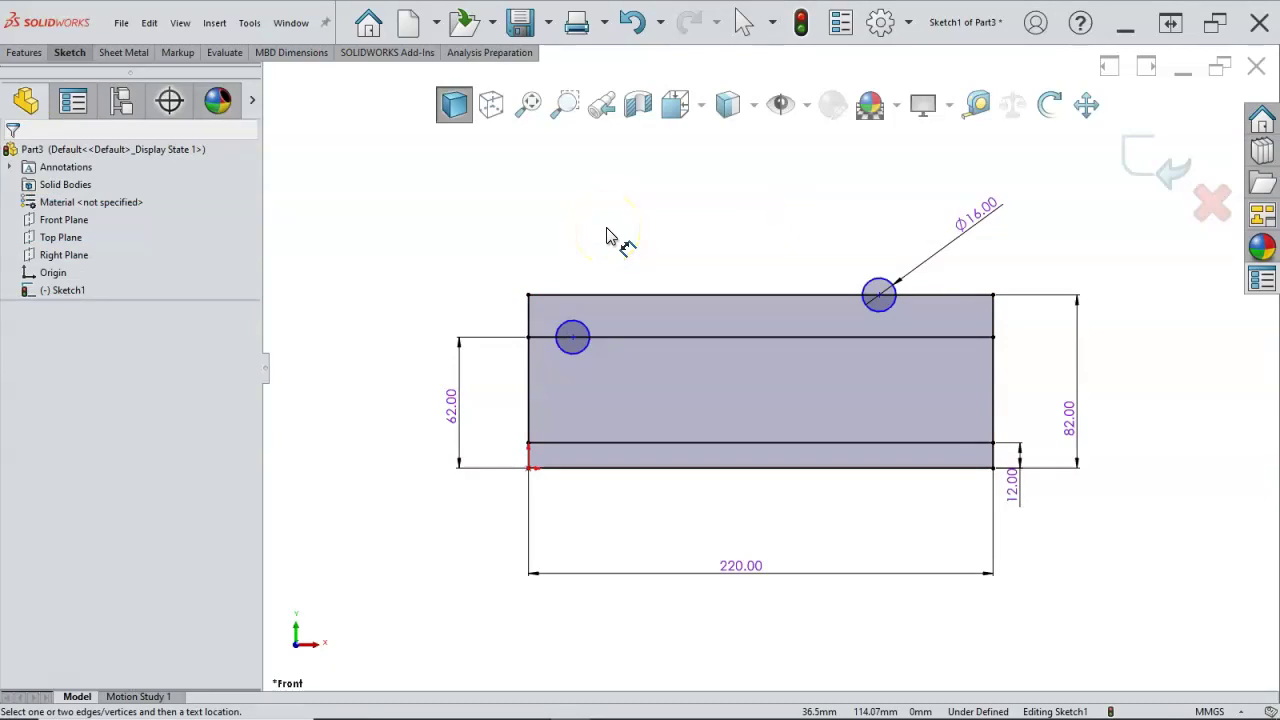
pyautogui.moveTo(573, 337); pyautogui.dragTo(880, 272)
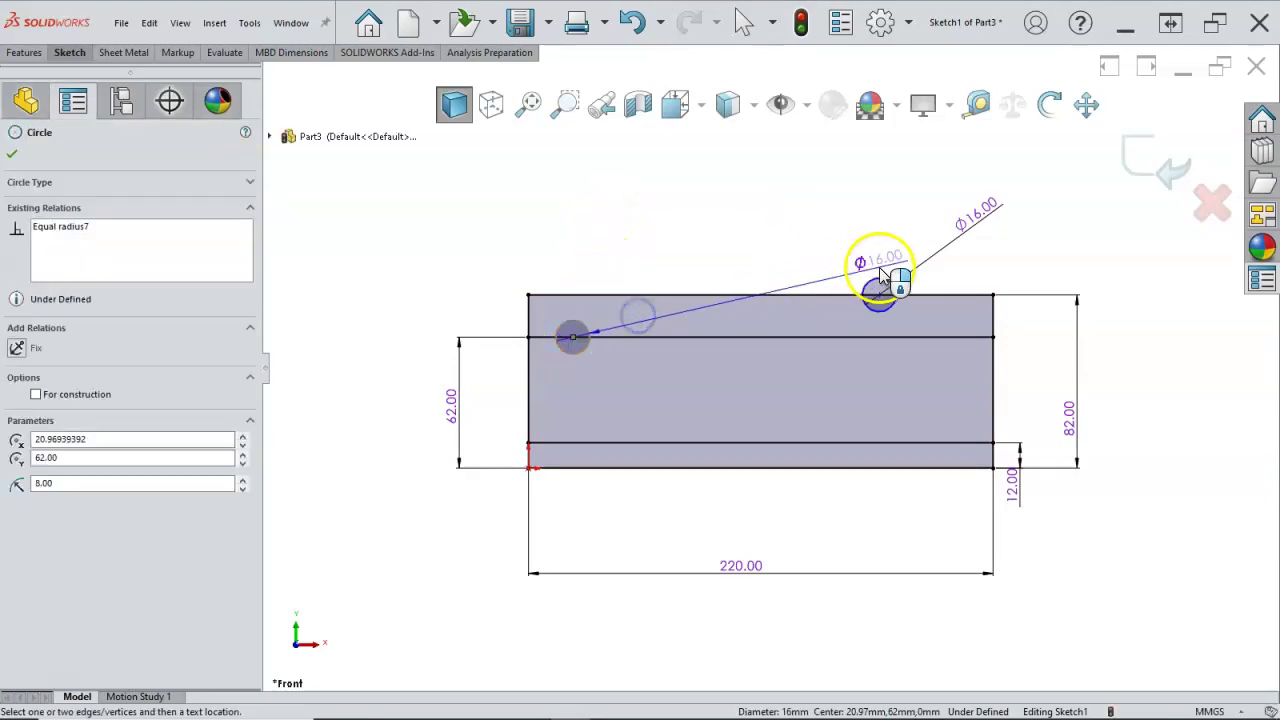
pyautogui.click(757, 230)
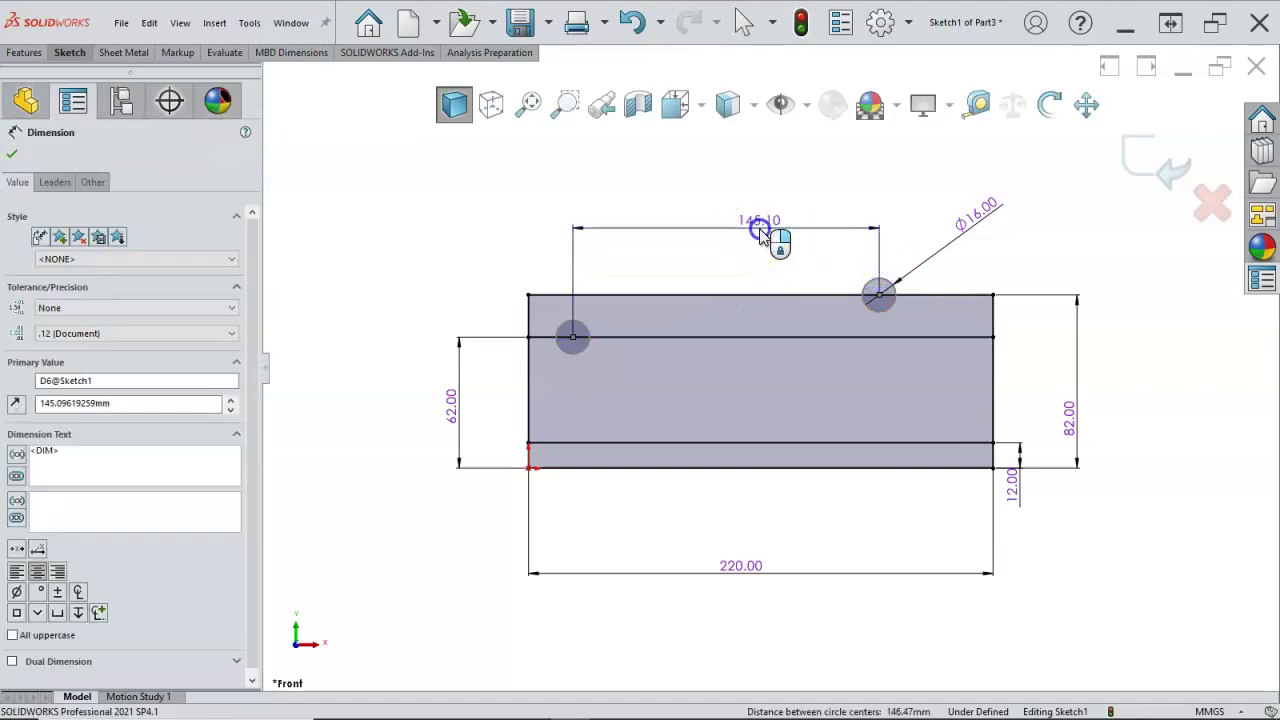
pyautogui.write('140')
pyautogui.press('Return')
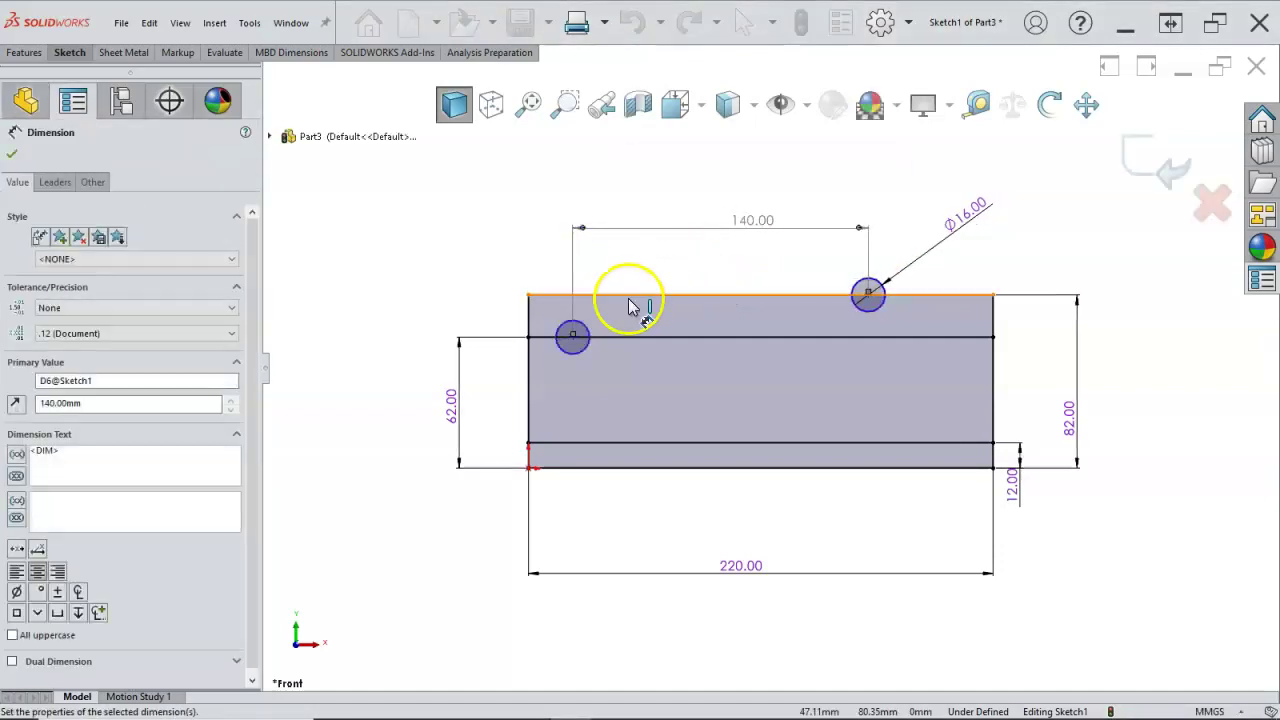
pyautogui.click(560, 331)
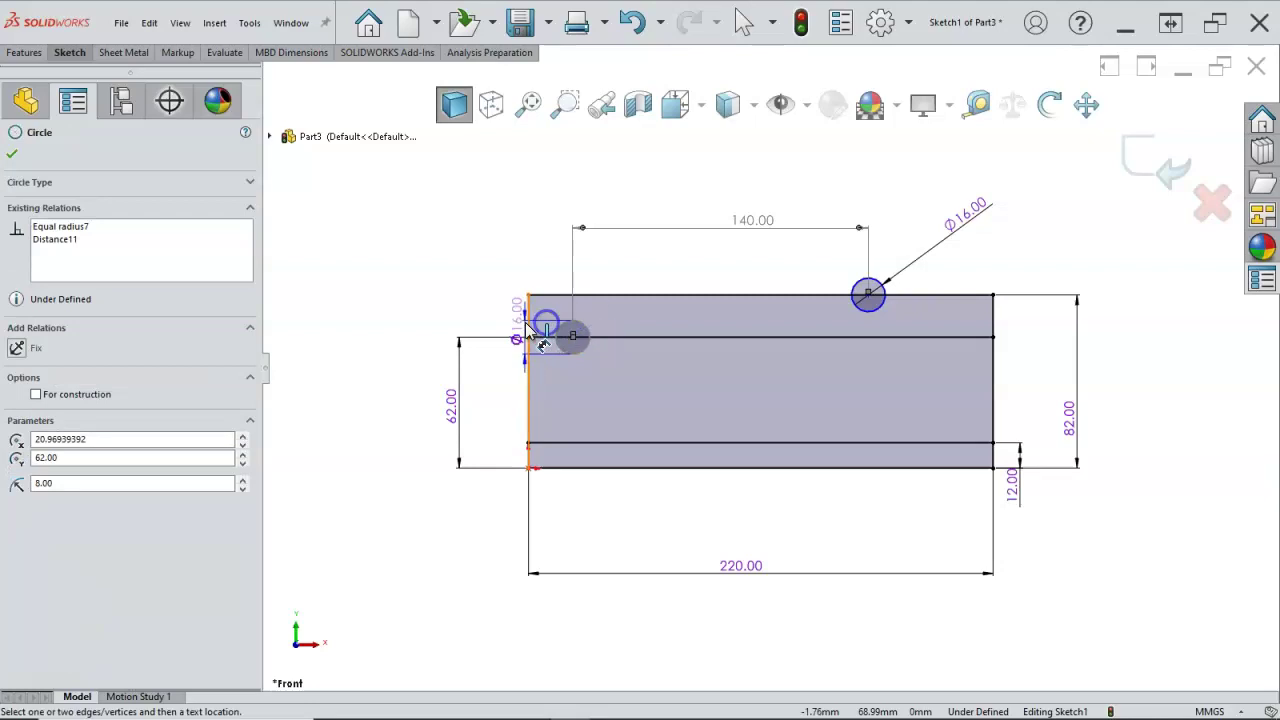
pyautogui.click(527, 323)
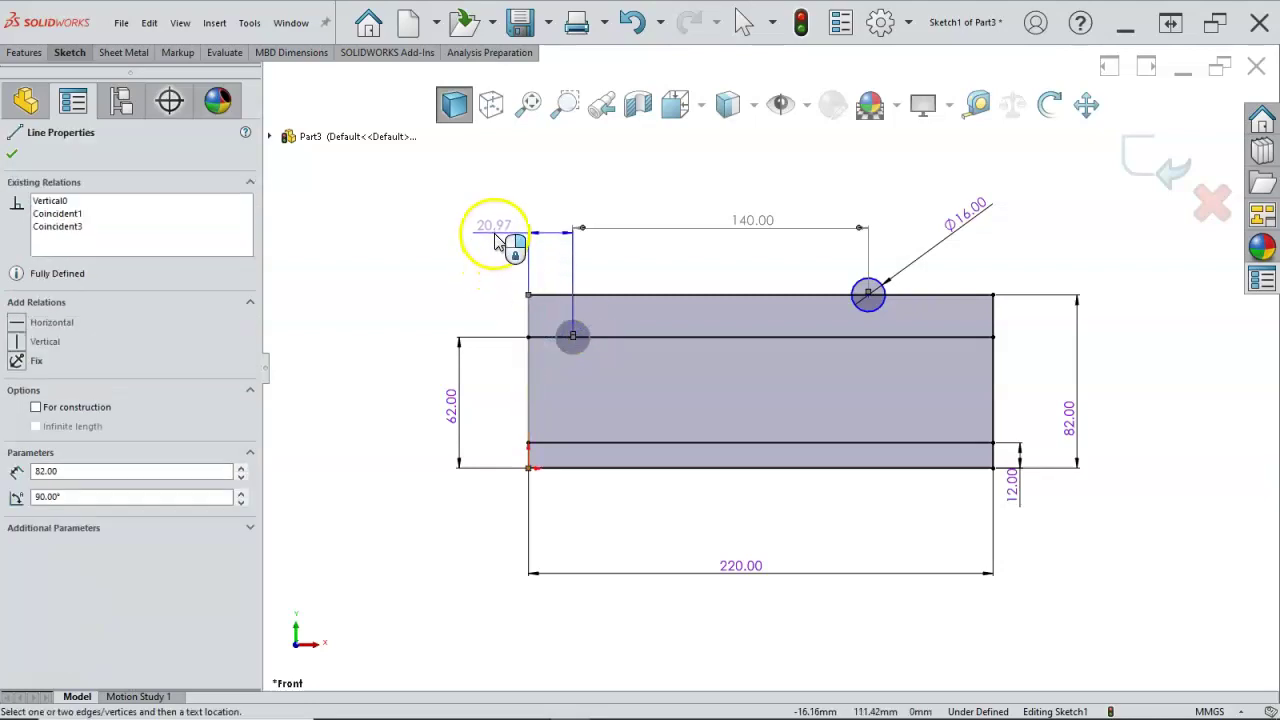
pyautogui.click(495, 233)
pyautogui.write('20')
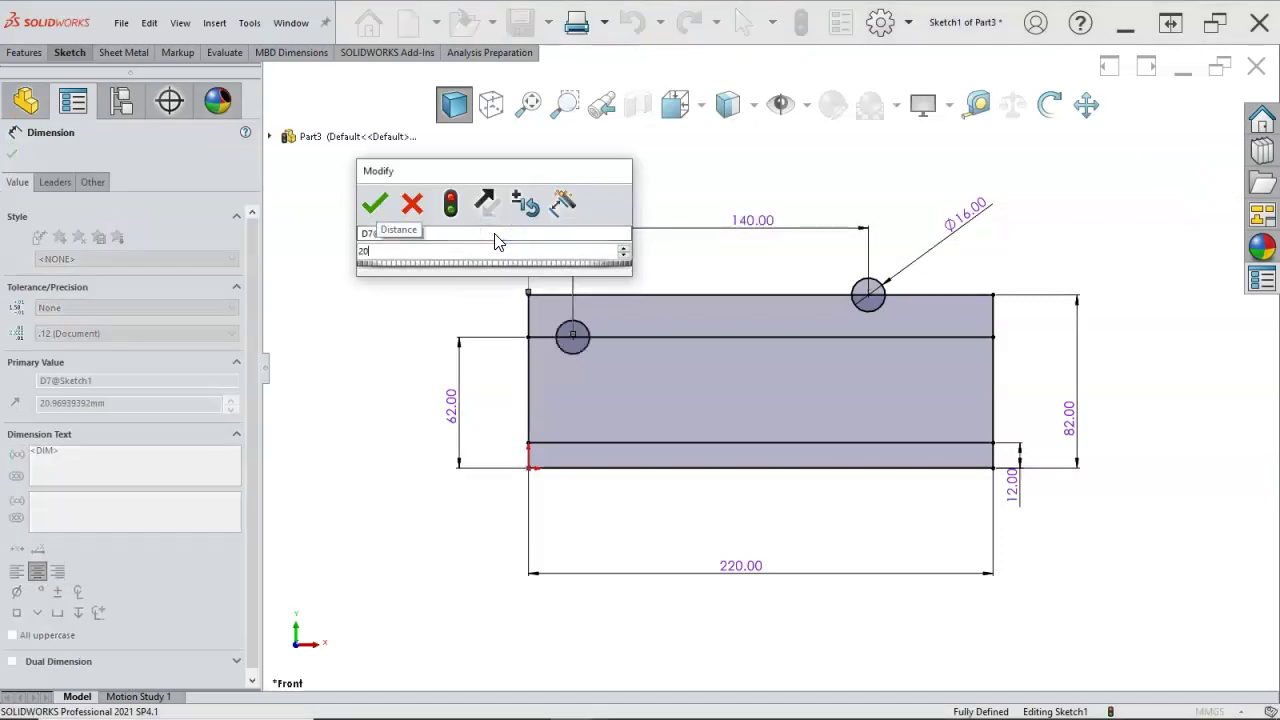
pyautogui.press('Return')
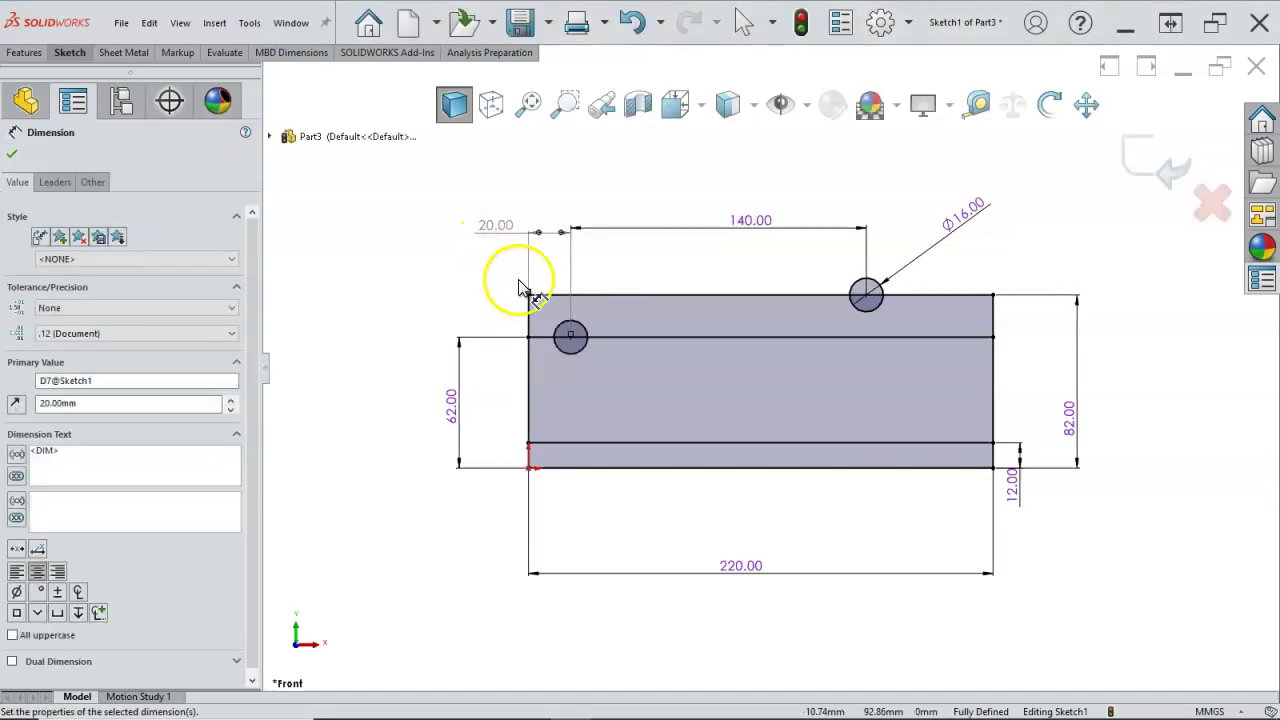
pyautogui.rightClick(667, 260)
# Draw an R20 circle around the left hole and a concentric circle around the Ø16 hole.
pyautogui.click(707, 307)
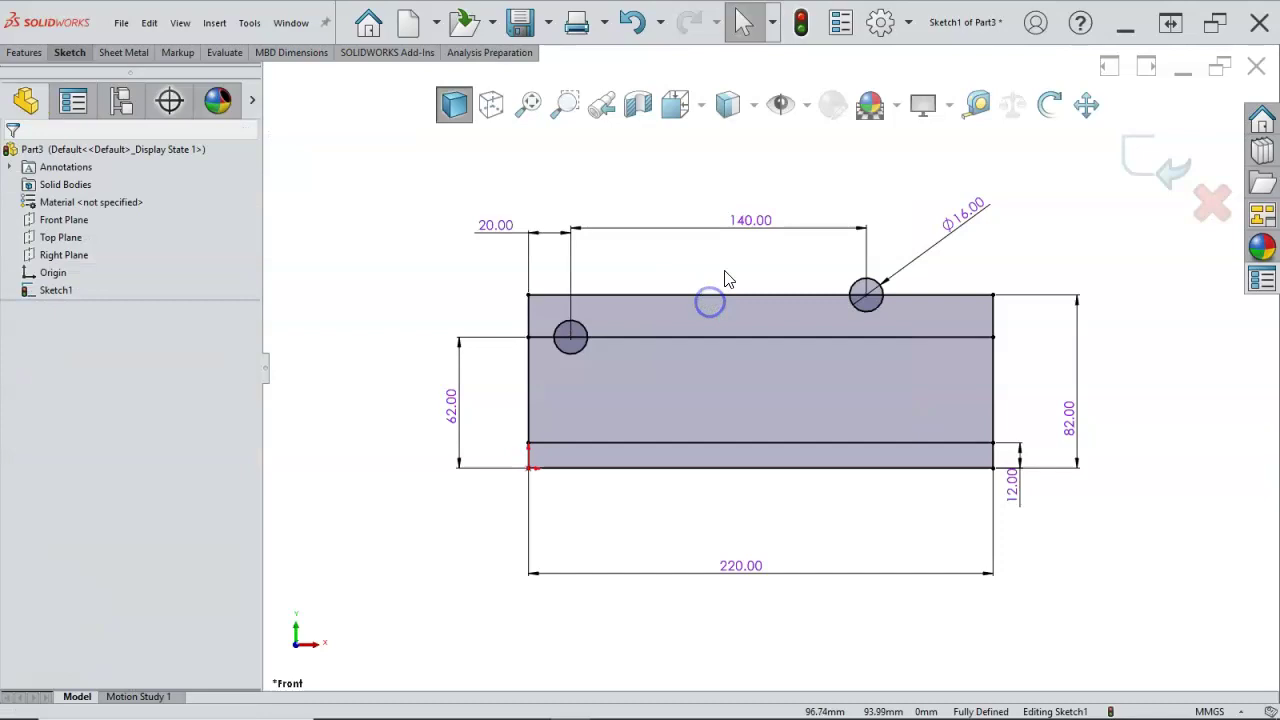
pyautogui.press('f')
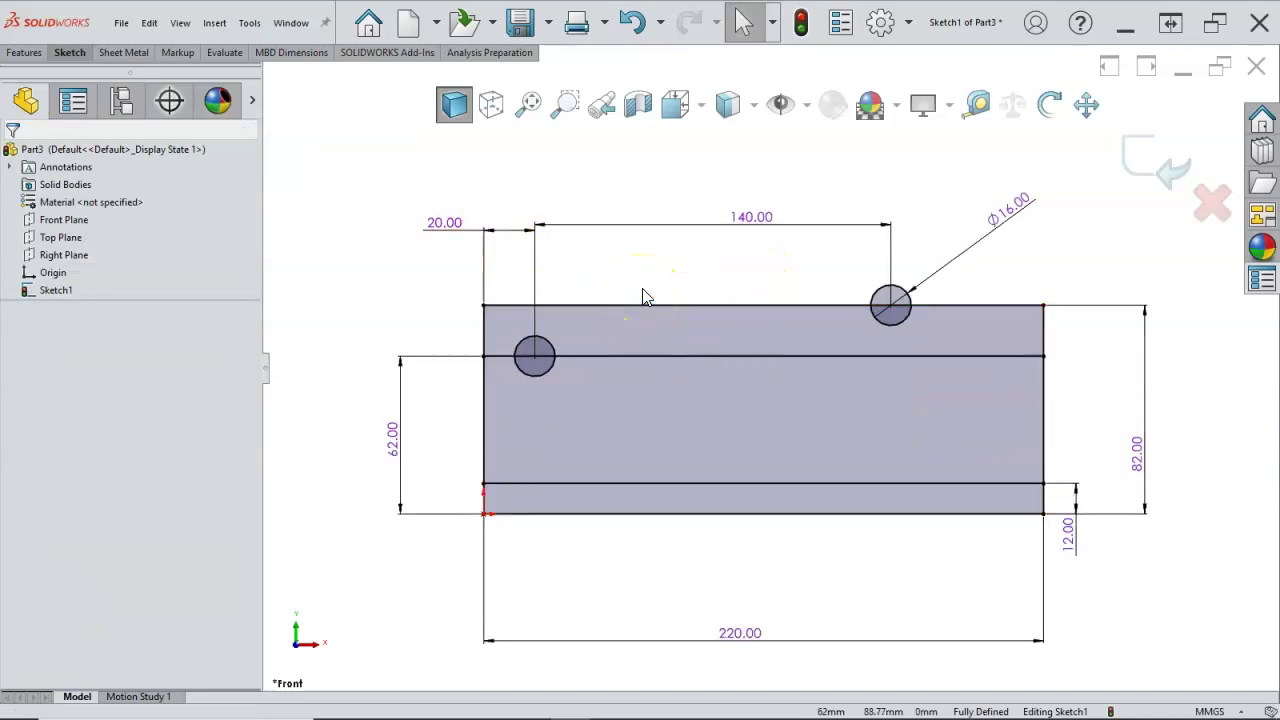
pyautogui.press('s')
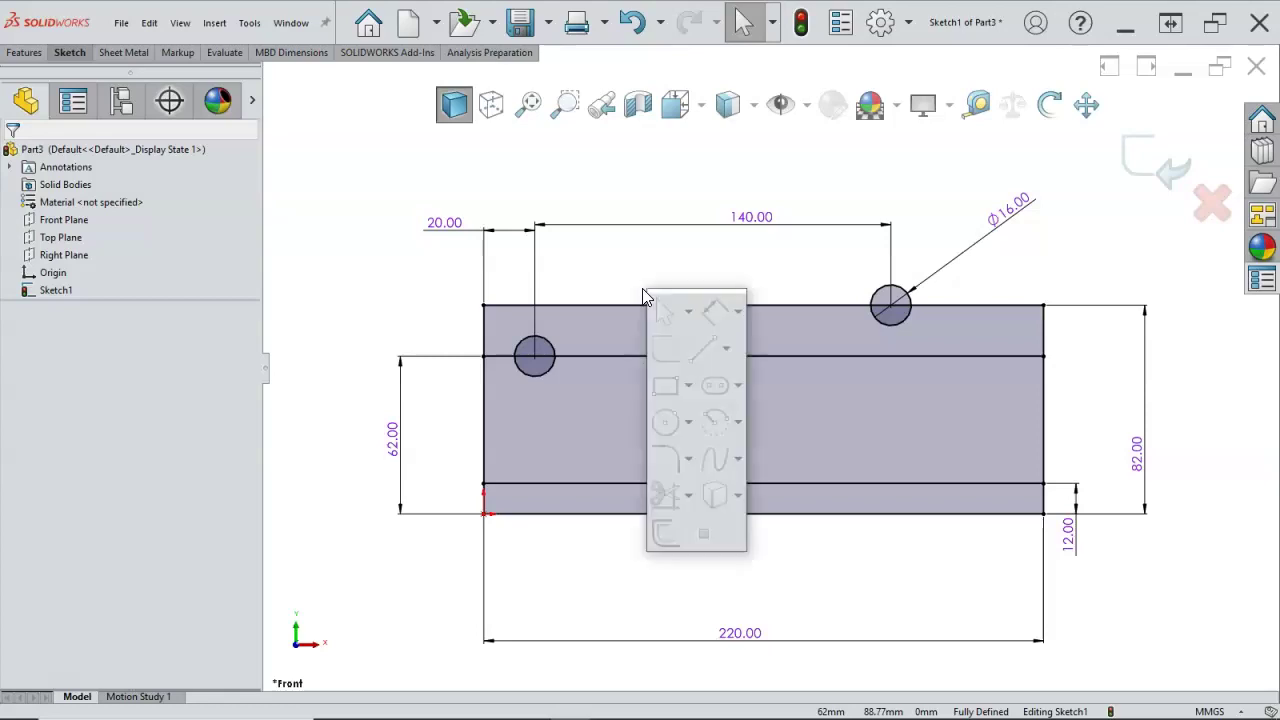
pyautogui.click(667, 422)
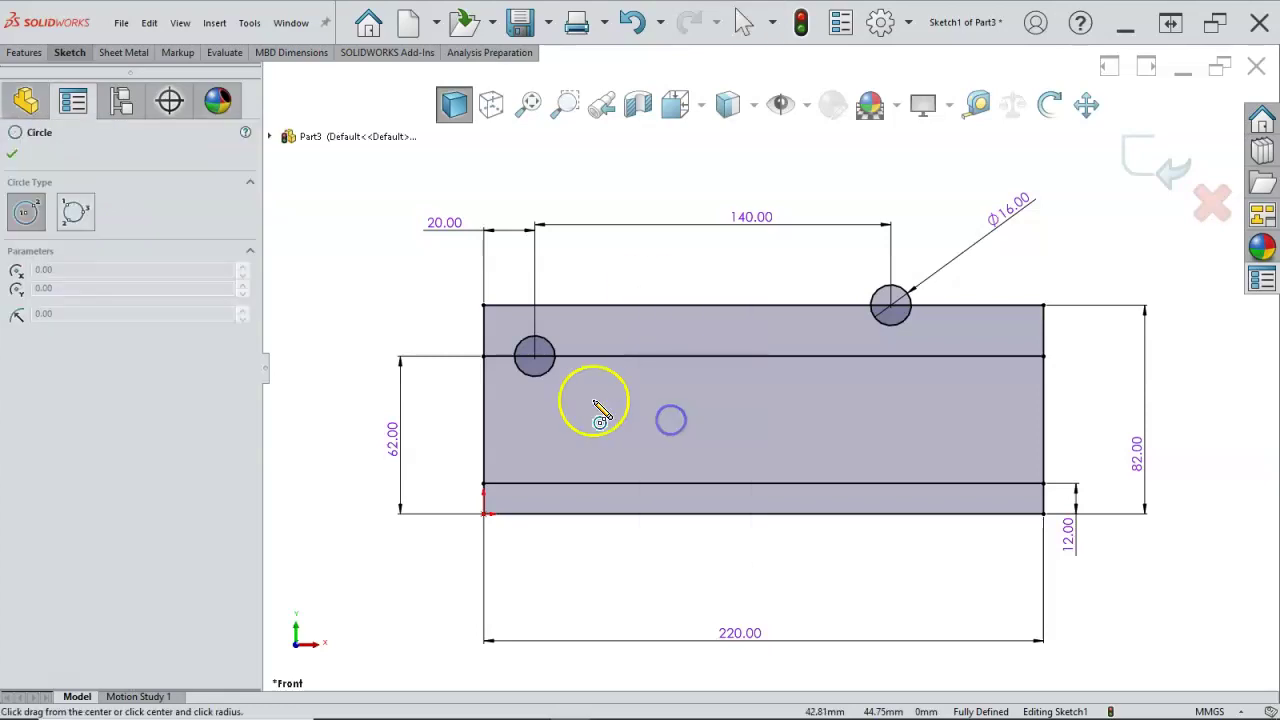
pyautogui.click(535, 356)
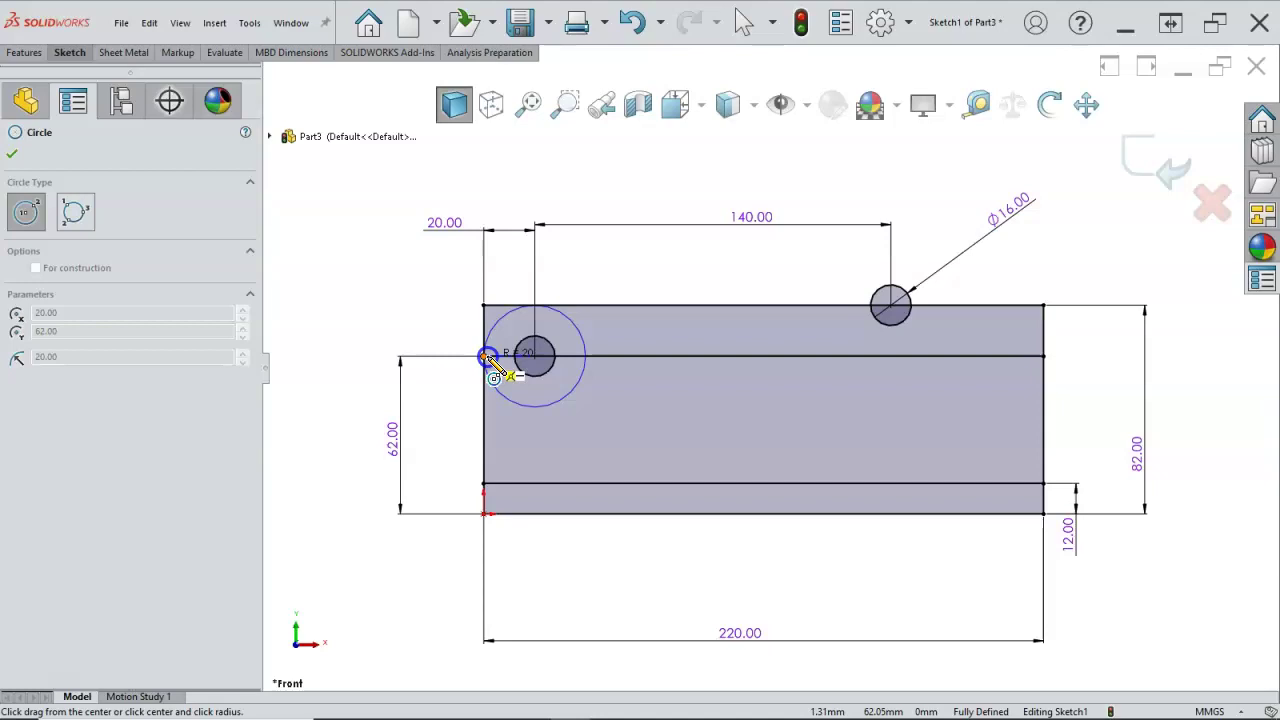
pyautogui.click(487, 357)
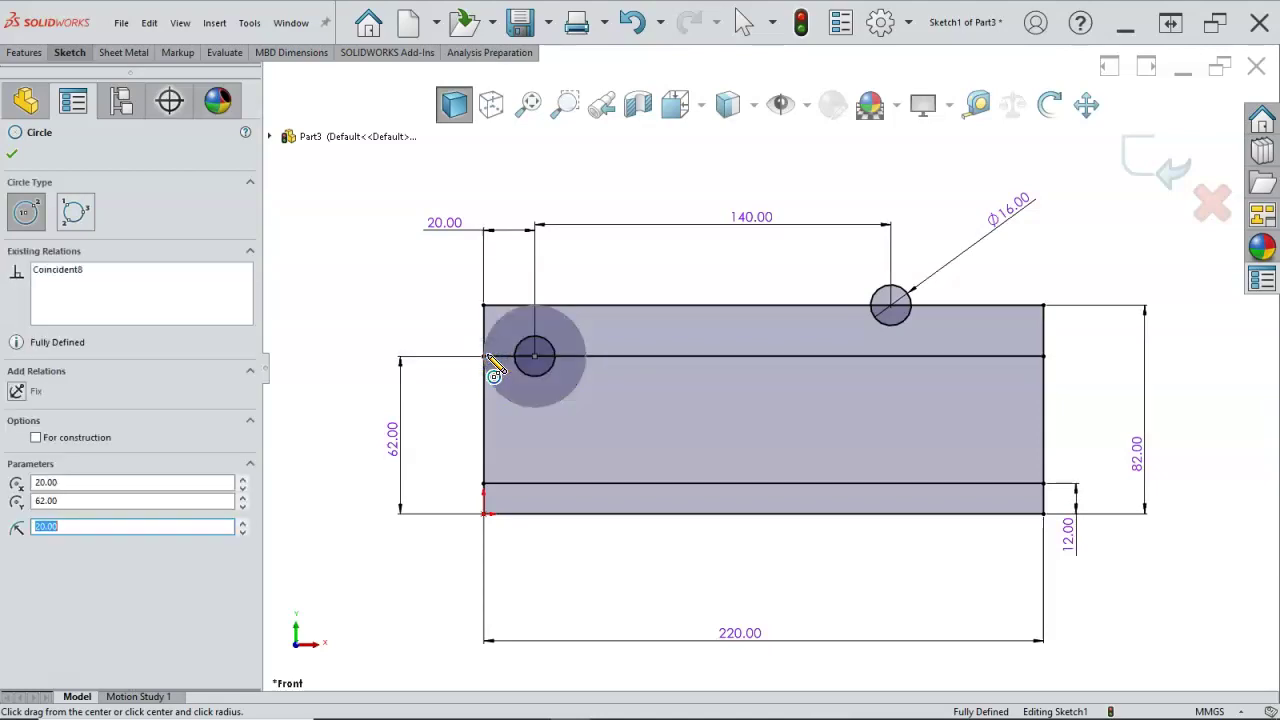
pyautogui.click(891, 306)
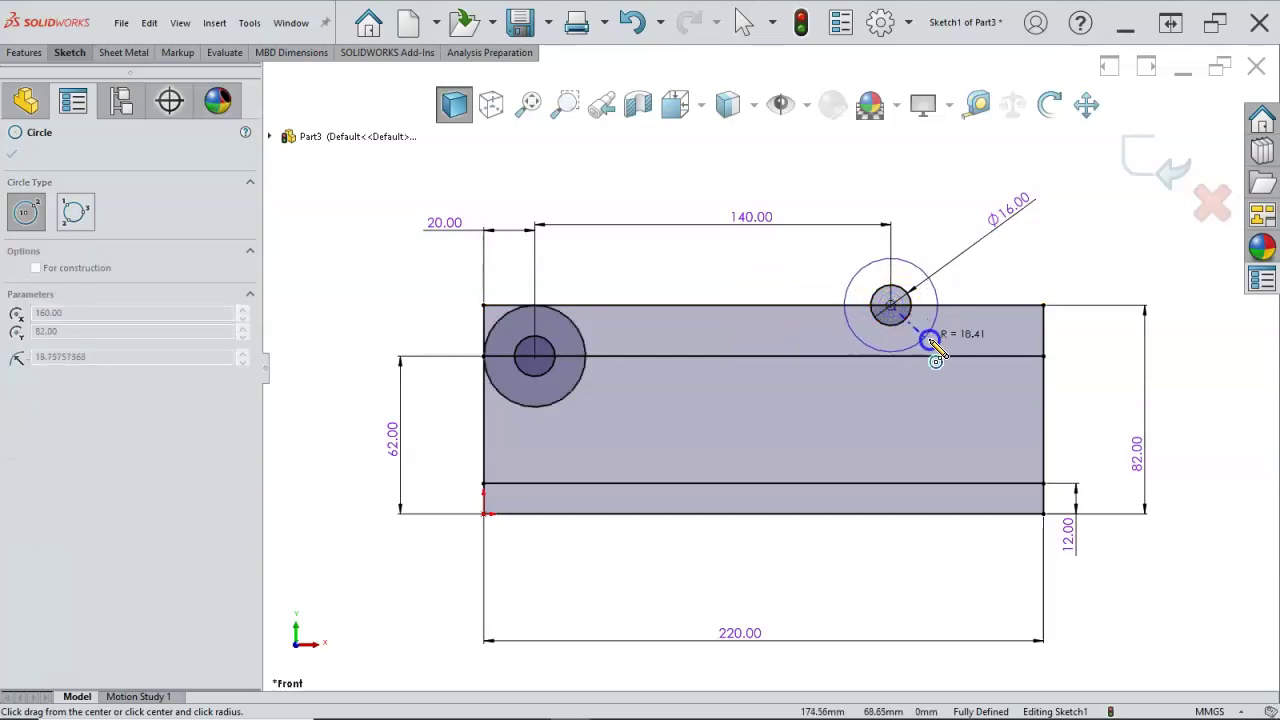
pyautogui.click(930, 338)
pyautogui.rightClick(794, 177)
pyautogui.click(857, 188)
# Dimension the right outer circle Ø30 and display it as radius R15.
pyautogui.click(848, 275)
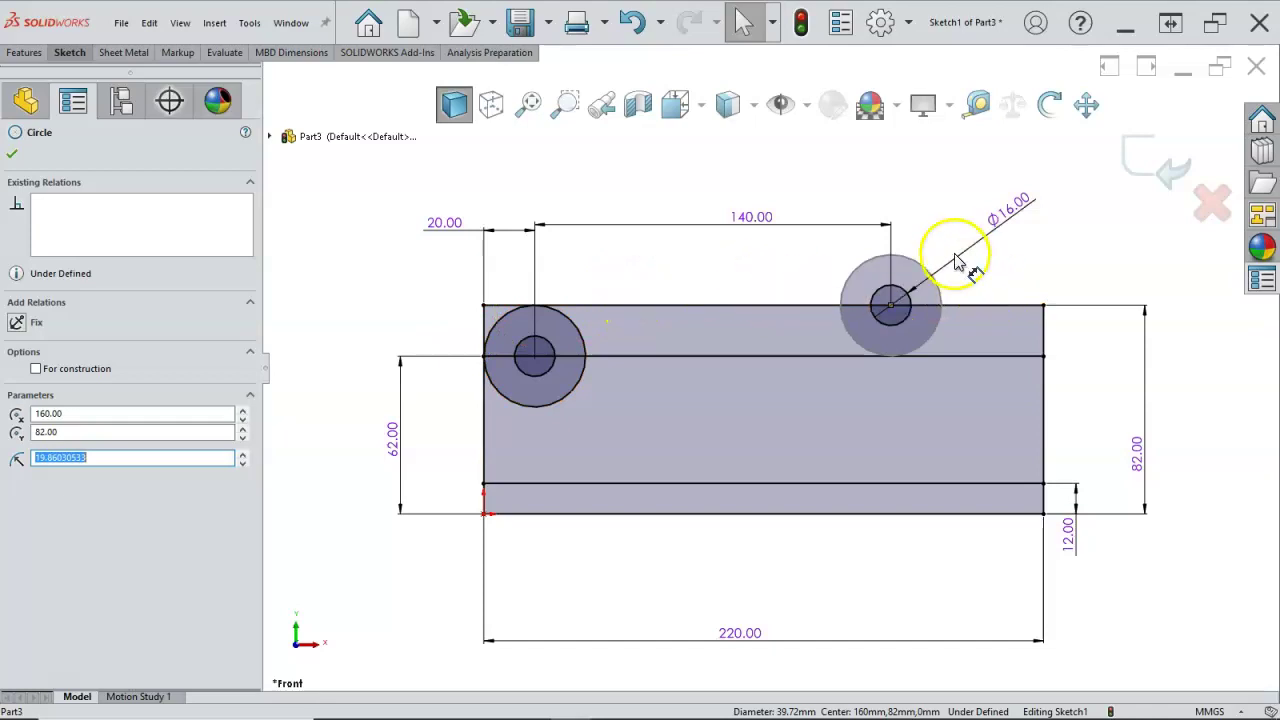
pyautogui.rightClick(928, 226)
pyautogui.click(1087, 200)
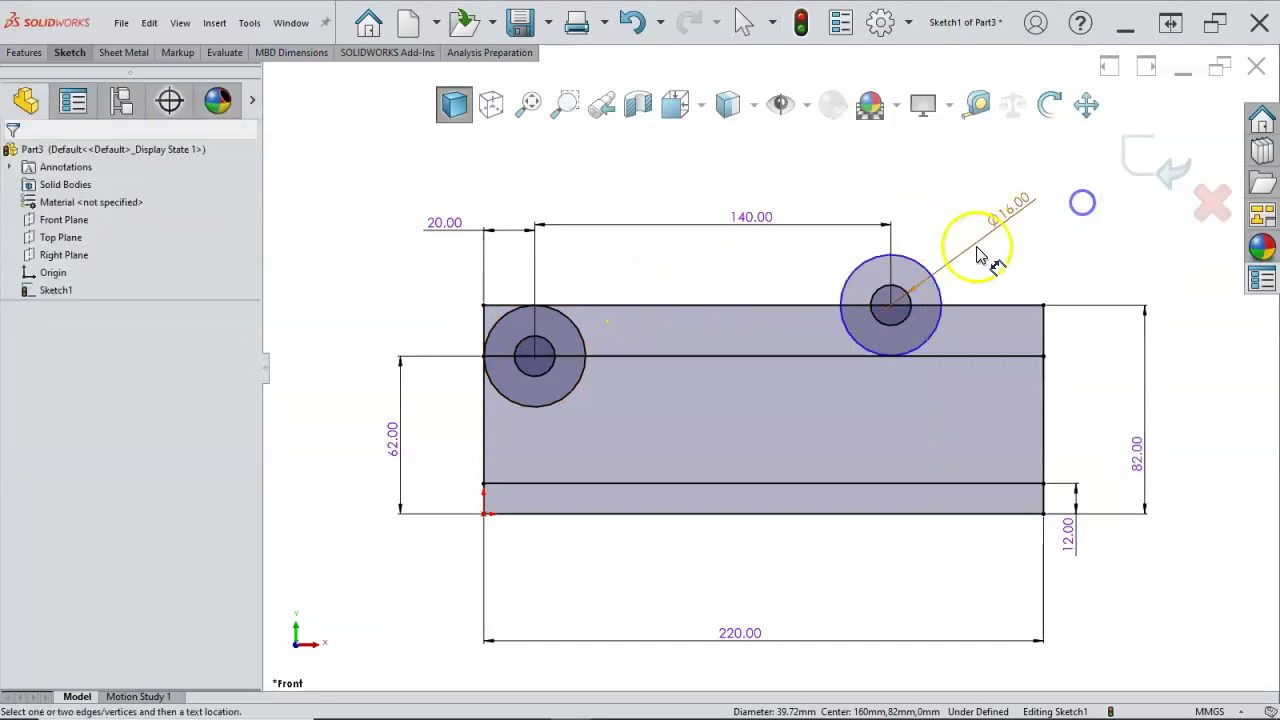
pyautogui.click(915, 270)
pyautogui.click(945, 185)
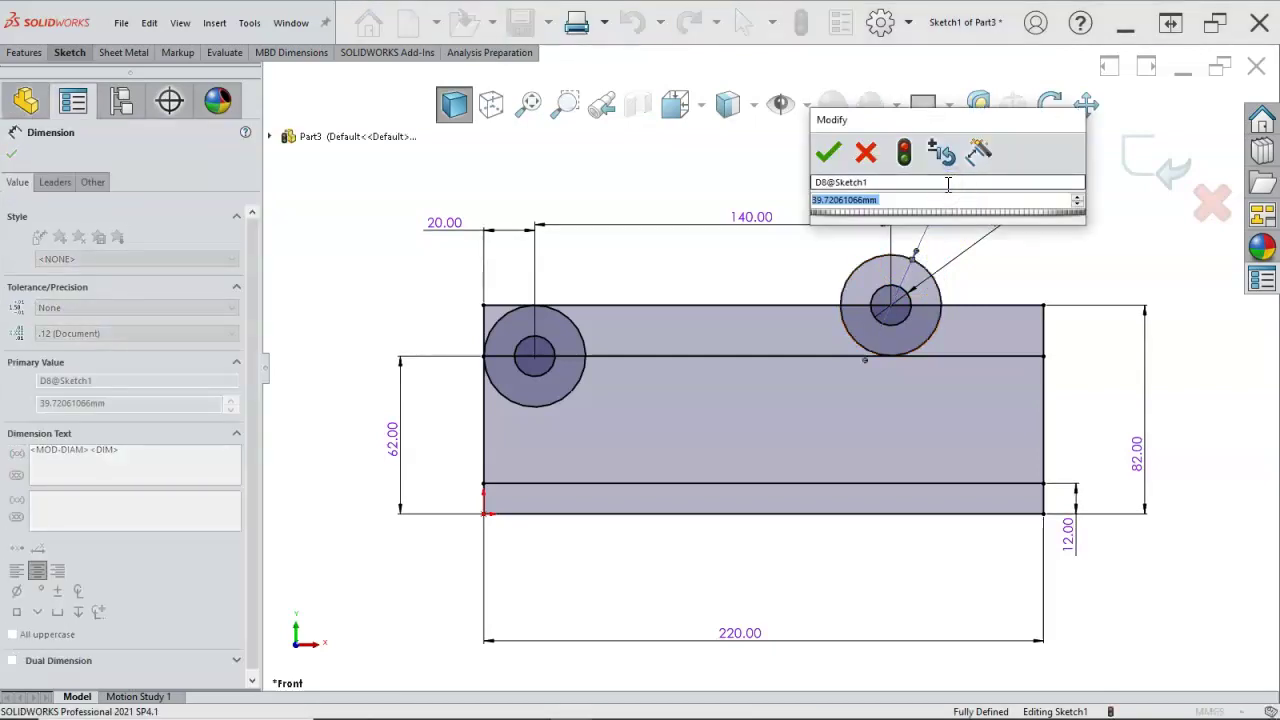
pyautogui.write('30')
pyautogui.press('Return')
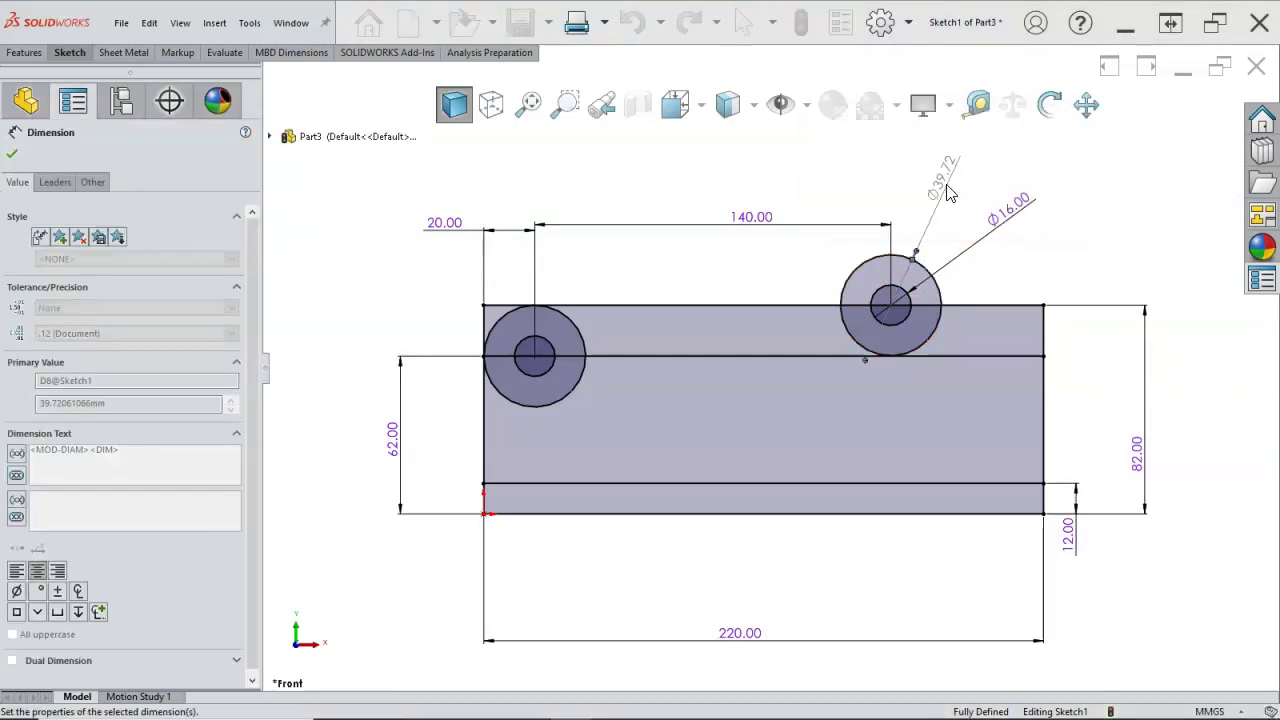
pyautogui.click(55, 182)
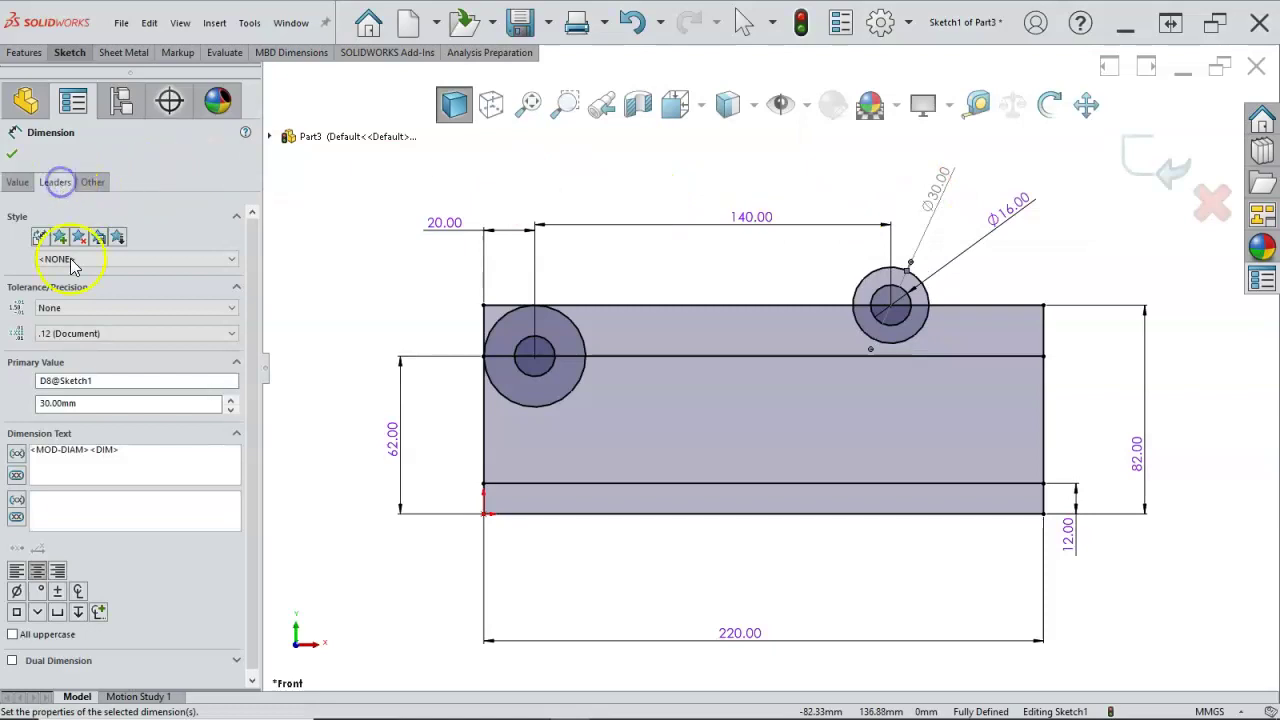
pyautogui.click(45, 287)
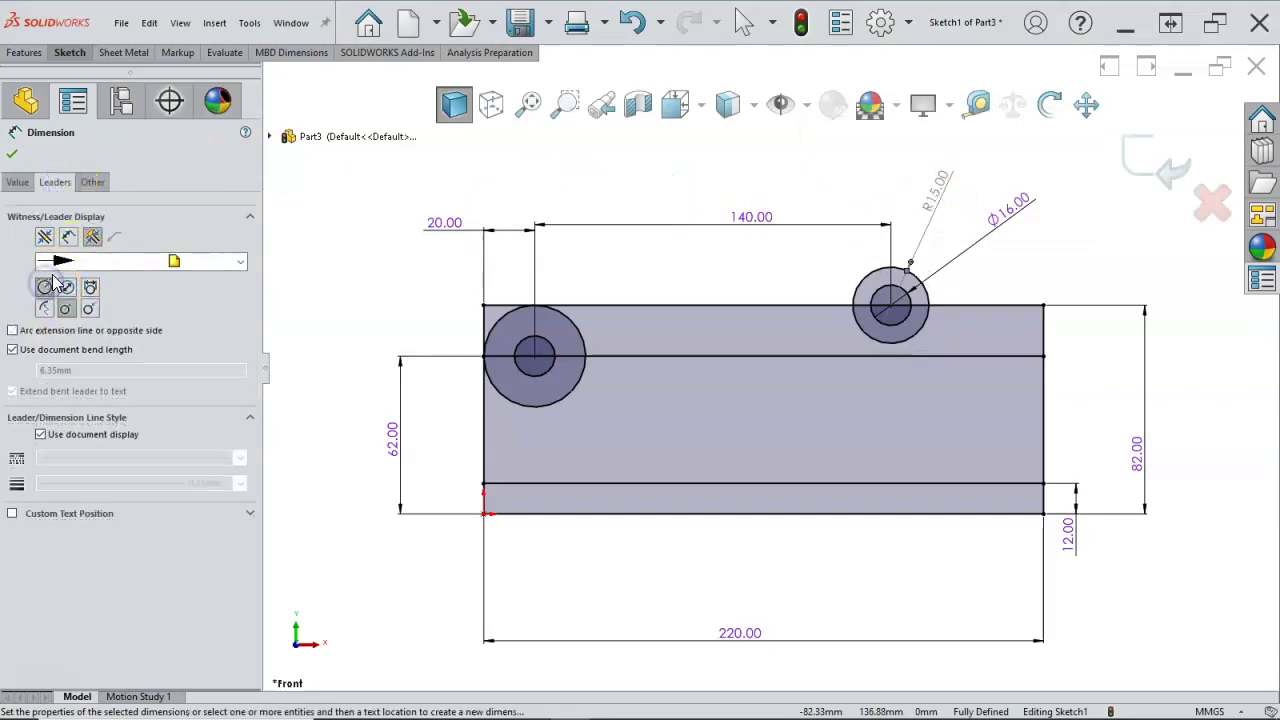
pyautogui.click(13, 155)
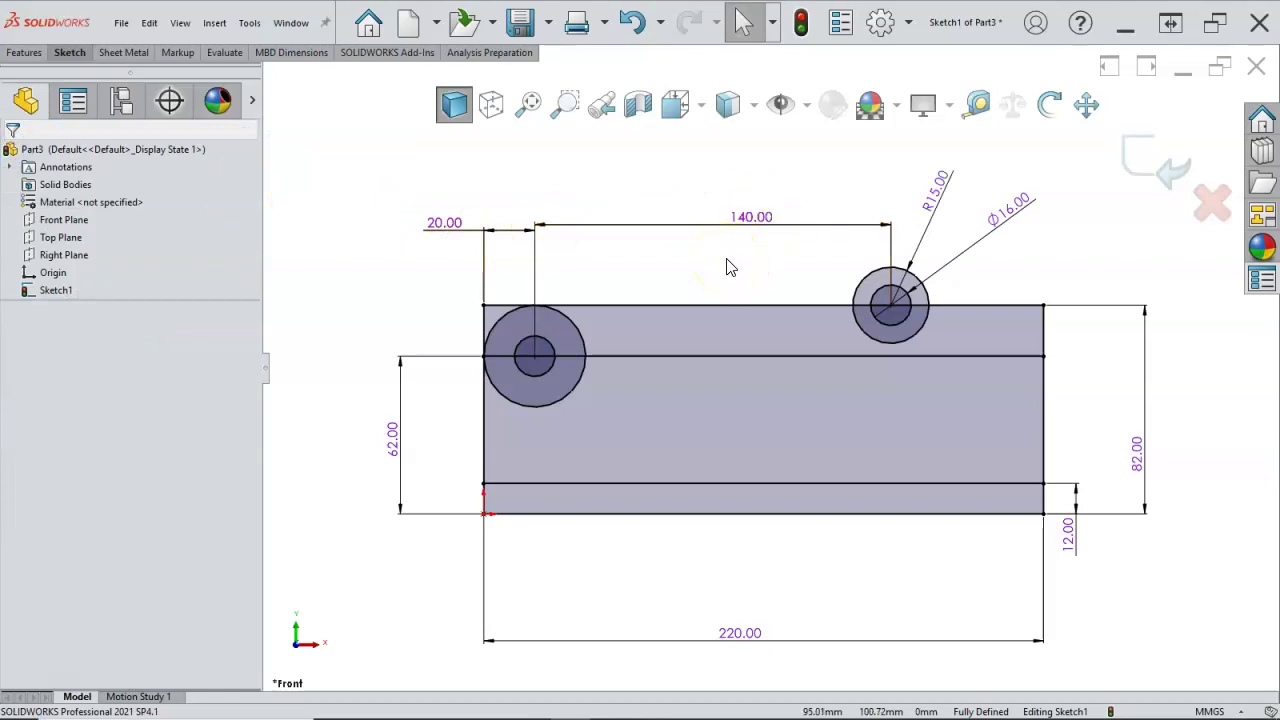
# Draw a line joining the left and right outer circles.
pyautogui.press('l')
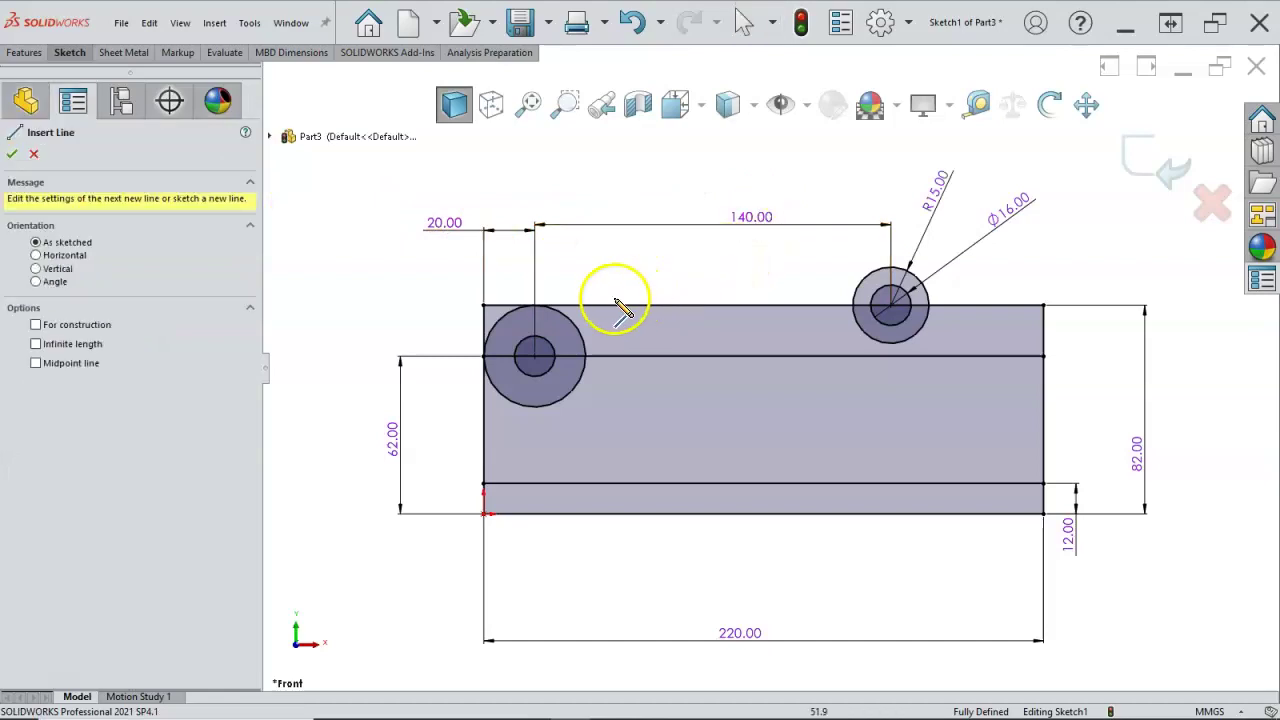
pyautogui.click(513, 309)
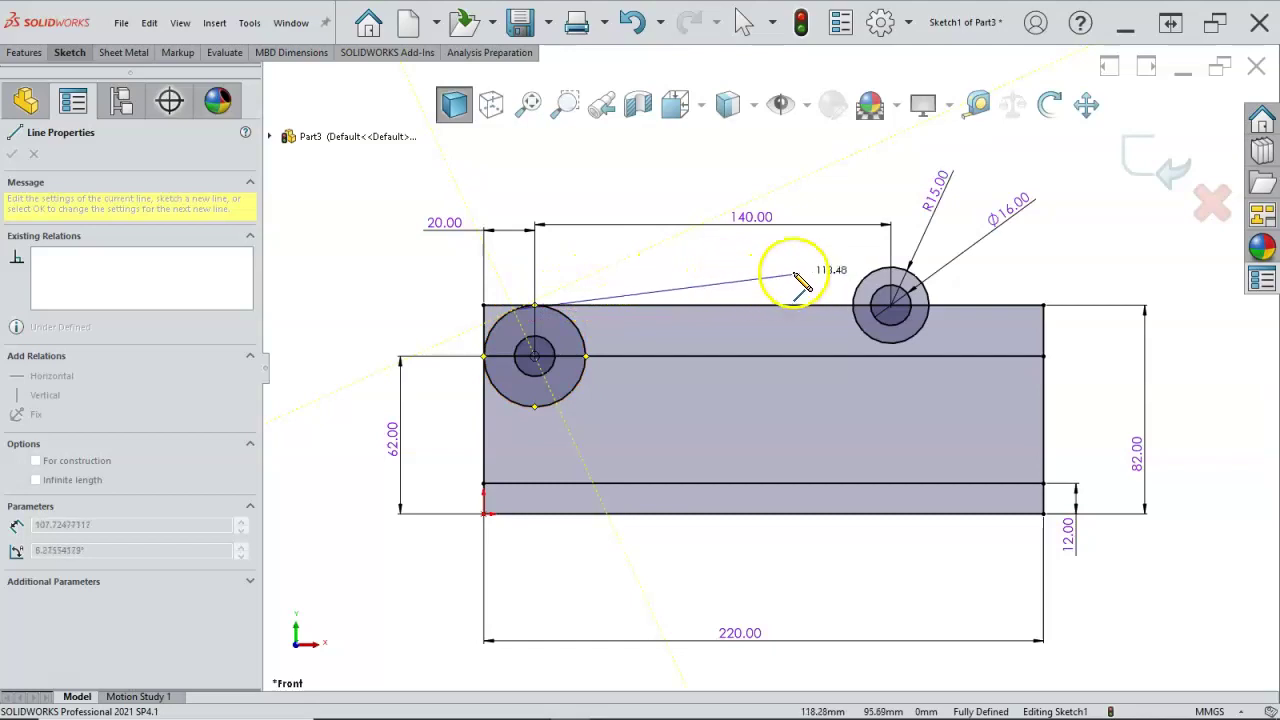
pyautogui.click(890, 280)
pyautogui.rightClick(870, 262)
pyautogui.press('Escape')
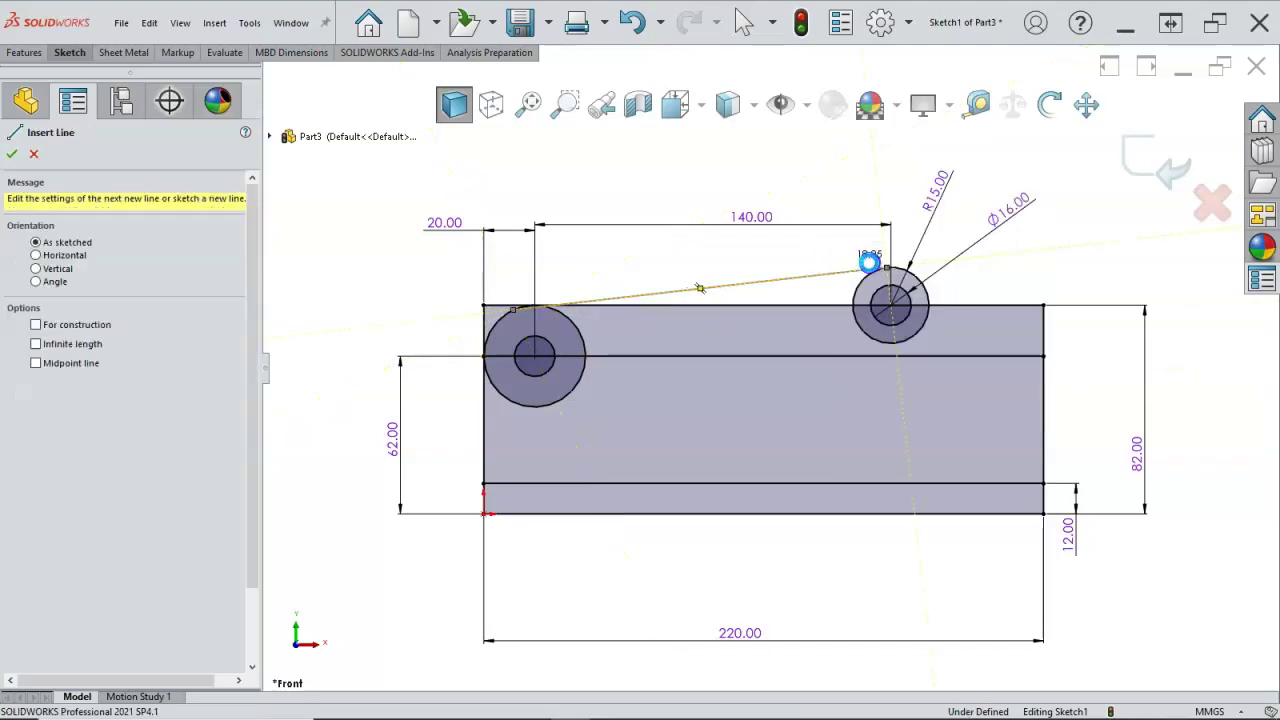
pyautogui.press('Escape')
pyautogui.scroll(-10, 561, 328)
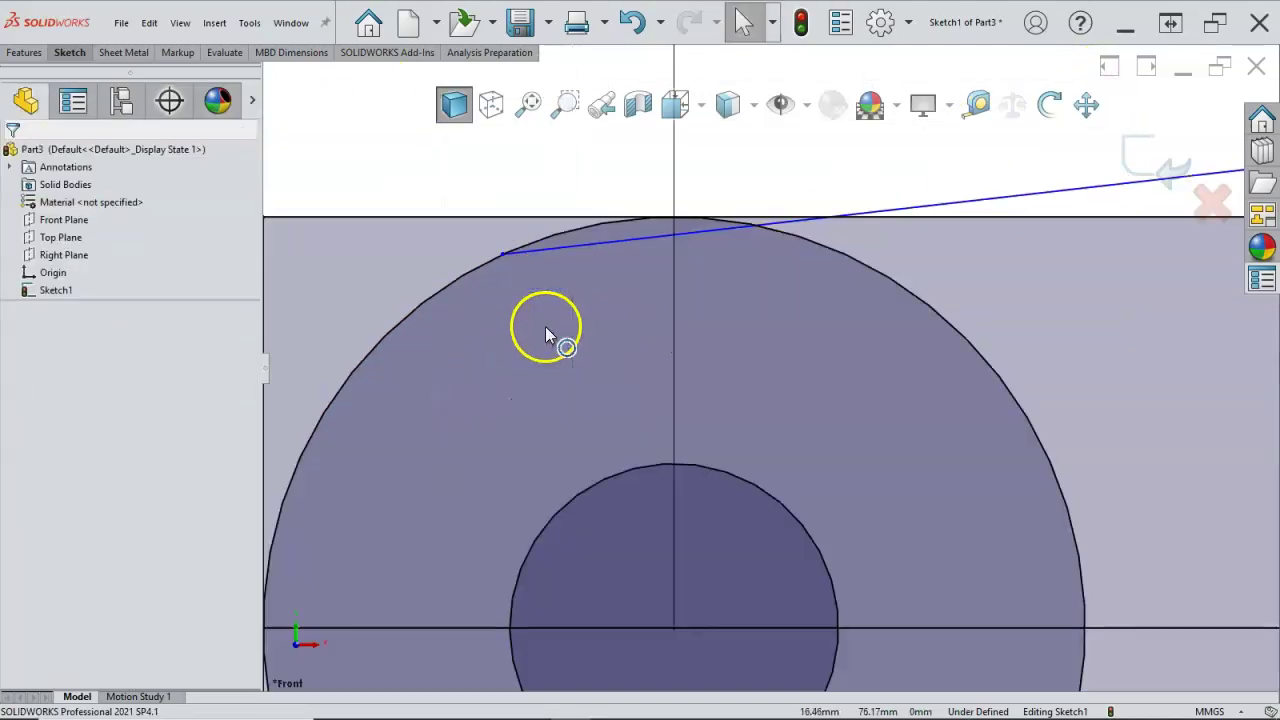
# Make the connecting line tangent to the large left circle.
pyautogui.click(567, 248)
pyautogui.click(565, 235)
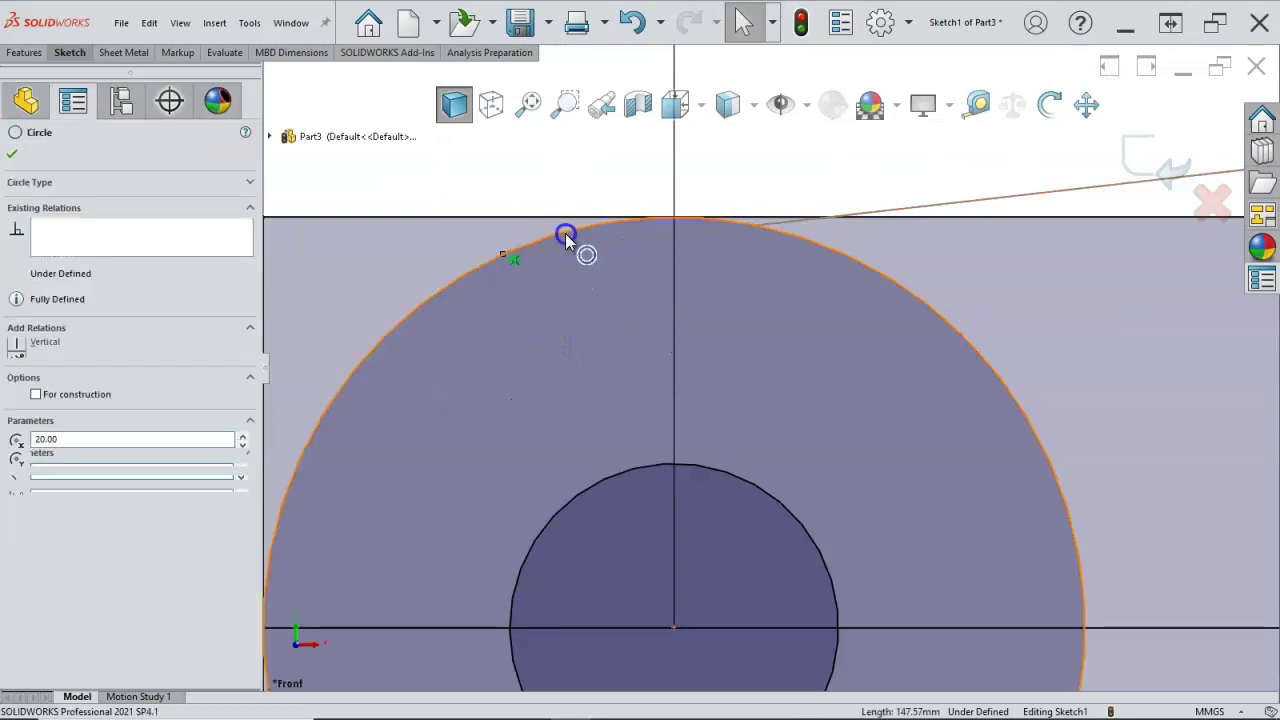
pyautogui.keyDown('ctrl'); pyautogui.click(566, 239); pyautogui.keyUp('ctrl')
pyautogui.click(611, 163)
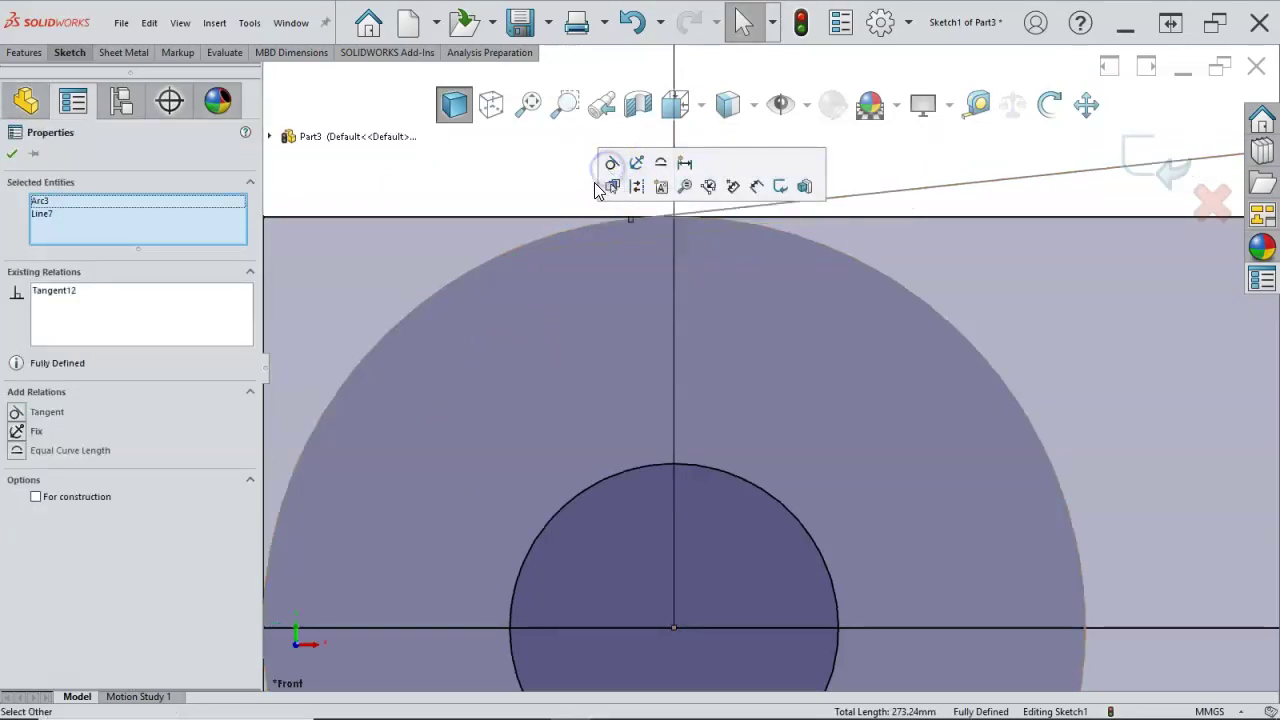
pyautogui.click(533, 160)
# Draw a line from the R15 circle to the right end of the 12 mm line.
pyautogui.scroll(5, 594, 206)
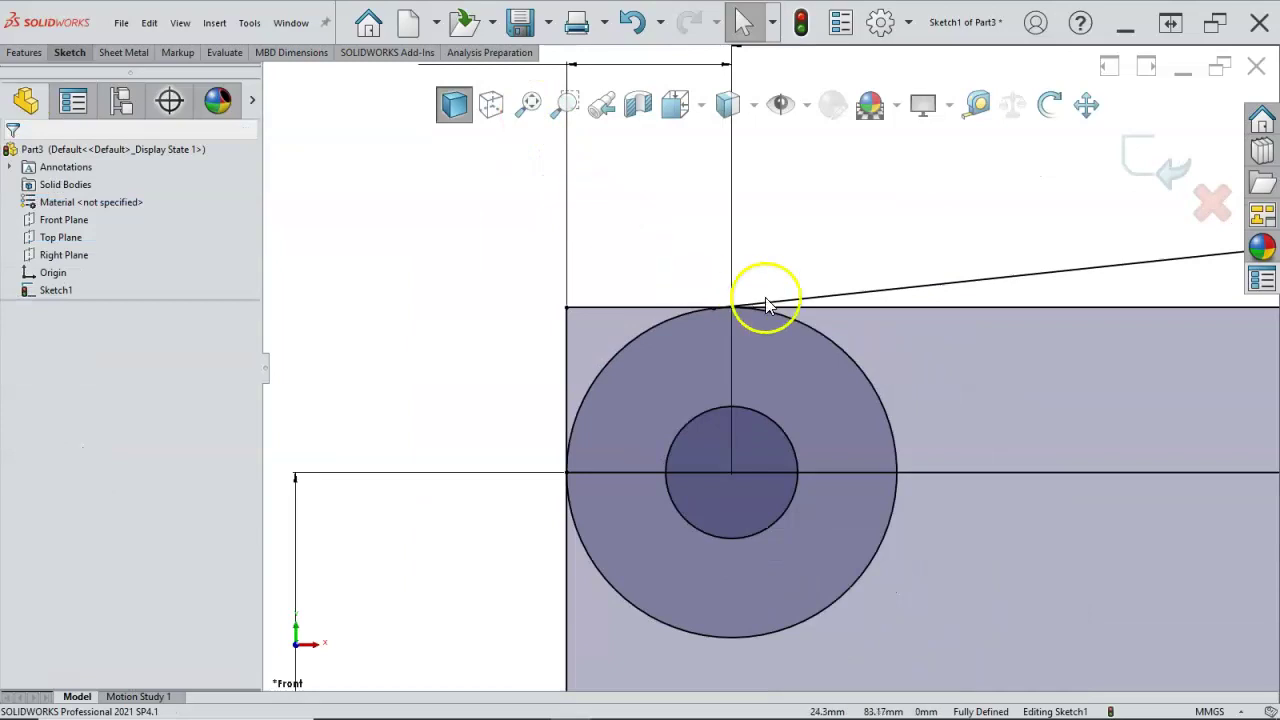
pyautogui.scroll(4, 830, 330)
pyautogui.scroll(-1, 910, 370)
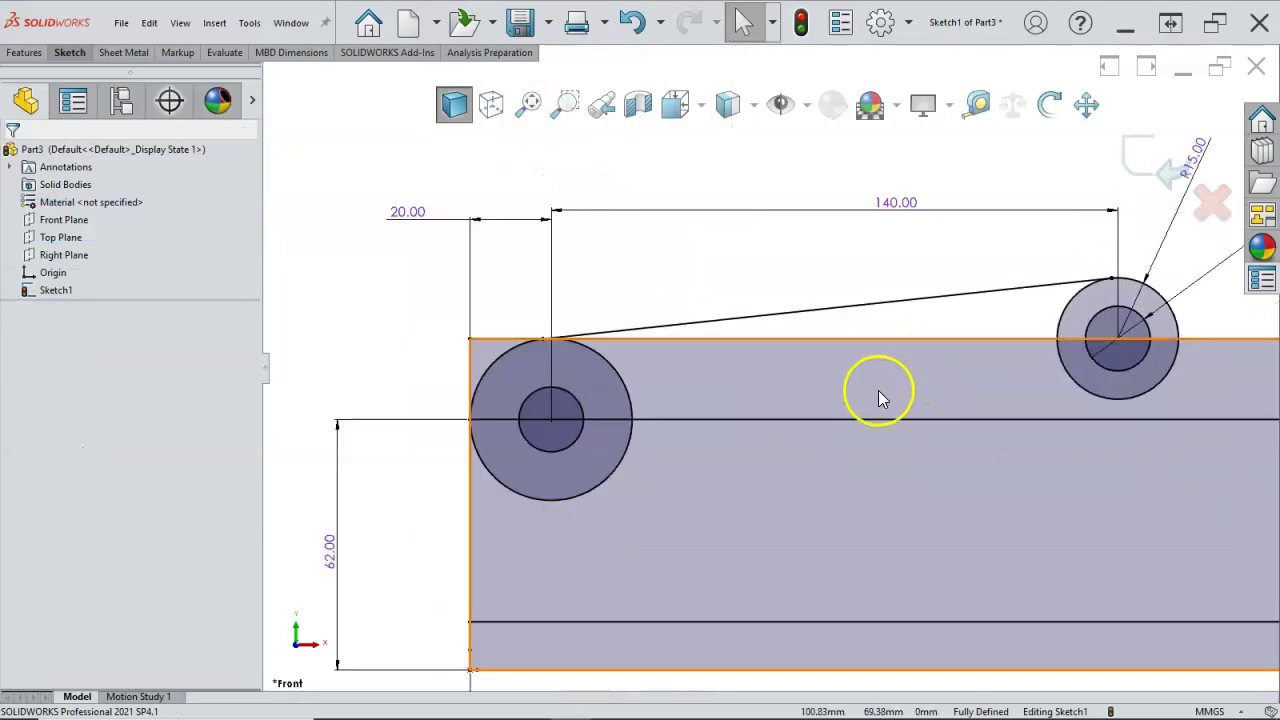
pyautogui.scroll(4, 879, 390)
pyautogui.scroll(-2, 930, 466)
pyautogui.scroll(-3, 934, 466)
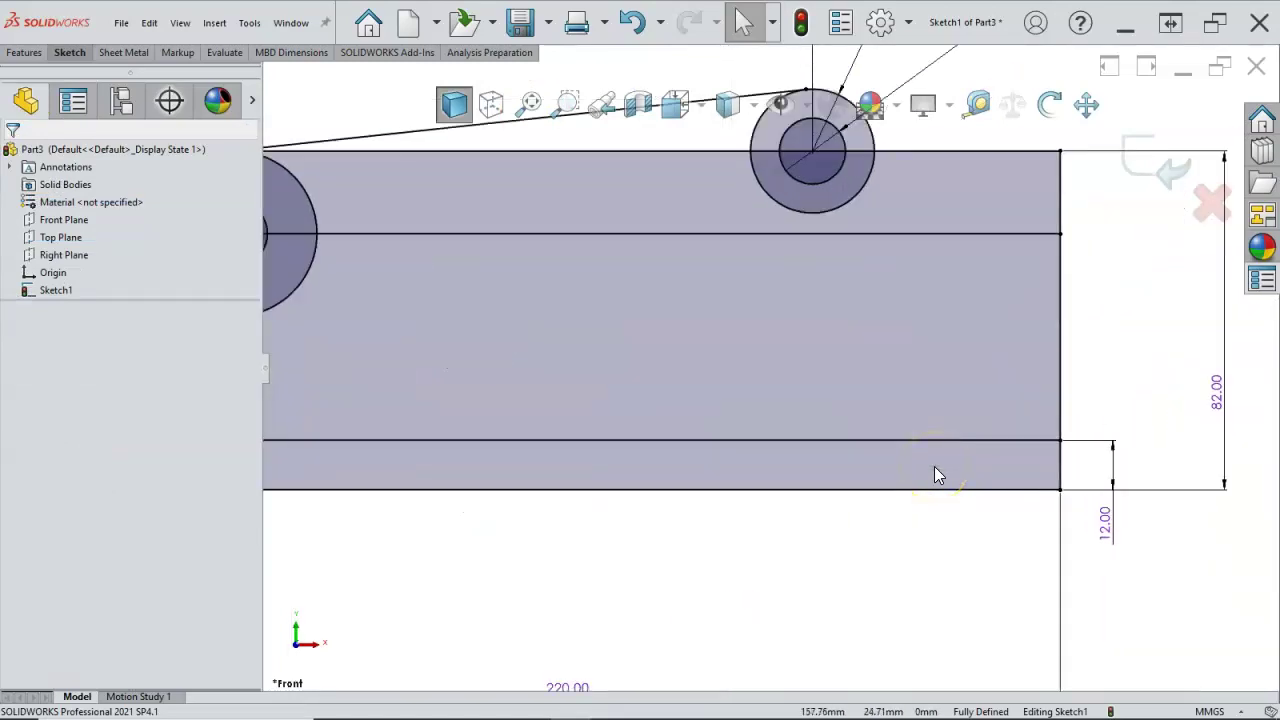
pyautogui.scroll(3, 916, 441)
pyautogui.click(894, 393)
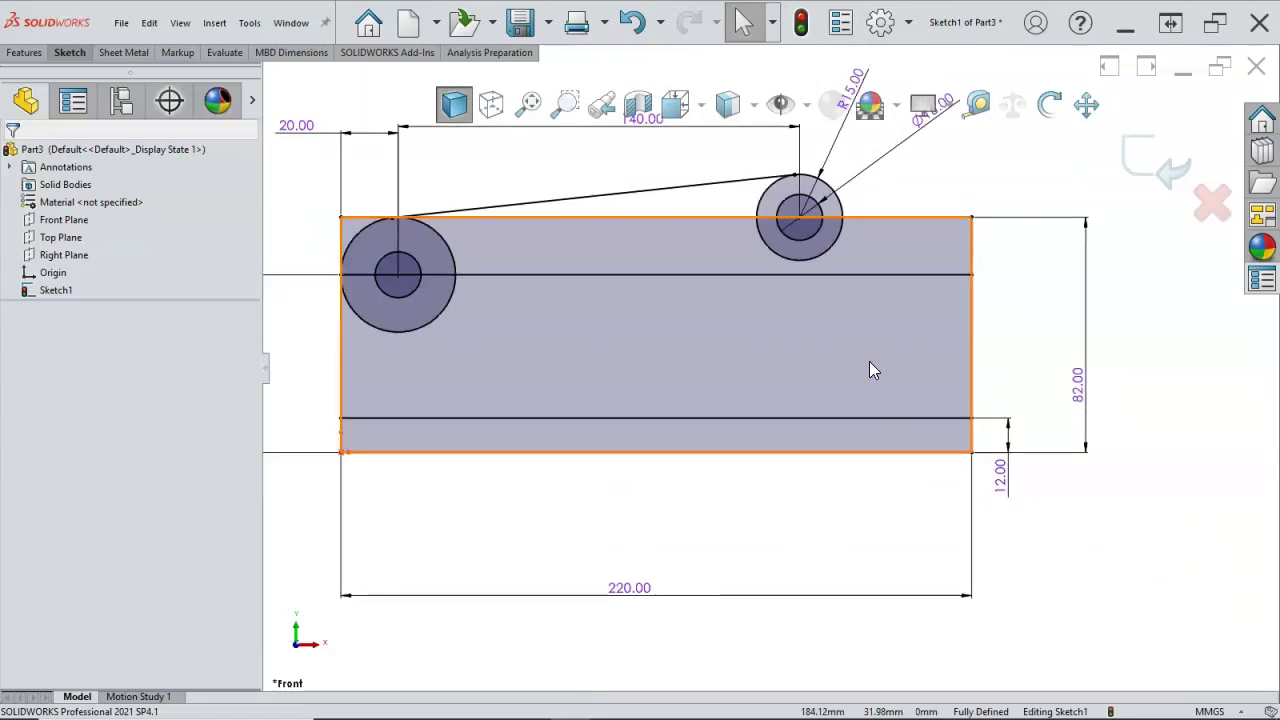
pyautogui.press('l')
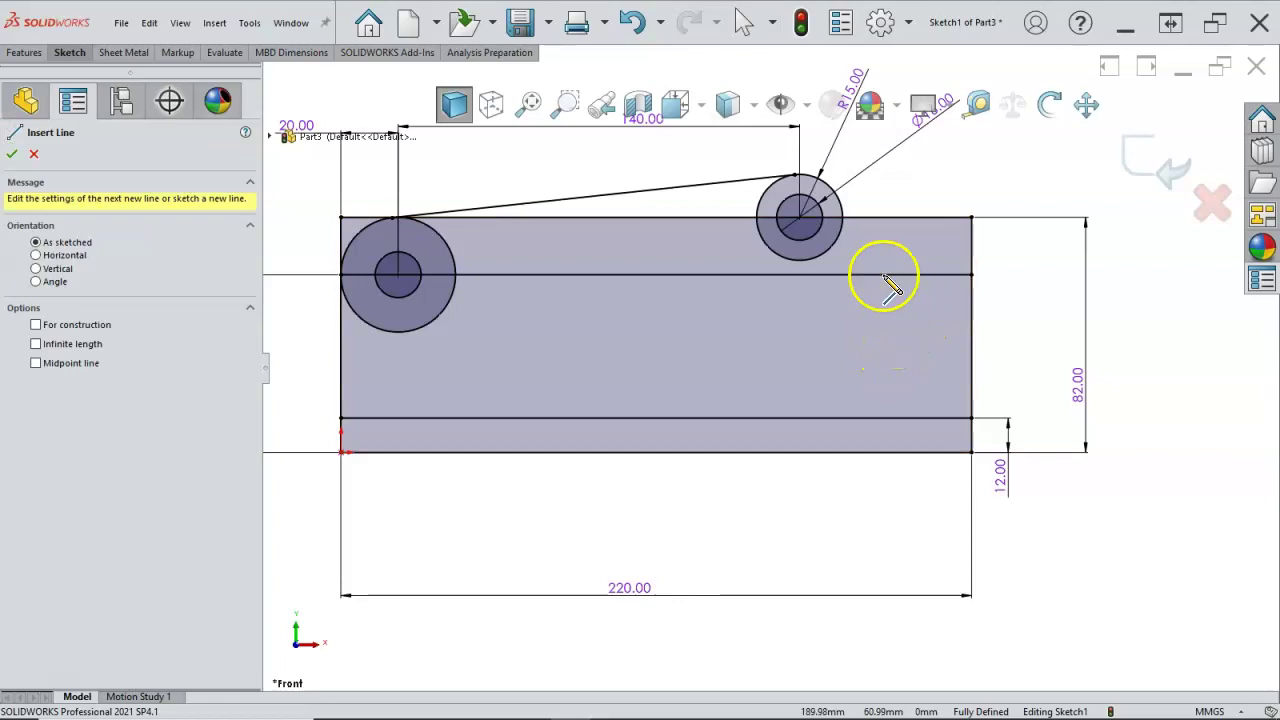
pyautogui.click(846, 210)
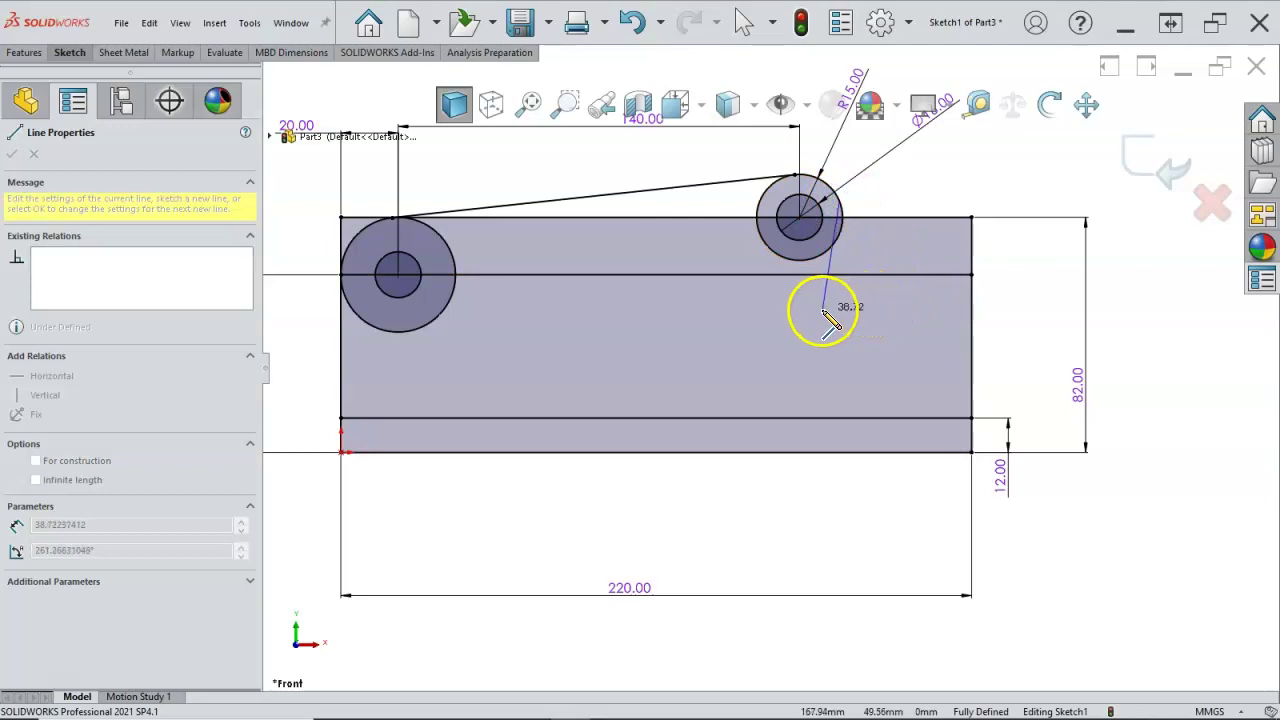
pyautogui.click(971, 418)
pyautogui.rightClick(914, 203)
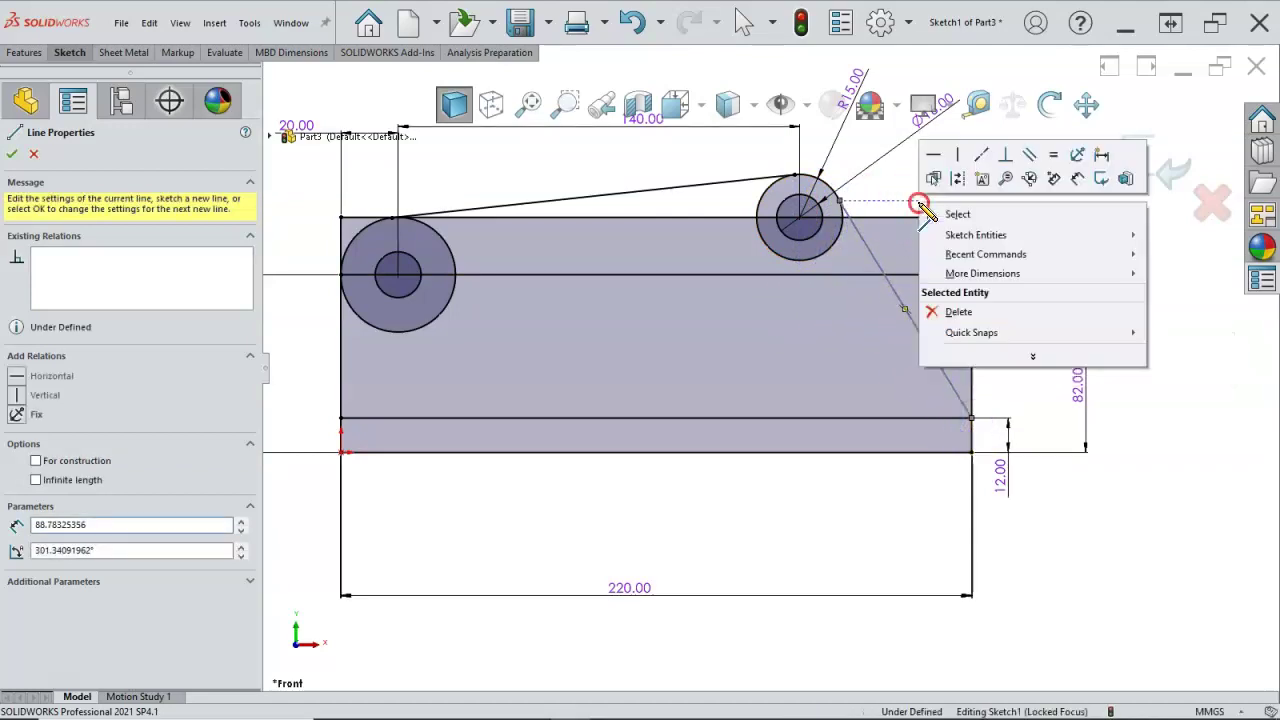
pyautogui.click(952, 216)
pyautogui.press('Escape')
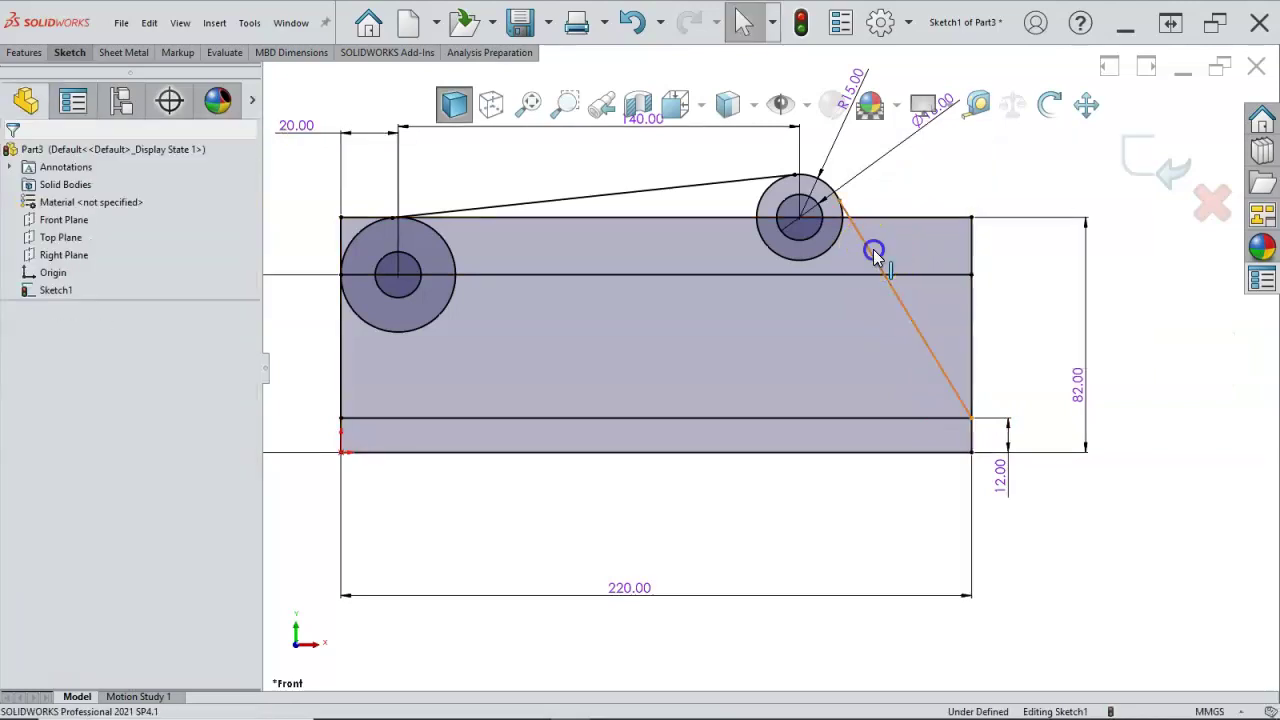
# Make the diagonal line tangent to the R15 circle.
pyautogui.click(880, 251)
pyautogui.scroll(-3, 857, 210)
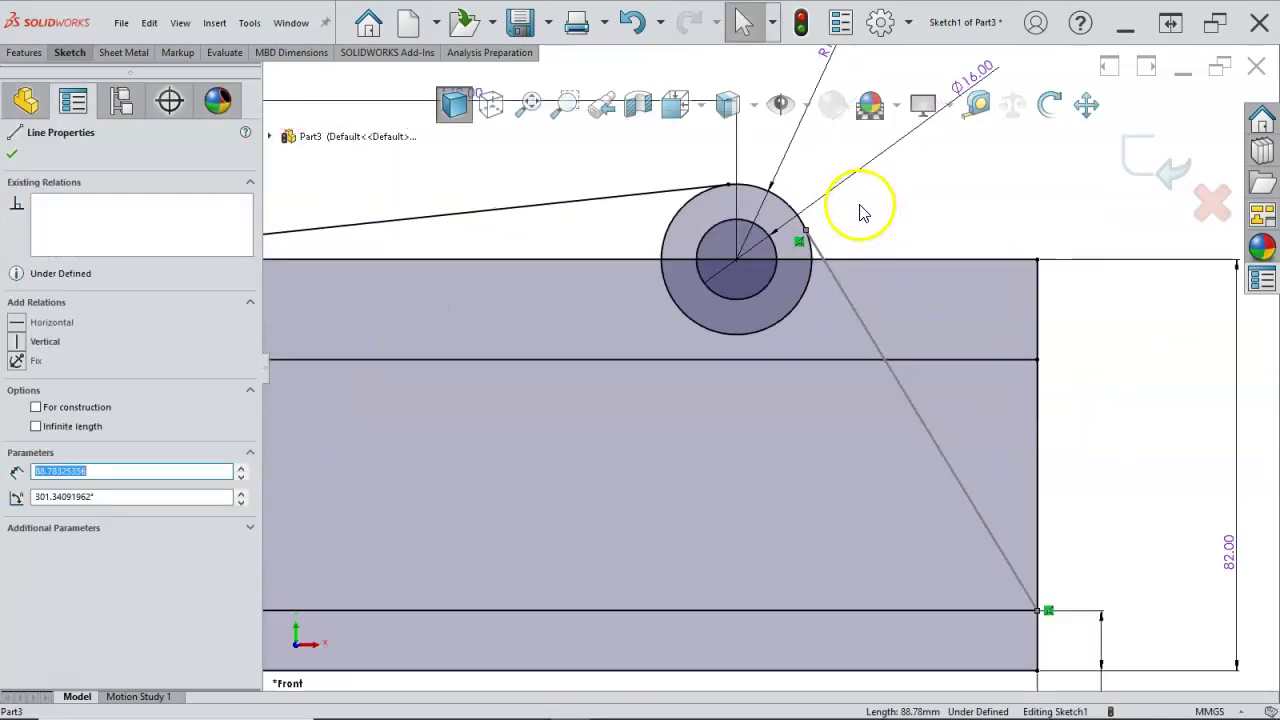
pyautogui.keyDown('ctrl'); pyautogui.click(790, 207); pyautogui.keyUp('ctrl')
pyautogui.click(828, 131)
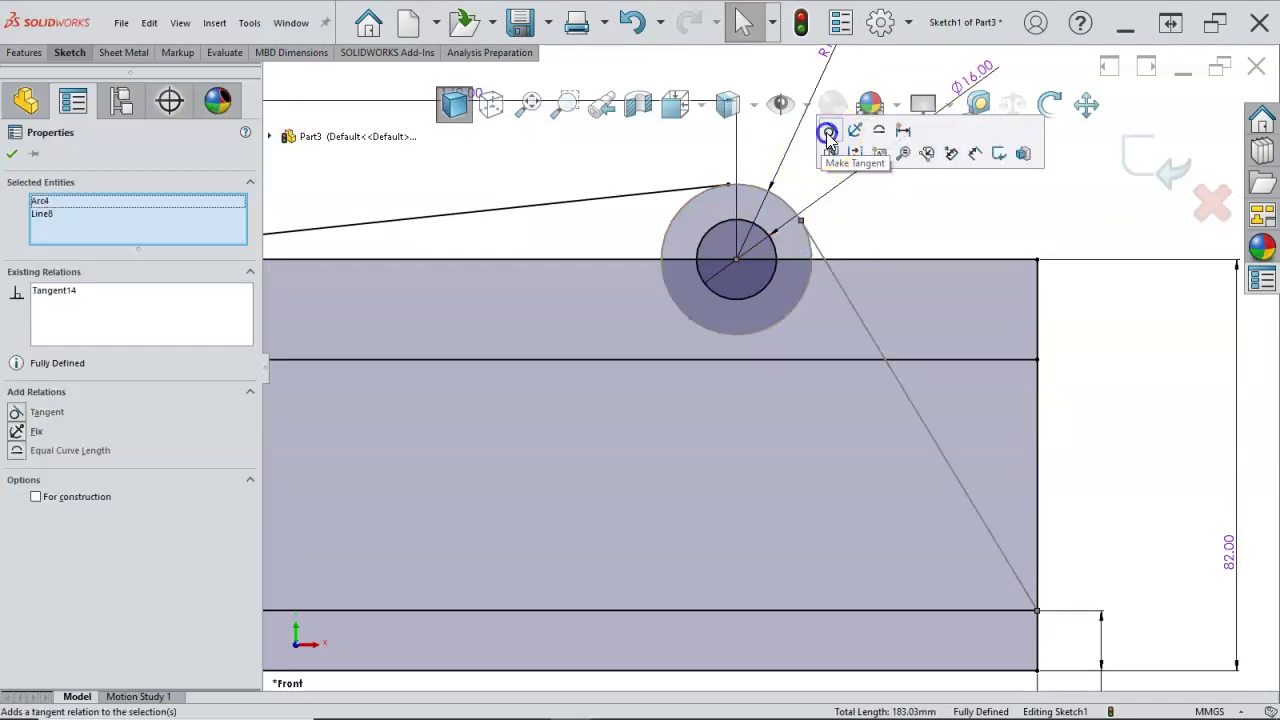
pyautogui.click(866, 206)
# Convert the outline's horizontal centre line and bottom line to construction geometry.
pyautogui.press('z')
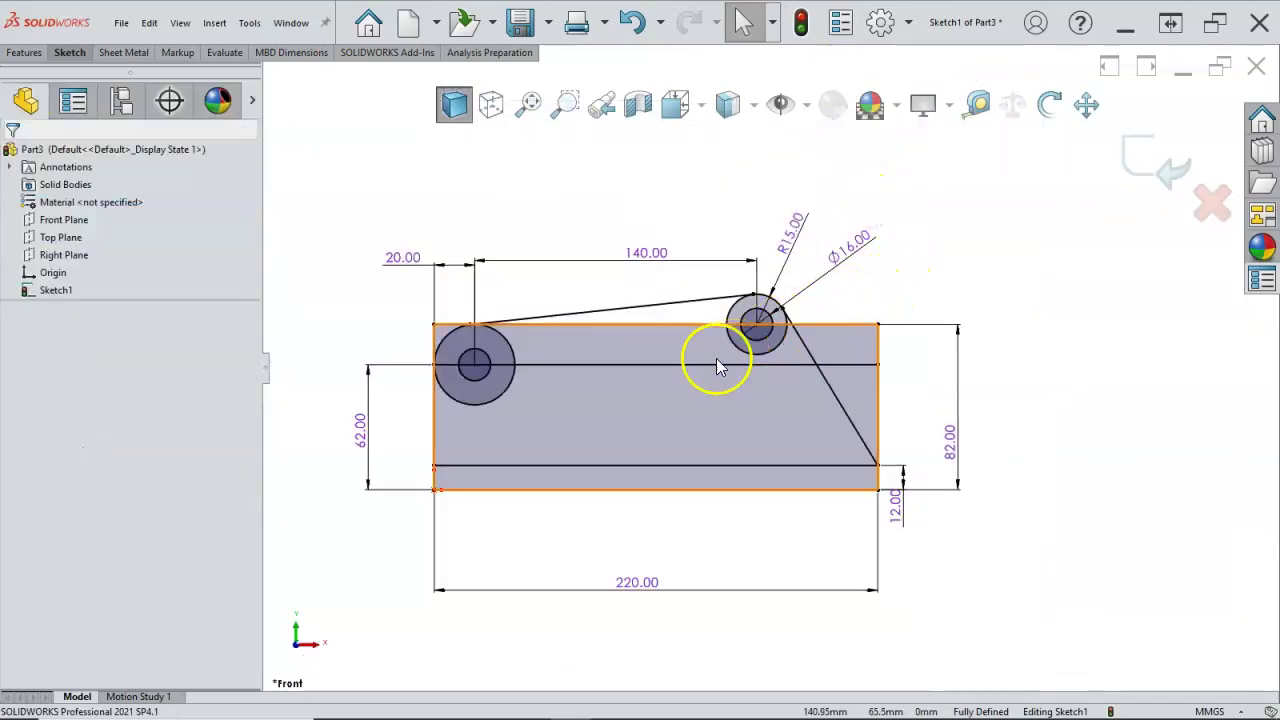
pyautogui.press('z')
pyautogui.scroll(-3, 696, 424)
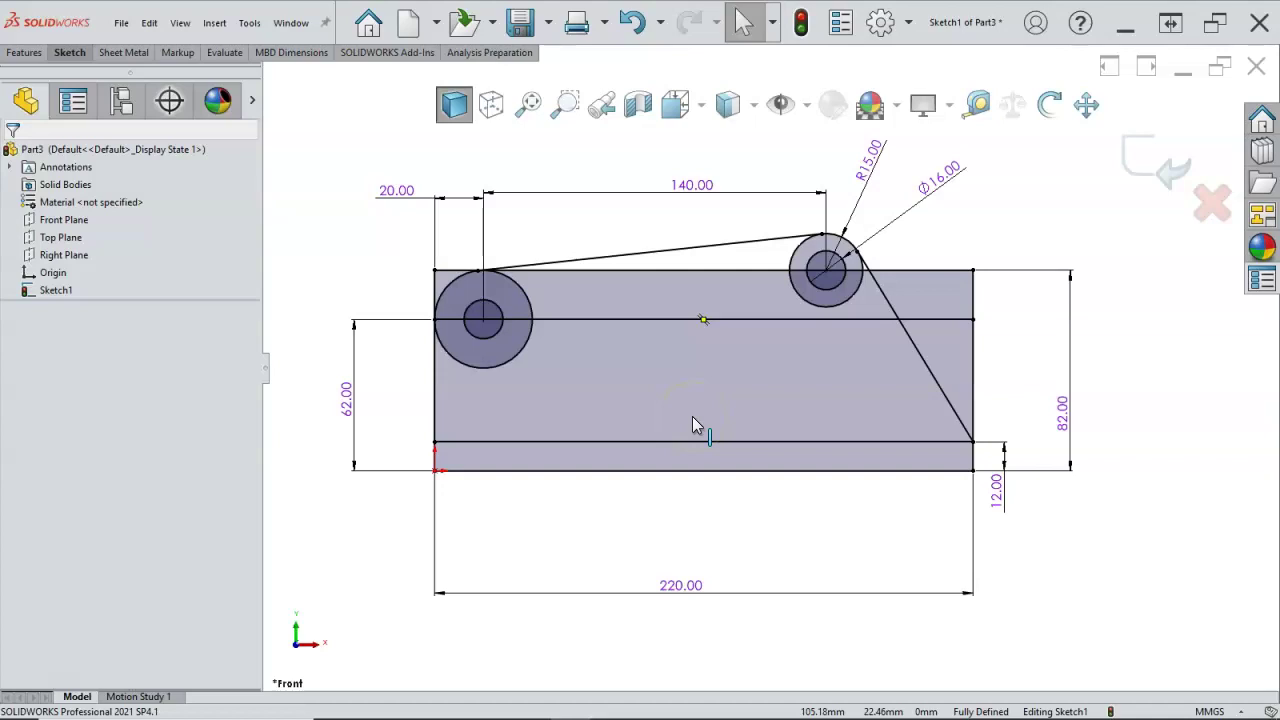
pyautogui.click(696, 316)
pyautogui.click(690, 318)
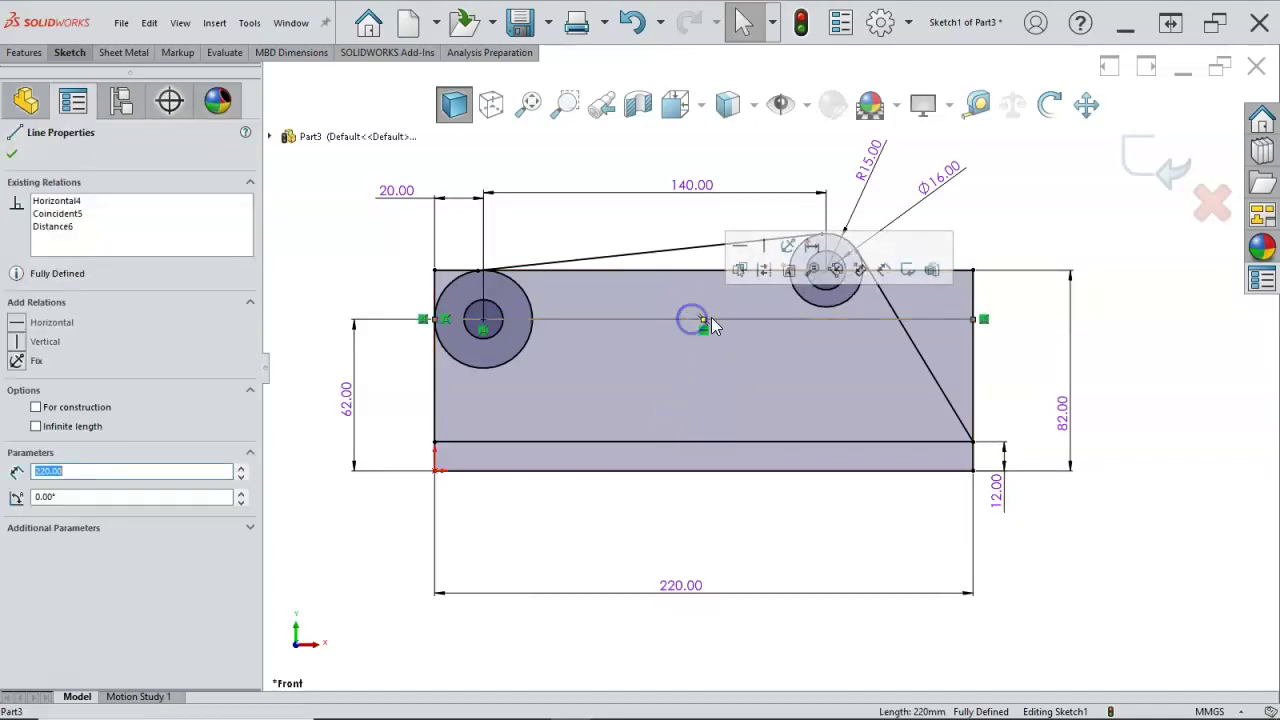
pyautogui.click(766, 272)
pyautogui.click(767, 443)
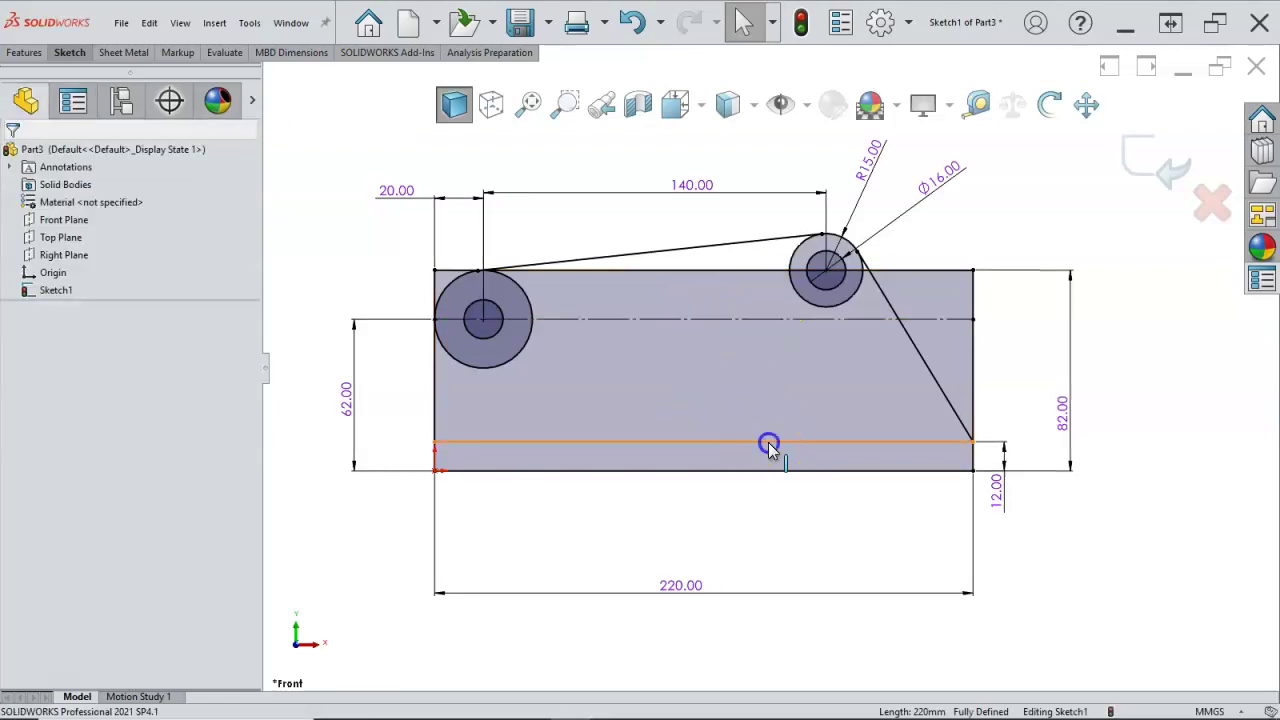
pyautogui.click(829, 392)
pyautogui.click(1063, 515)
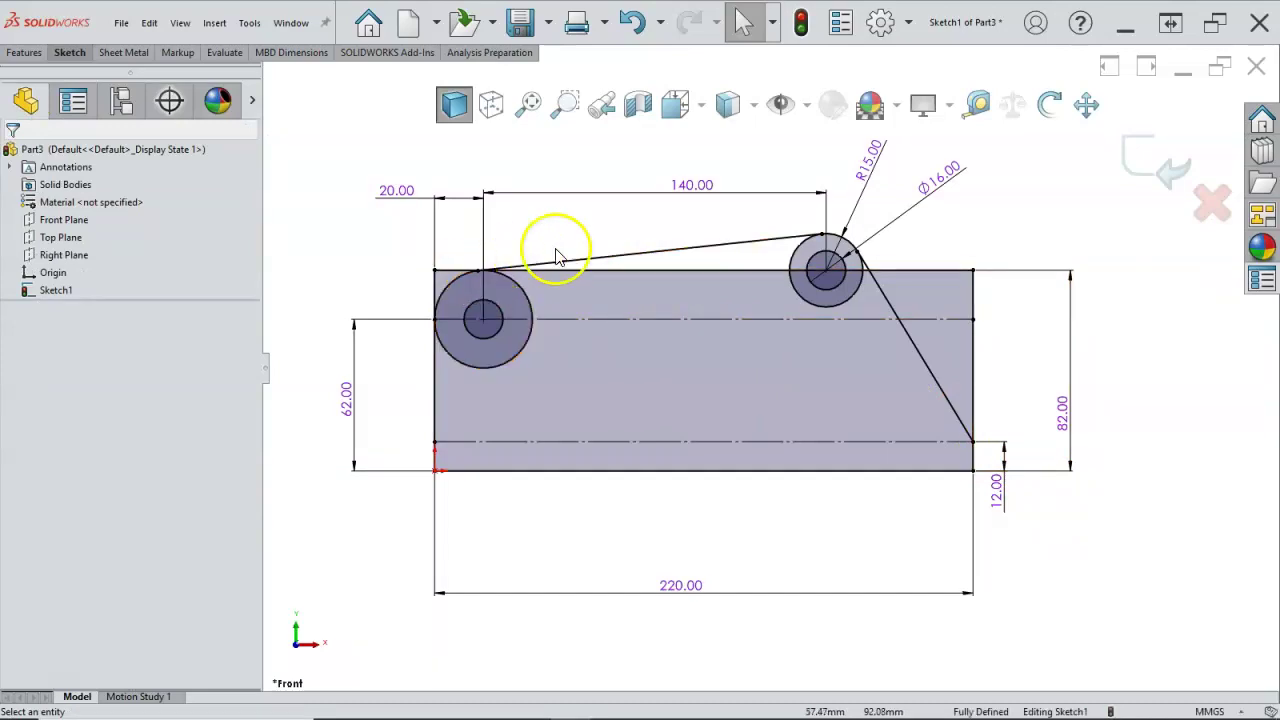
# Inspect the outline's top edge, then bring up the Features commands.
pyautogui.press('f')
pyautogui.scroll(1, 771, 429)
pyautogui.scroll(-1, 775, 429)
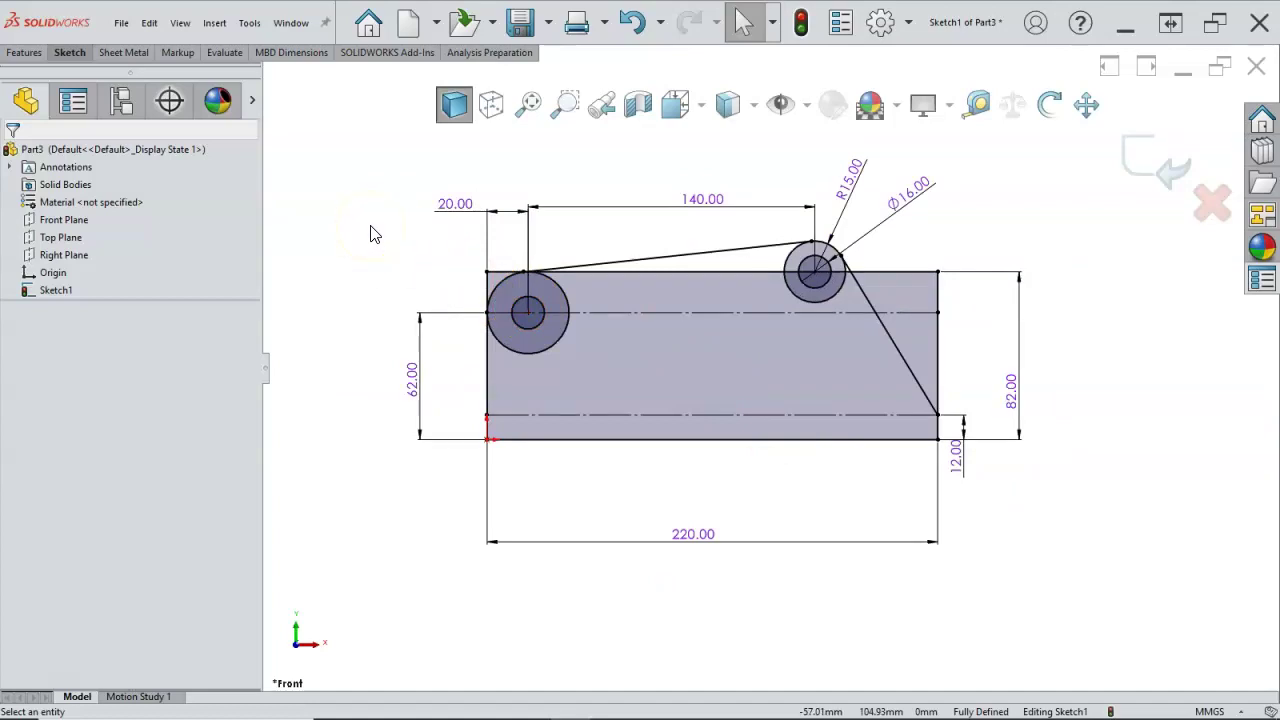
pyautogui.click(710, 272)
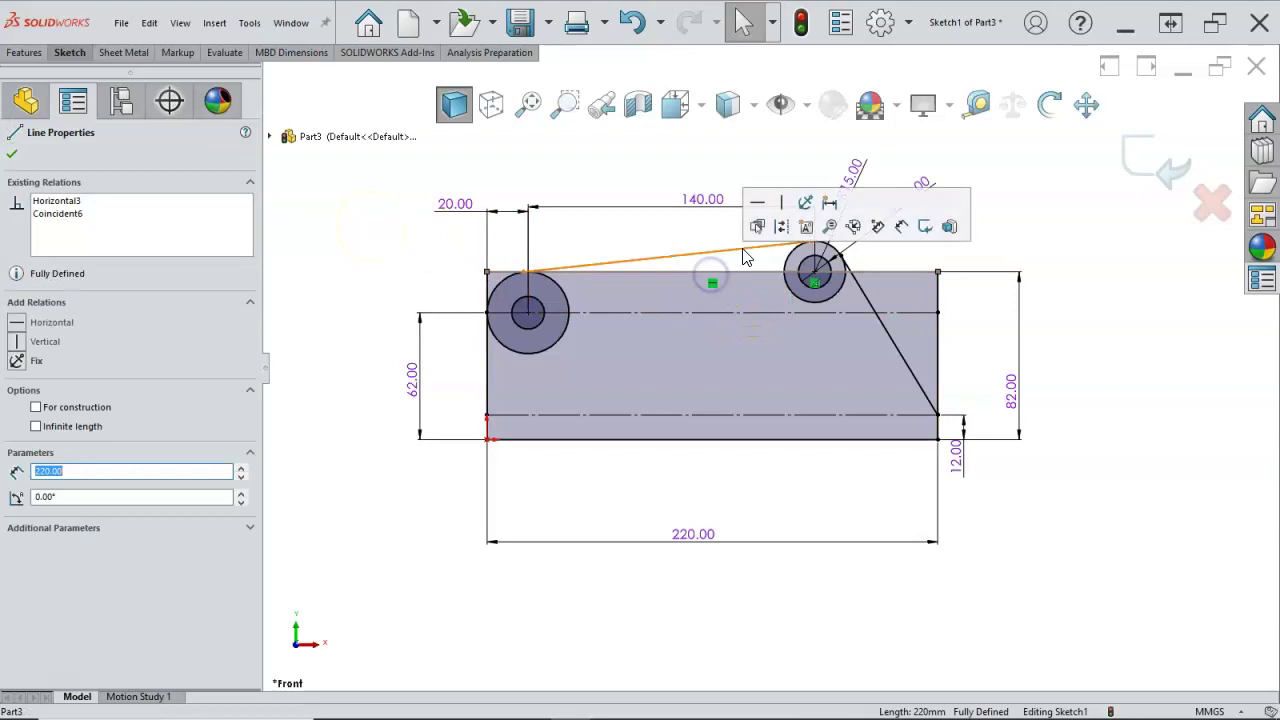
pyautogui.click(775, 220)
pyautogui.click(405, 262)
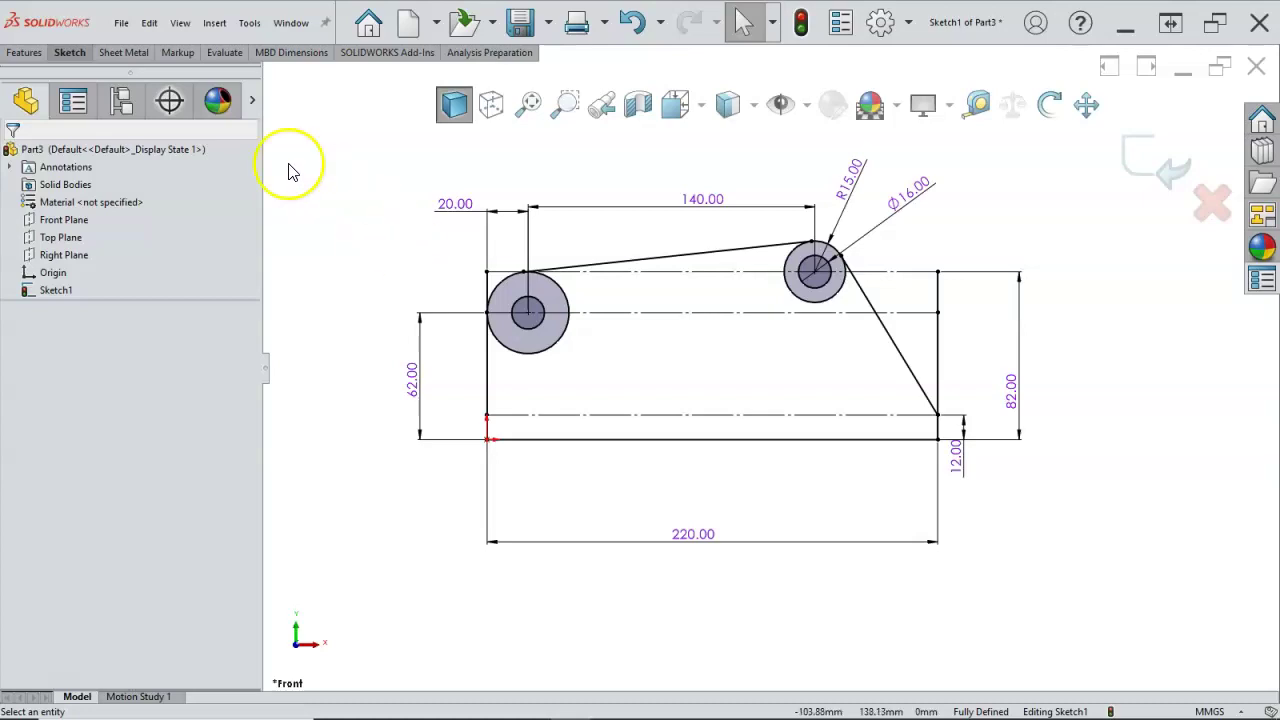
pyautogui.click(25, 52)
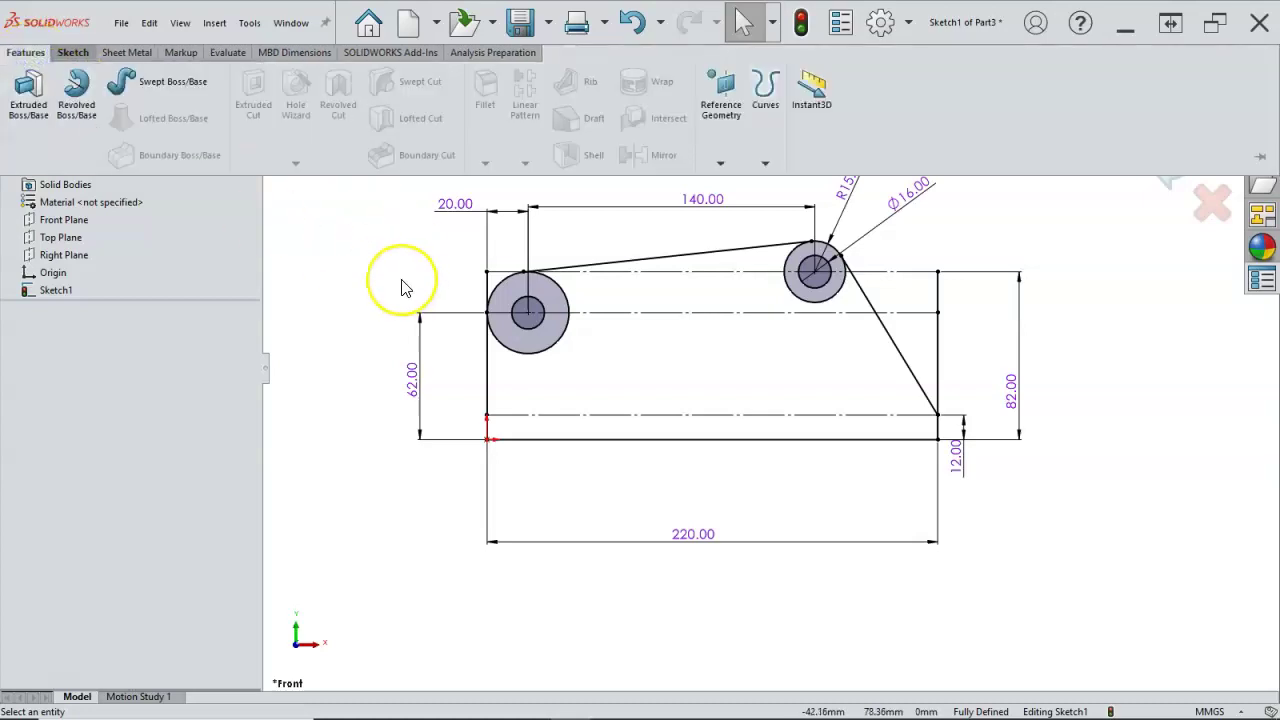
# Extrude the plate region and both hole rings 18 mm into Boss-Extrude1, viewed from the front.
pyautogui.click(28, 95)
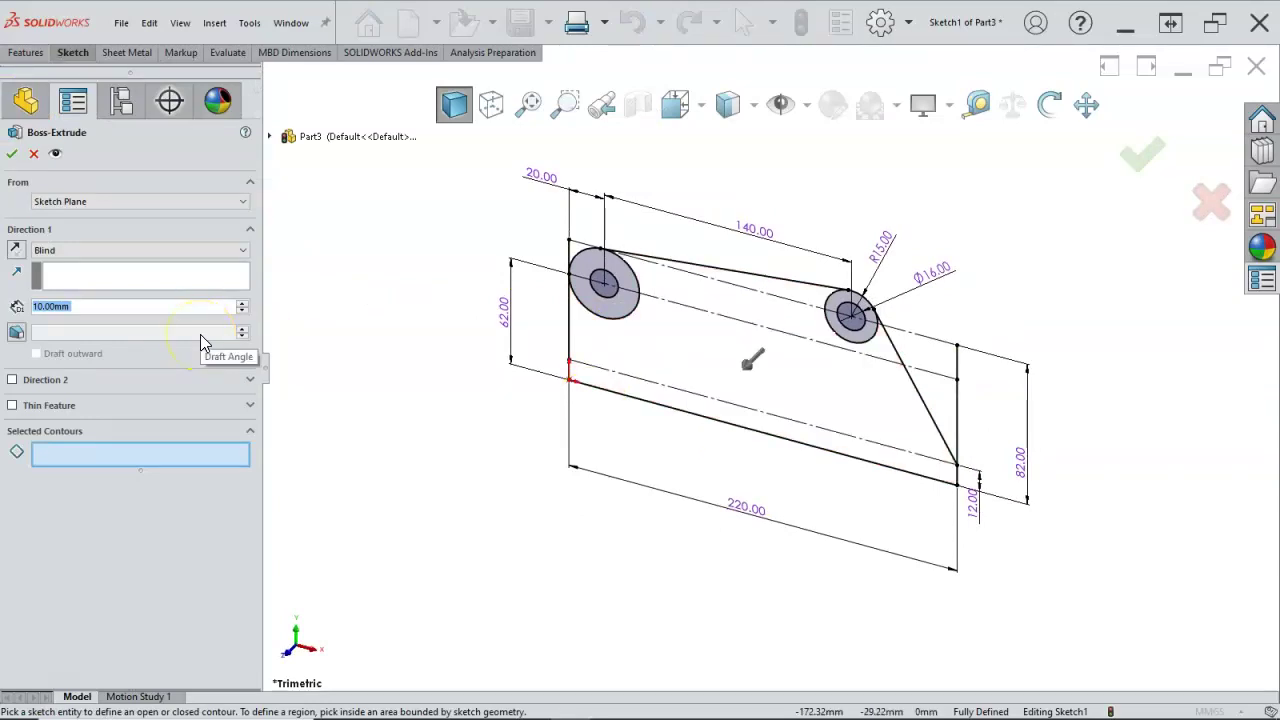
pyautogui.write('18')
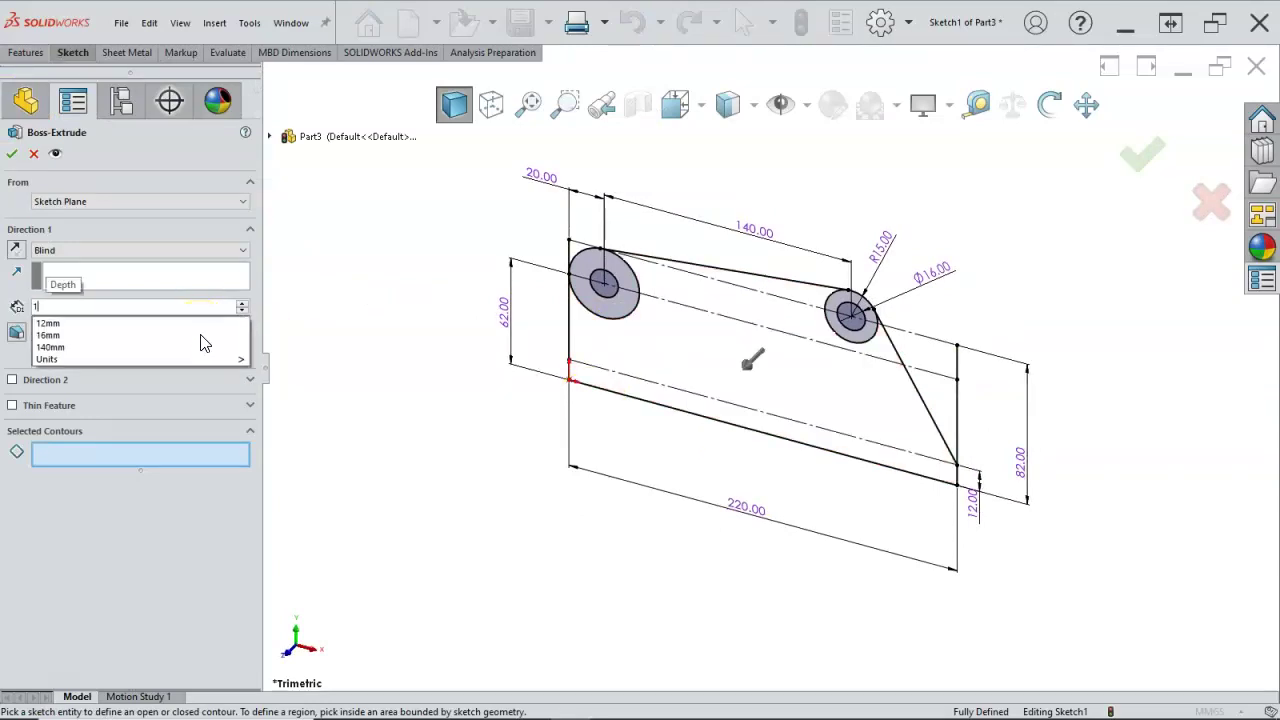
pyautogui.click(189, 458)
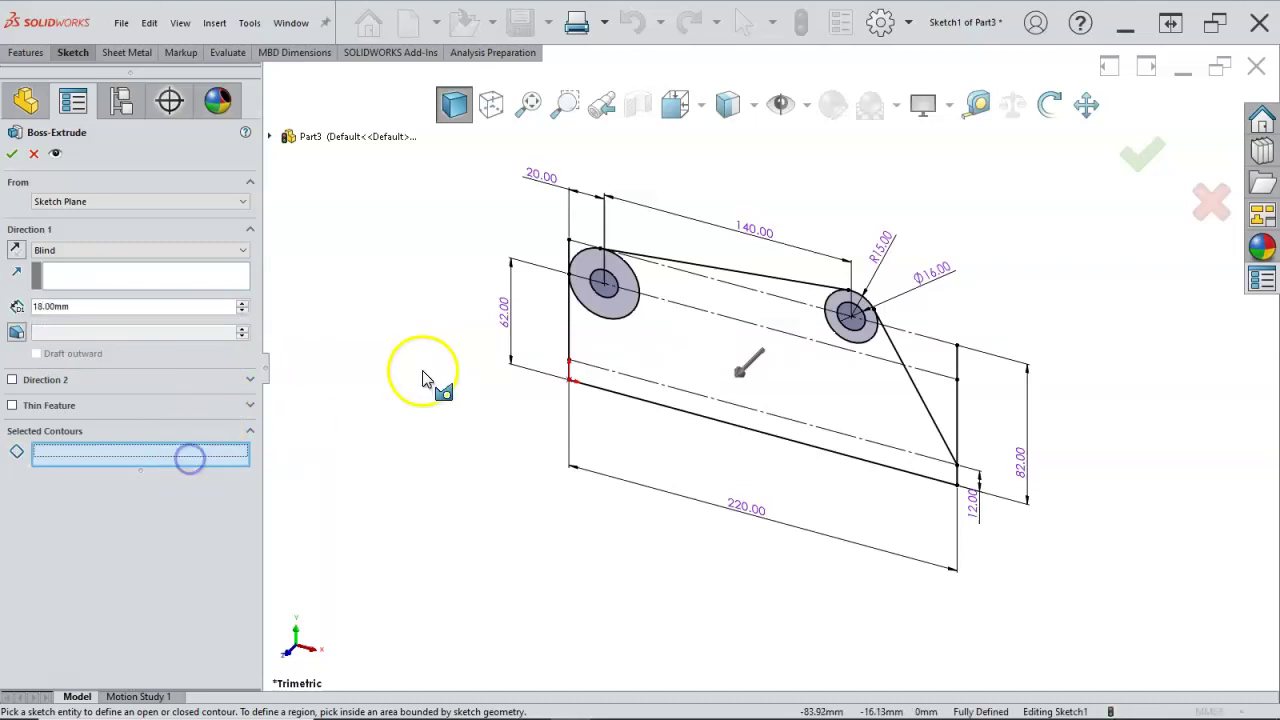
pyautogui.click(631, 352)
pyautogui.click(601, 310)
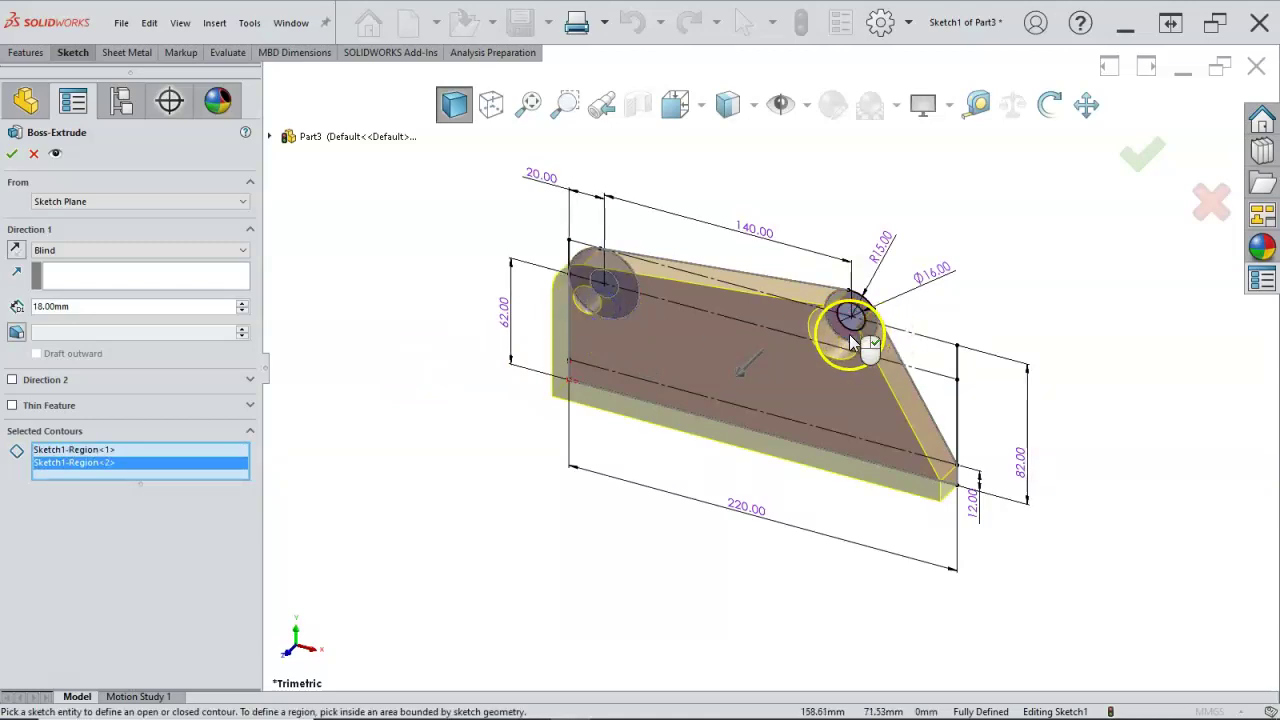
pyautogui.click(851, 342)
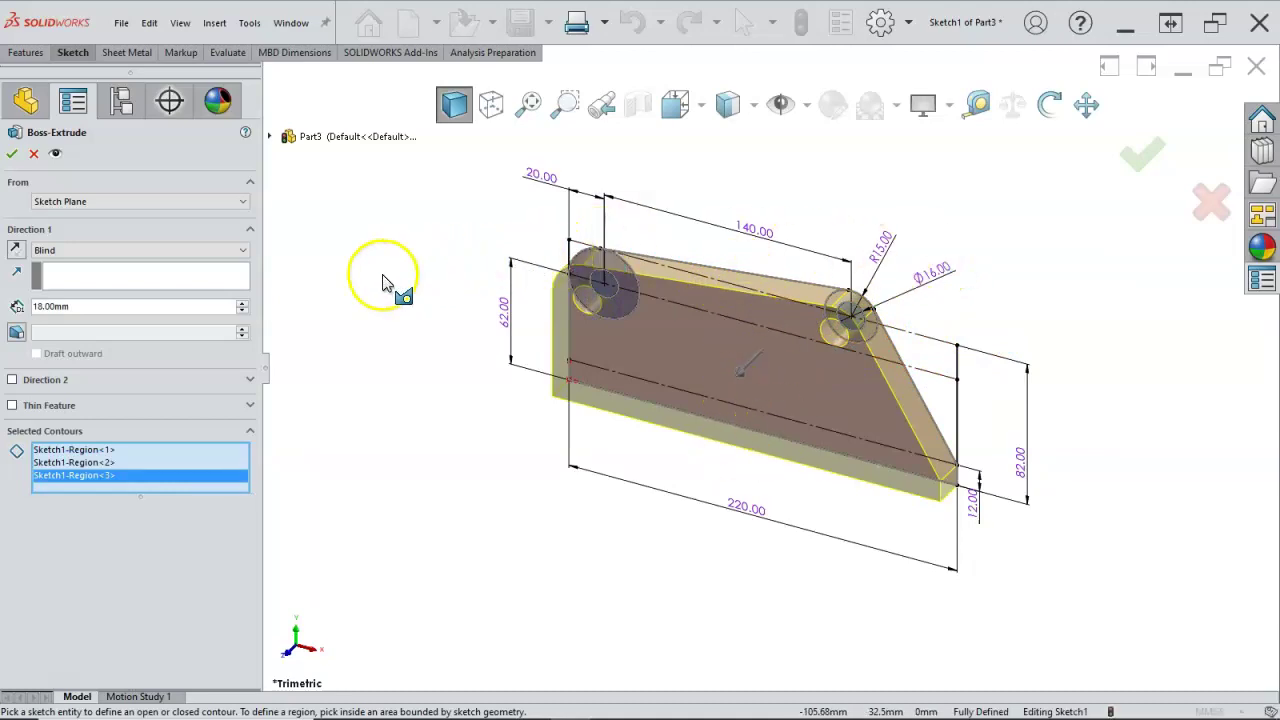
pyautogui.click(10, 156)
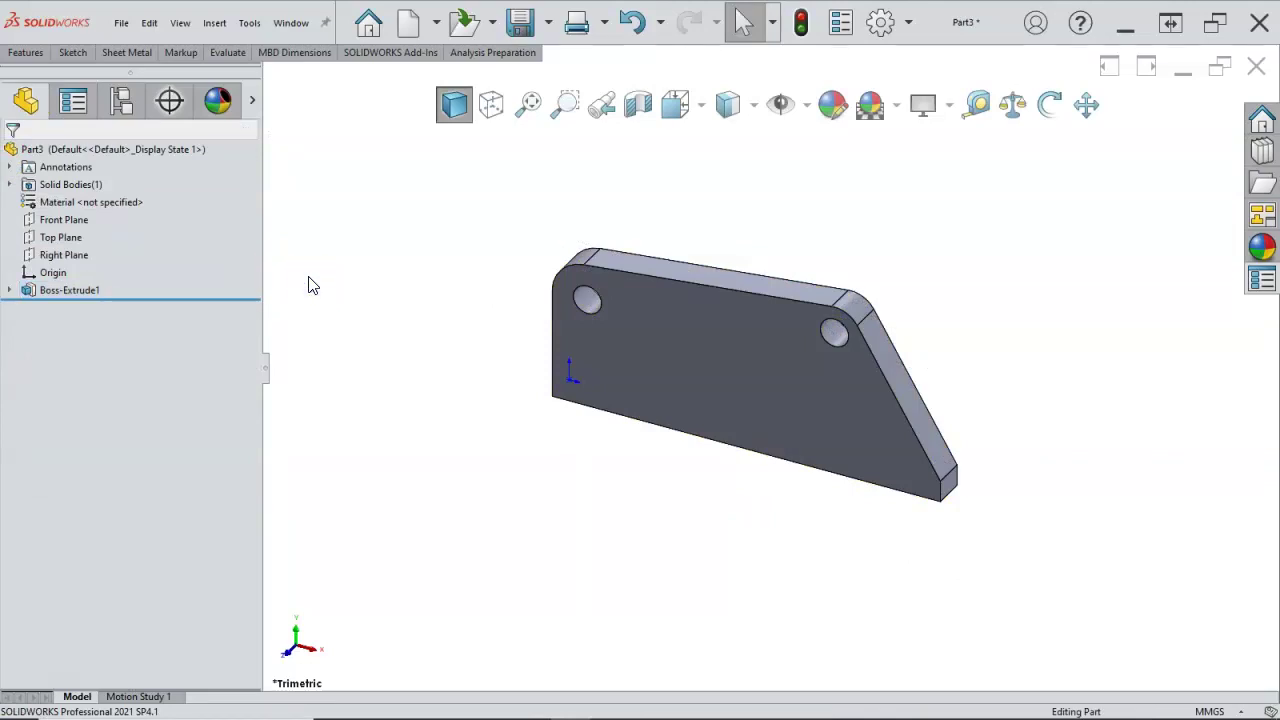
pyautogui.hotkey('ctrl', '1')
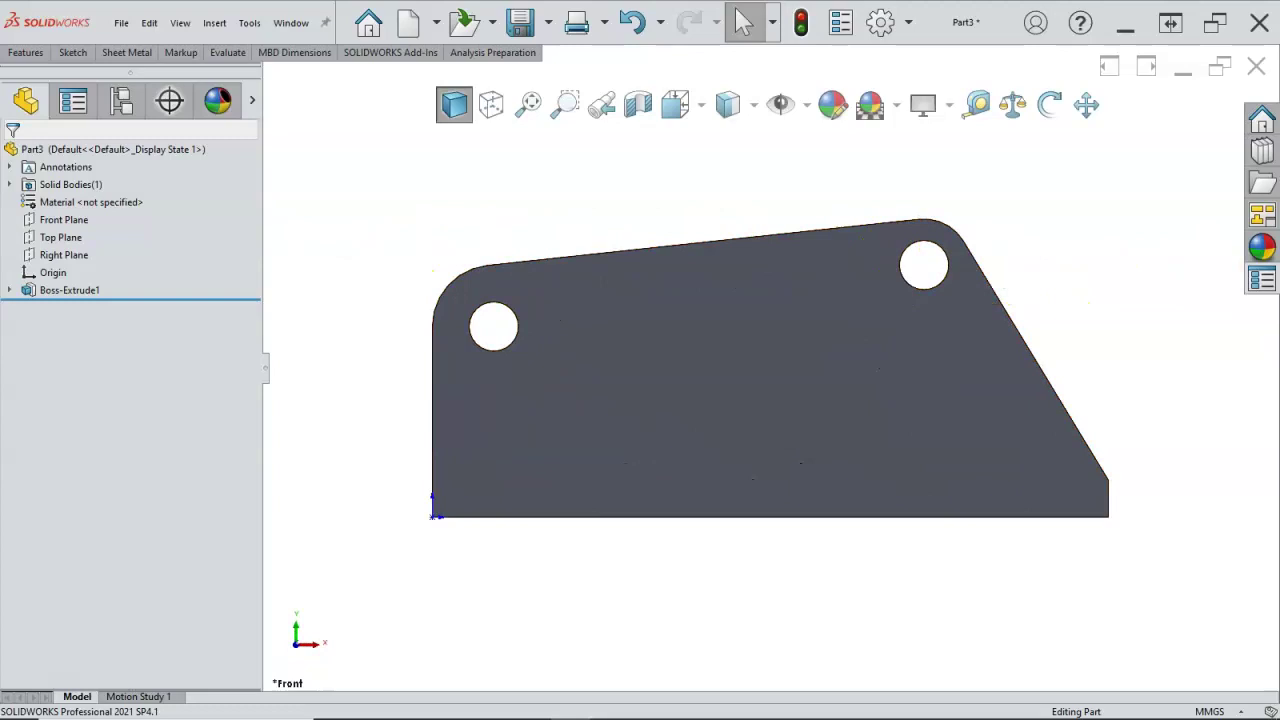
pyautogui.hotkey('alt', 'Tab')
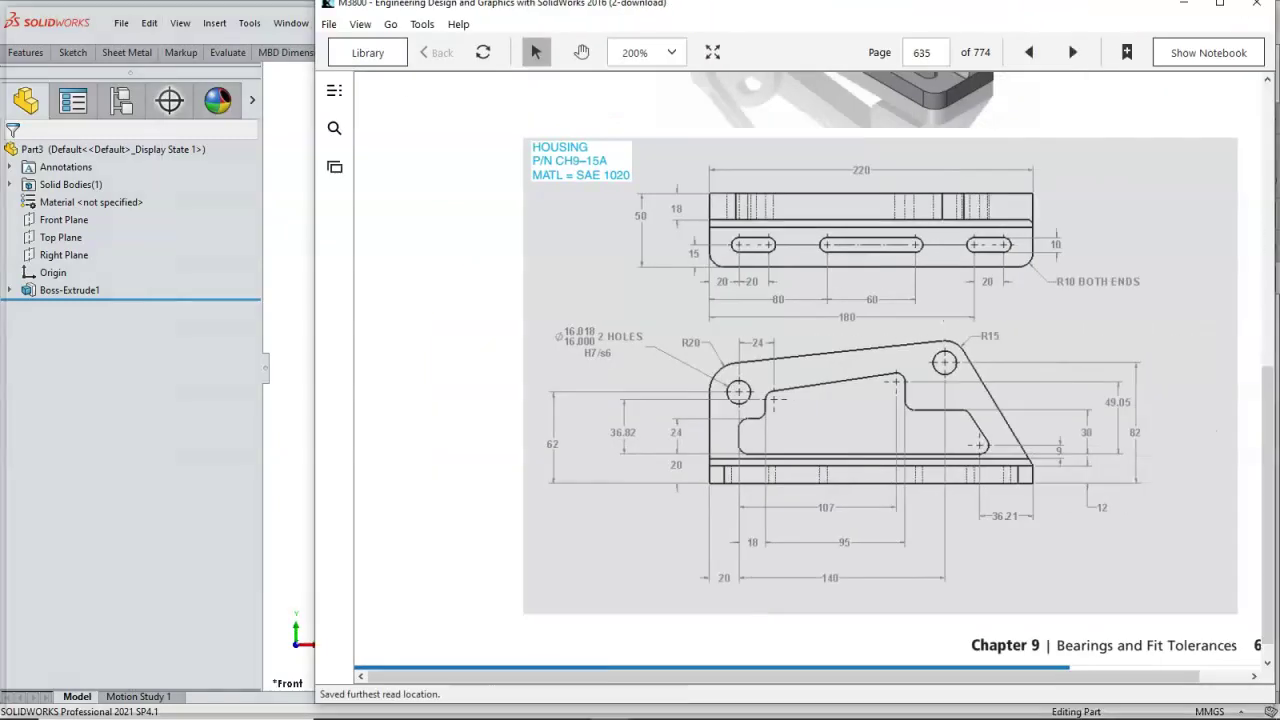
pyautogui.doubleClick(457, 6)
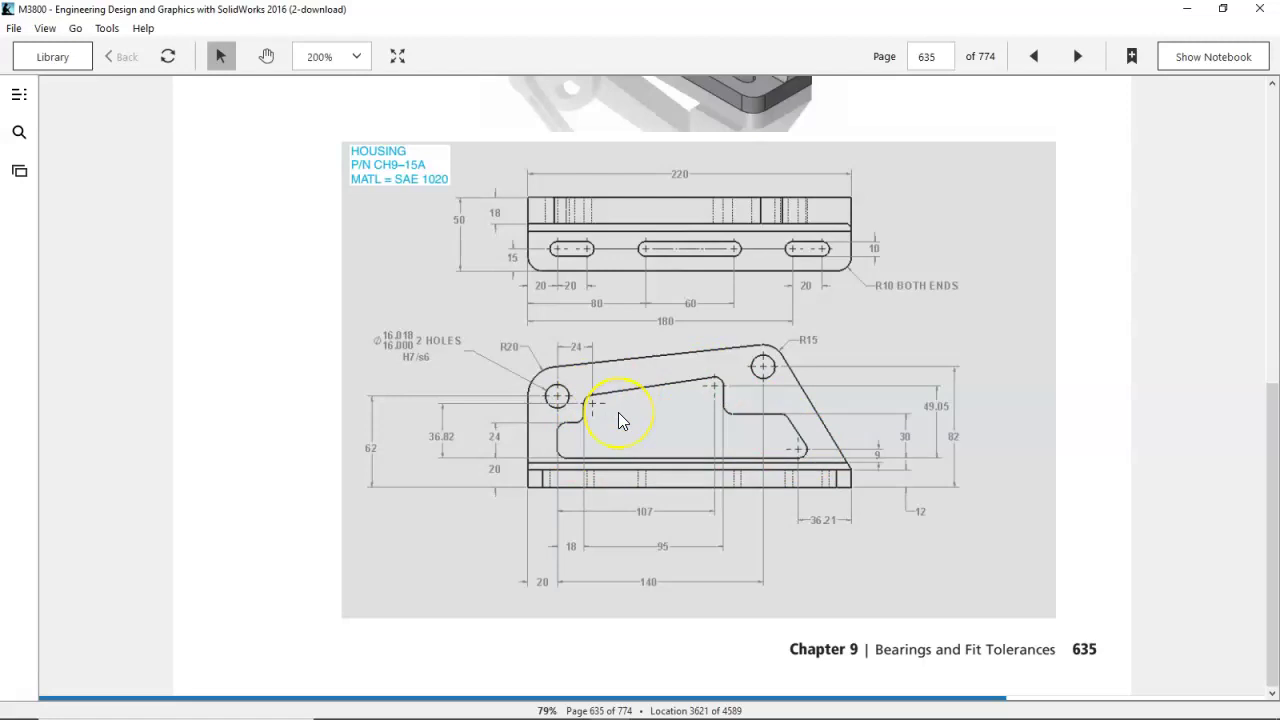
pyautogui.scroll(-5, 618, 420)
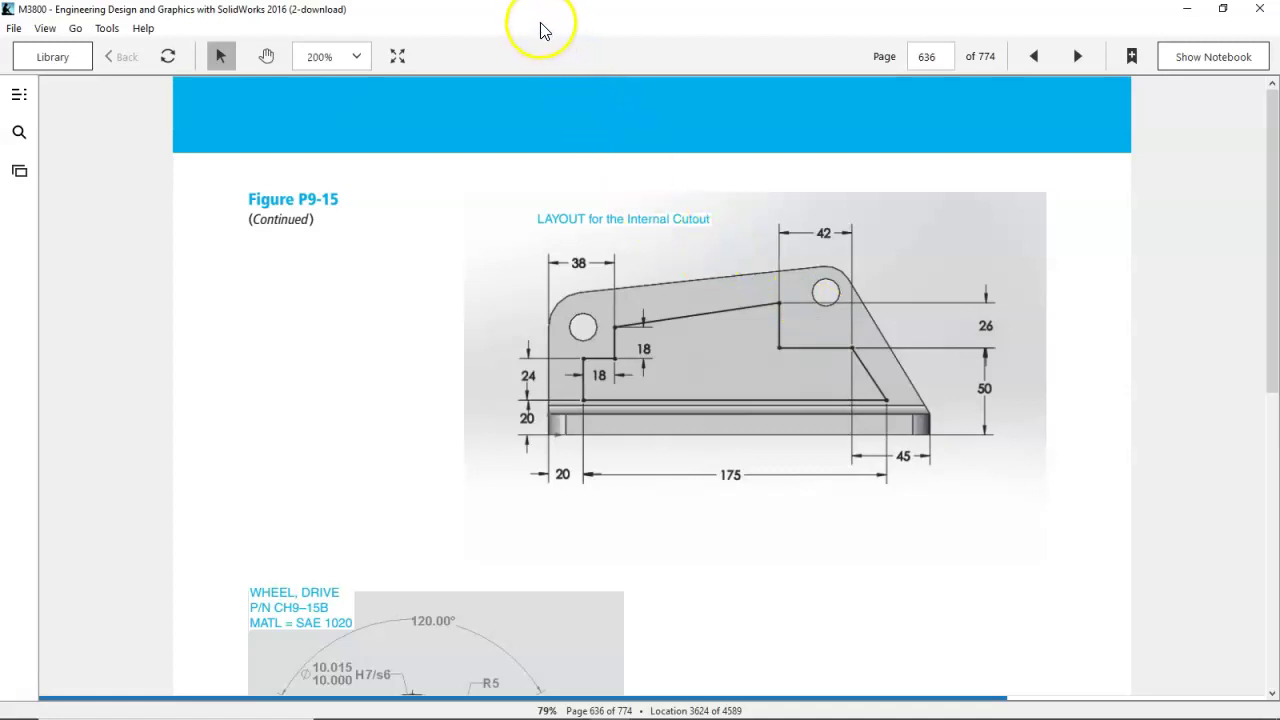
pyautogui.moveTo(535, 25); pyautogui.dragTo(1279, 120)
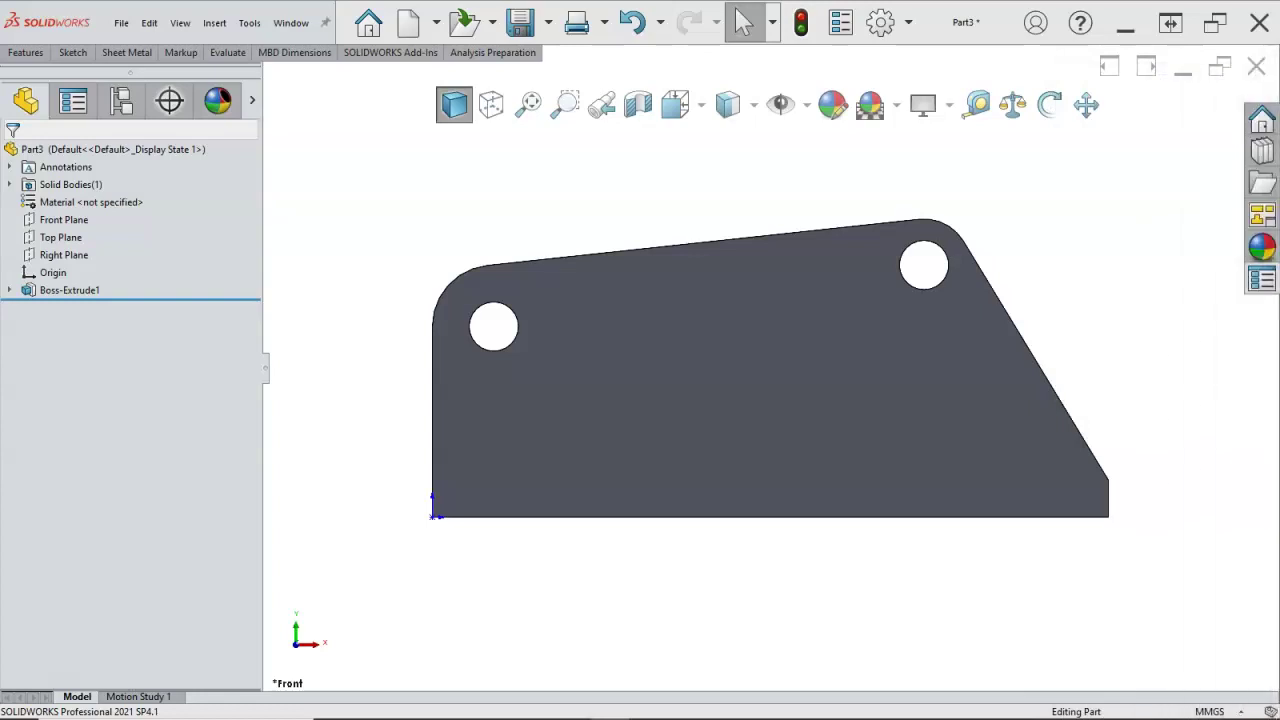
# Start a new sketch on the plate's front face.
pyautogui.click(711, 380)
pyautogui.rightClick(711, 380)
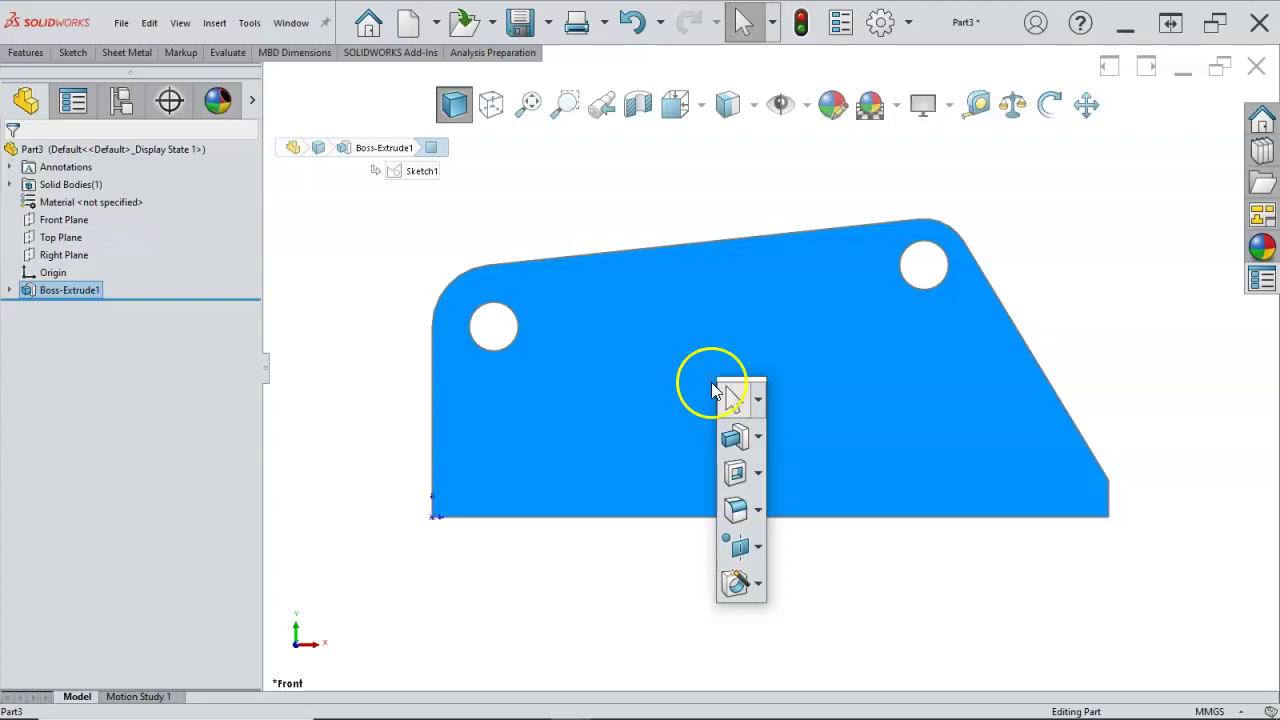
pyautogui.click(632, 334)
pyautogui.rightClick(632, 336)
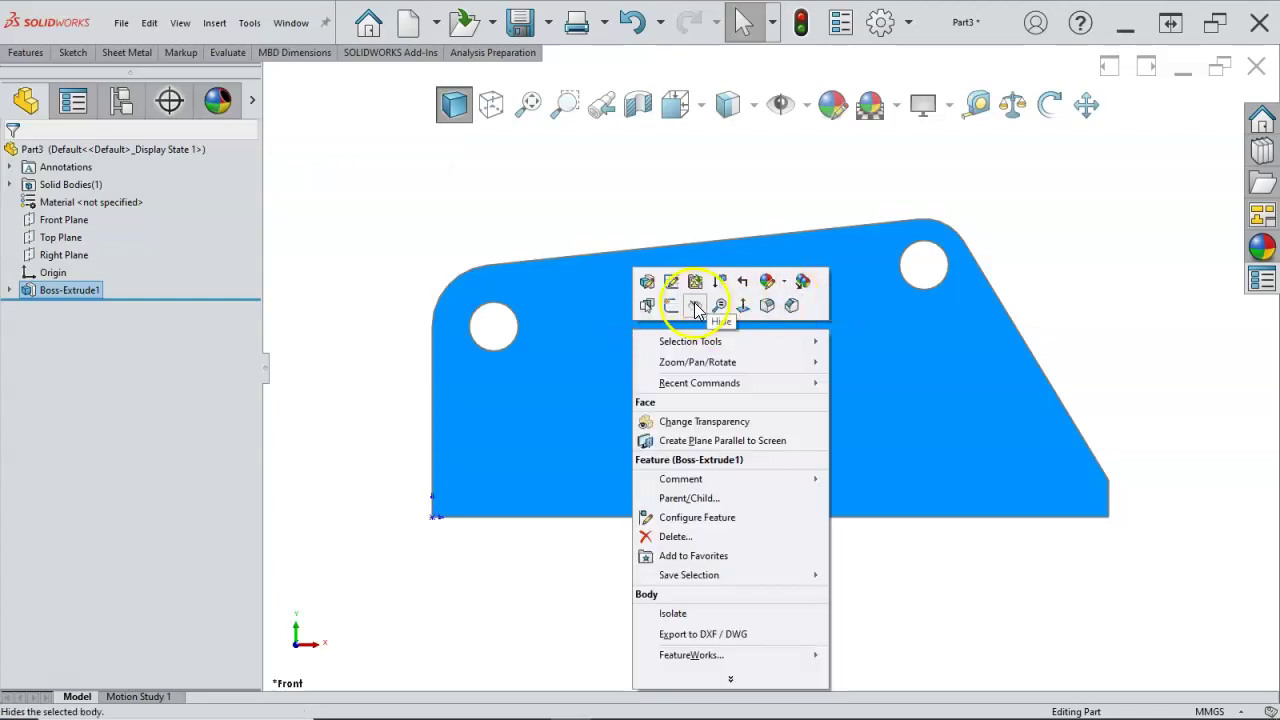
pyautogui.click(676, 306)
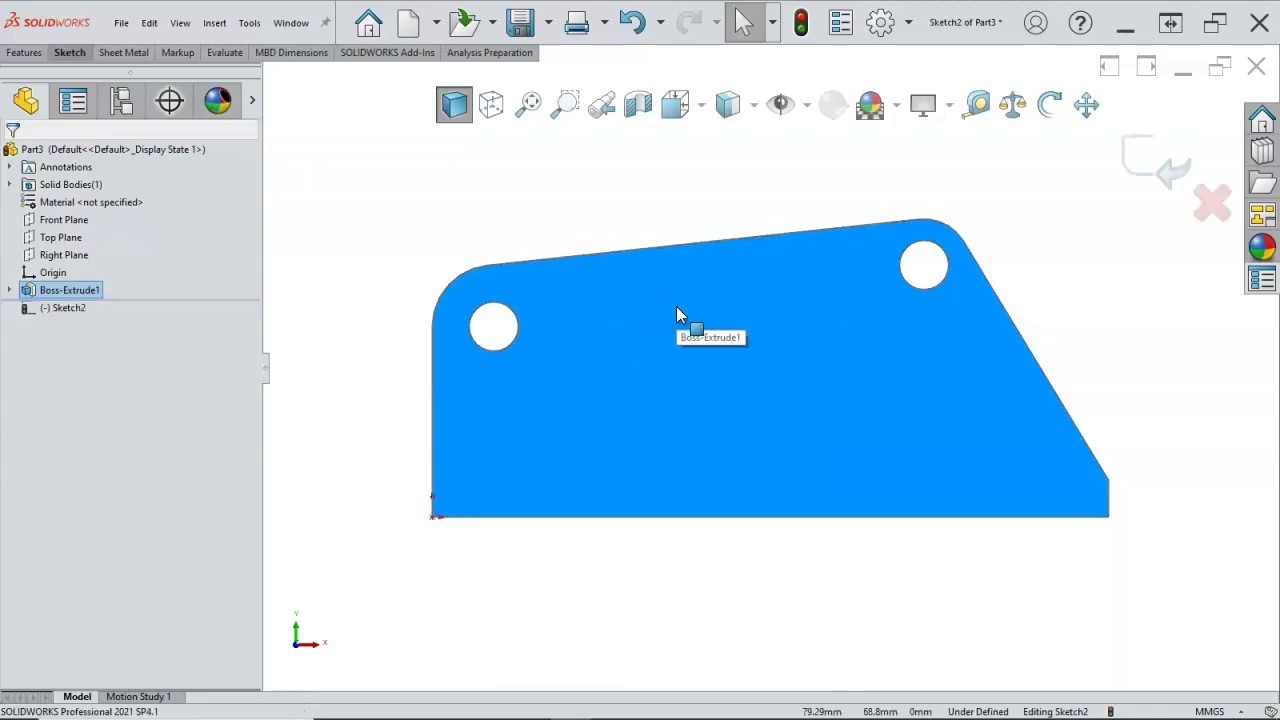
# Draw the closed stepped cutout polygon with lines and make its left side vertical.
pyautogui.press('l')
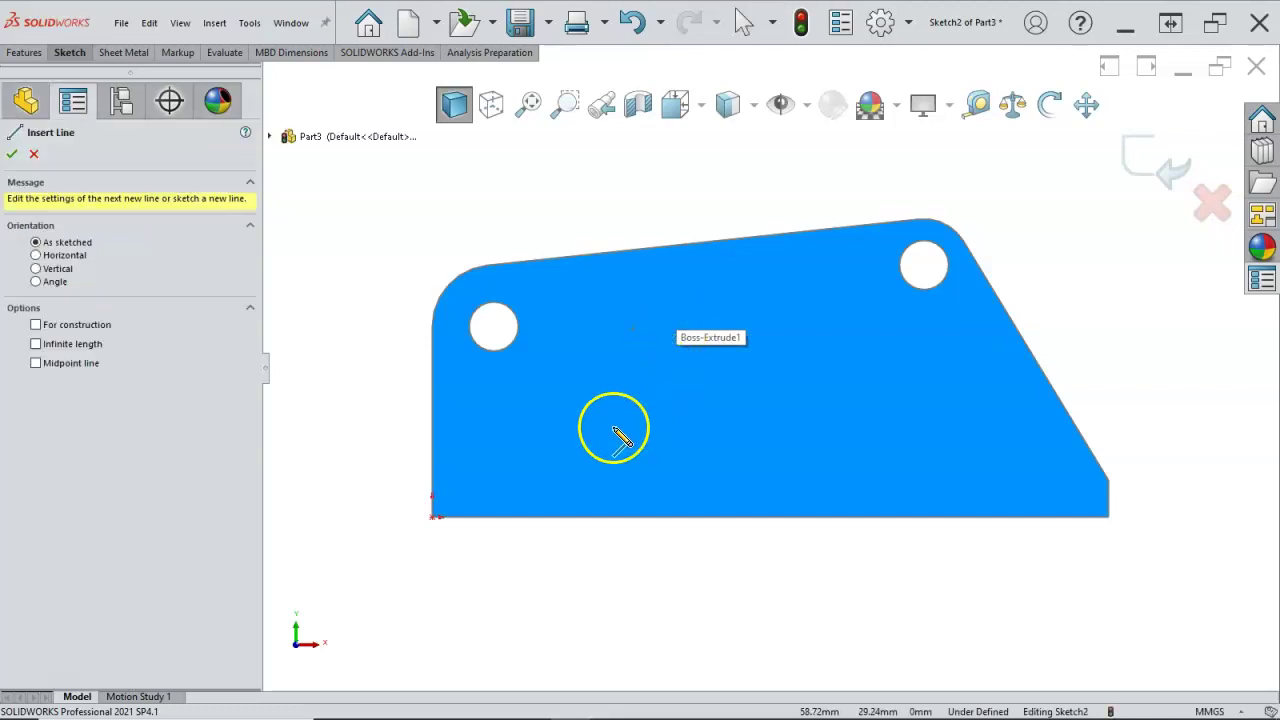
pyautogui.click(534, 450)
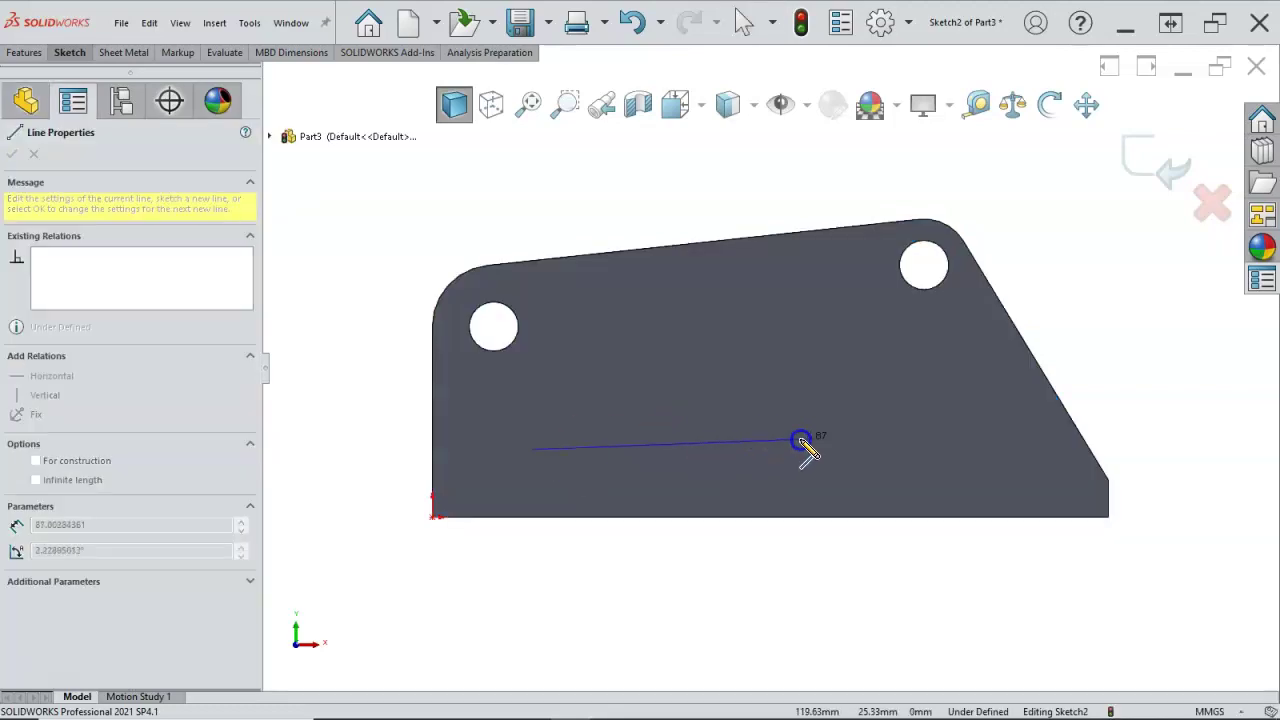
pyautogui.click(1006, 450)
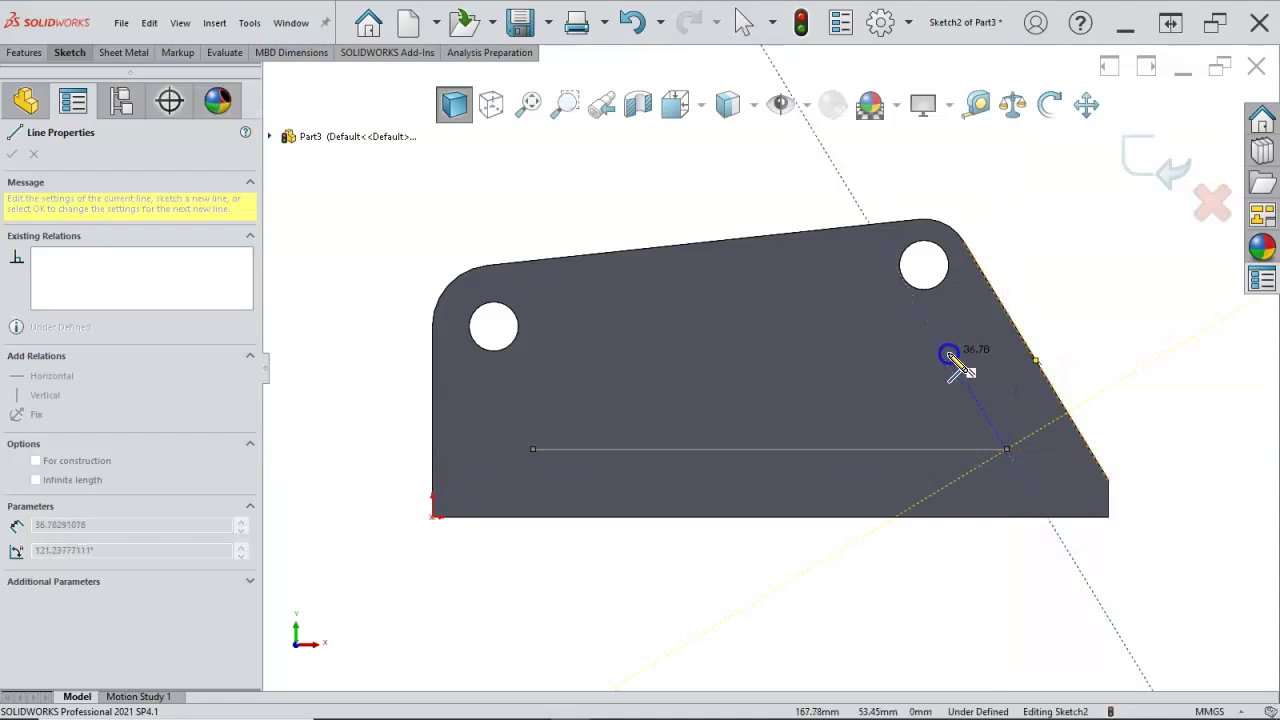
pyautogui.click(949, 355)
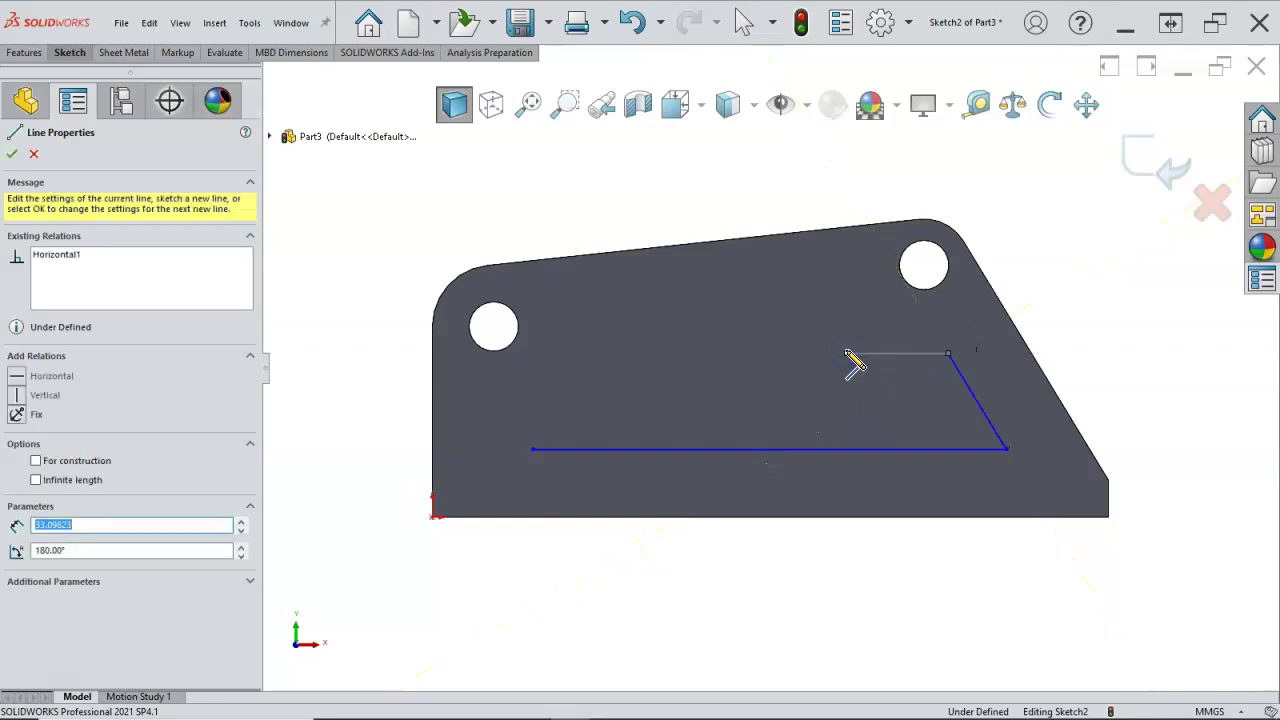
pyautogui.click(847, 354)
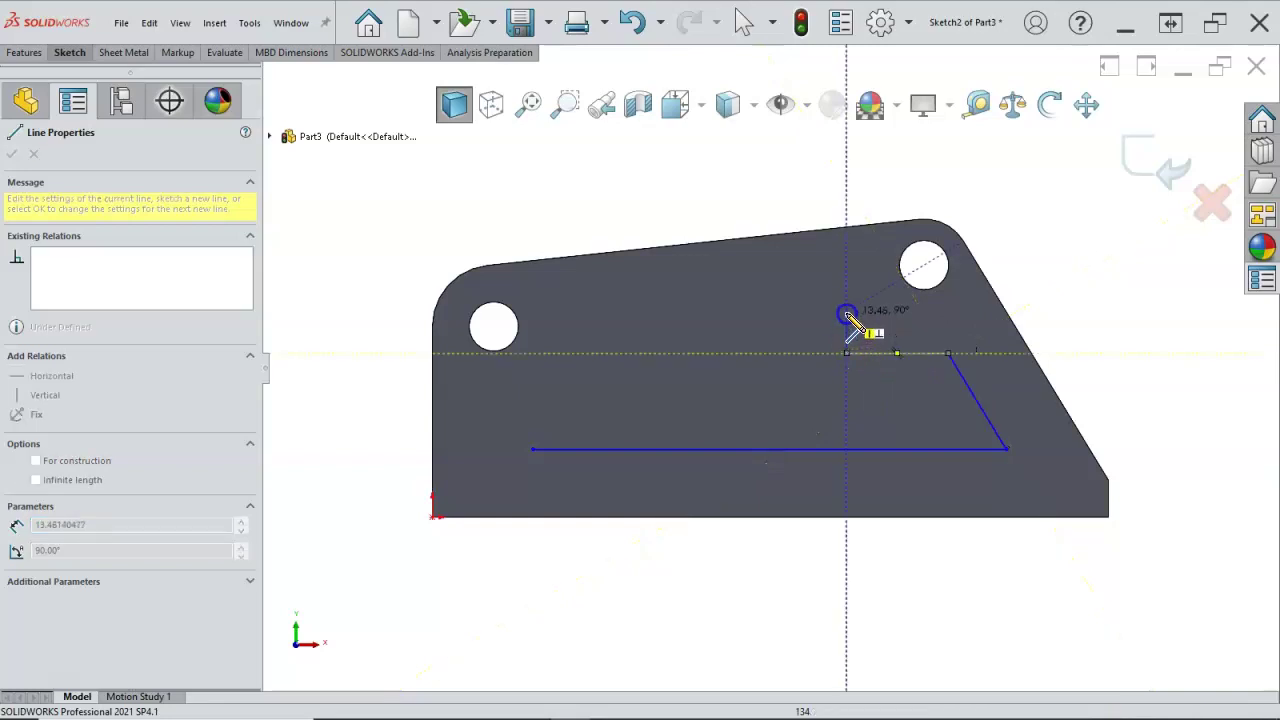
pyautogui.click(847, 292)
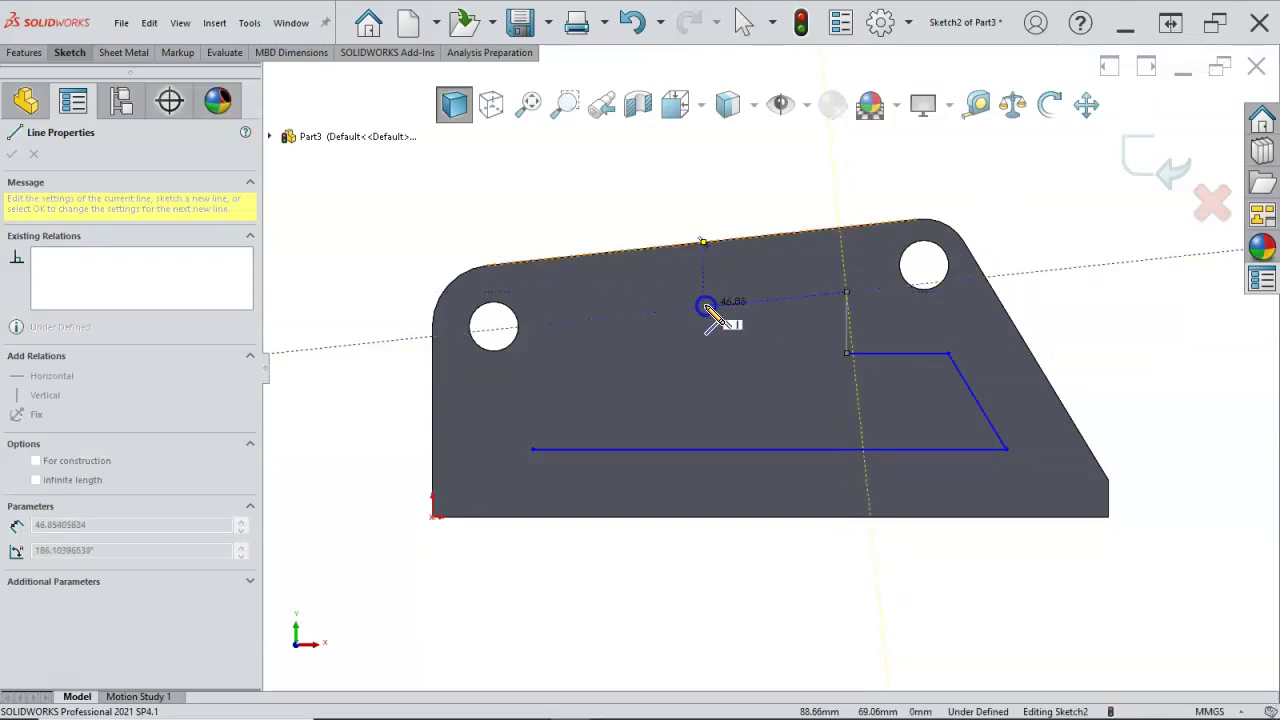
pyautogui.click(607, 318)
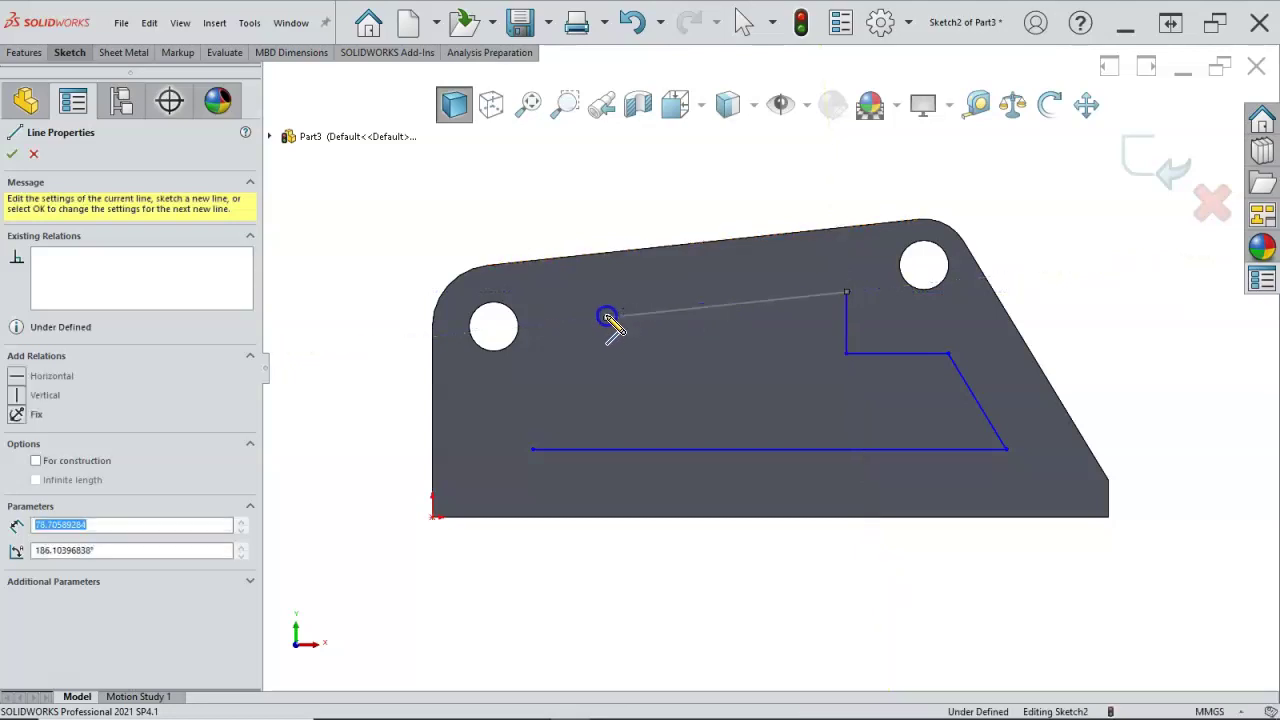
pyautogui.click(604, 366)
pyautogui.click(529, 362)
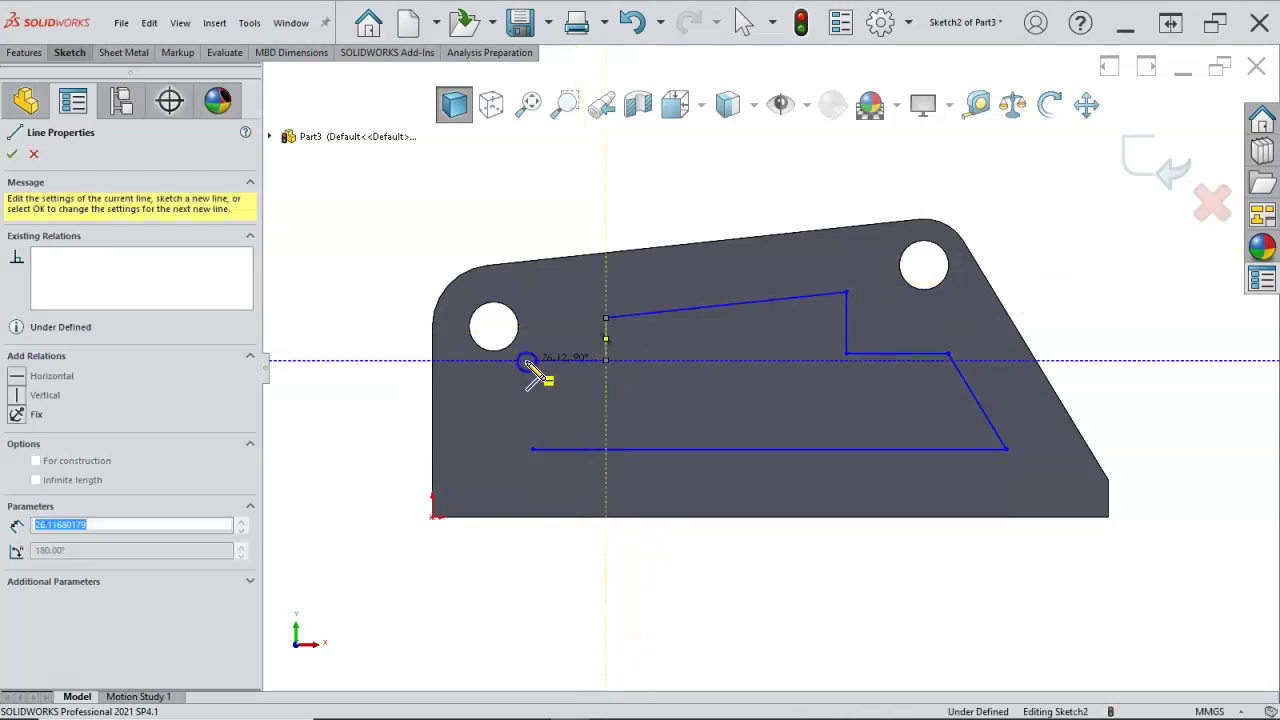
pyautogui.click(532, 449)
pyautogui.click(148, 388)
pyautogui.click(40, 403)
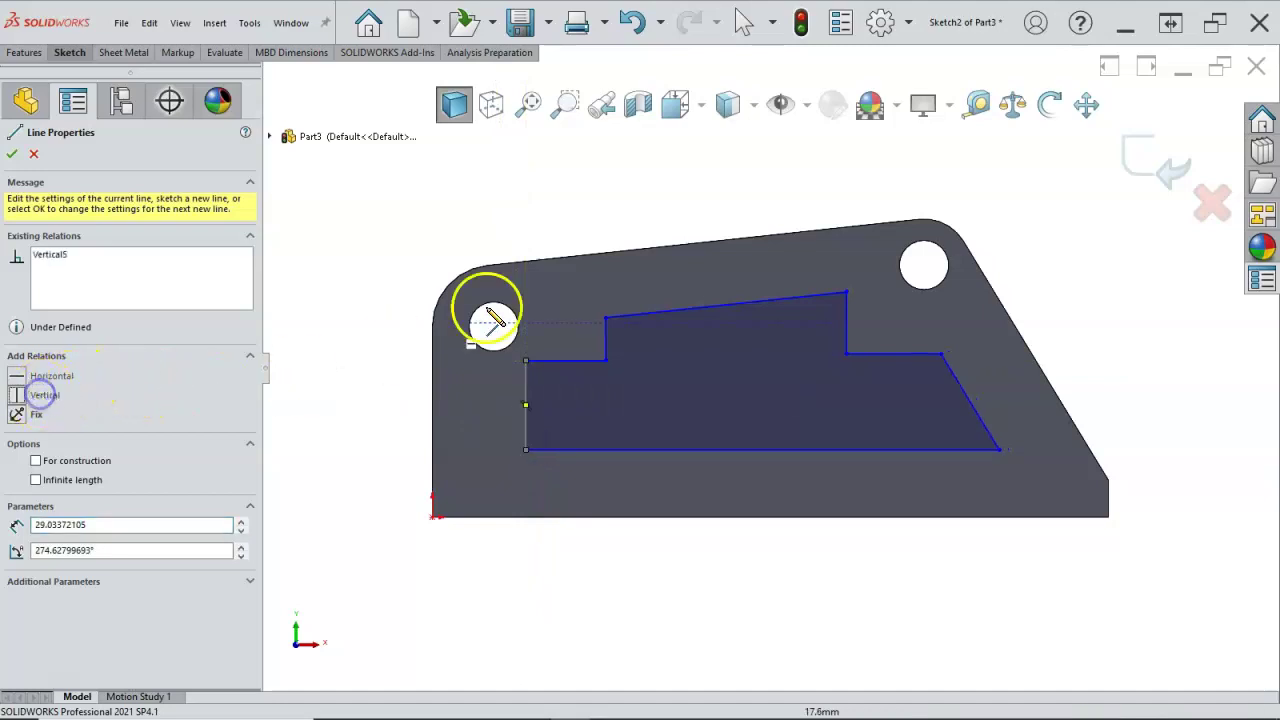
# Dimension the cutout's left side at 24 mm with Smart Dimension.
pyautogui.rightClick(590, 172)
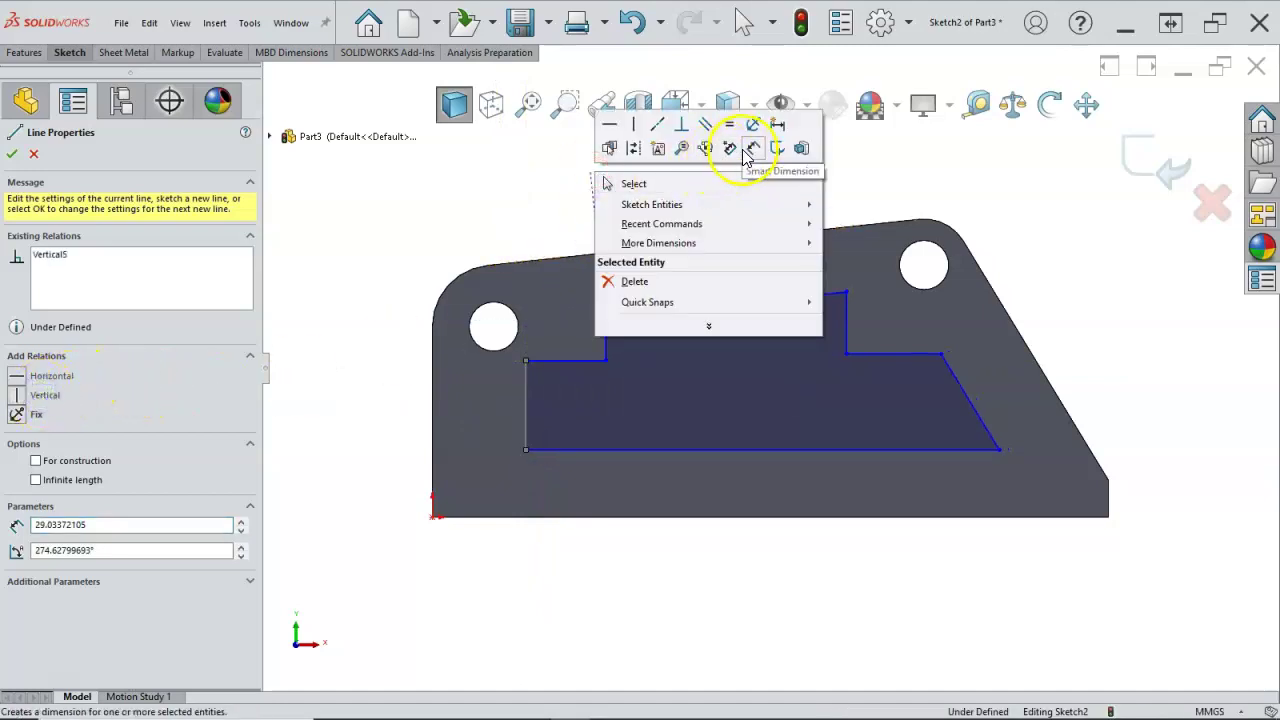
pyautogui.click(750, 148)
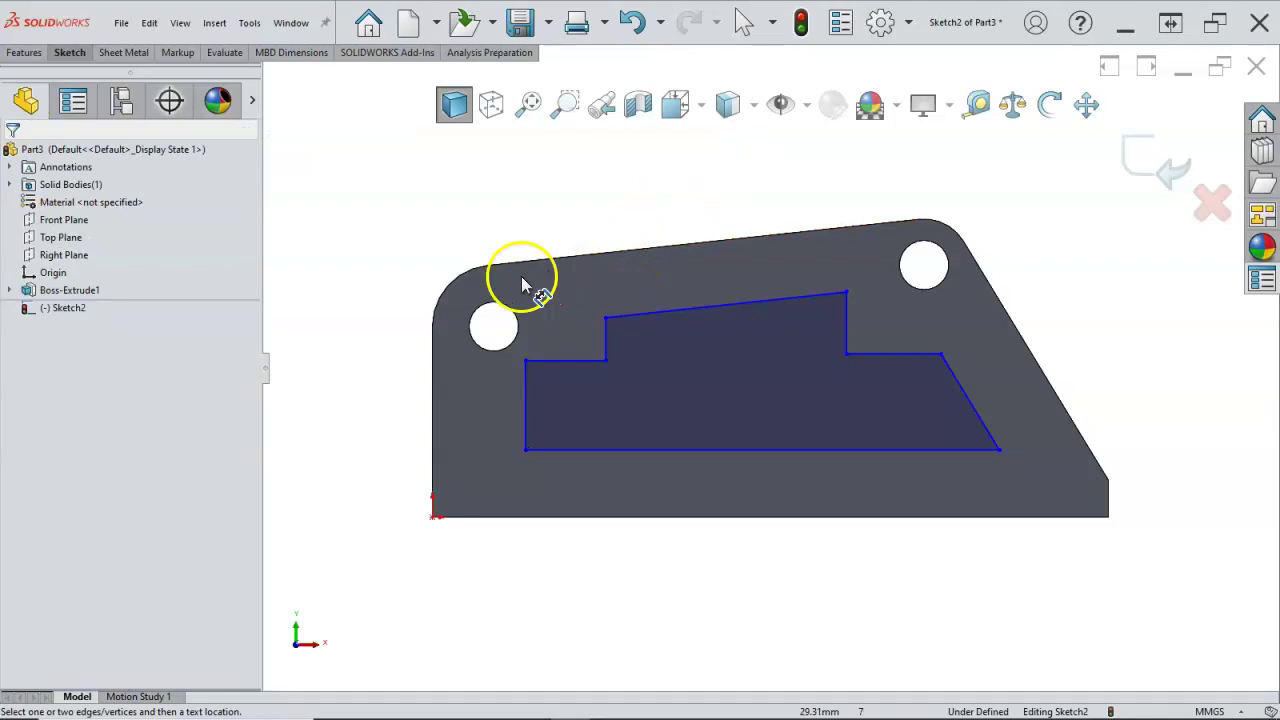
pyautogui.click(526, 393)
pyautogui.click(390, 390)
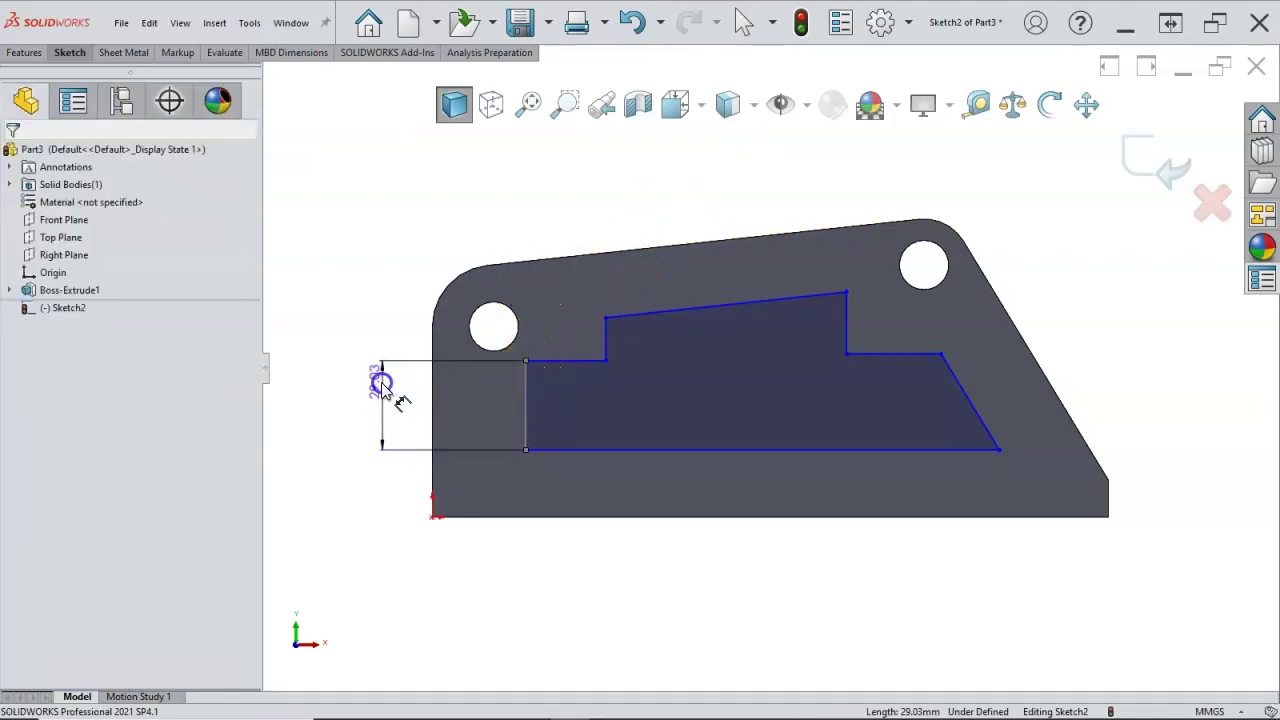
pyautogui.write('24')
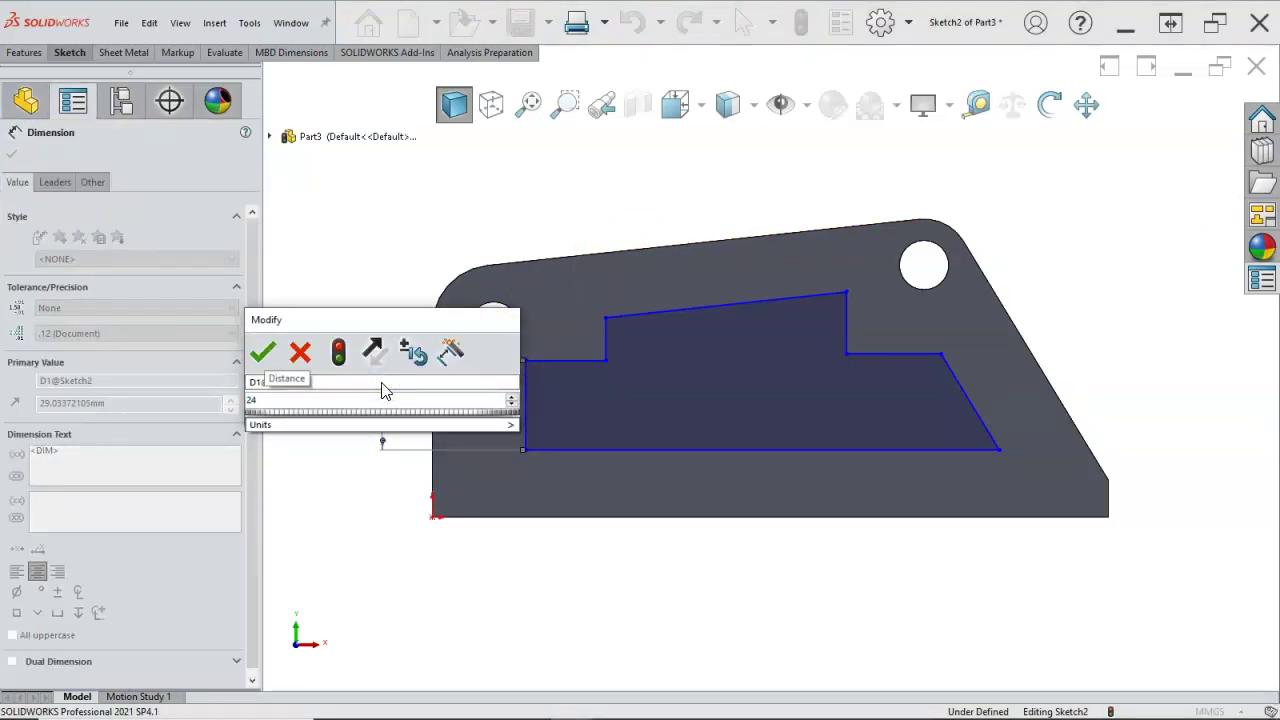
pyautogui.press('Return')
pyautogui.click(488, 412)
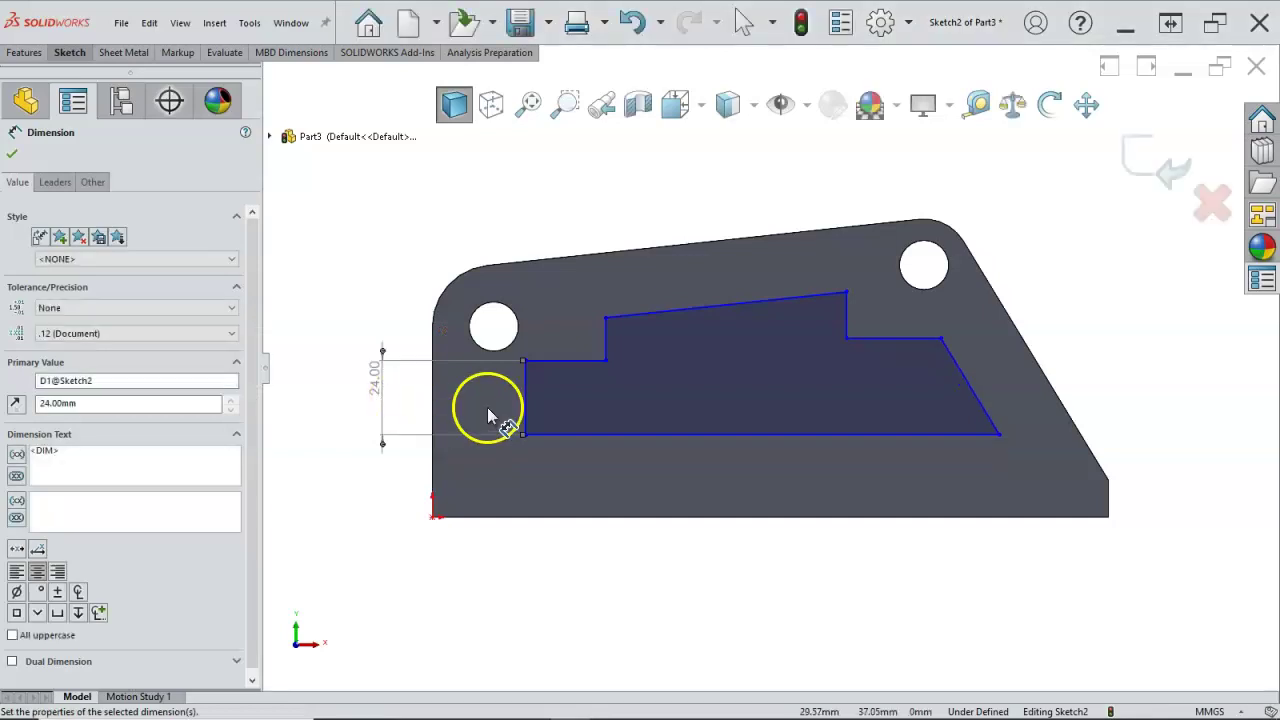
# Place the cutout 20 mm above the plate bottom and make its bottom line 175 mm.
pyautogui.moveTo(595, 434); pyautogui.dragTo(569, 517)
pyautogui.click(566, 517)
pyautogui.click(362, 500)
pyautogui.write('20')
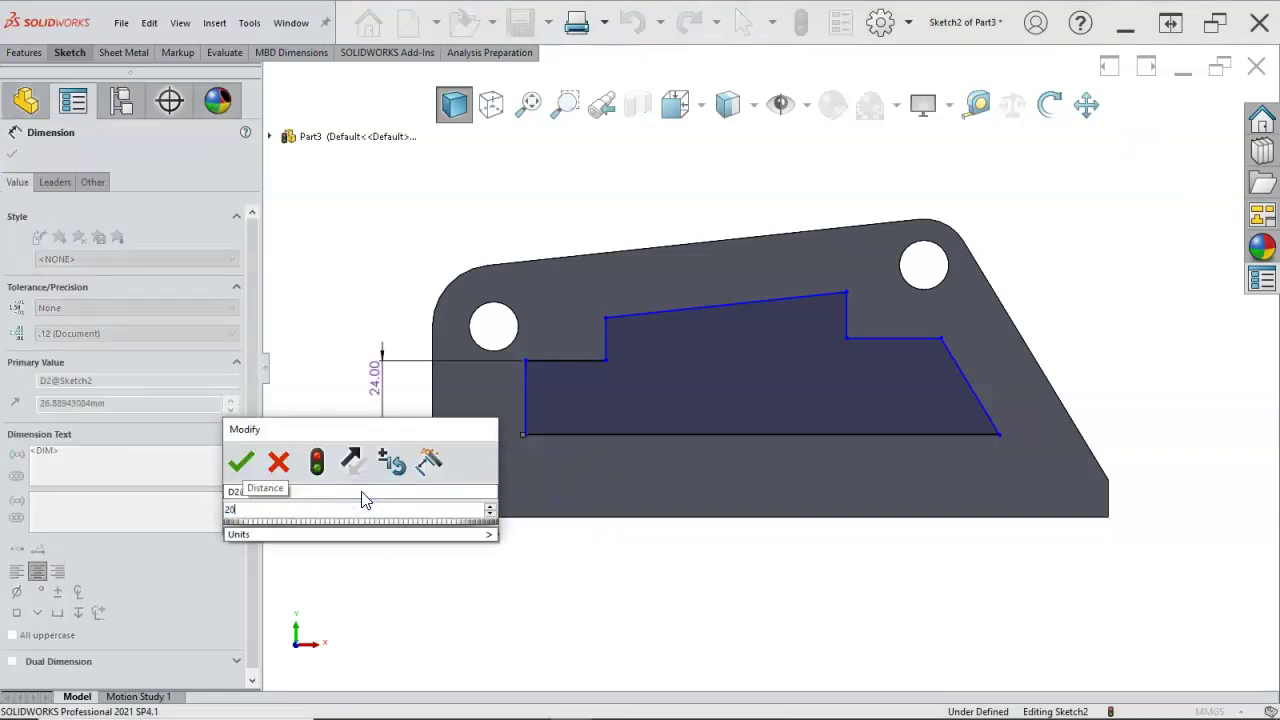
pyautogui.press('Return')
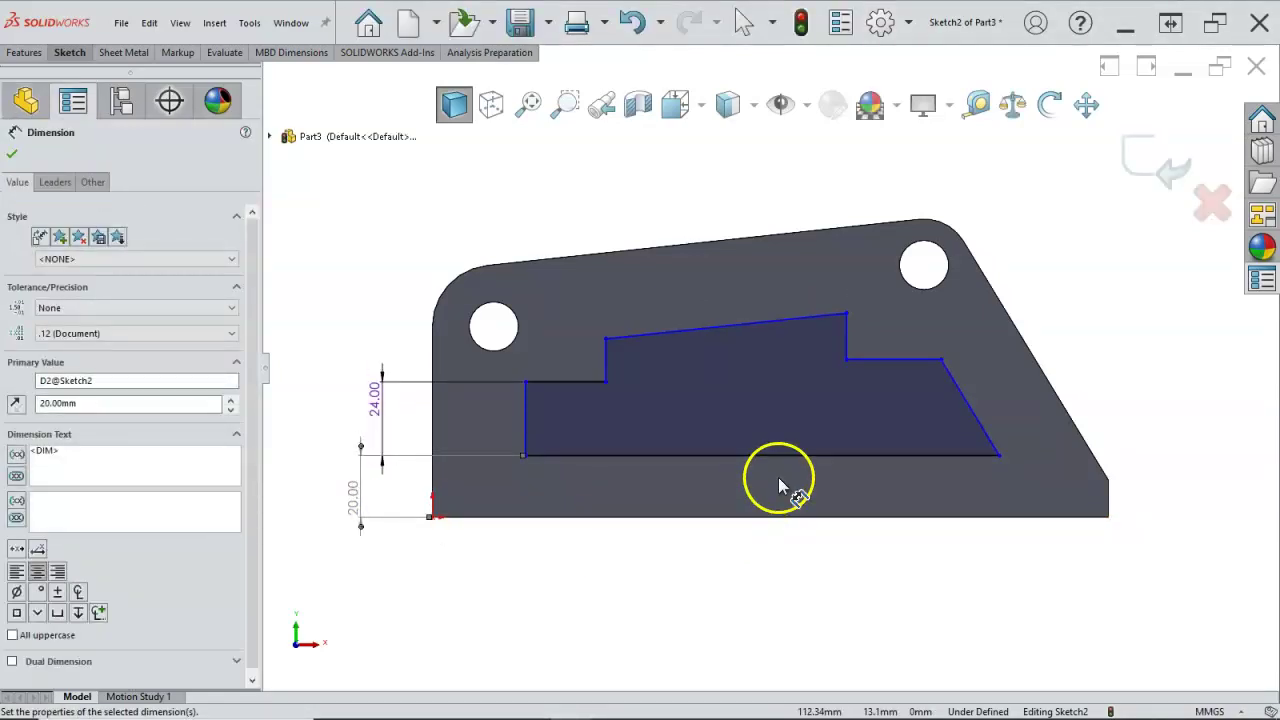
pyautogui.click(777, 458)
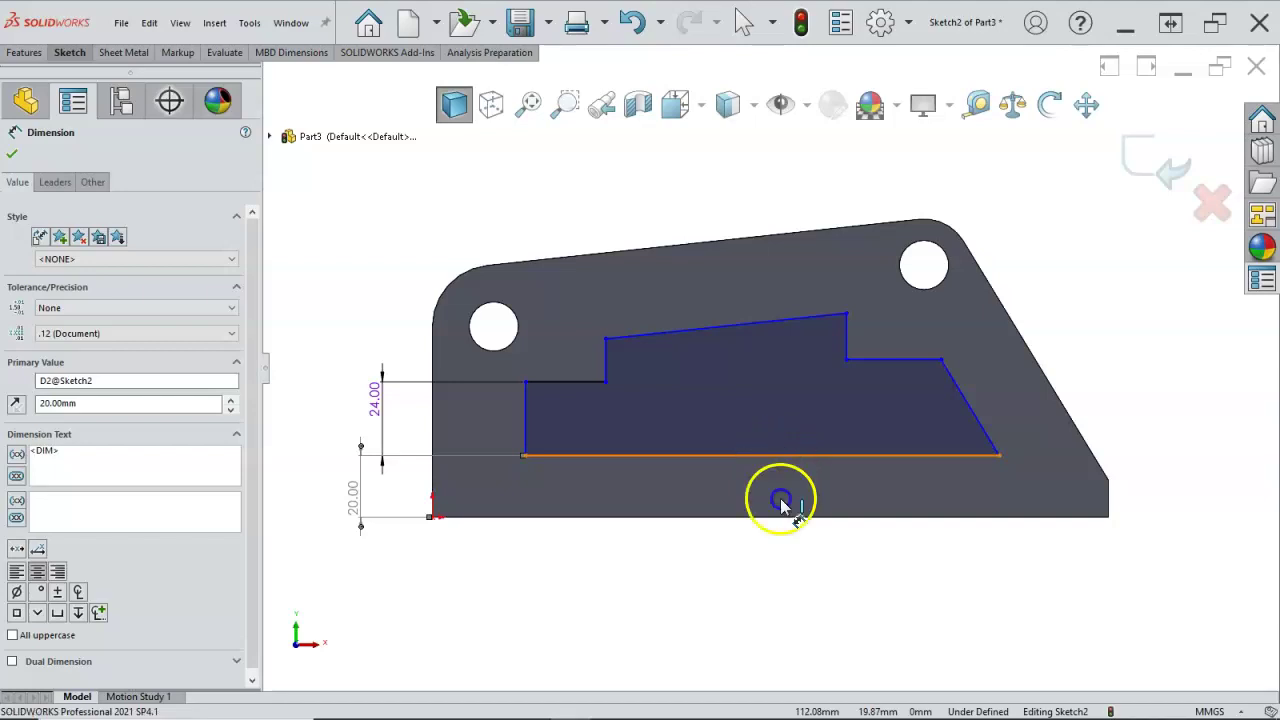
pyautogui.click(778, 558)
pyautogui.write('1')
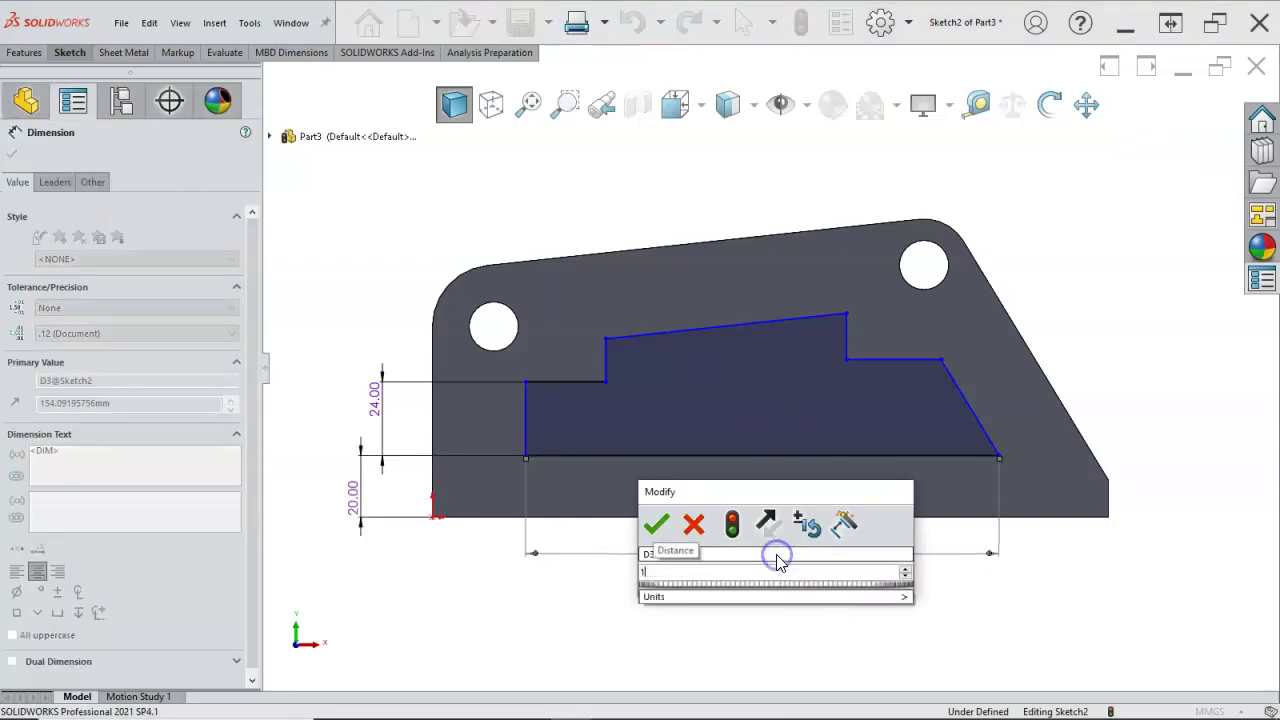
pyautogui.write('75')
pyautogui.press('Return')
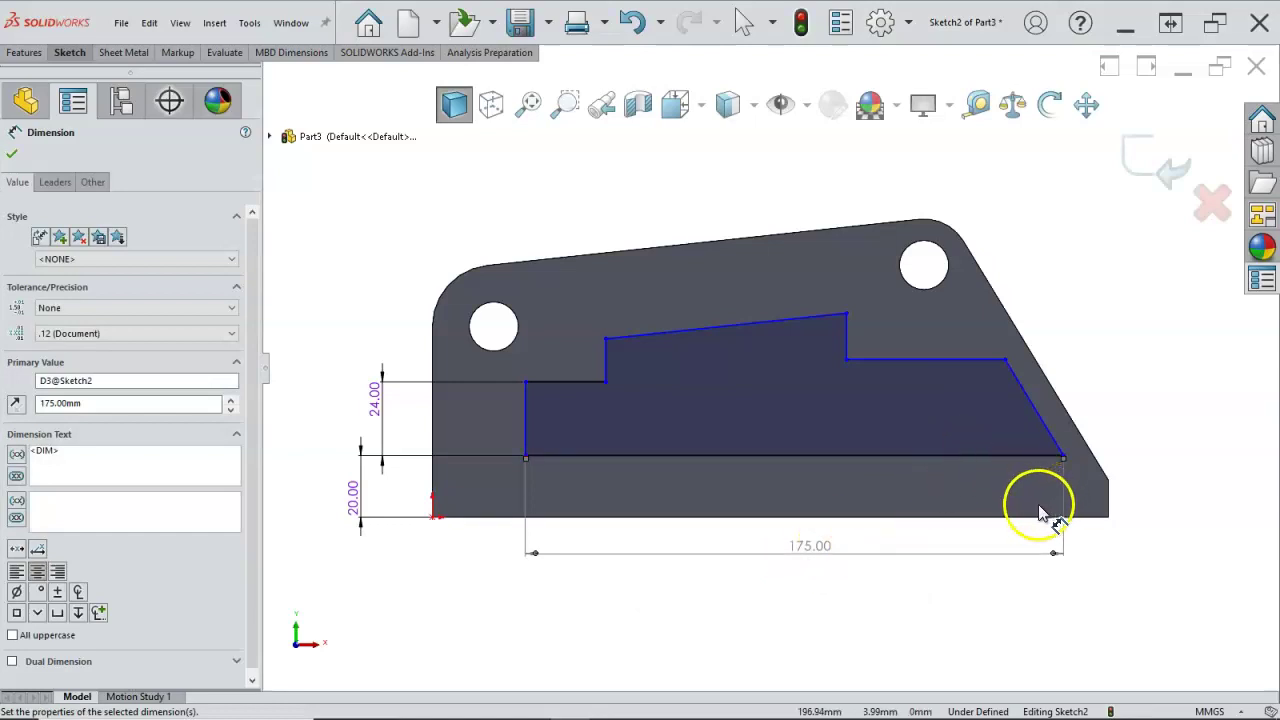
# Give the cutout a 50 mm height and step heights of 26 and 18 mm.
pyautogui.click(981, 361)
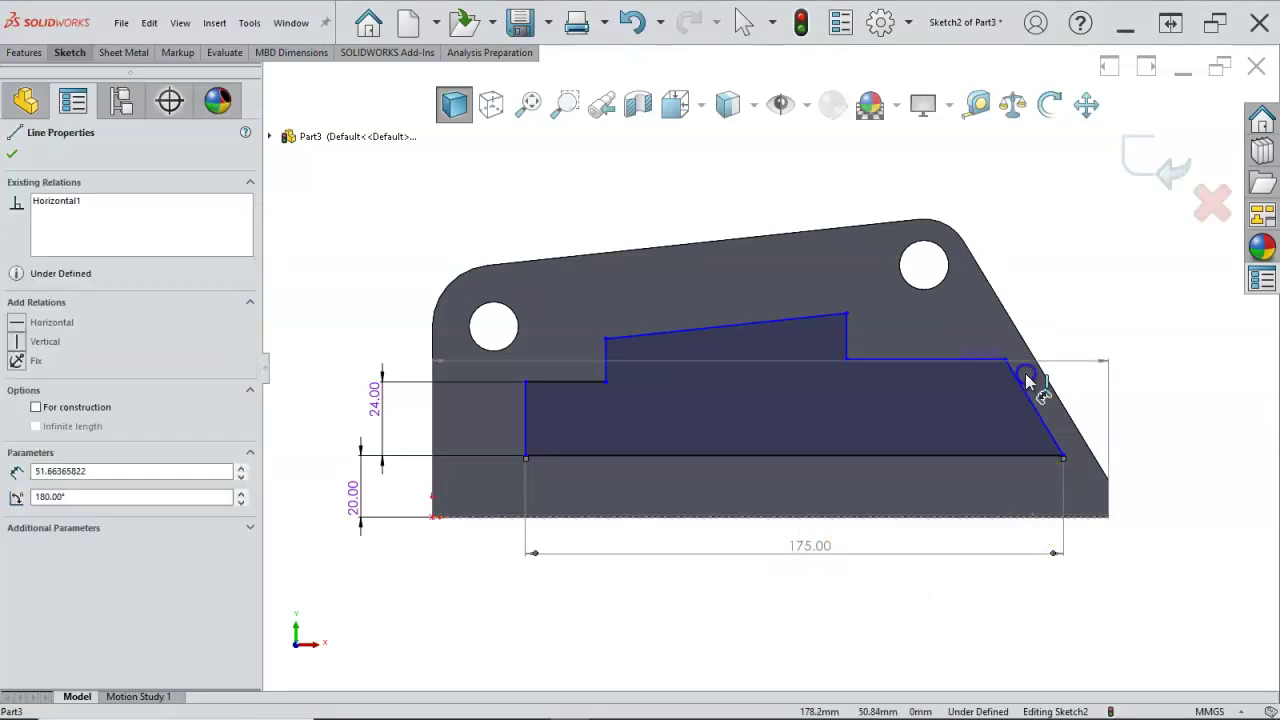
pyautogui.click(1156, 420)
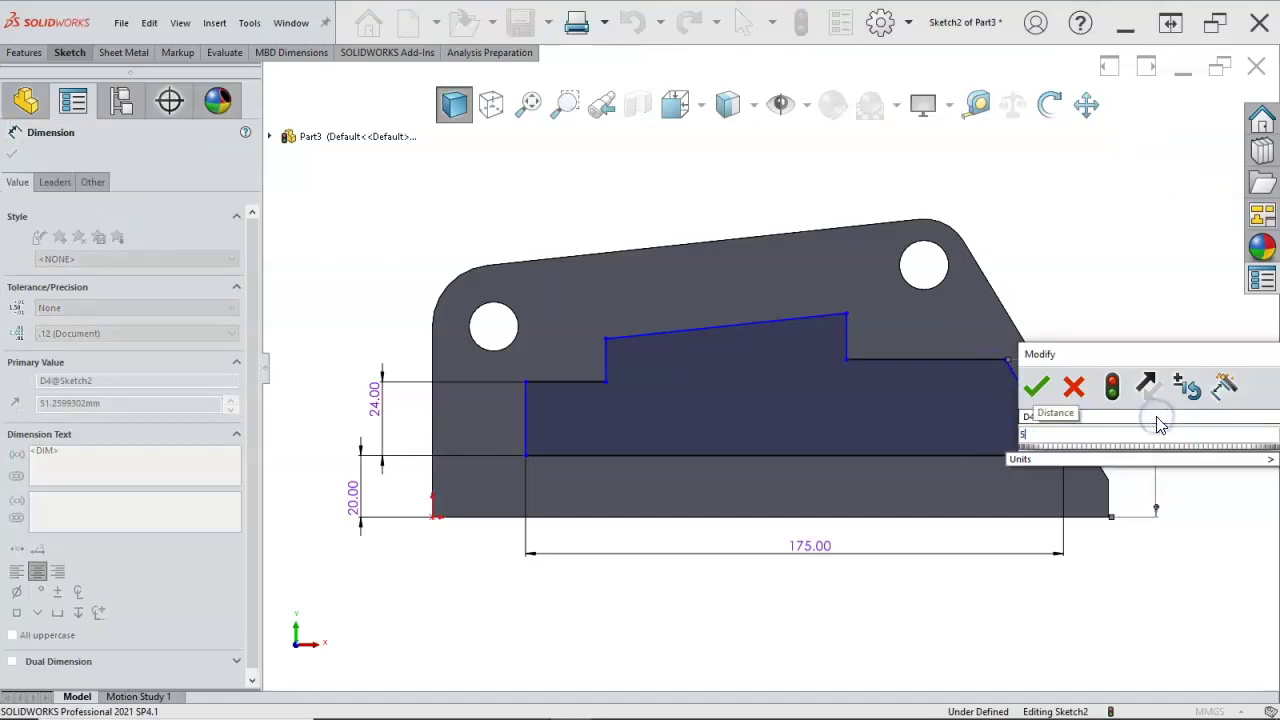
pyautogui.press('Return')
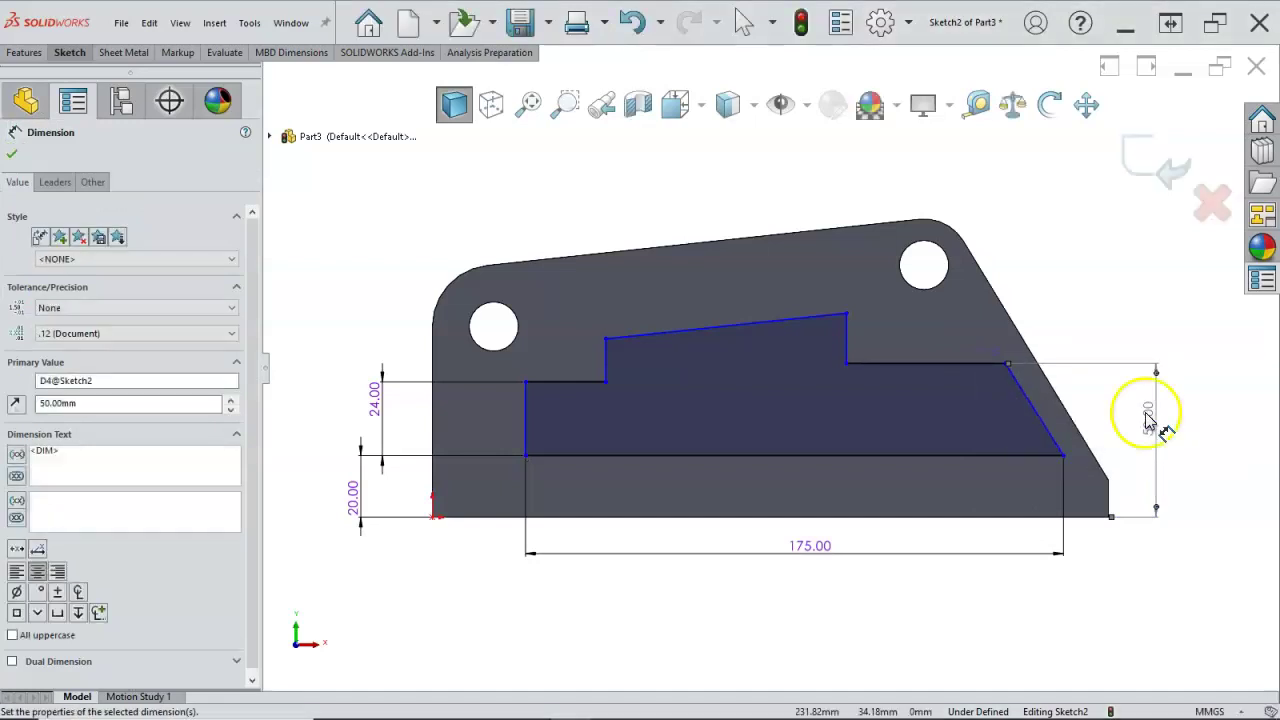
pyautogui.click(847, 335)
pyautogui.click(1104, 345)
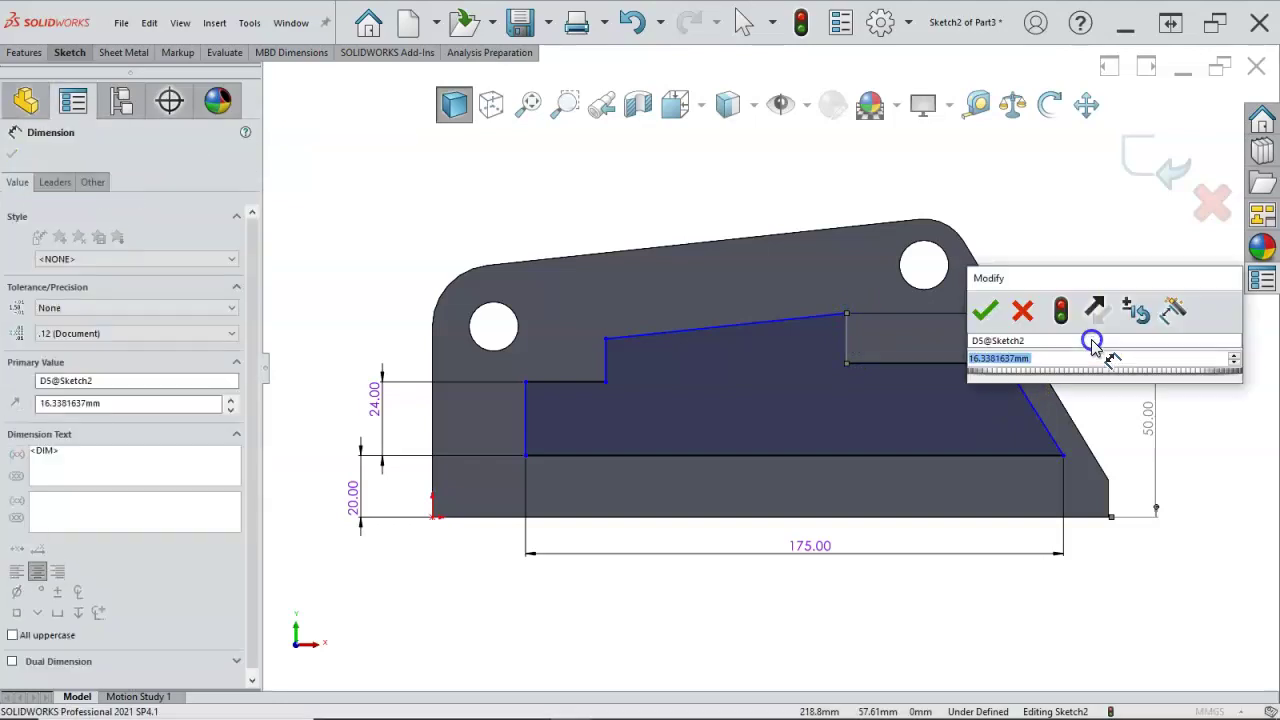
pyautogui.write('26')
pyautogui.press('Return')
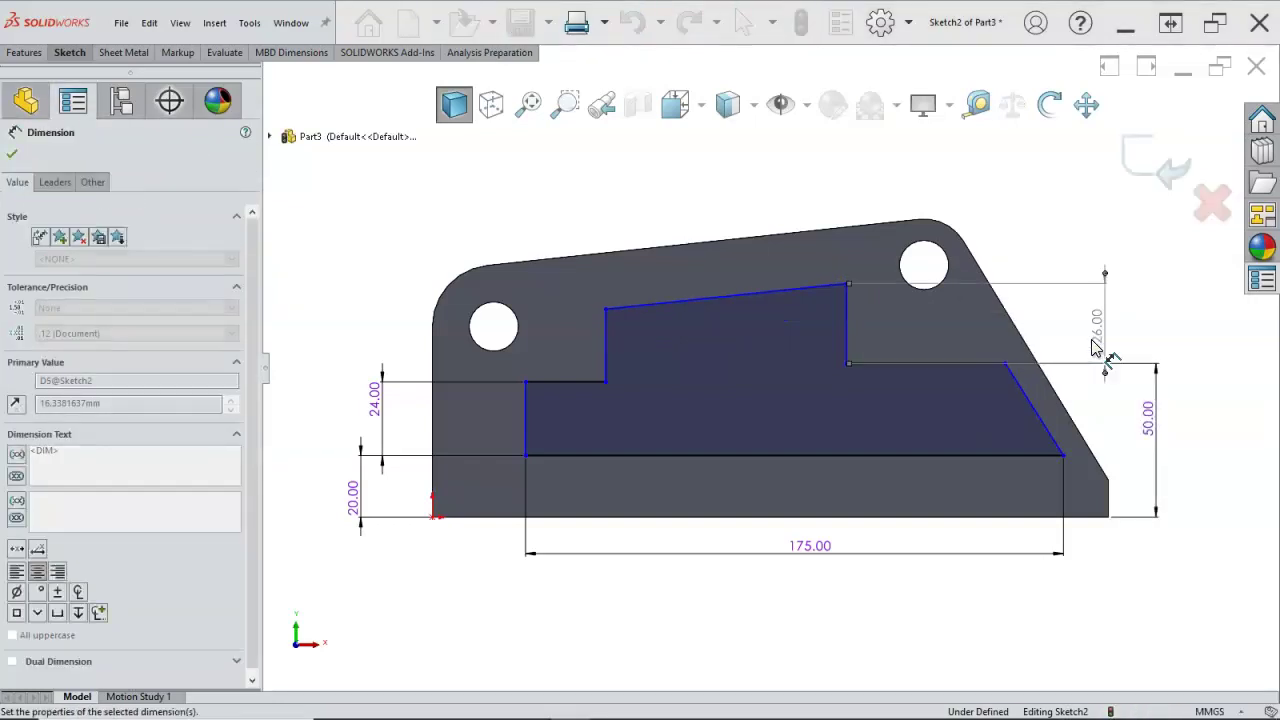
pyautogui.click(607, 366)
pyautogui.click(651, 364)
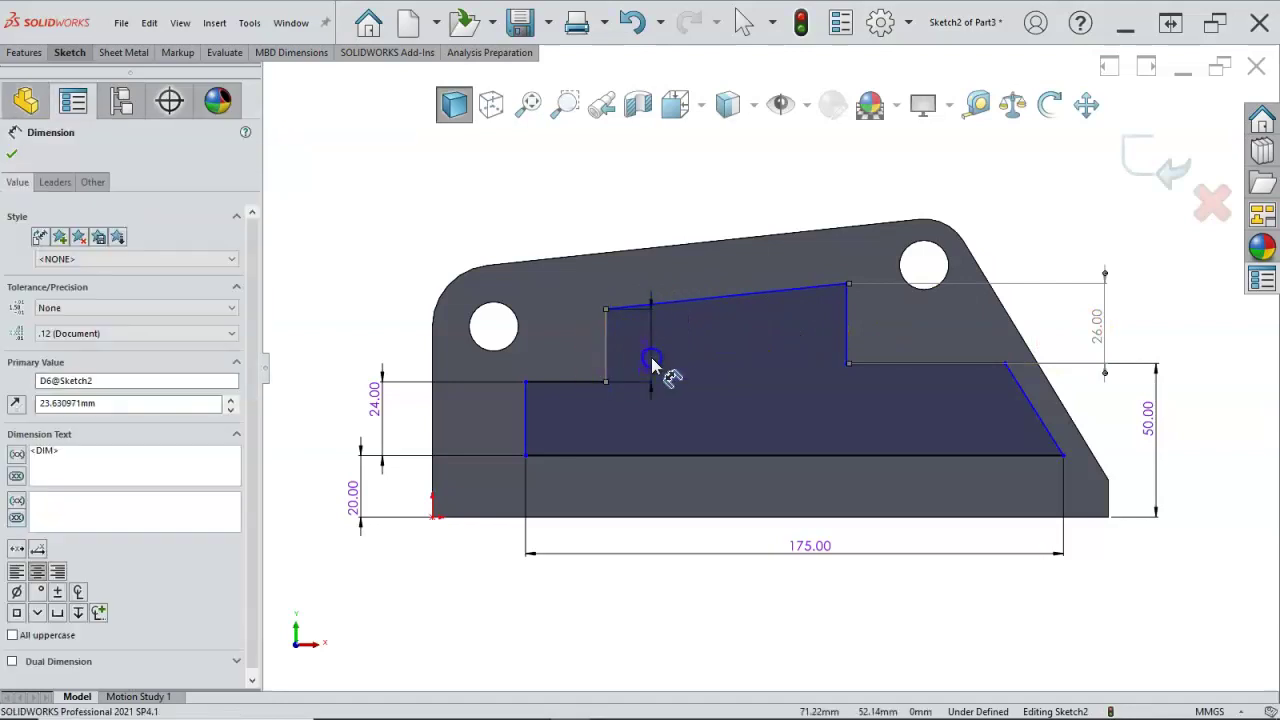
pyautogui.write('18')
pyautogui.press('Return')
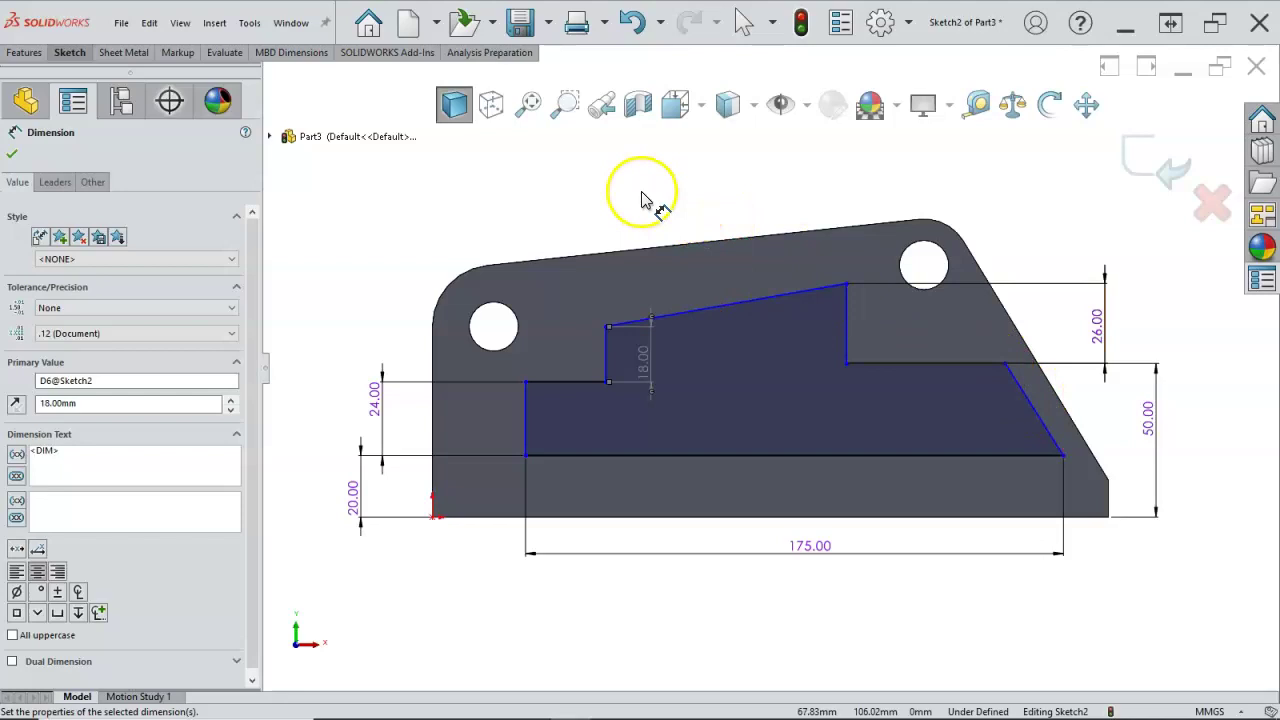
# Place the cutout's left line 20 mm from the part's left edge.
pyautogui.click(524, 425)
pyautogui.click(433, 442)
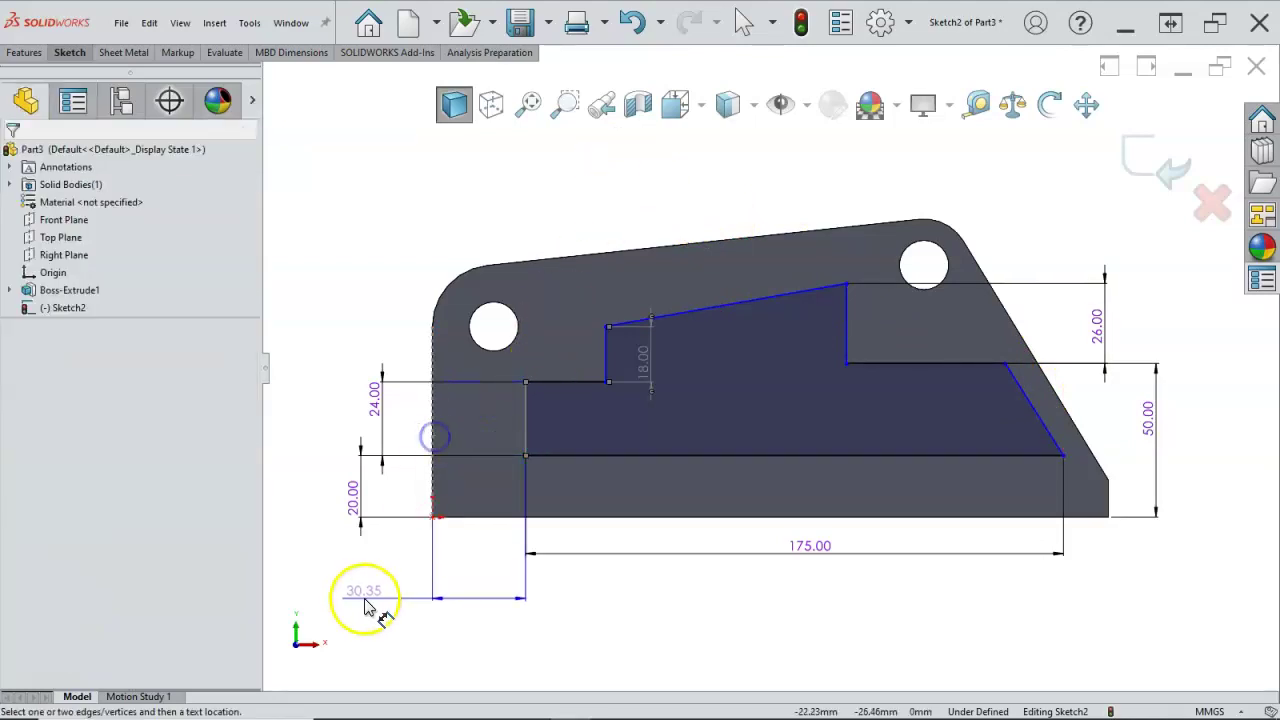
pyautogui.click(366, 600)
pyautogui.write('20')
pyautogui.press('Return')
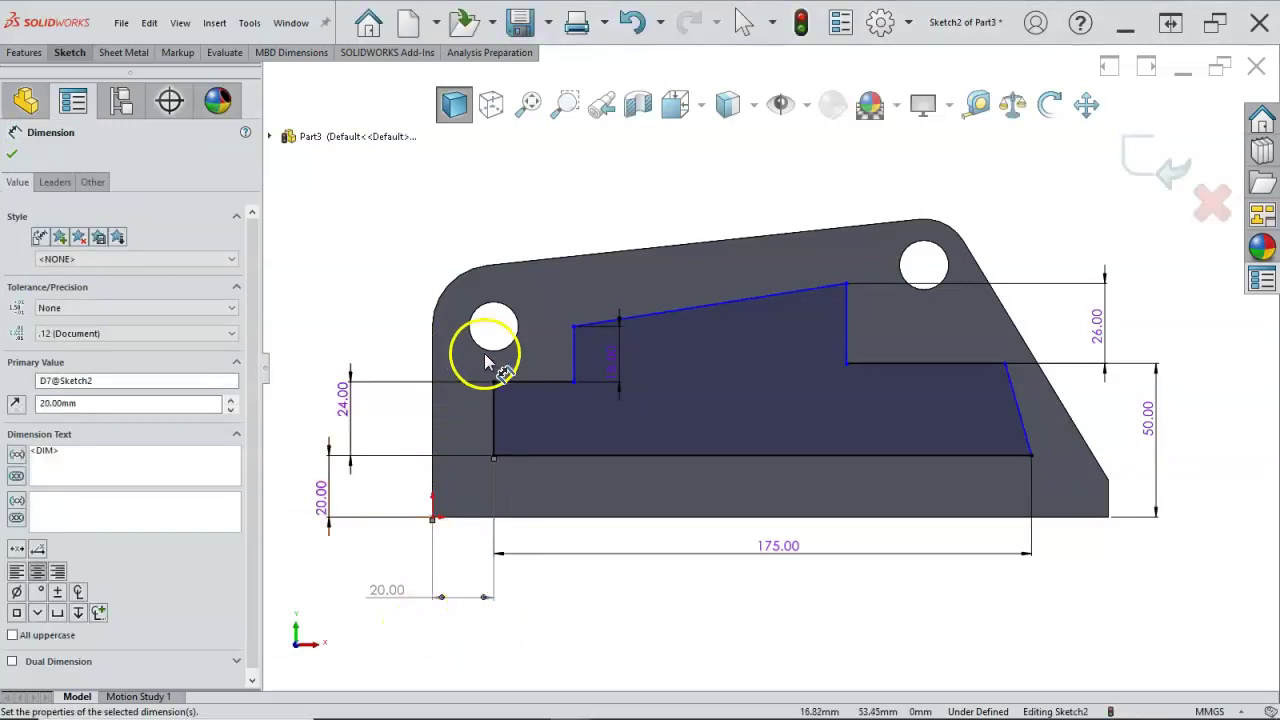
# Dimension the short lower step 18 mm and the right step line 42 mm, then exit dimensioning.
pyautogui.click(540, 390)
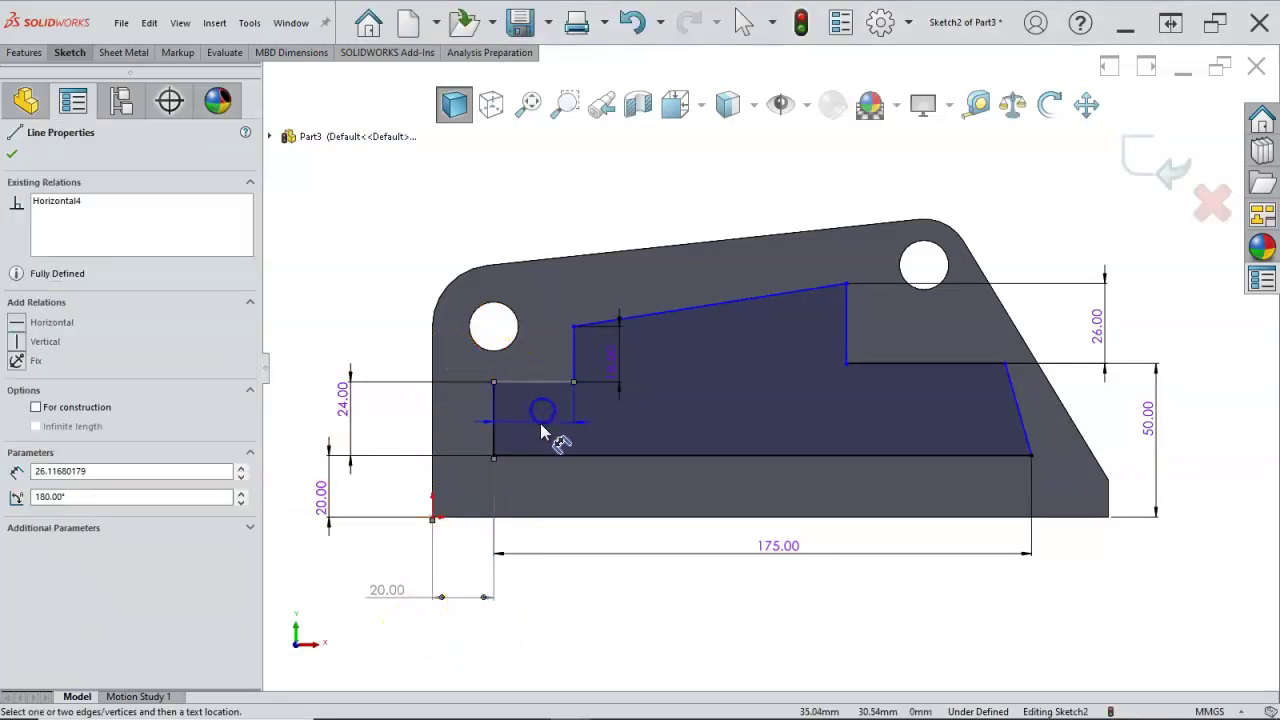
pyautogui.click(538, 427)
pyautogui.write('1')
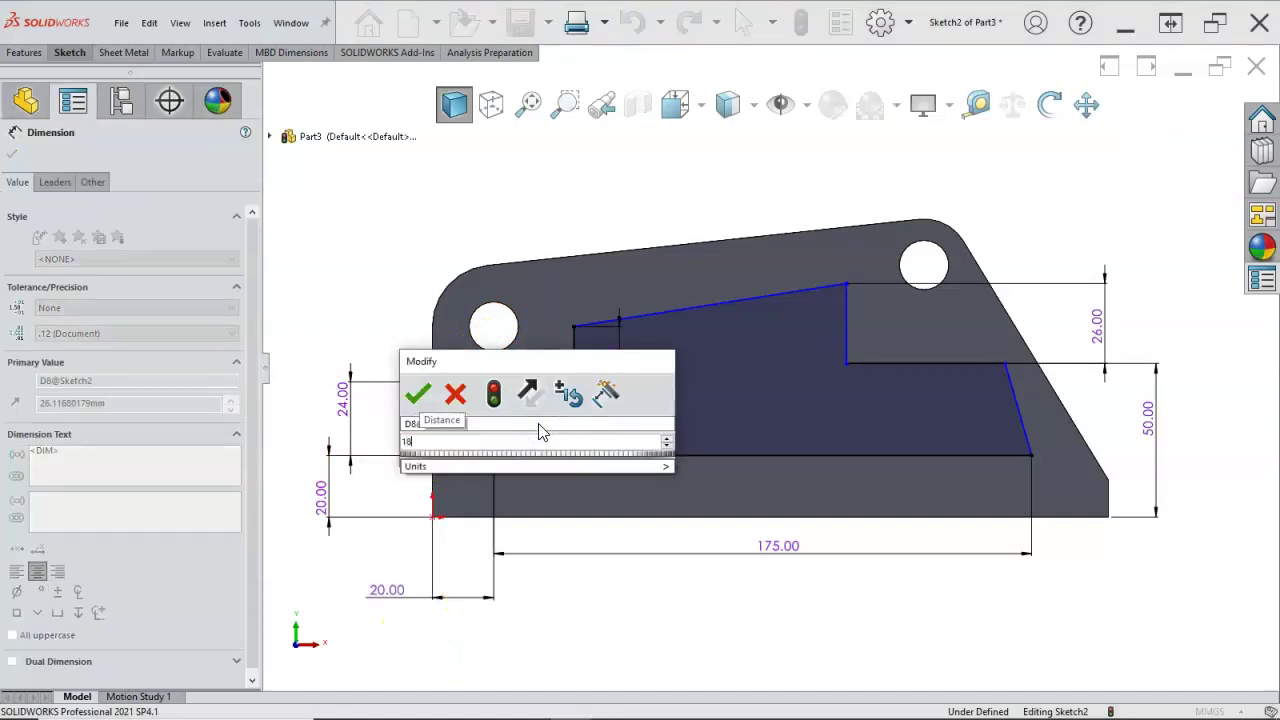
pyautogui.write('8')
pyautogui.press('Return')
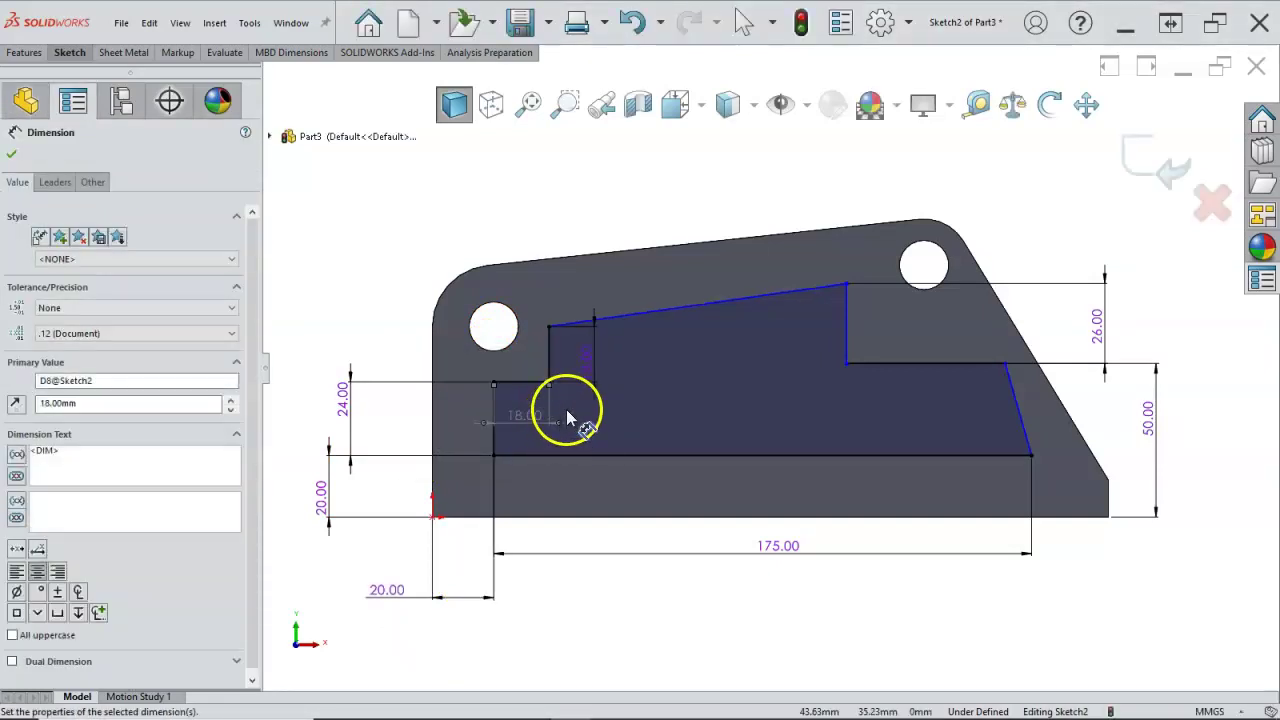
pyautogui.click(906, 364)
pyautogui.click(927, 170)
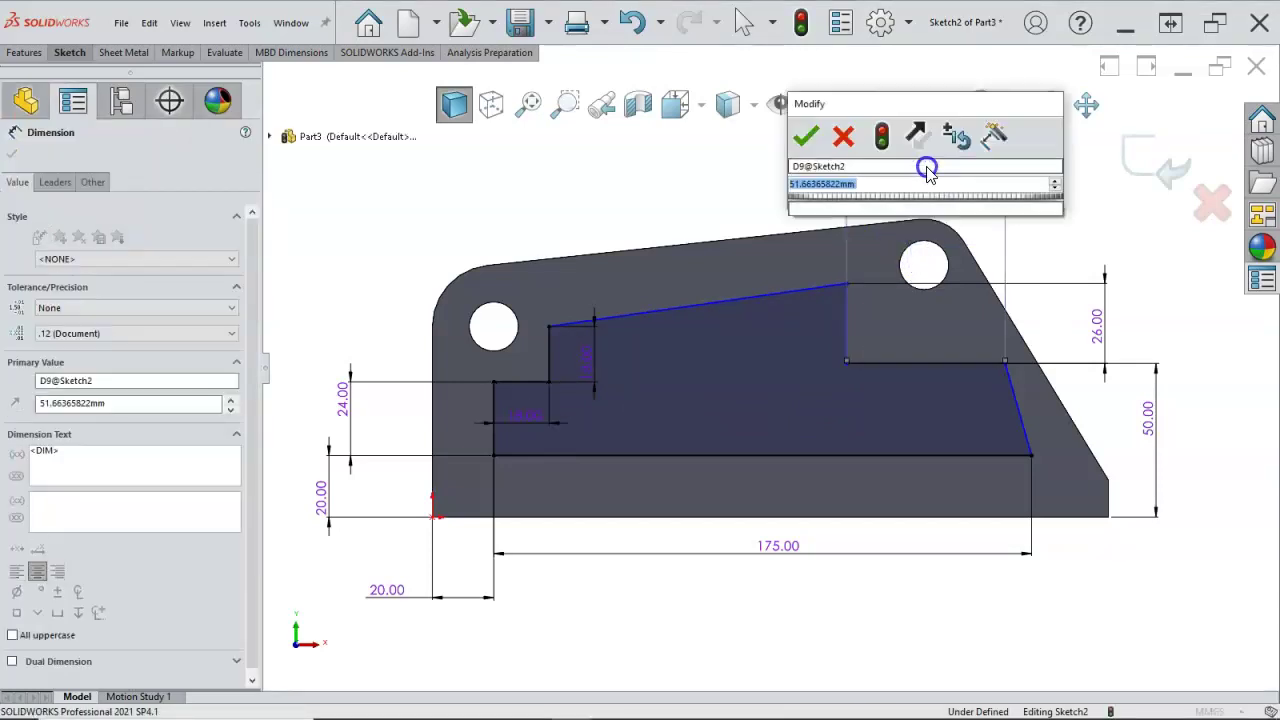
pyautogui.press('Escape')
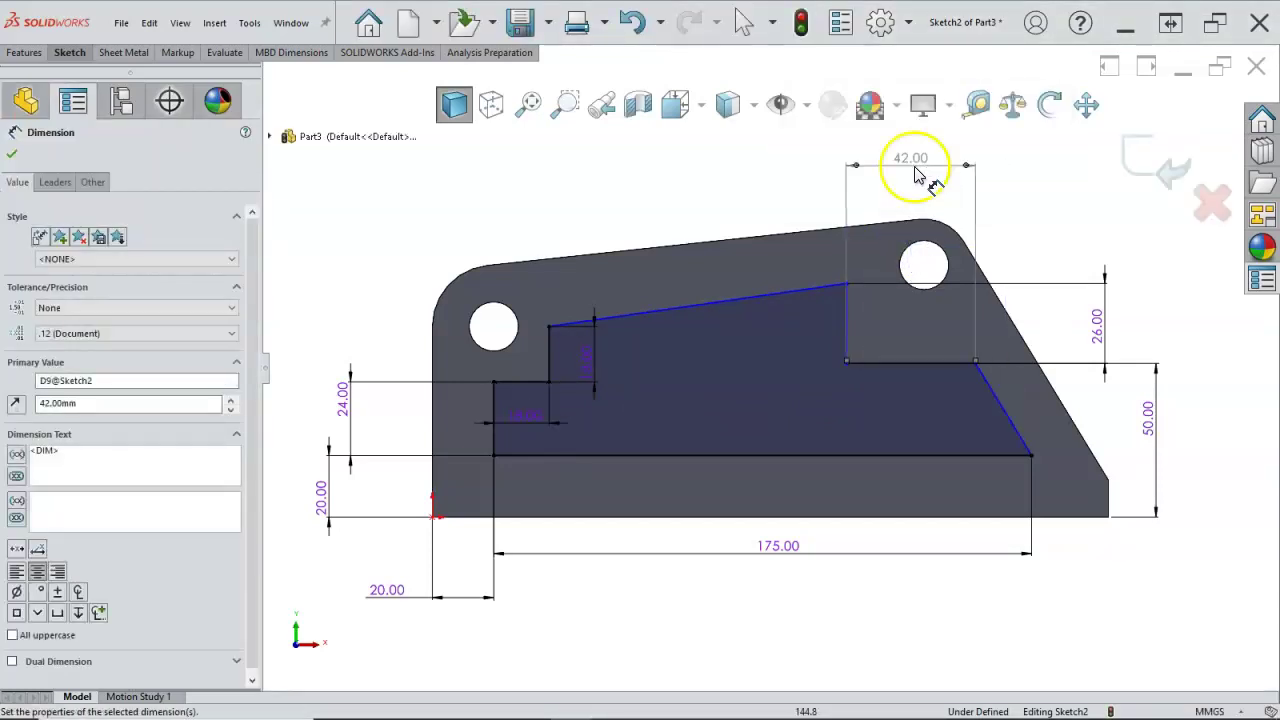
pyautogui.rightClick(780, 150)
pyautogui.click(830, 200)
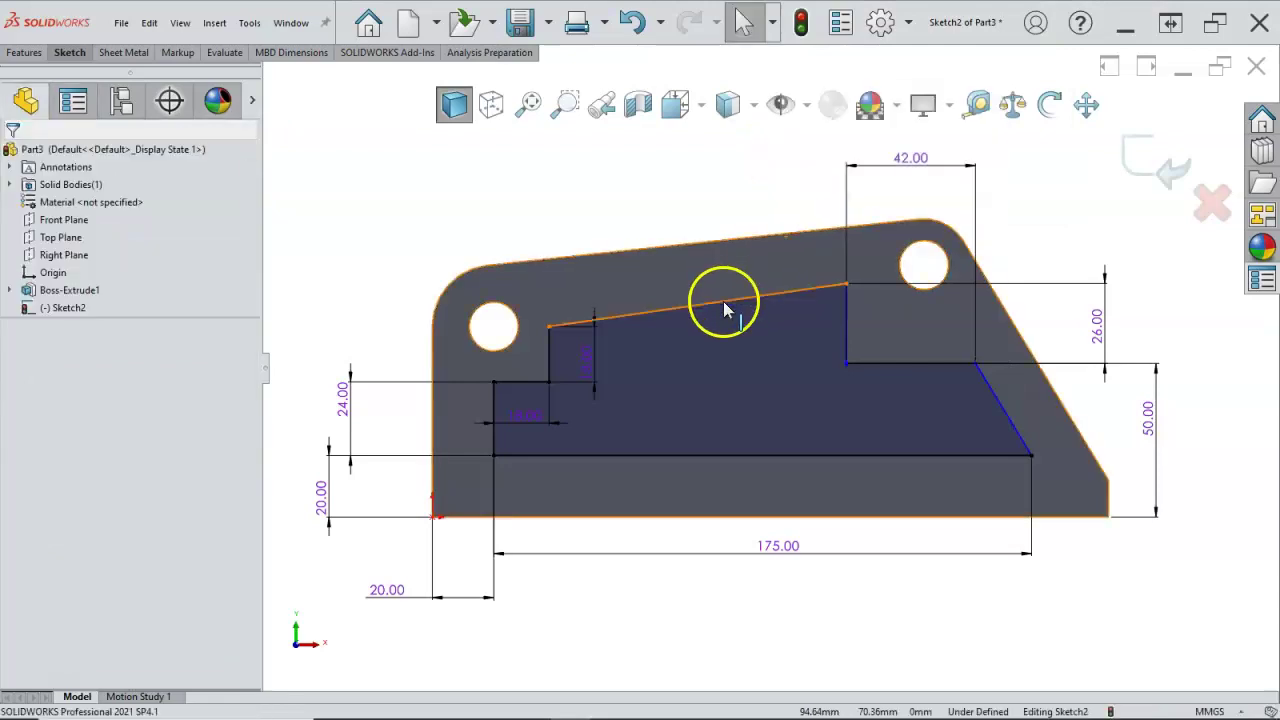
# Make the cutout's slanted top line parallel to the part's top edge.
pyautogui.click(723, 301)
pyautogui.keyDown('ctrl'); pyautogui.click(696, 242); pyautogui.keyUp('ctrl')
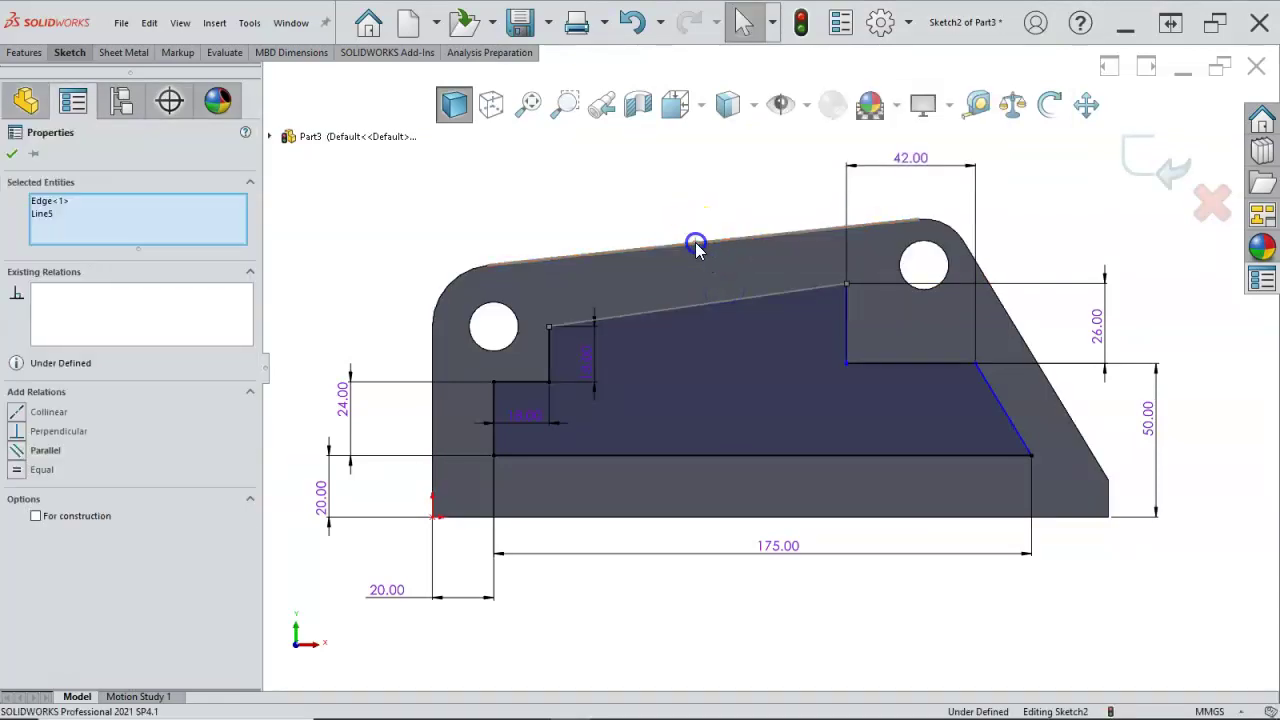
pyautogui.click(789, 170)
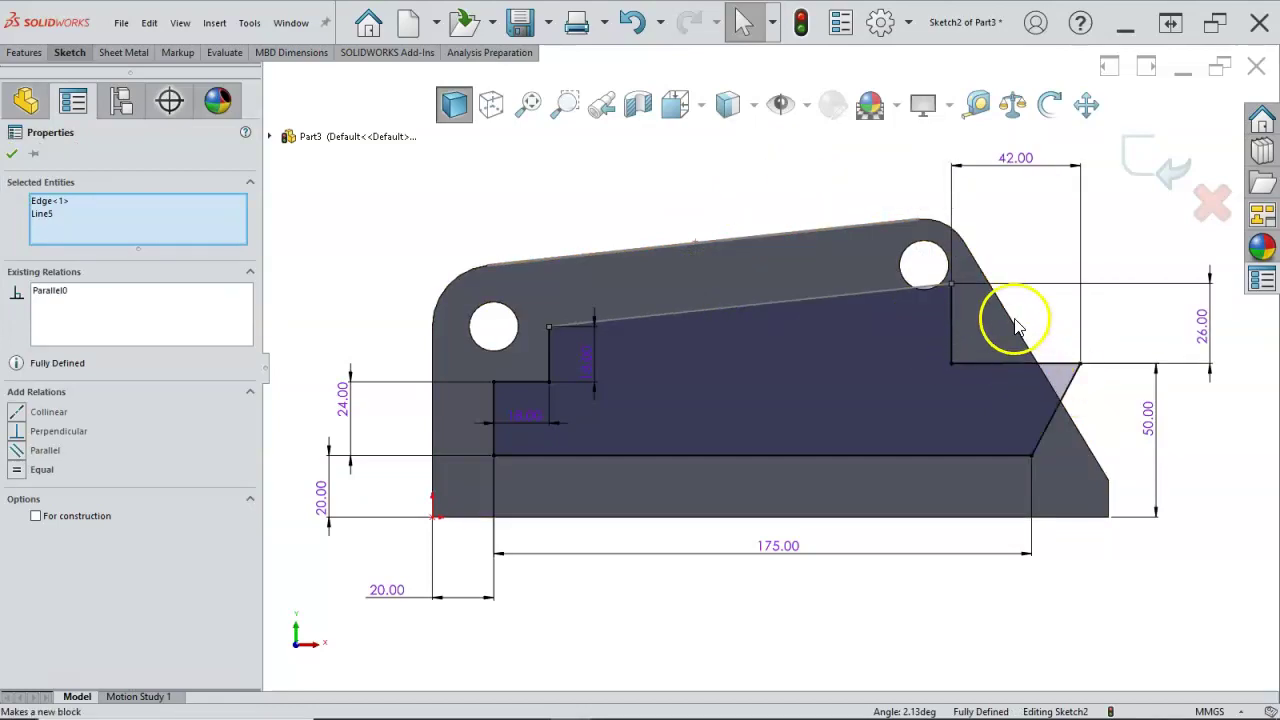
# Inspect the slanted cutout lines and the corner point at the 42 dimension's end.
pyautogui.click(1076, 391)
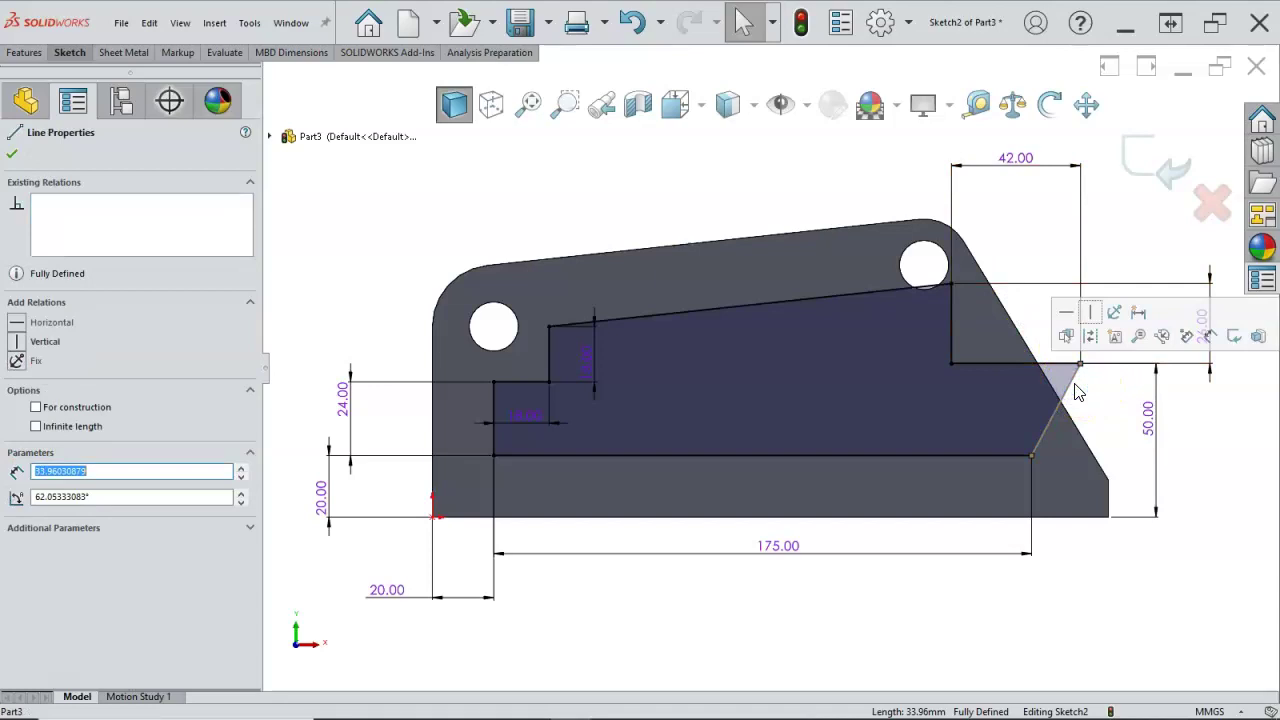
pyautogui.click(1096, 412)
pyautogui.click(757, 309)
pyautogui.middleClick(888, 362)
pyautogui.click(1008, 389)
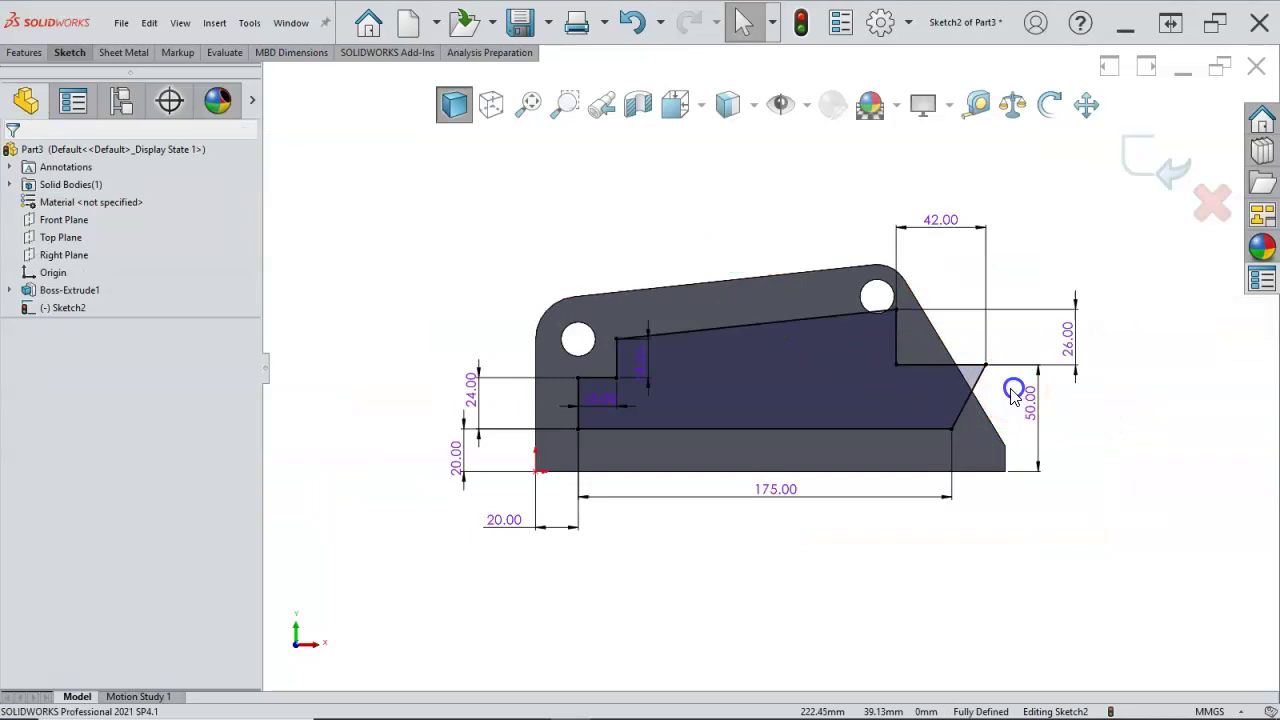
pyautogui.scroll(-2, 993, 387)
pyautogui.click(956, 357)
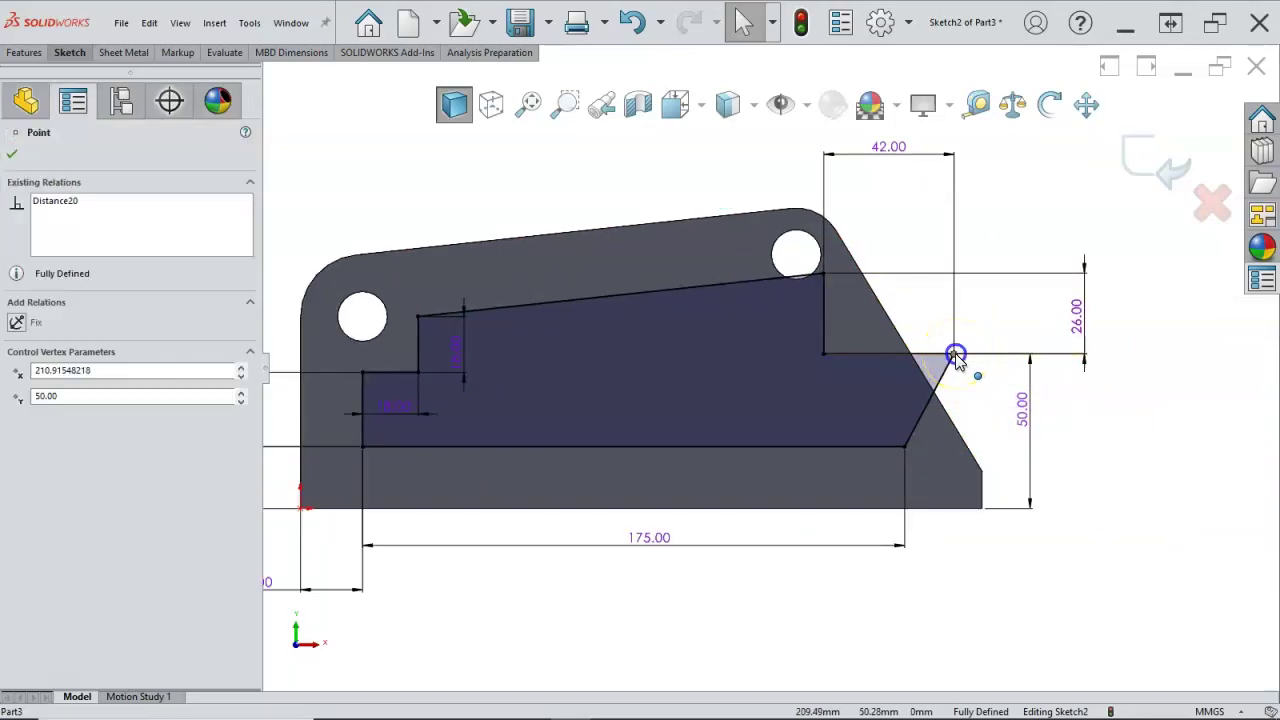
pyautogui.click(752, 305)
pyautogui.click(983, 372)
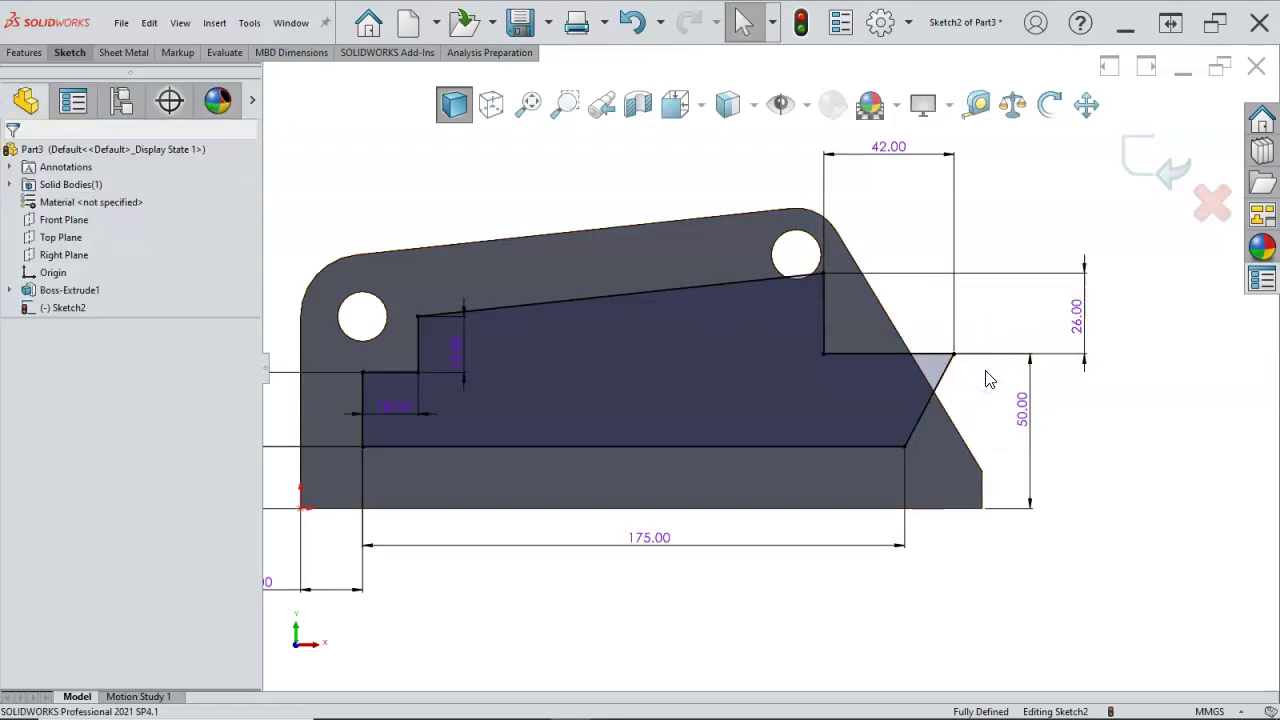
# Undo the parallel relation and dimension the right step's corner 45 mm from the lower-right edge.
pyautogui.hotkey('ctrl', 'z')
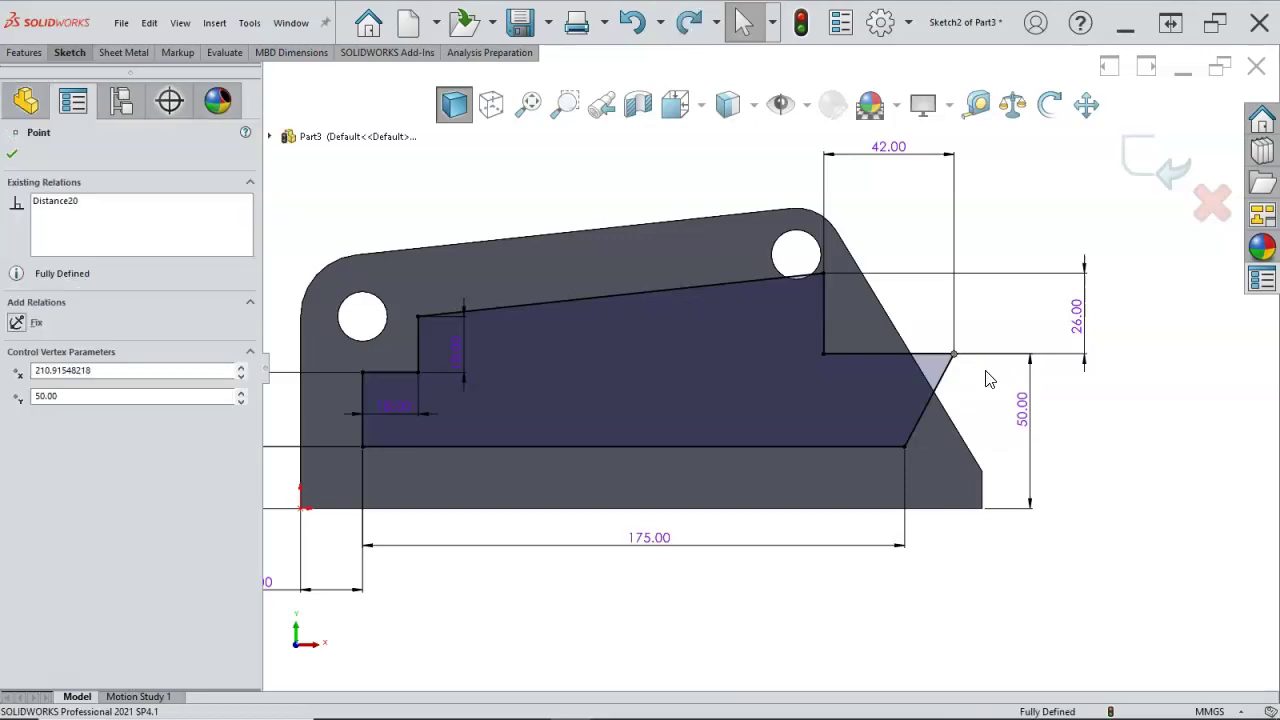
pyautogui.hotkey('ctrl', 'z')
pyautogui.rightClick(986, 373)
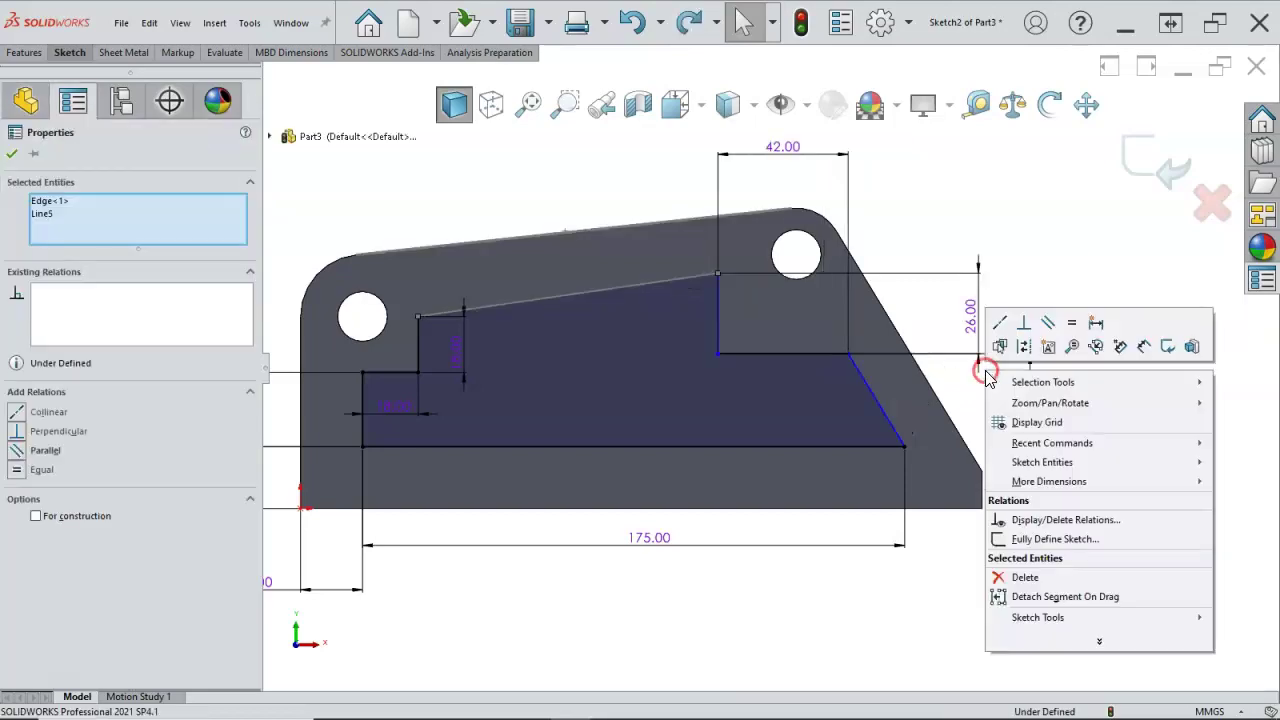
pyautogui.click(1143, 346)
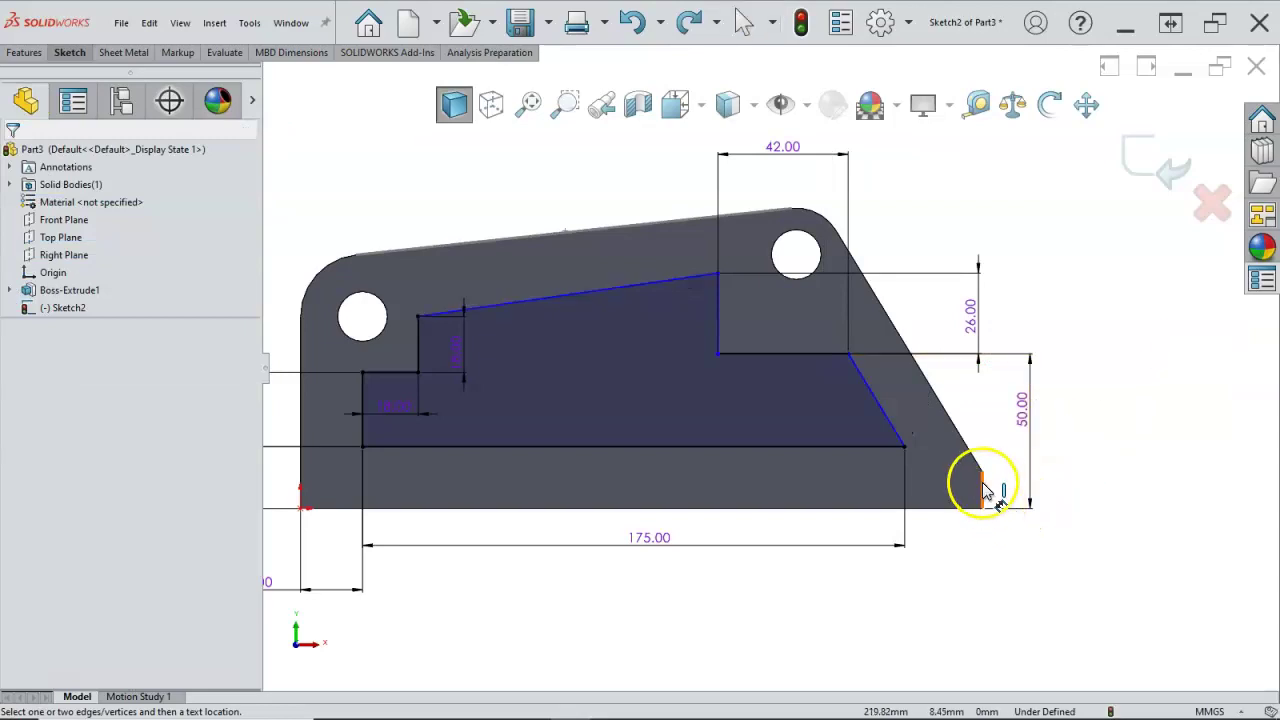
pyautogui.click(849, 356)
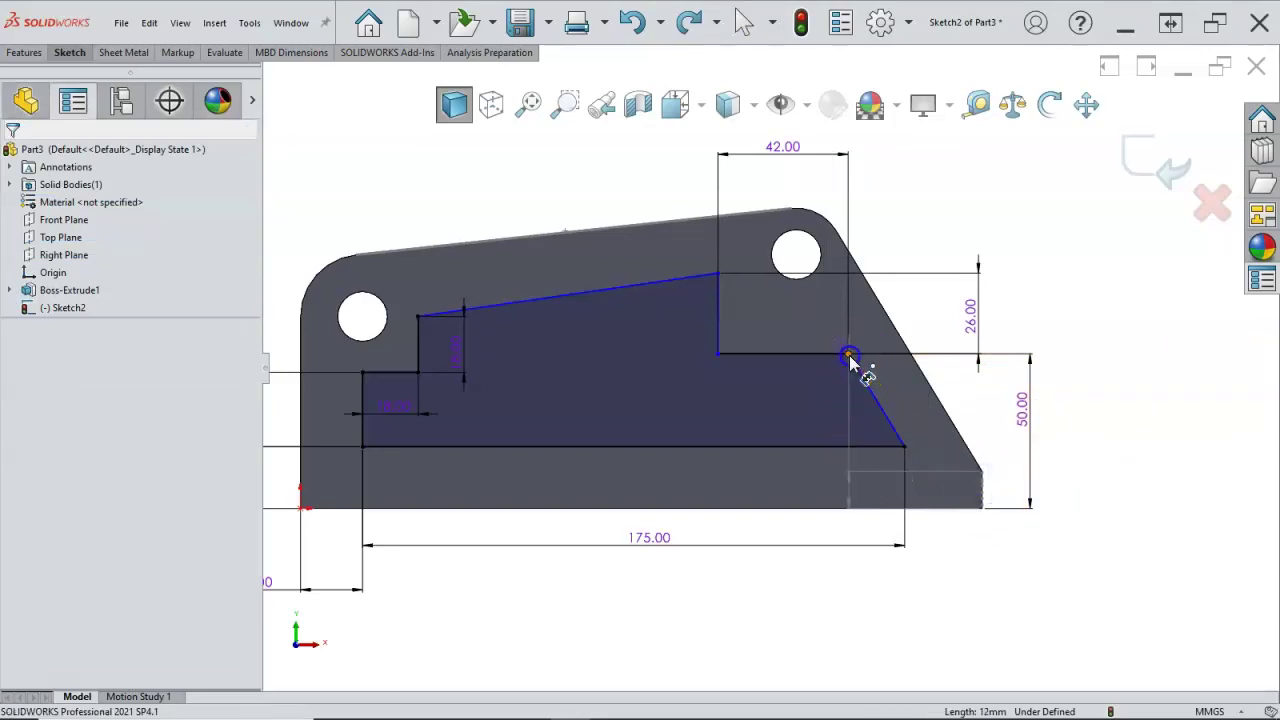
pyautogui.click(919, 466)
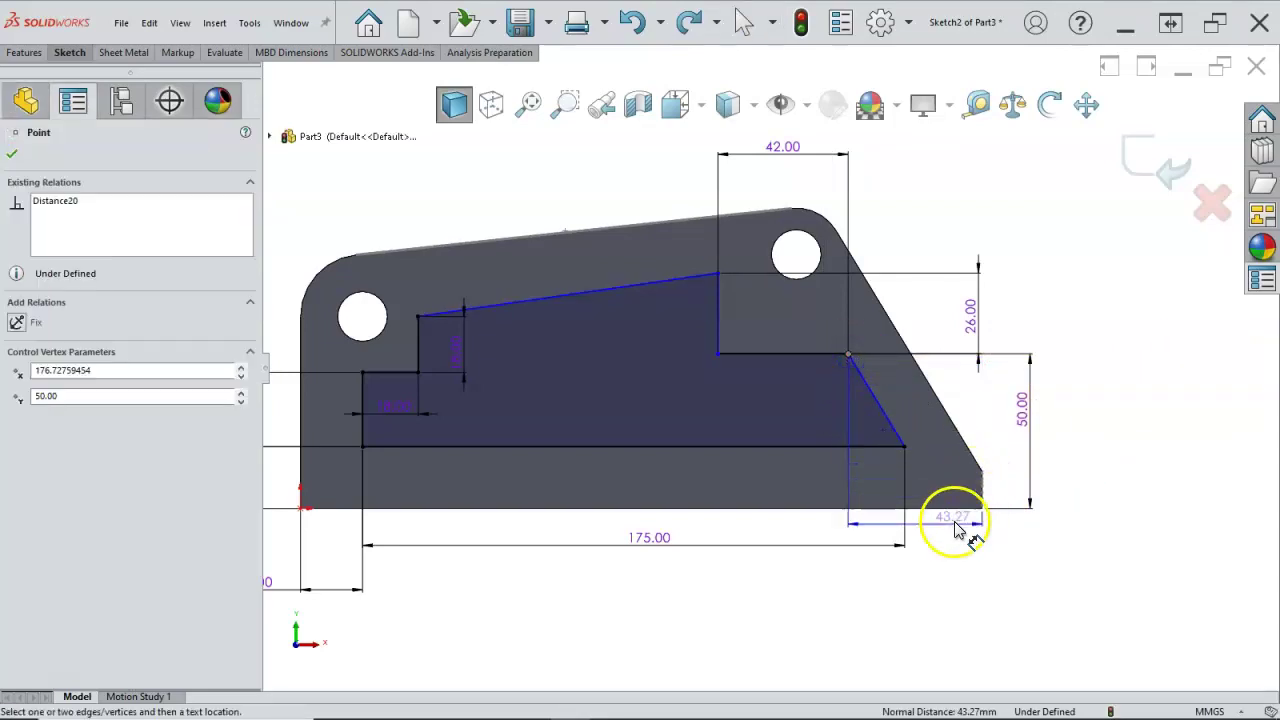
pyautogui.click(940, 548)
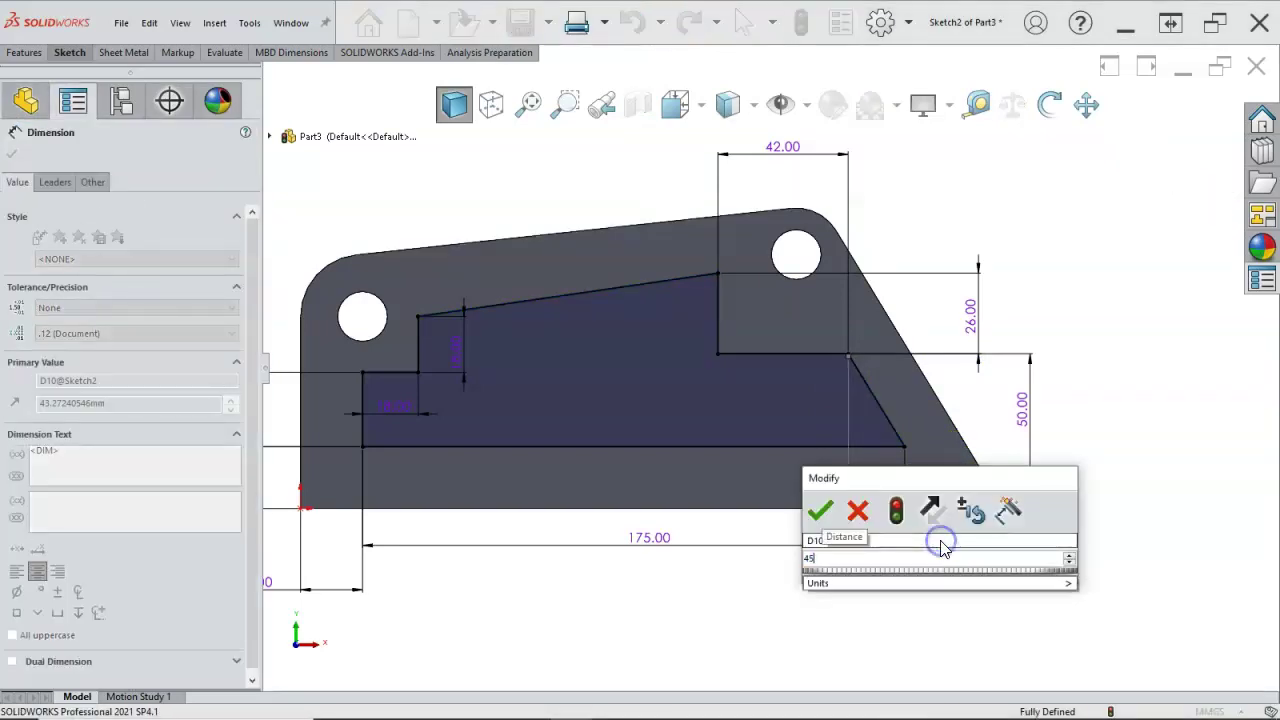
pyautogui.press('Return')
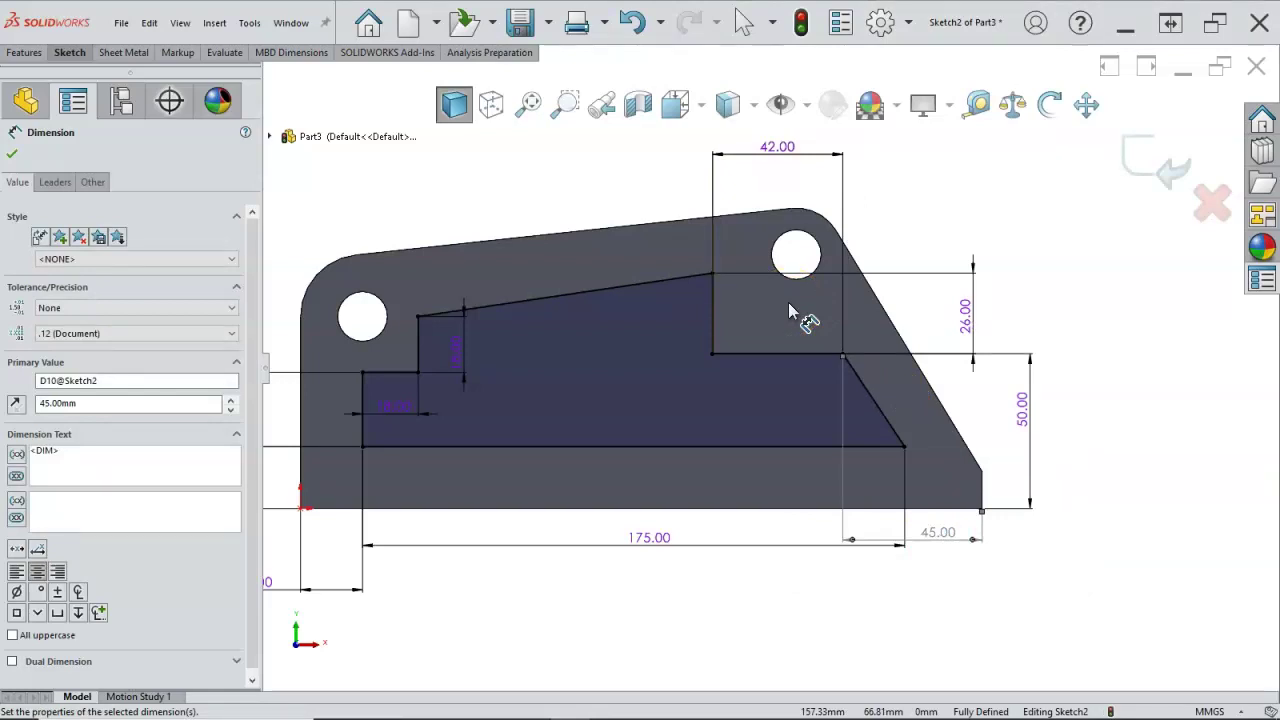
# Exit dimensioning, check the sloped inner lines against the outer edge, and zoom out.
pyautogui.rightClick(1004, 279)
pyautogui.click(1032, 316)
pyautogui.click(593, 288)
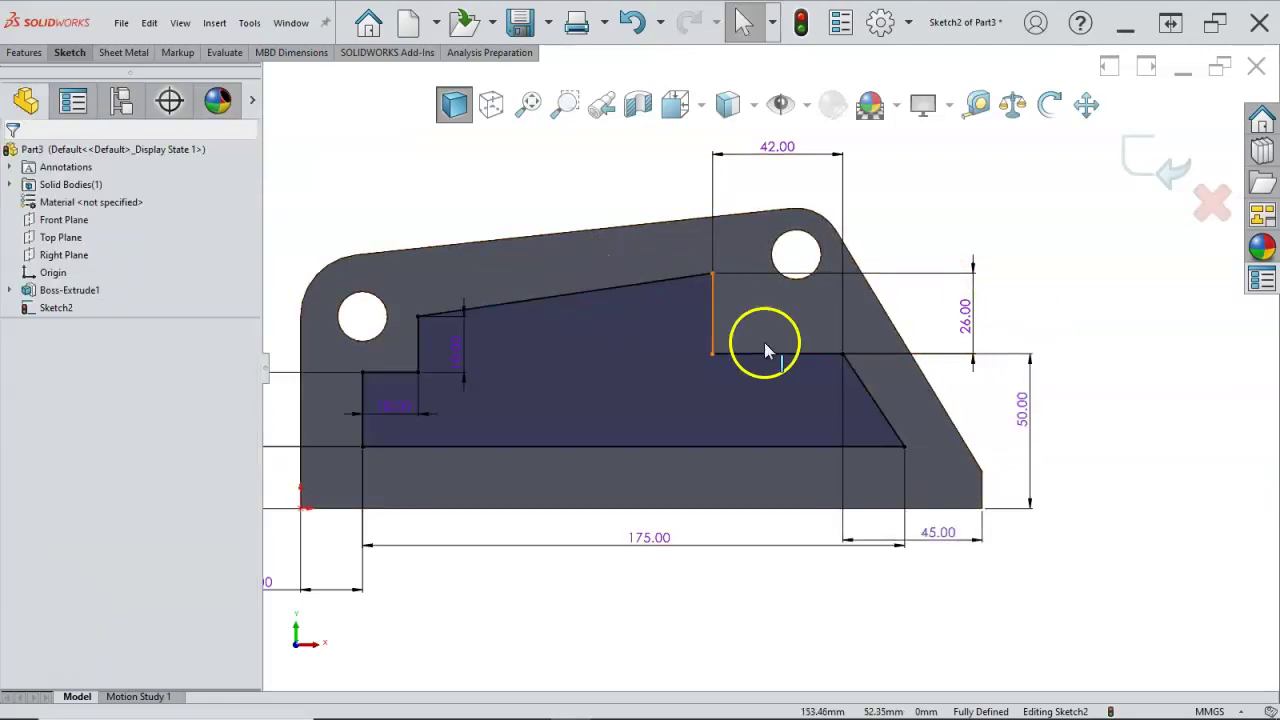
pyautogui.click(871, 401)
pyautogui.keyDown('ctrl'); pyautogui.click(928, 387); pyautogui.keyUp('ctrl')
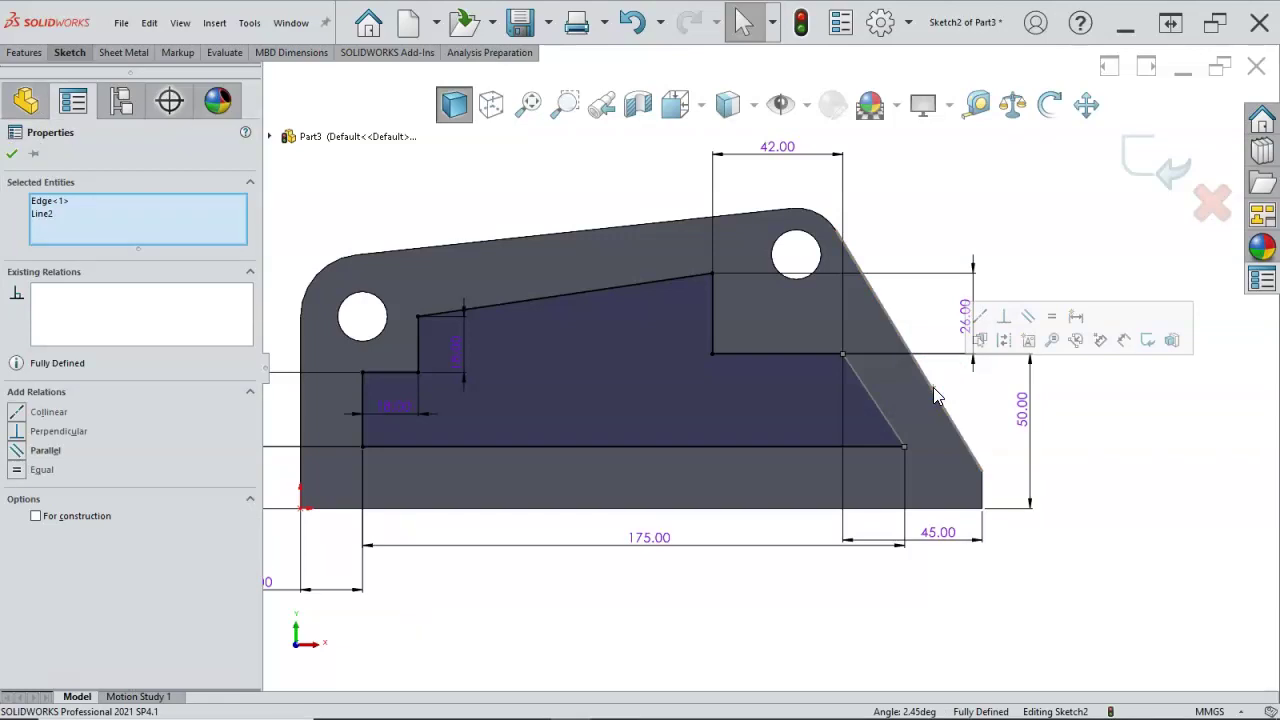
pyautogui.click(1087, 427)
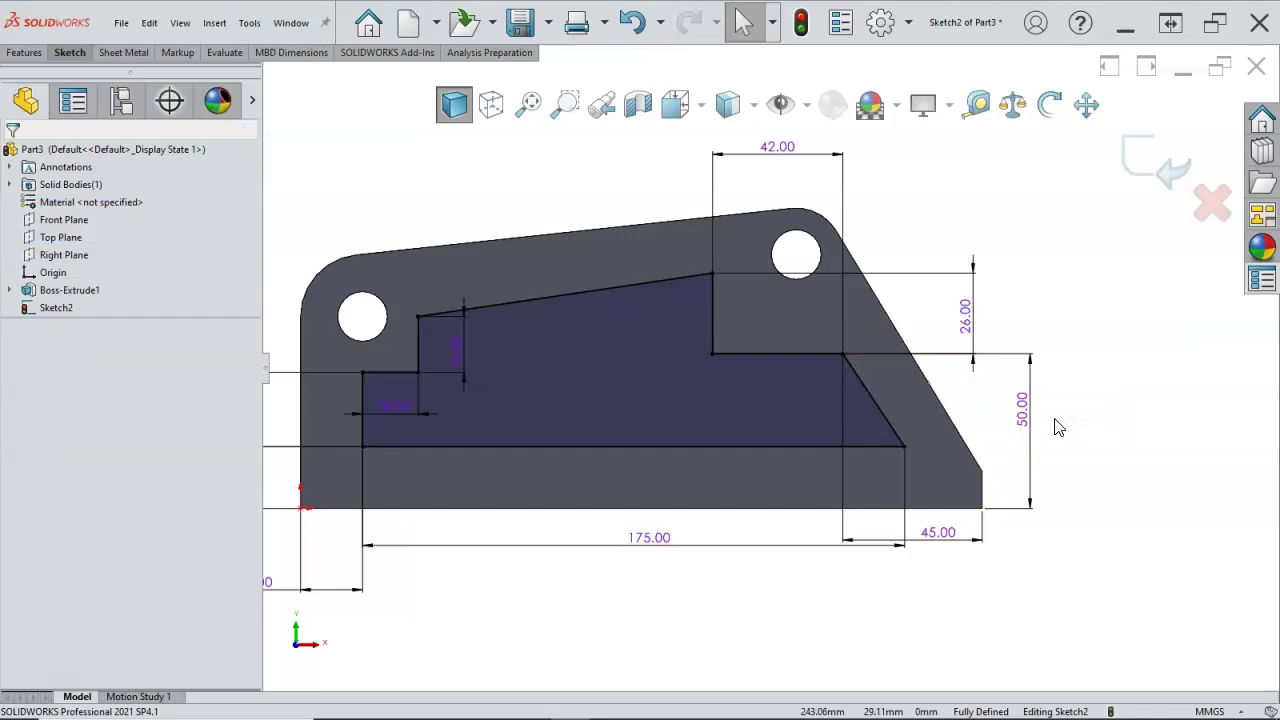
pyautogui.press('z')
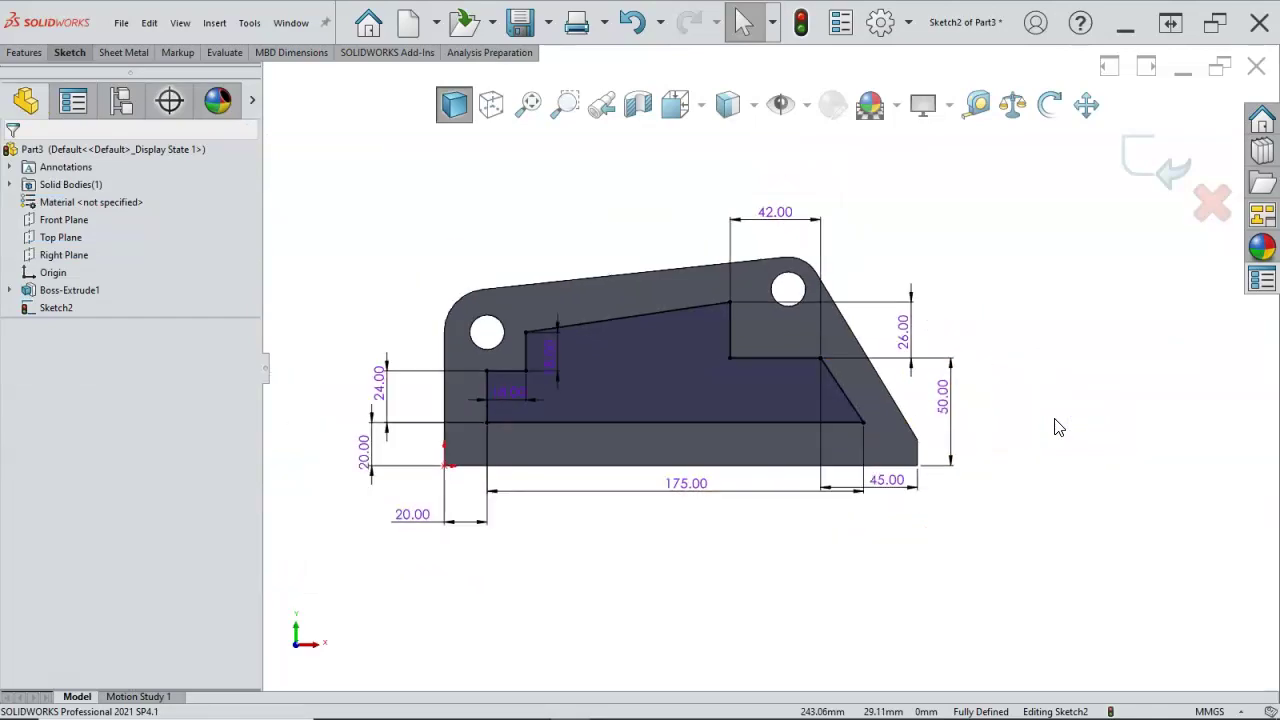
# Extruded Cut the stepped profile with Up To Next, then orbit to inspect the opening.
pyautogui.click(13, 56)
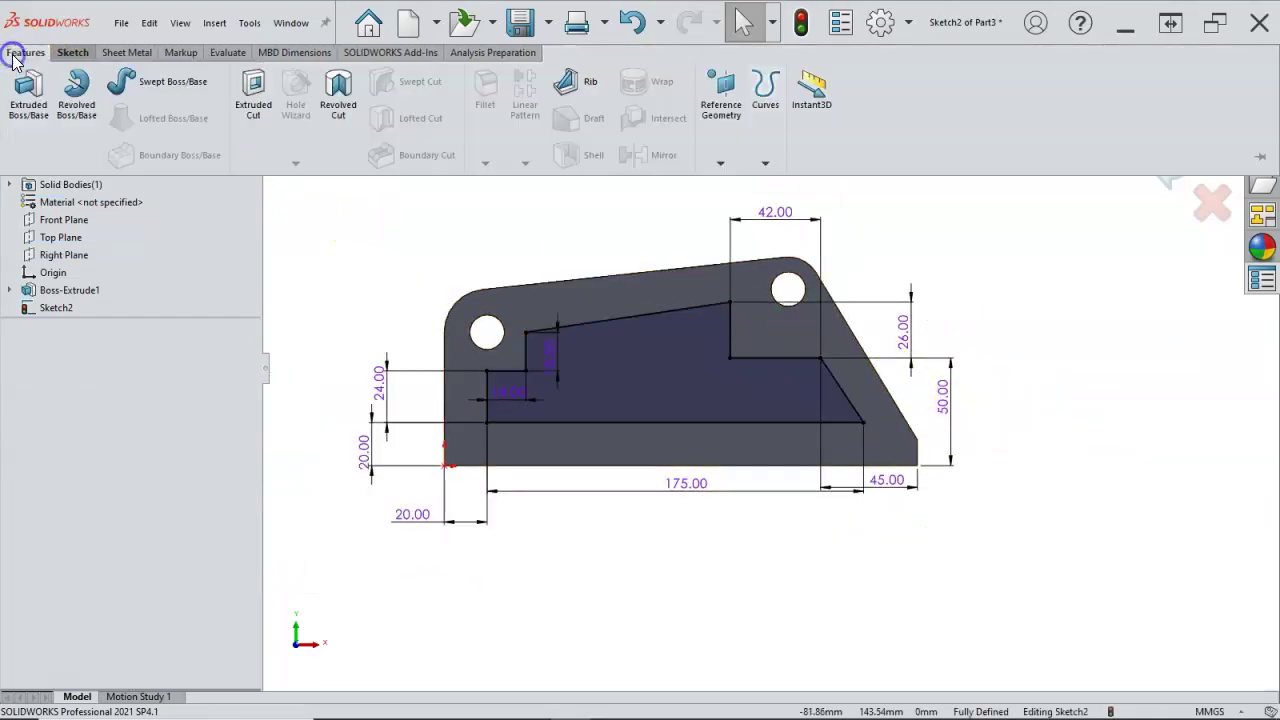
pyautogui.click(258, 104)
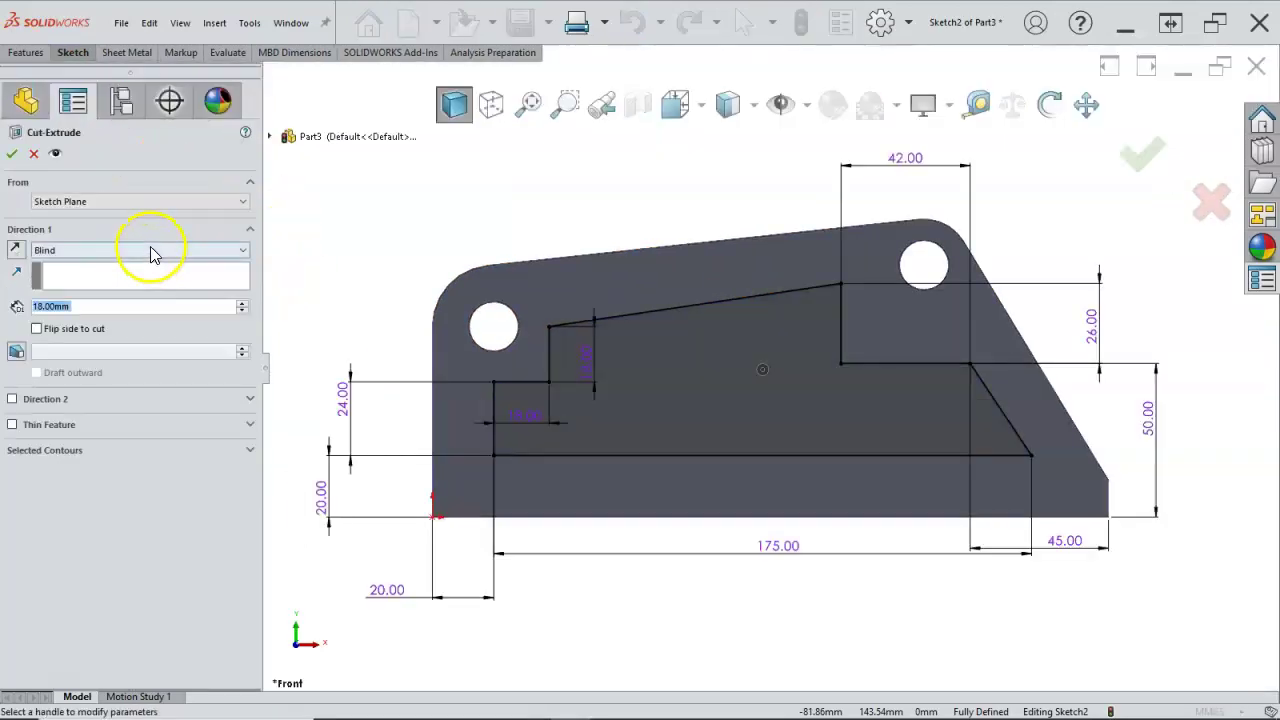
pyautogui.click(148, 250)
pyautogui.click(110, 295)
pyautogui.click(13, 153)
pyautogui.moveTo(634, 339); pyautogui.dragTo(593, 430)
pyautogui.press('Escape')
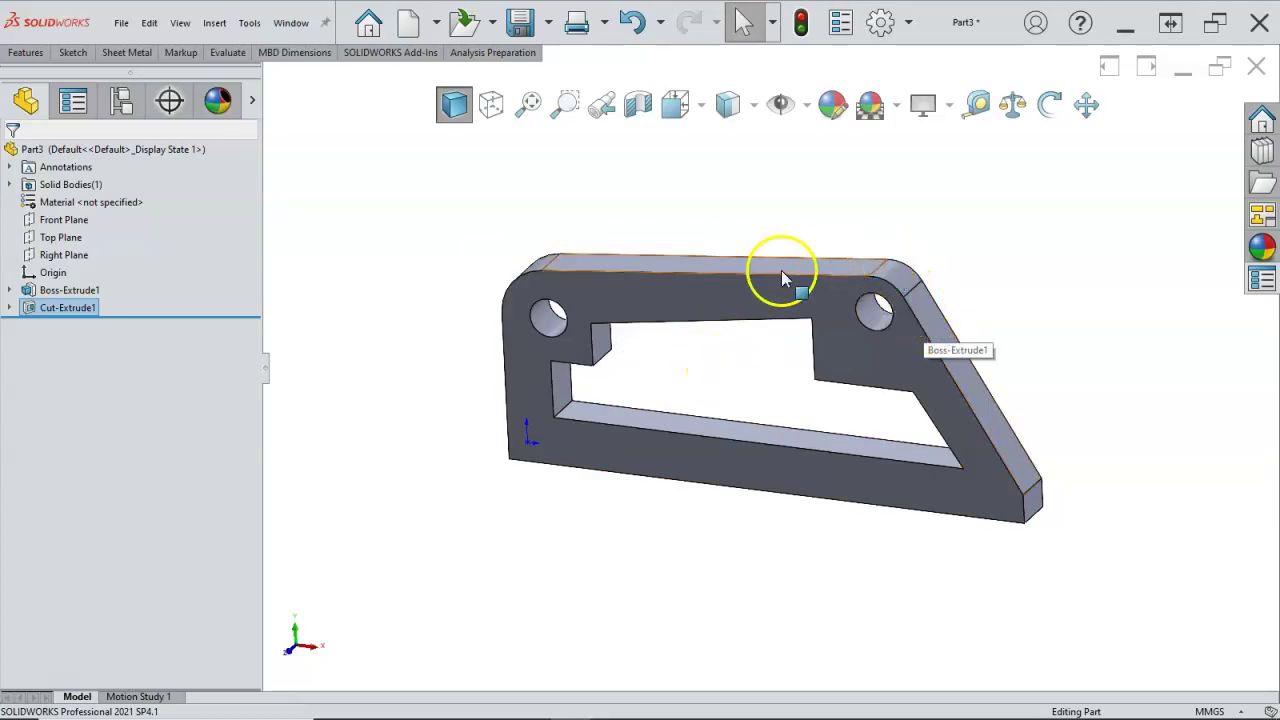
# Orbit the part and open a sketch on the plate's long bottom face.
pyautogui.moveTo(680, 349)
pyautogui.mouseDown(button='middle')
pyautogui.moveTo(691, 286)
pyautogui.moveTo(727, 250)
pyautogui.moveTo(743, 337)
pyautogui.moveTo(749, 271)
pyautogui.mouseUp(button='middle')
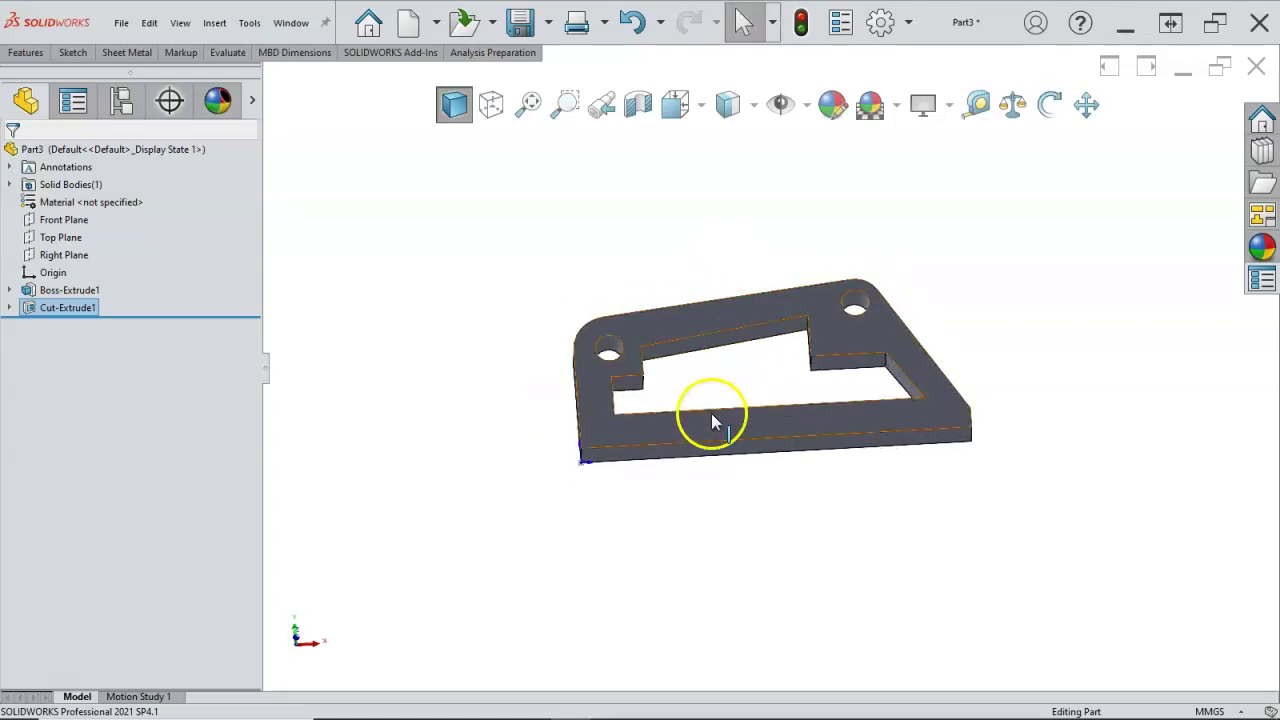
pyautogui.click(694, 450)
pyautogui.click(765, 404)
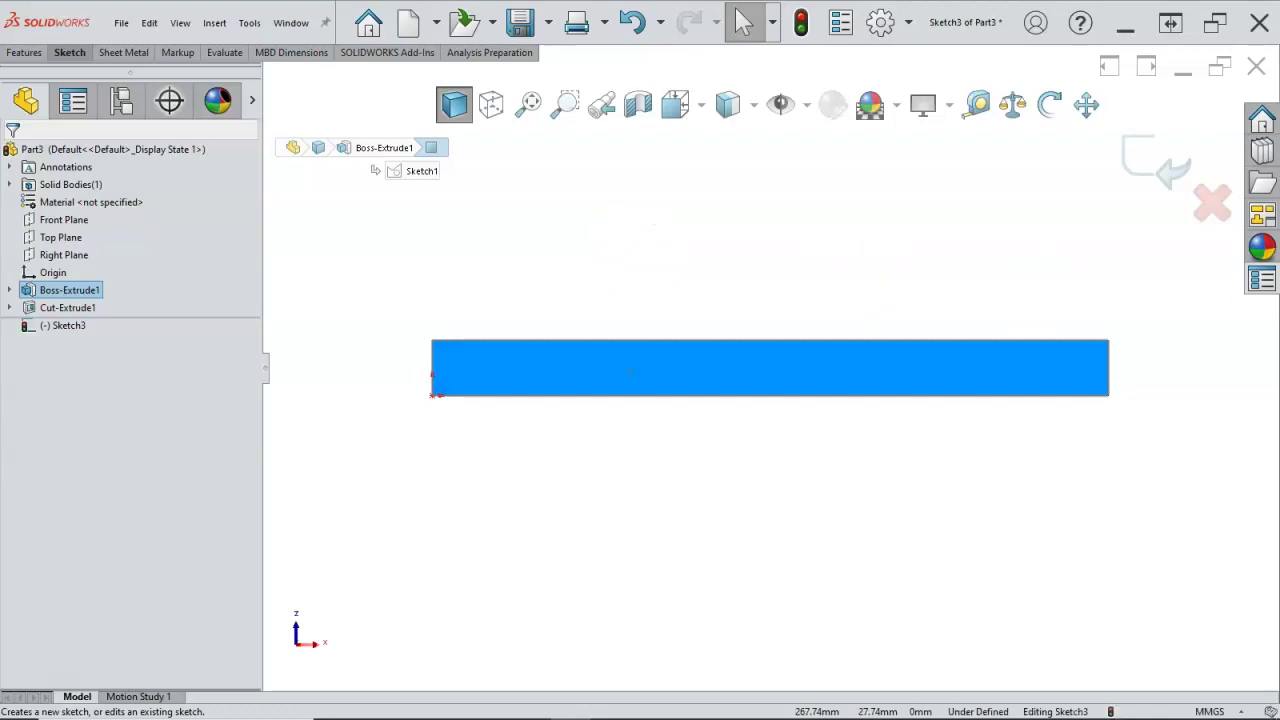
pyautogui.moveTo(1279, 12); pyautogui.dragTo(540, 12)
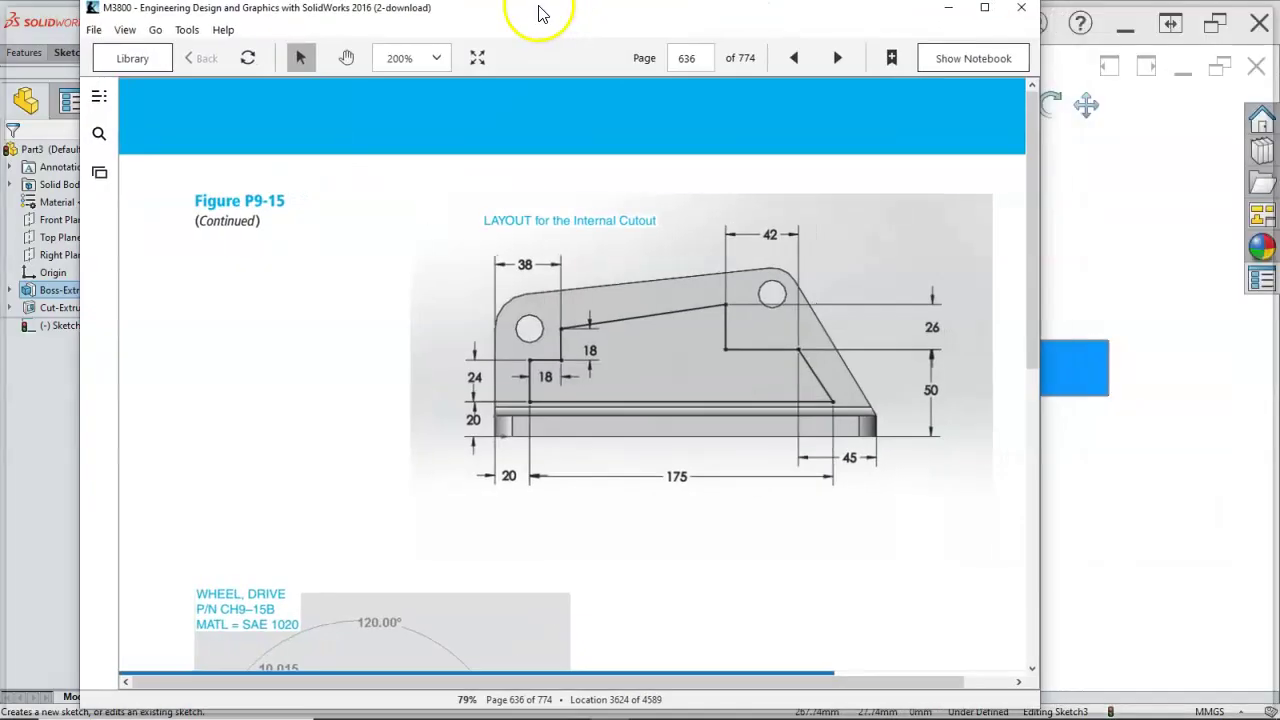
pyautogui.doubleClick(540, 12)
pyautogui.scroll(3, 892, 312)
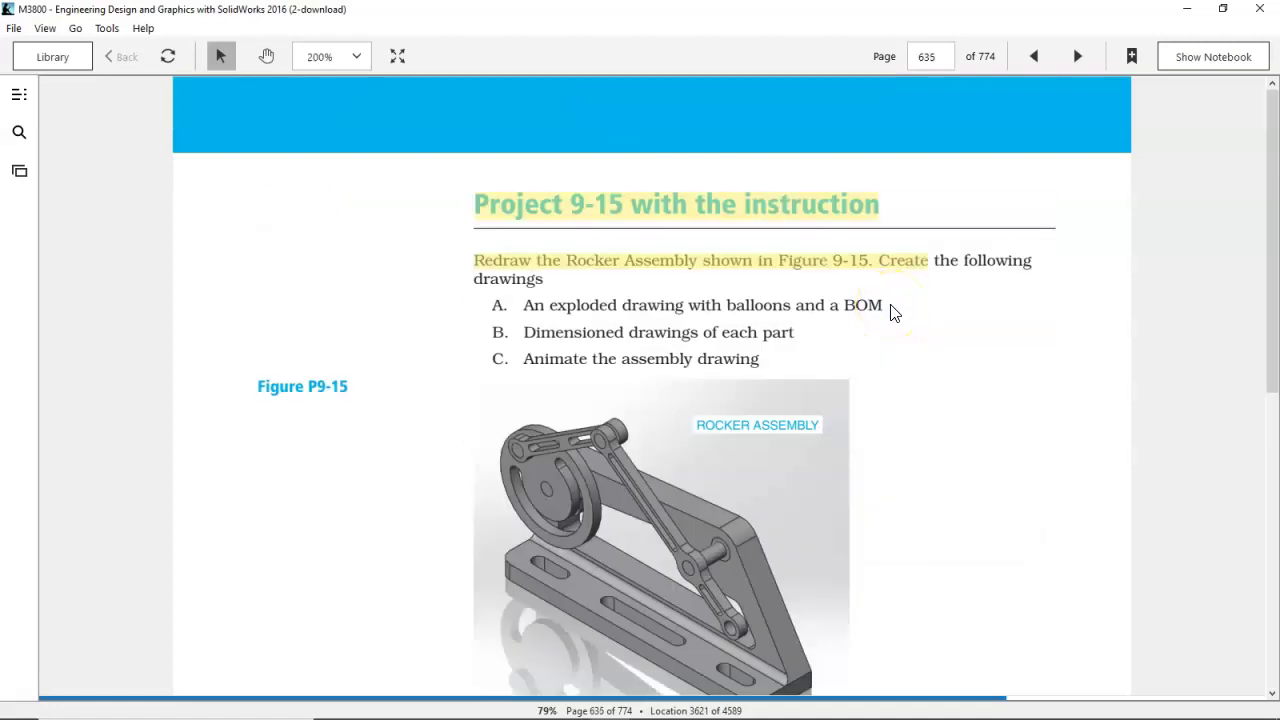
pyautogui.scroll(-8, 893, 312)
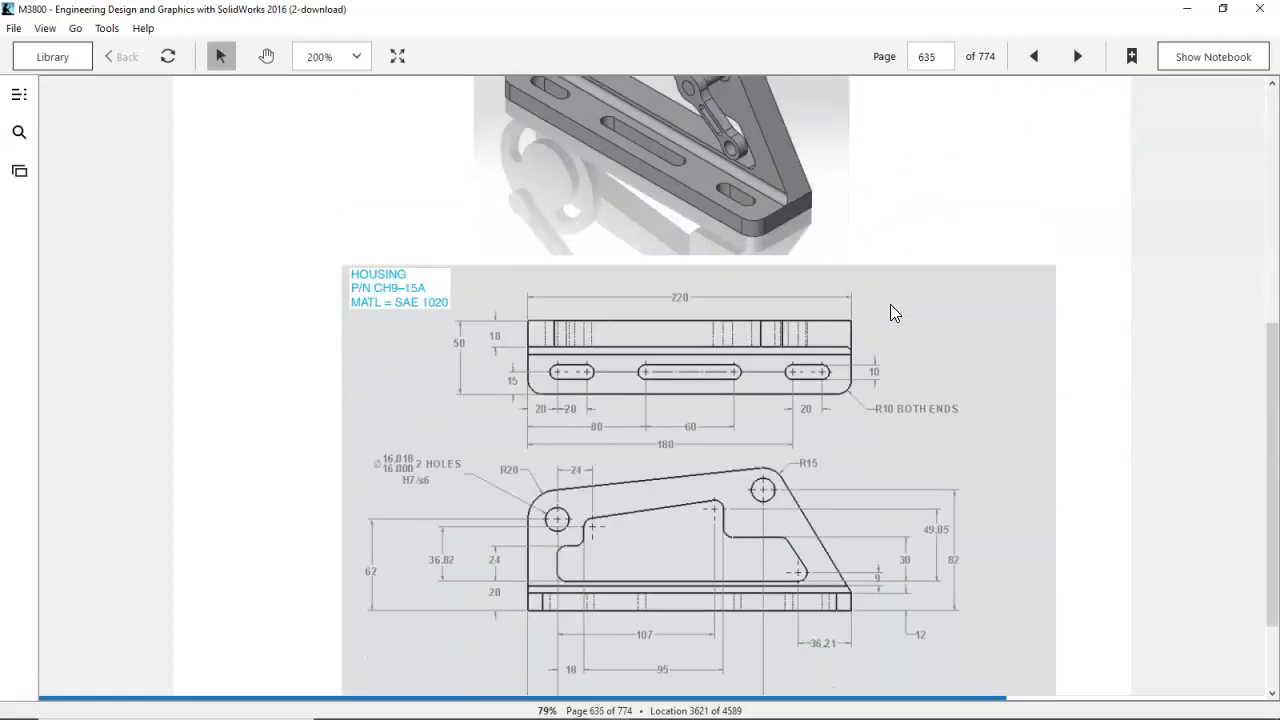
pyautogui.click(812, 334)
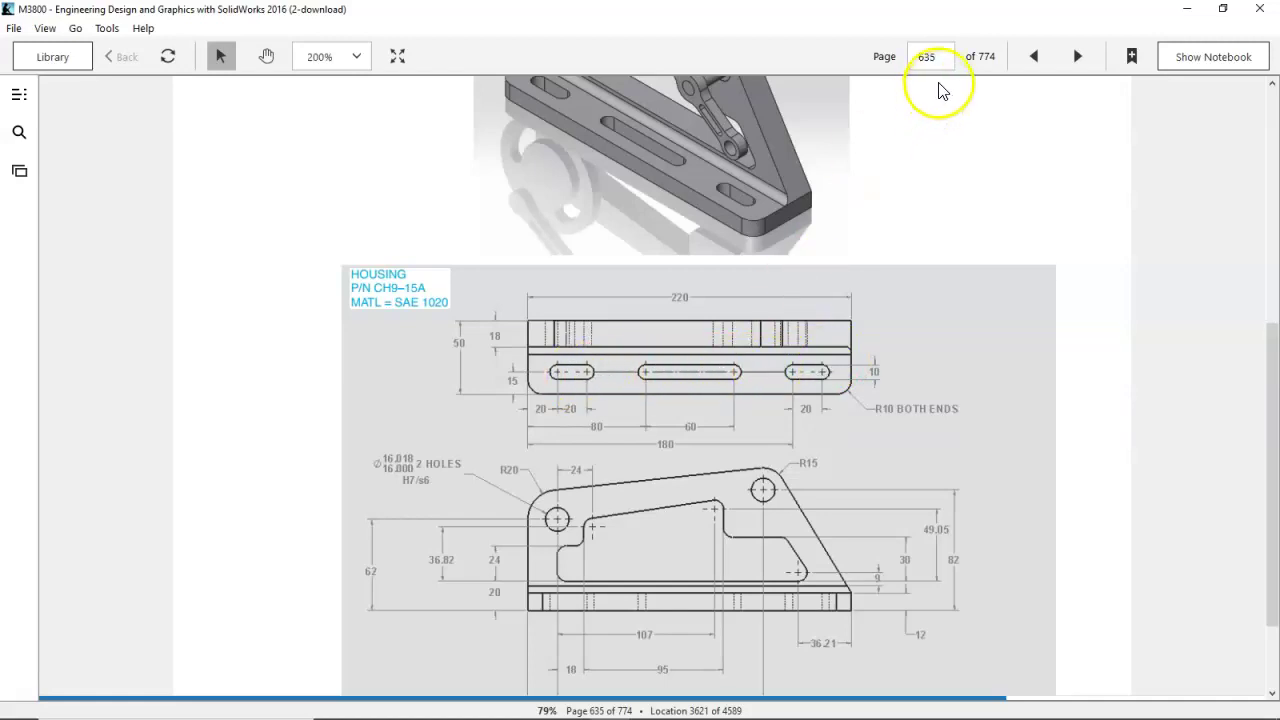
pyautogui.moveTo(945, 23); pyautogui.dragTo(1276, 68)
pyautogui.hotkey('alt', 'Tab')
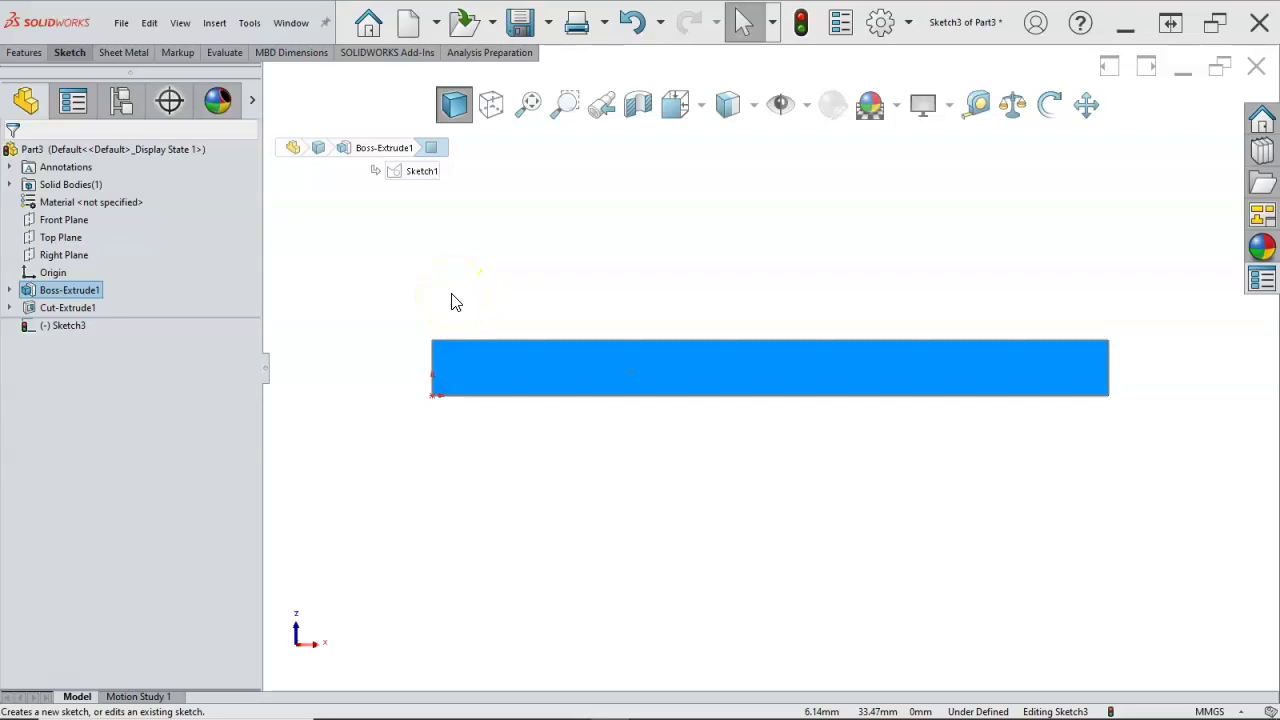
# Draw a corner rectangle from the body's bottom-left corner along the plate's bottom face.
pyautogui.rightClick(635, 359)
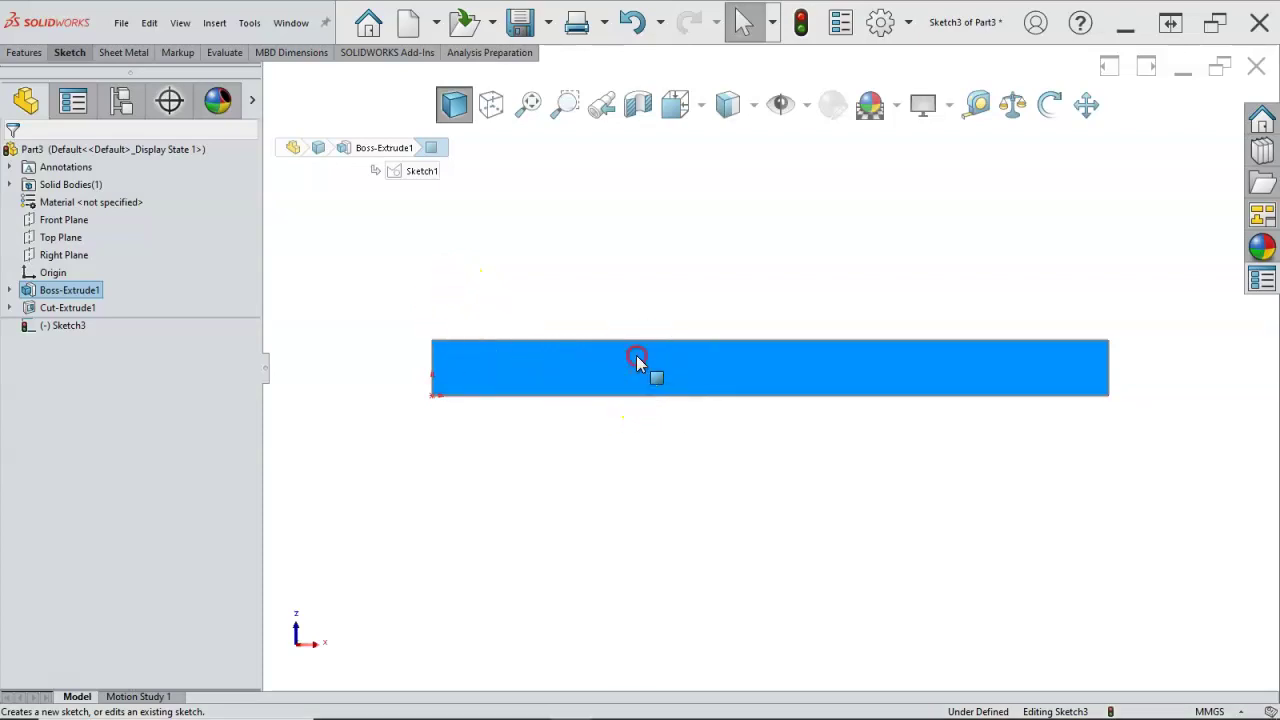
pyautogui.click(541, 284)
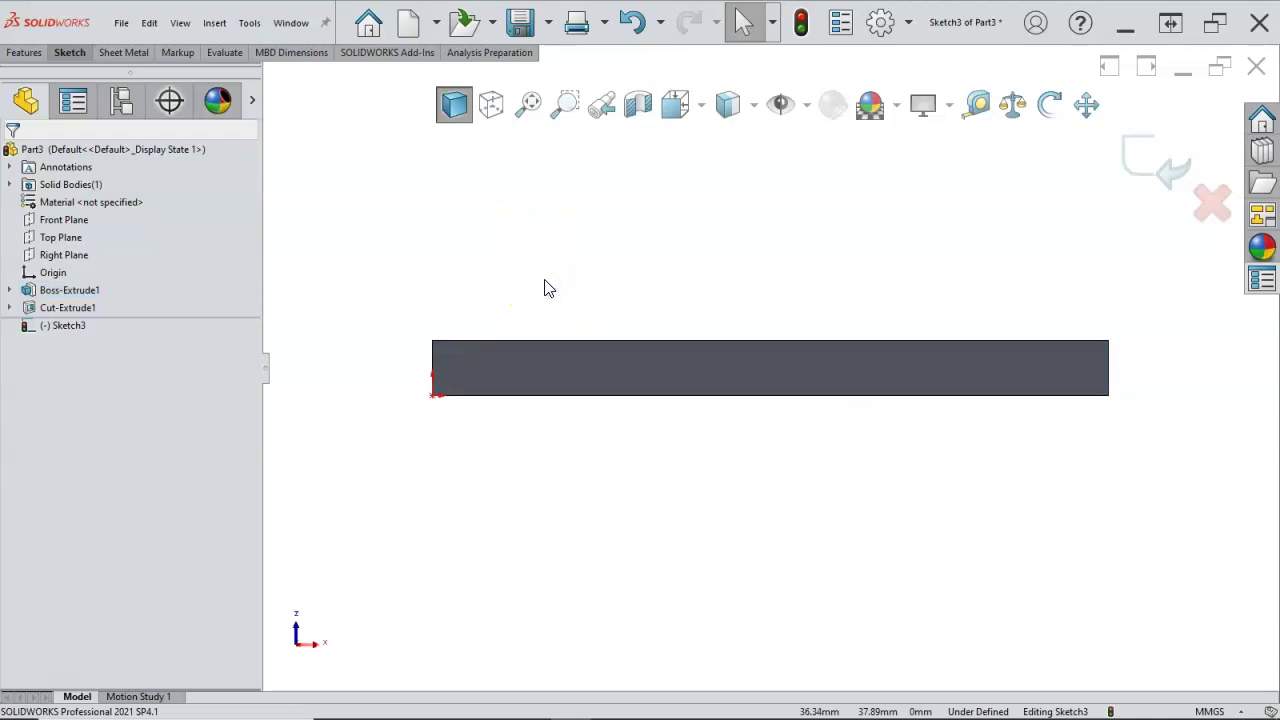
pyautogui.press('s')
pyautogui.click(571, 377)
pyautogui.click(436, 395)
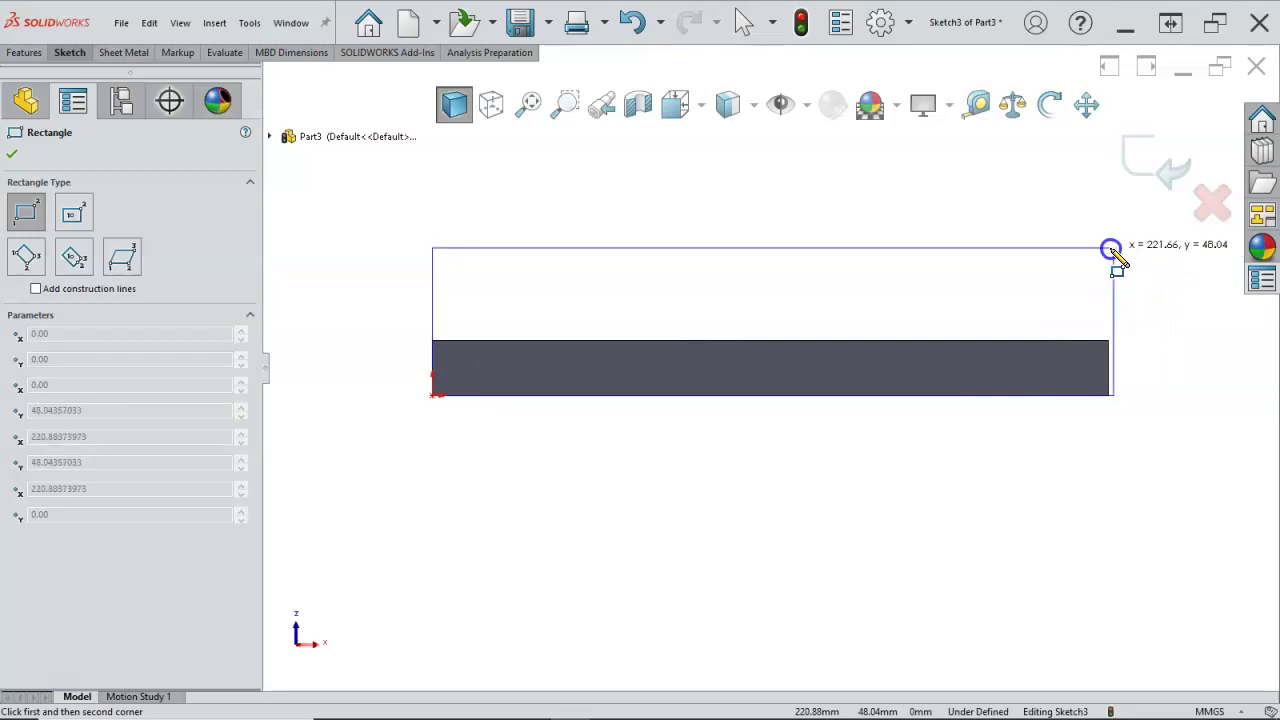
pyautogui.click(1111, 249)
pyautogui.rightClick(1111, 249)
pyautogui.click(1077, 298)
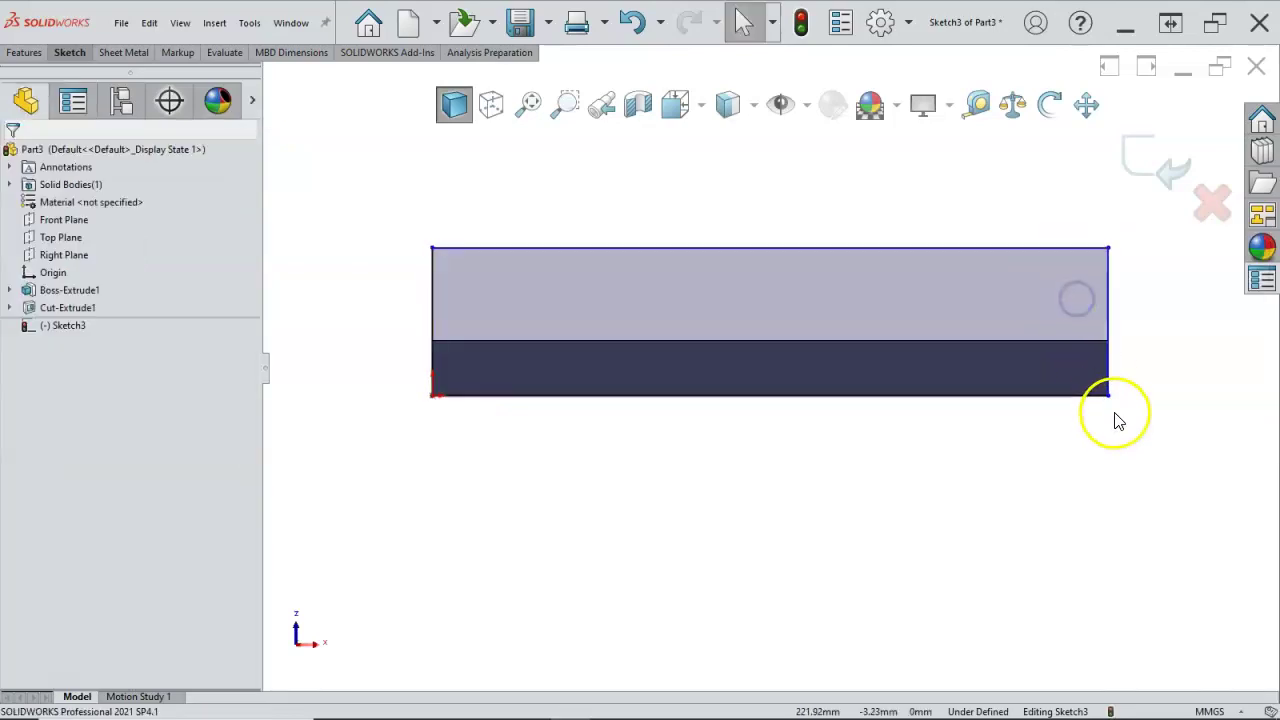
pyautogui.moveTo(1111, 396)
pyautogui.mouseDown()
pyautogui.moveTo(1135, 403)
pyautogui.moveTo(1110, 394)
pyautogui.mouseUp()
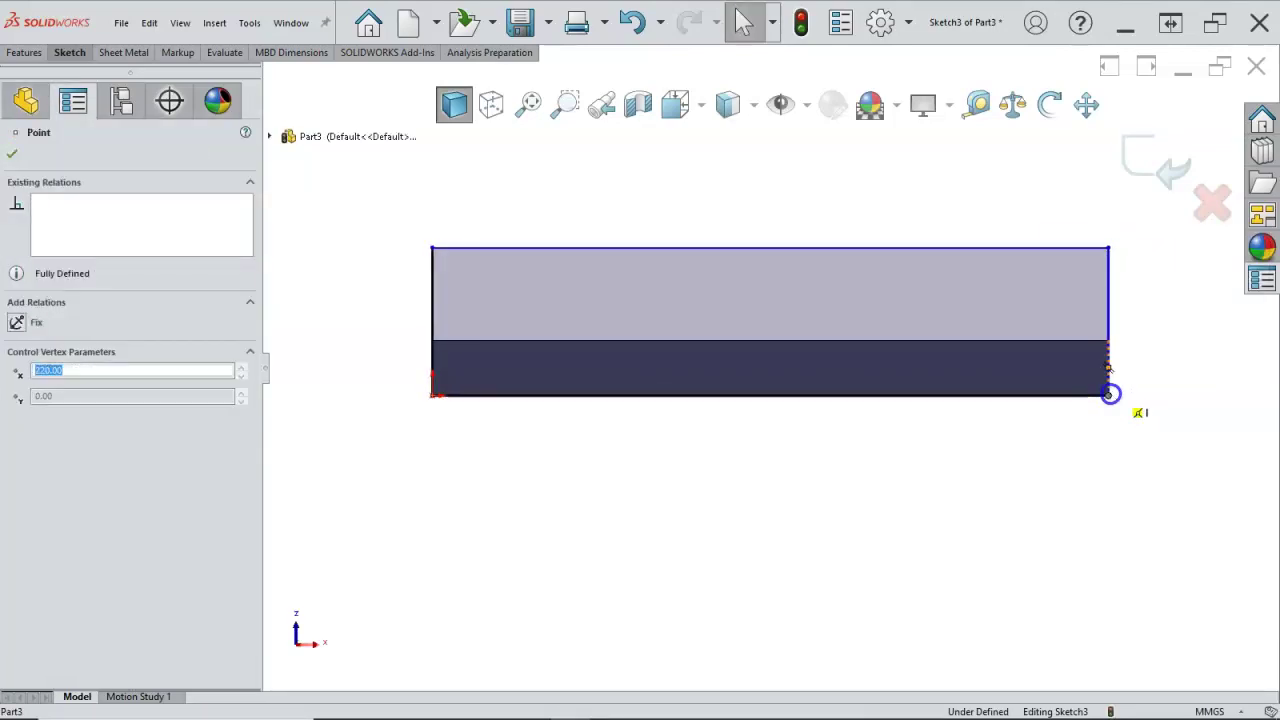
pyautogui.press('Escape')
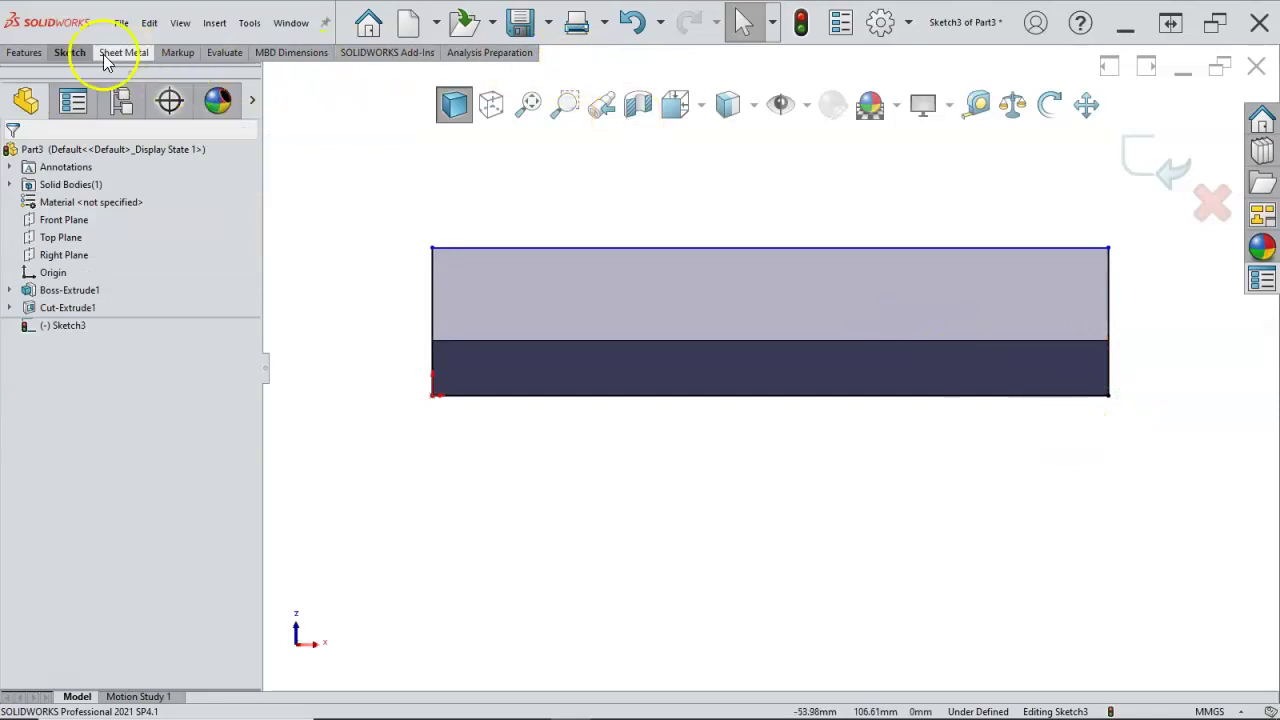
# Turn on Shaded Sketch Contours and dimension the rectangle's height to 50 mm.
pyautogui.click(67, 52)
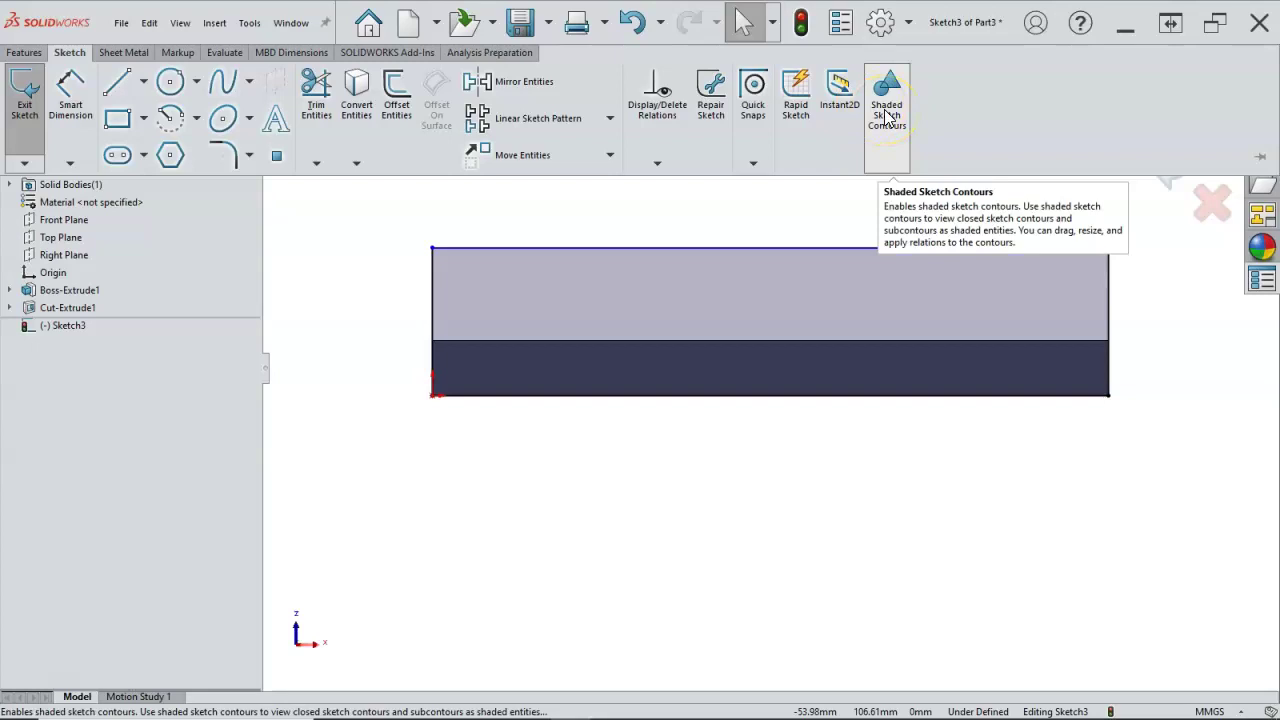
pyautogui.click(886, 115)
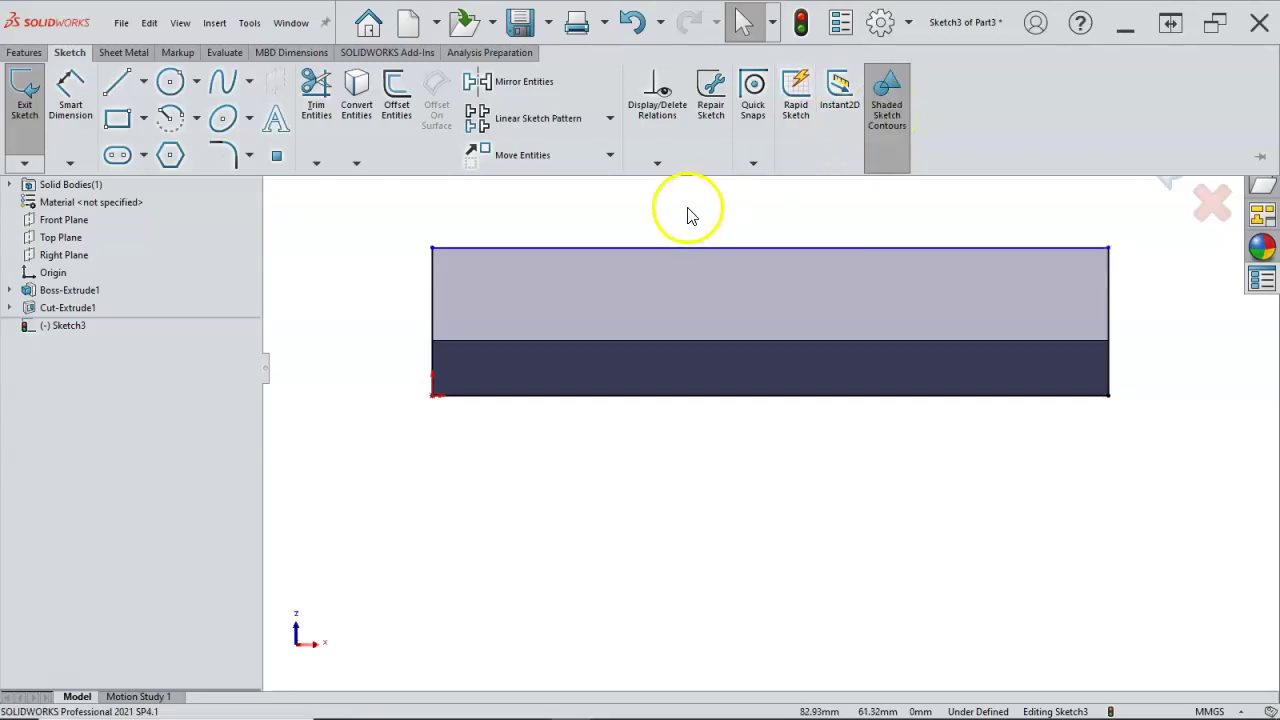
pyautogui.rightClick(677, 214)
pyautogui.click(836, 194)
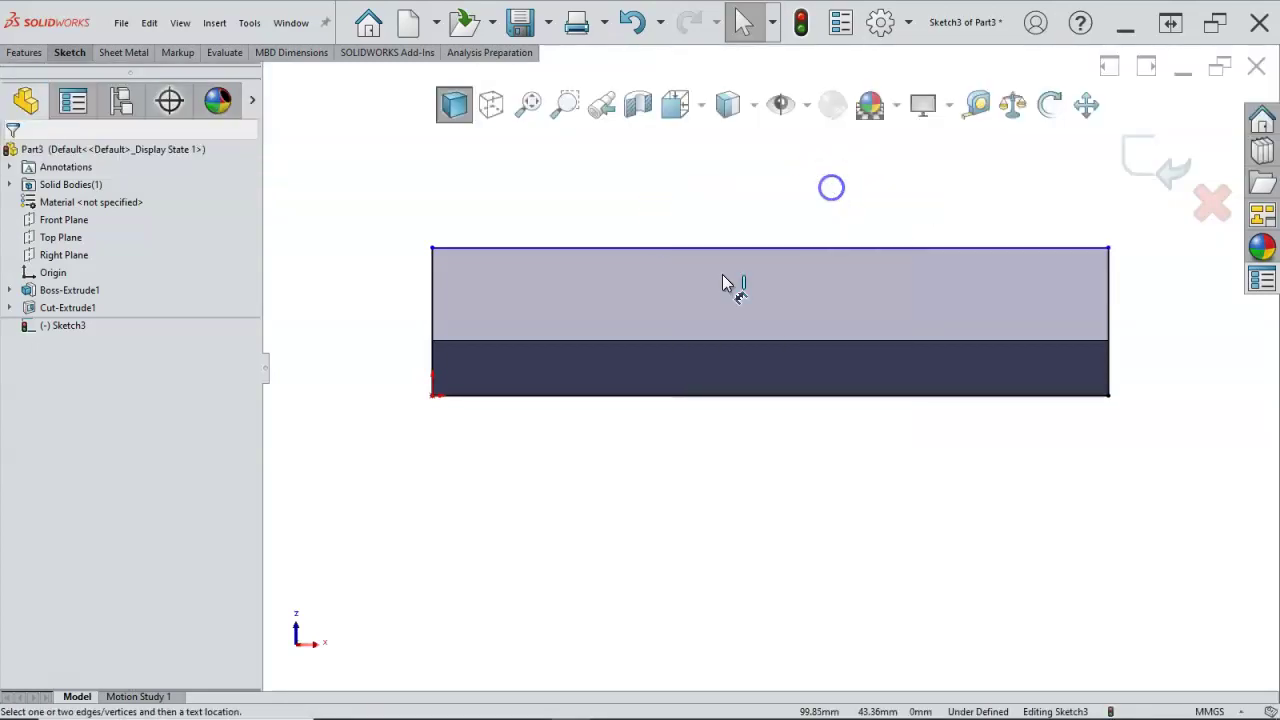
pyautogui.click(552, 396)
pyautogui.click(551, 251)
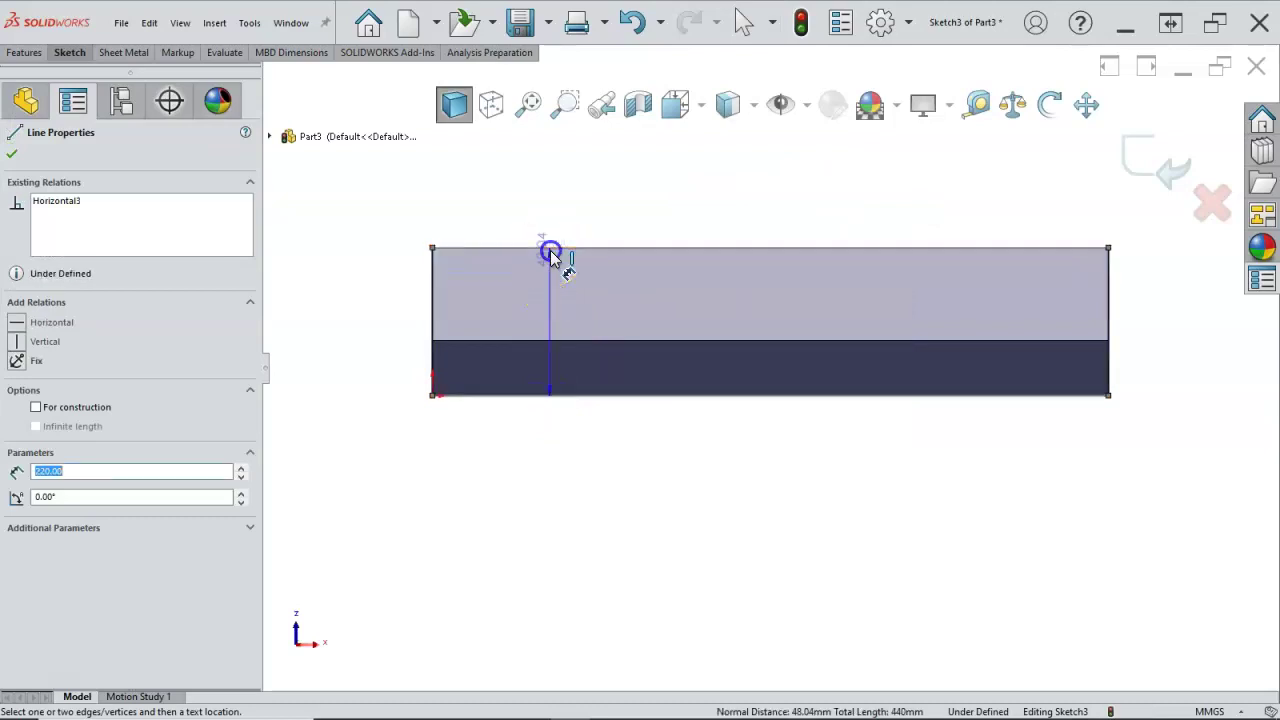
pyautogui.click(375, 295)
pyautogui.write('50')
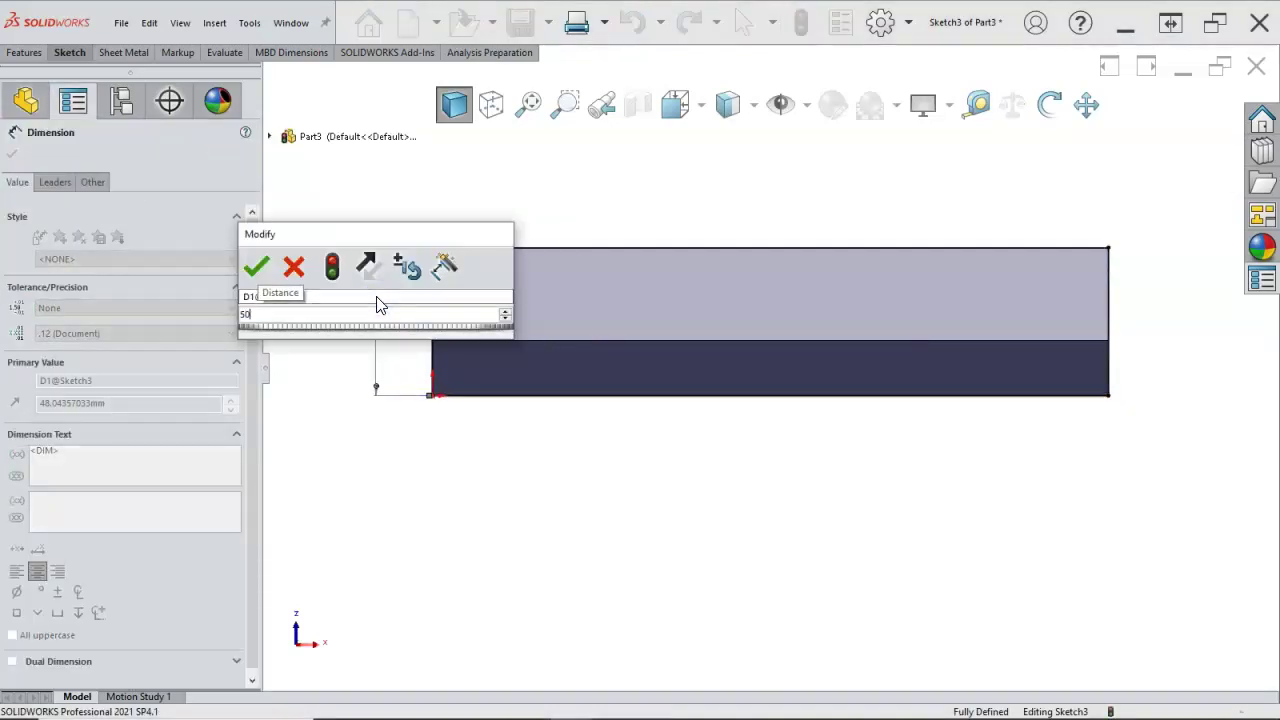
pyautogui.press('Return')
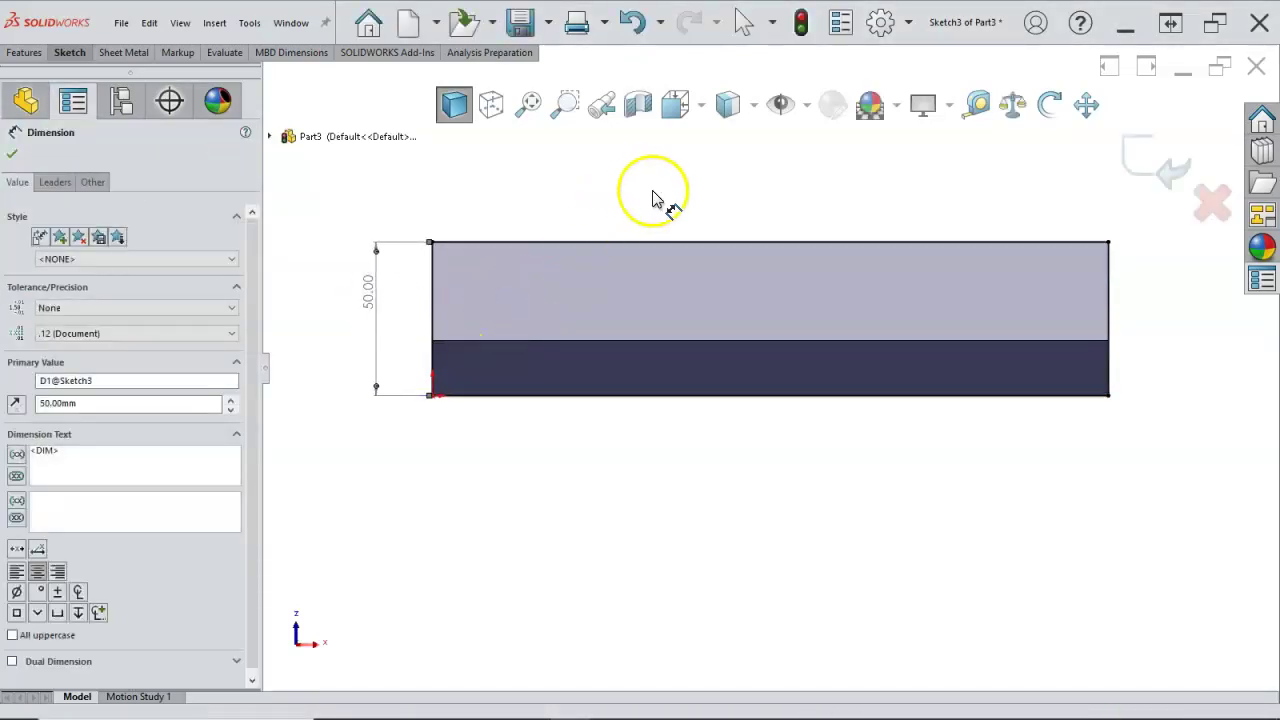
pyautogui.hotkey('ctrl', '7')
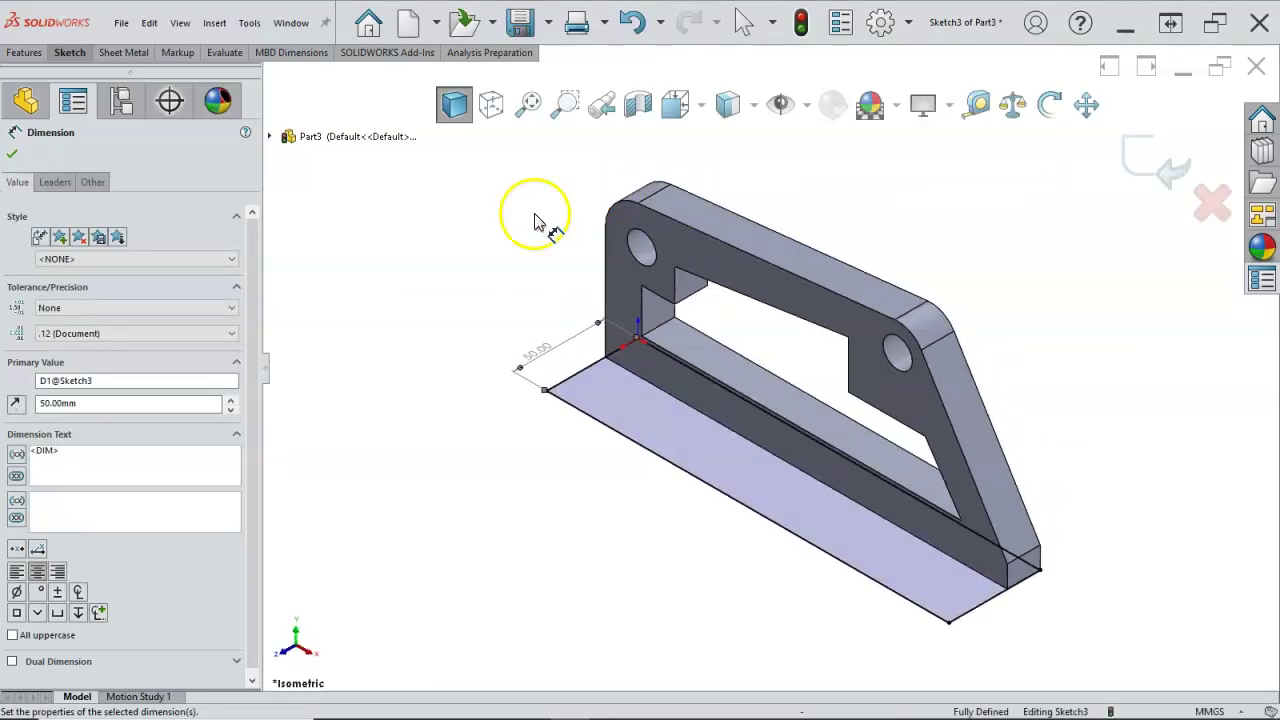
pyautogui.rightClick(492, 233)
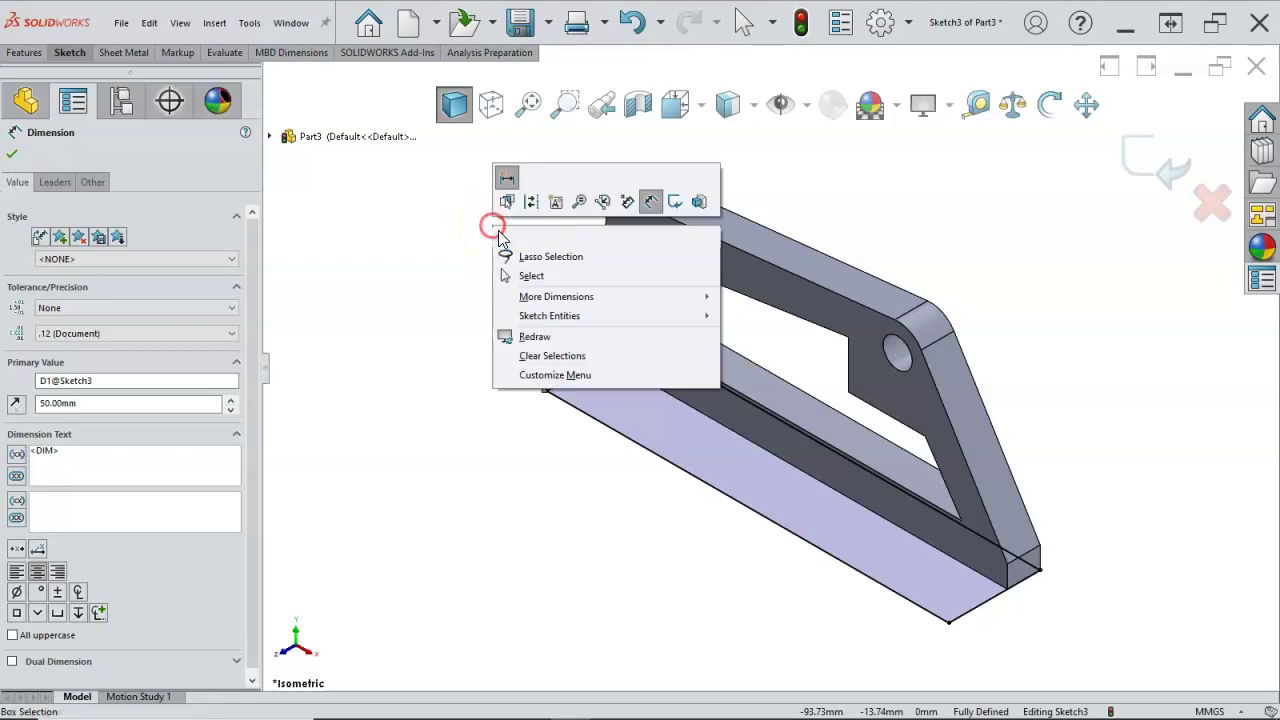
pyautogui.click(533, 271)
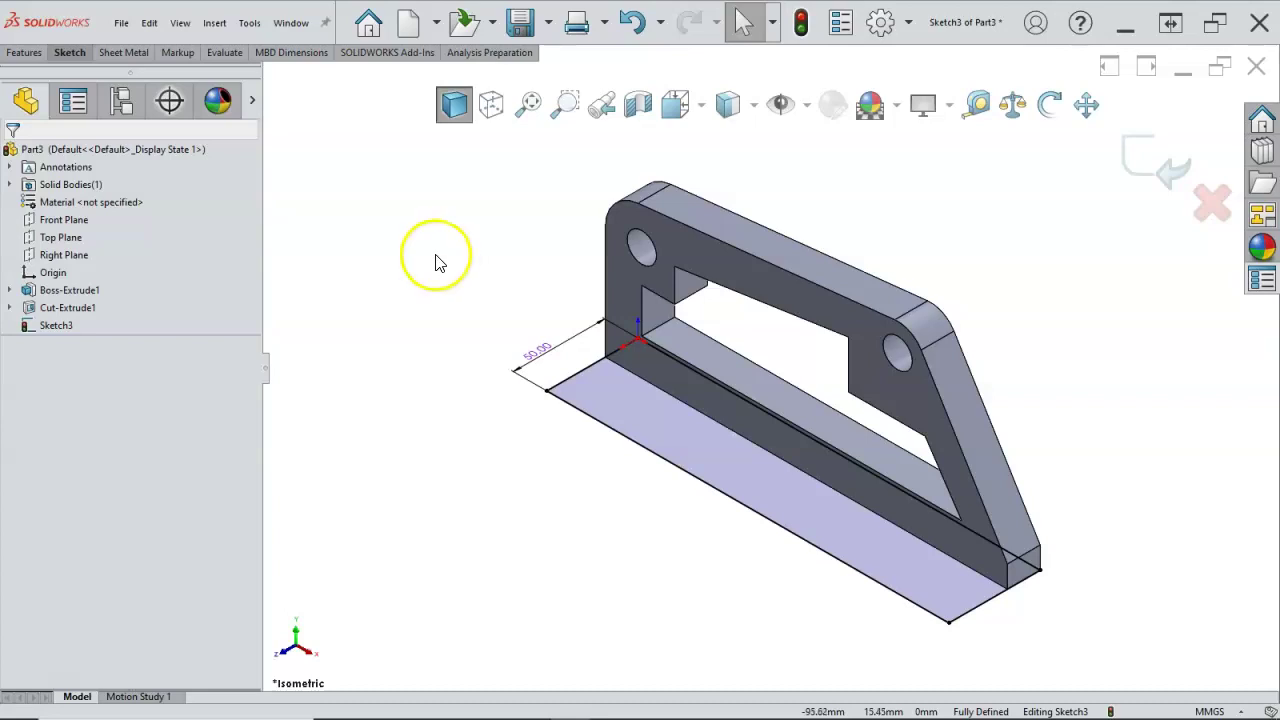
# Boss-extrude the rectangle Up To Vertex, ending at the plate's far corner vertex.
pyautogui.click(26, 53)
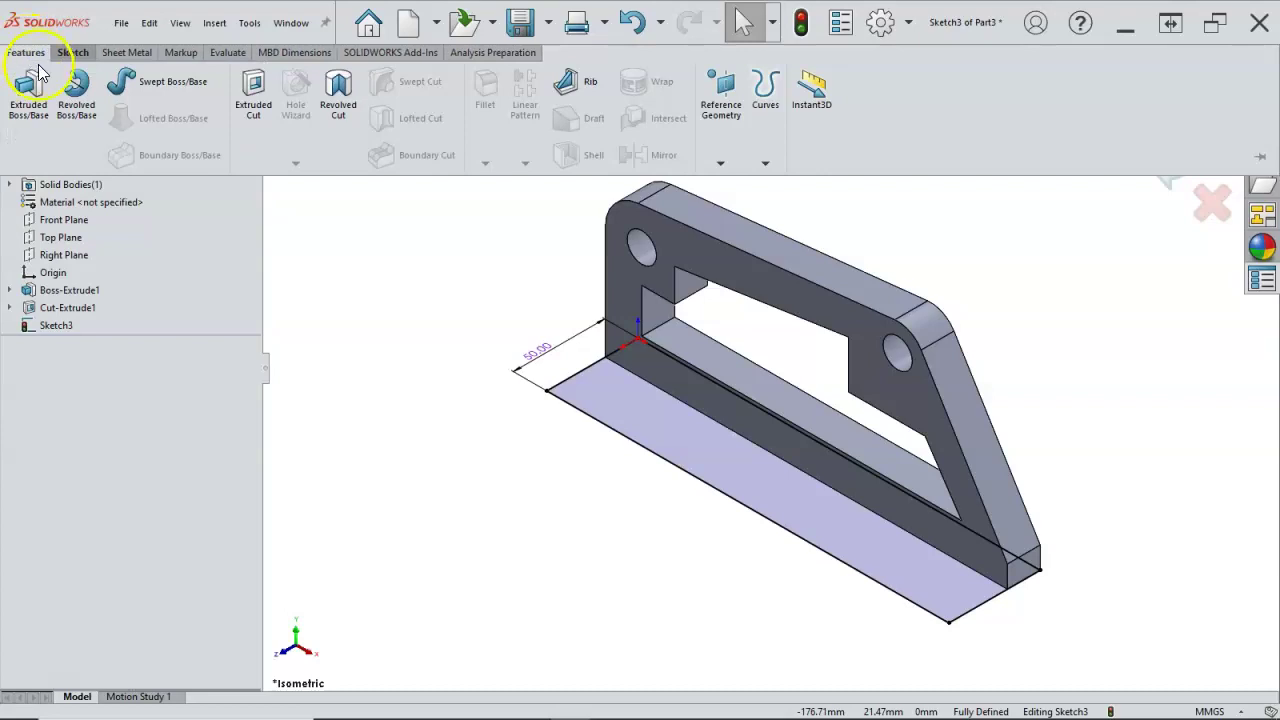
pyautogui.click(32, 84)
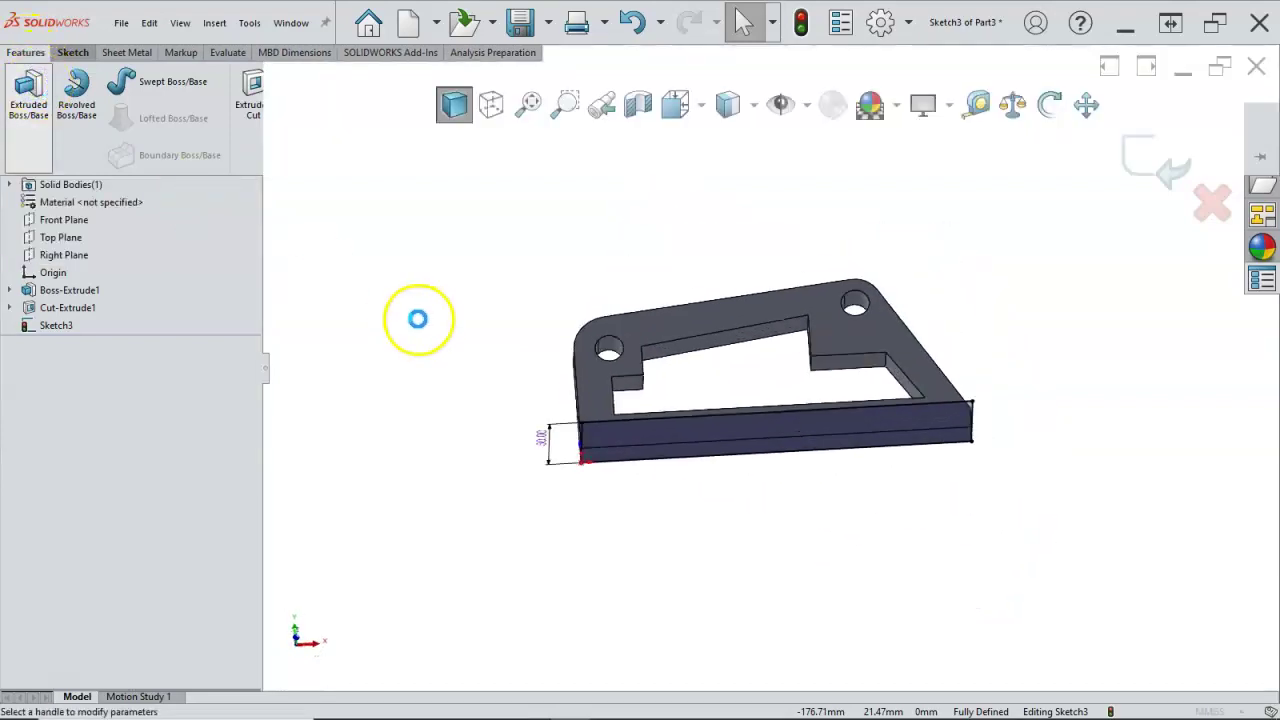
pyautogui.moveTo(500, 320); pyautogui.dragTo(444, 513, button='middle')
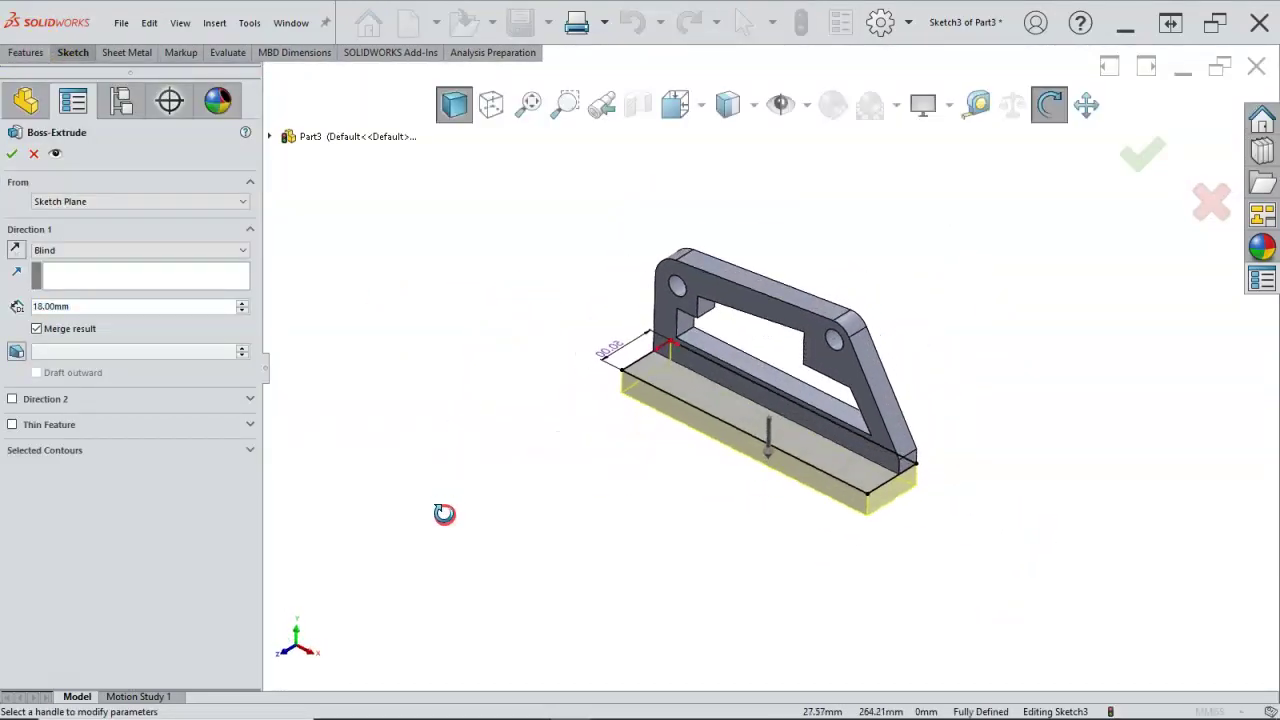
pyautogui.moveTo(820, 429); pyautogui.dragTo(905, 405, button='middle')
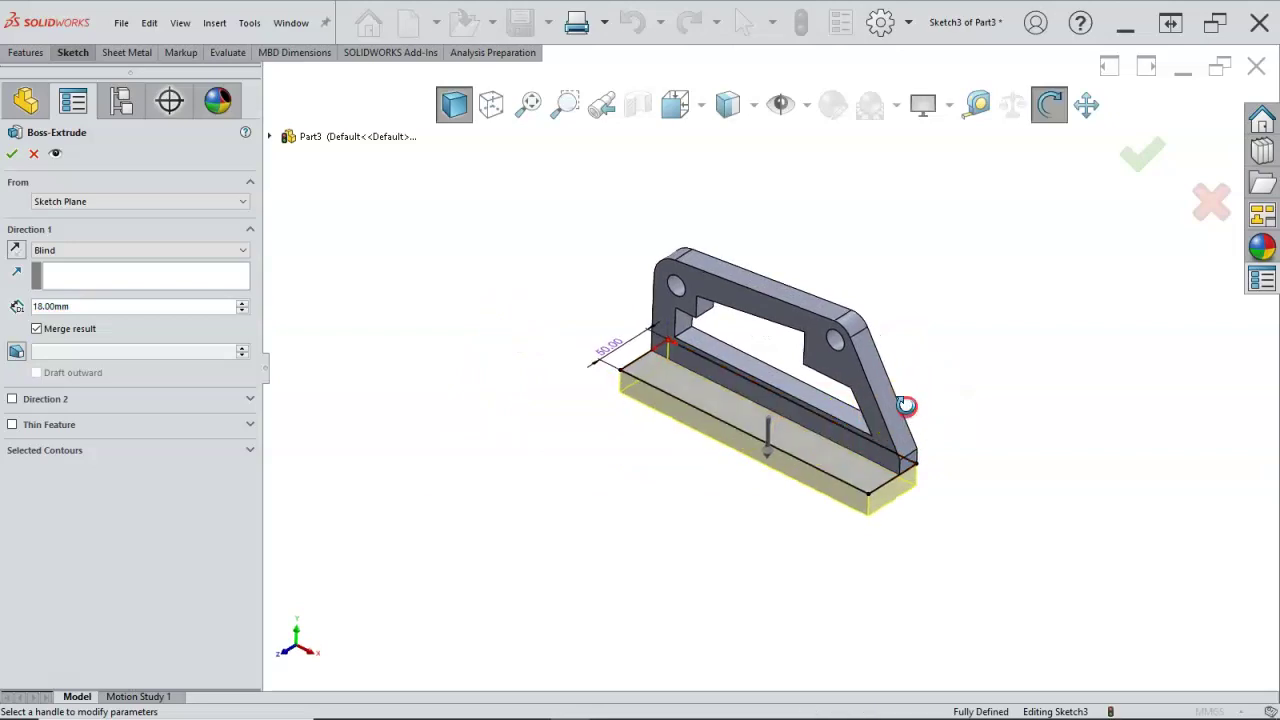
pyautogui.scroll(5, 890, 425)
pyautogui.click(120, 250)
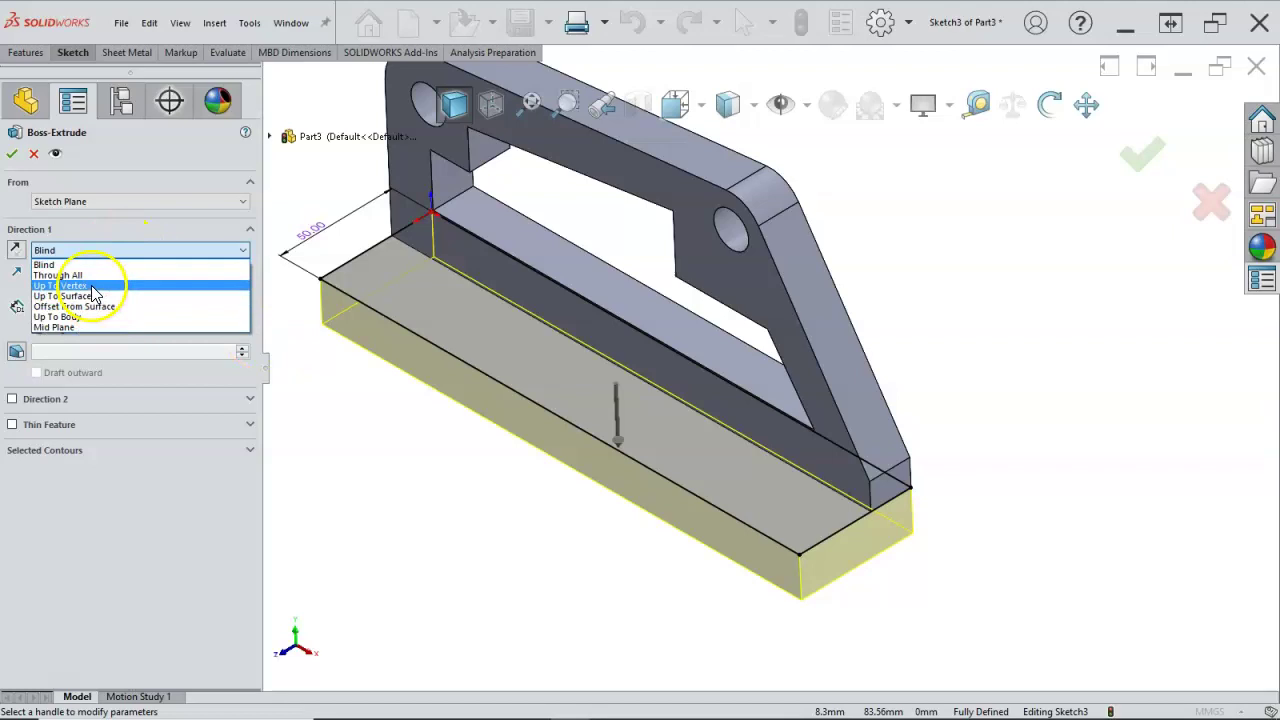
pyautogui.click(60, 285)
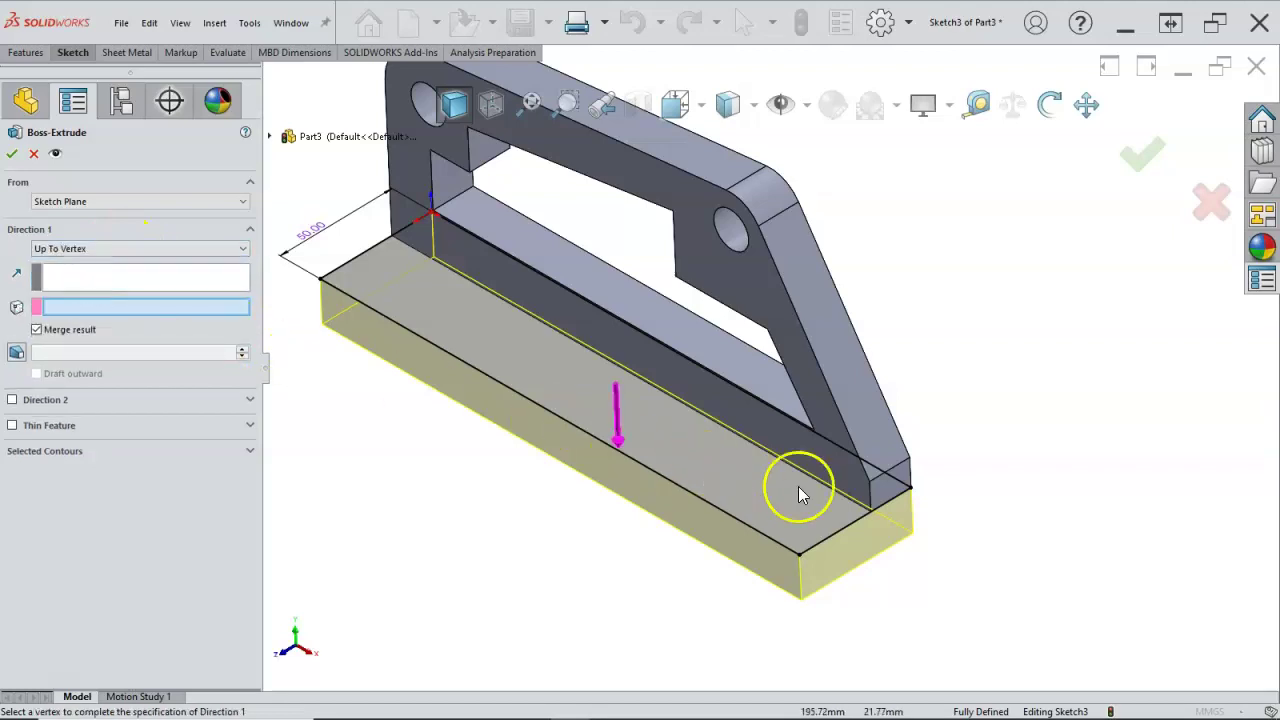
pyautogui.click(870, 485)
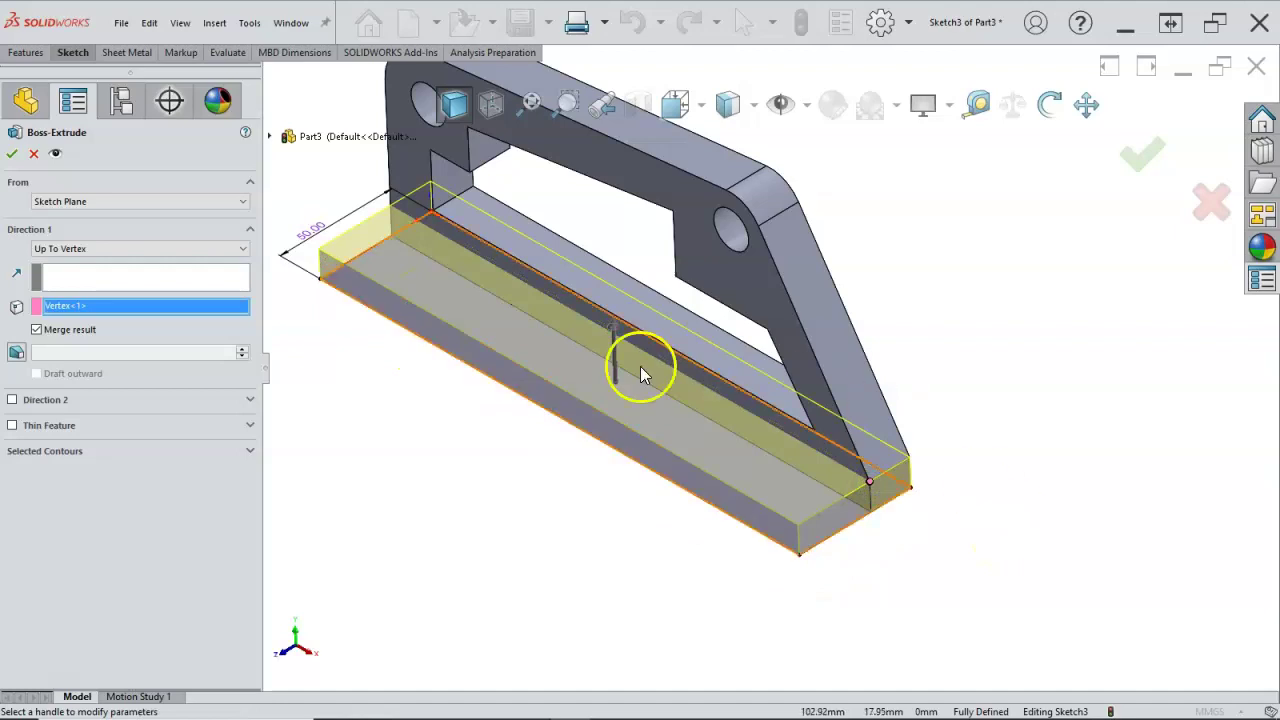
pyautogui.click(12, 155)
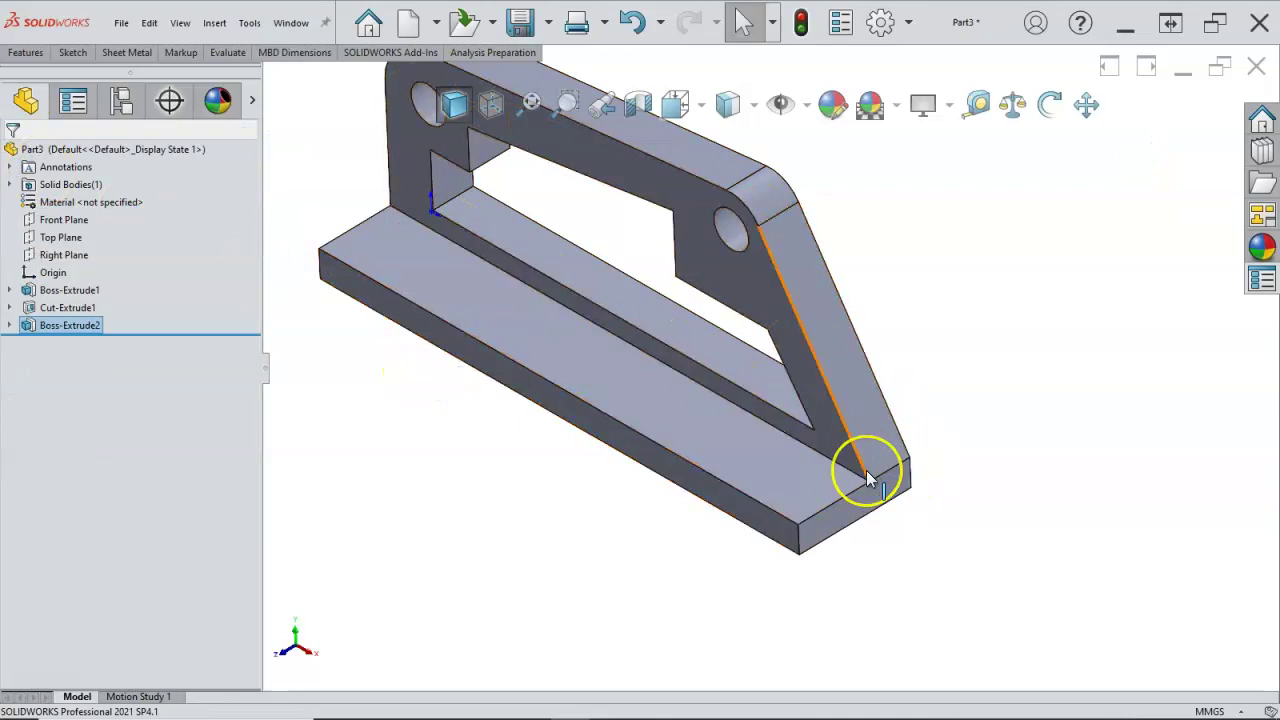
pyautogui.scroll(5, 870, 480)
pyautogui.moveTo(894, 457); pyautogui.dragTo(920, 377, button='middle')
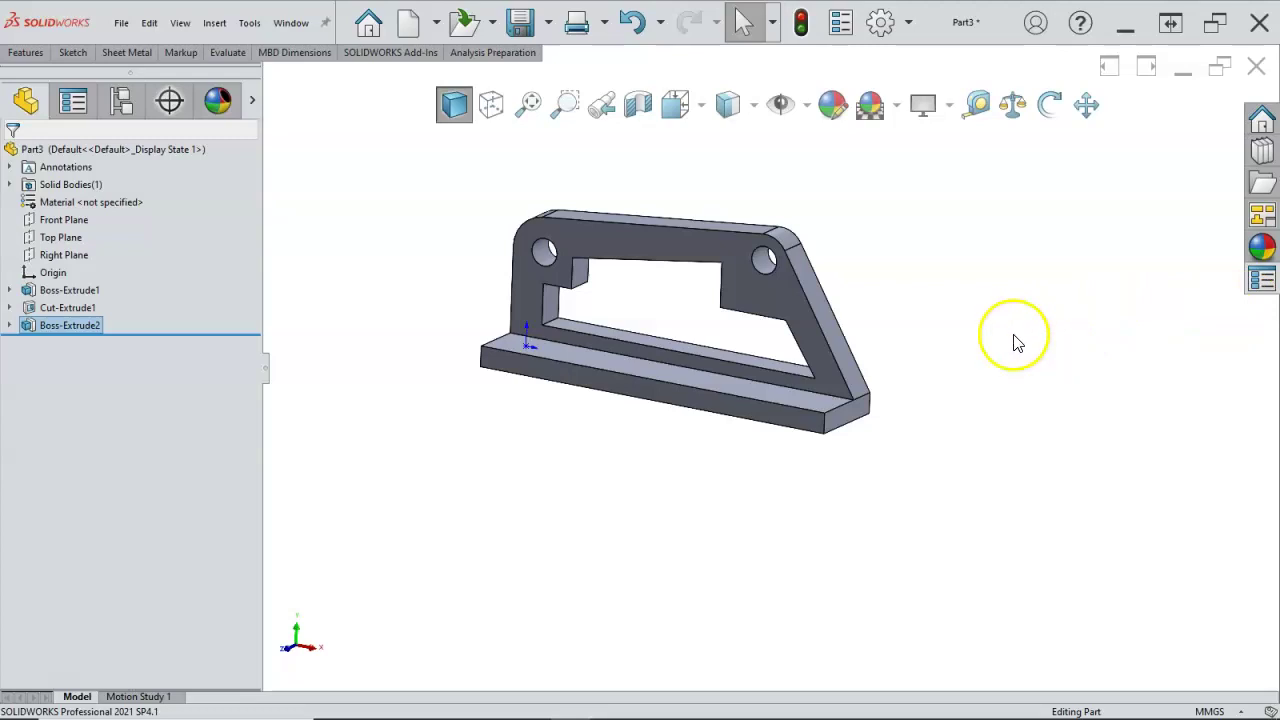
pyautogui.rightClick(551, 391)
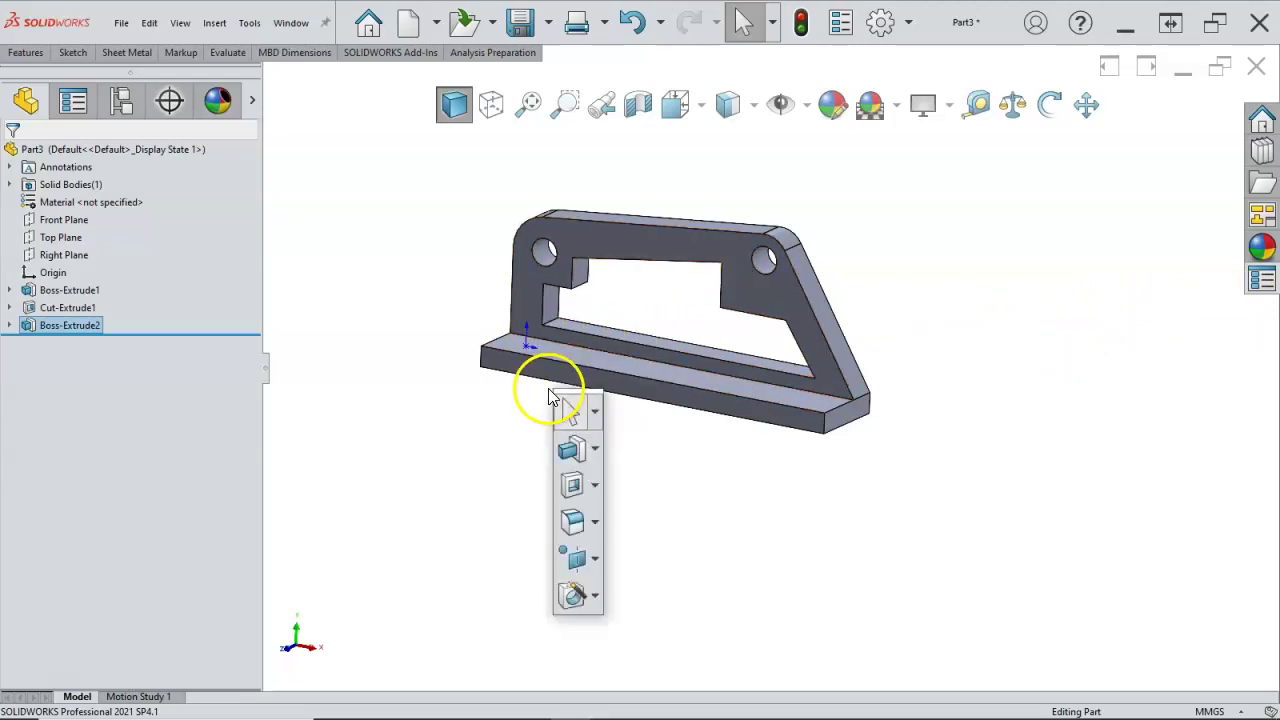
pyautogui.click(596, 522)
pyautogui.click(623, 551)
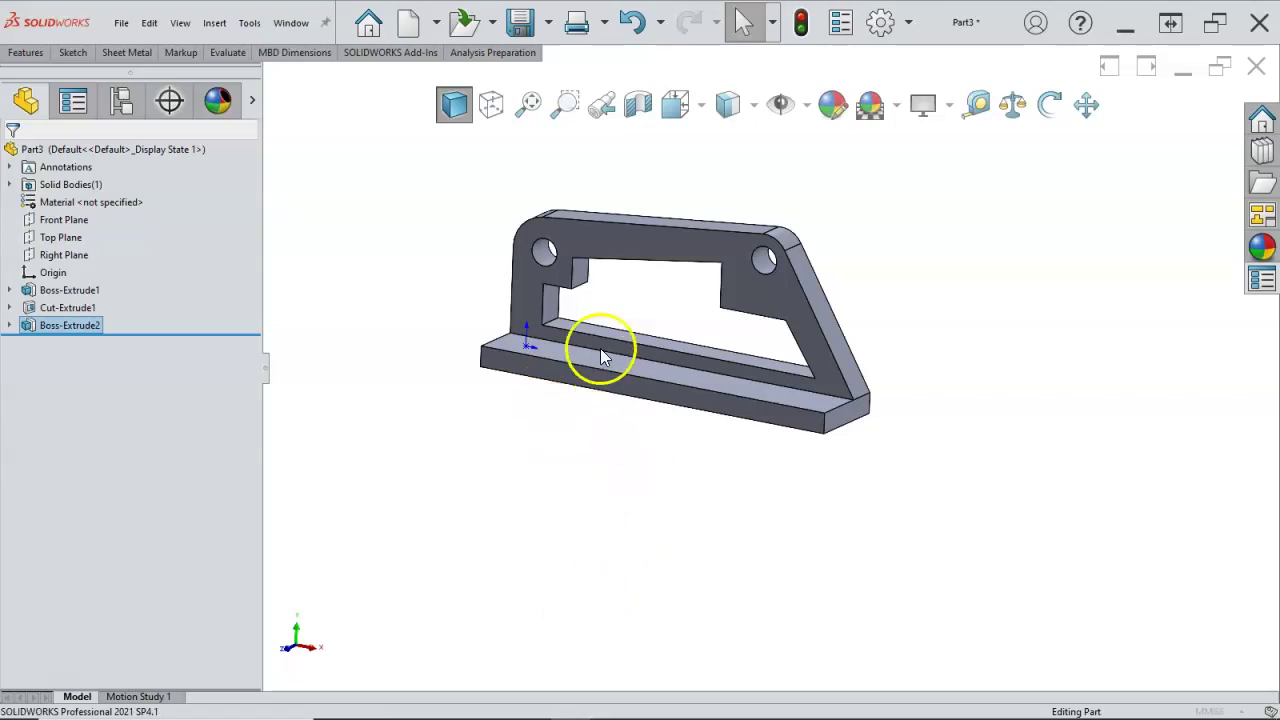
pyautogui.scroll(-3, 577, 318)
pyautogui.scroll(-2, 577, 316)
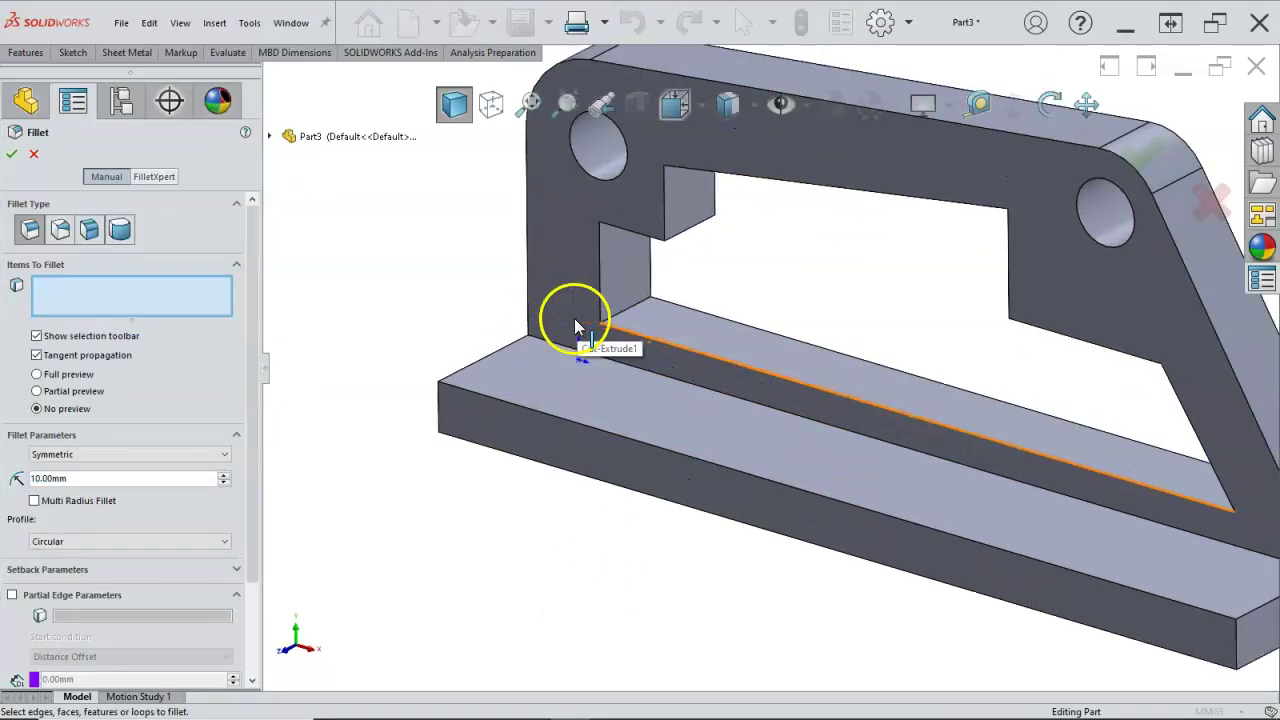
pyautogui.click(12, 155)
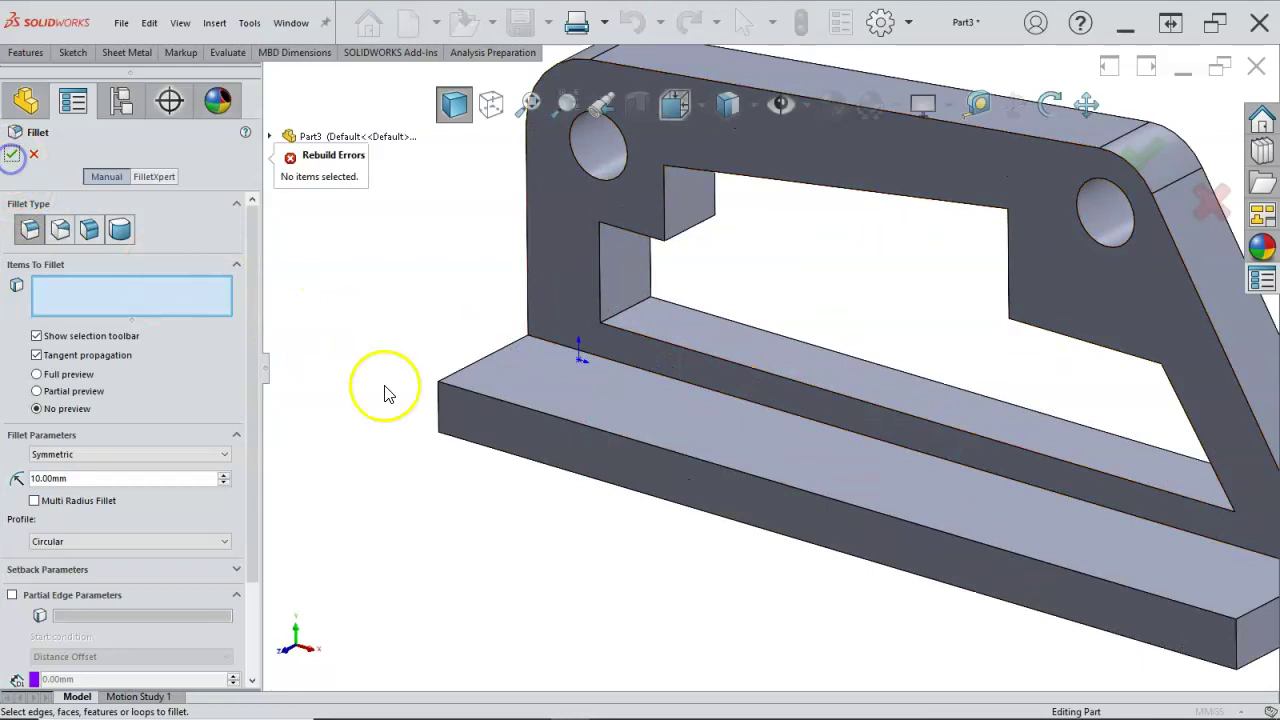
pyautogui.click(28, 155)
# Start a new sketch on the base's top face and pick the Straight Slot tool.
pyautogui.click(698, 402)
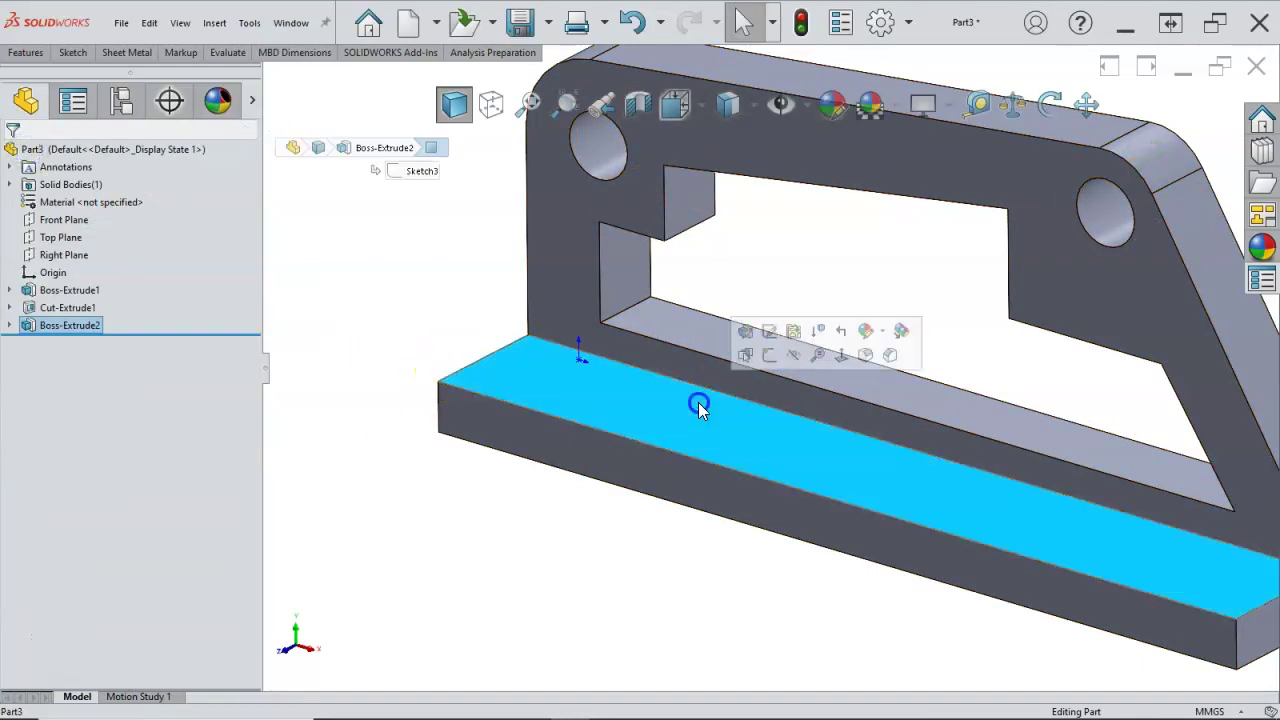
pyautogui.click(745, 355)
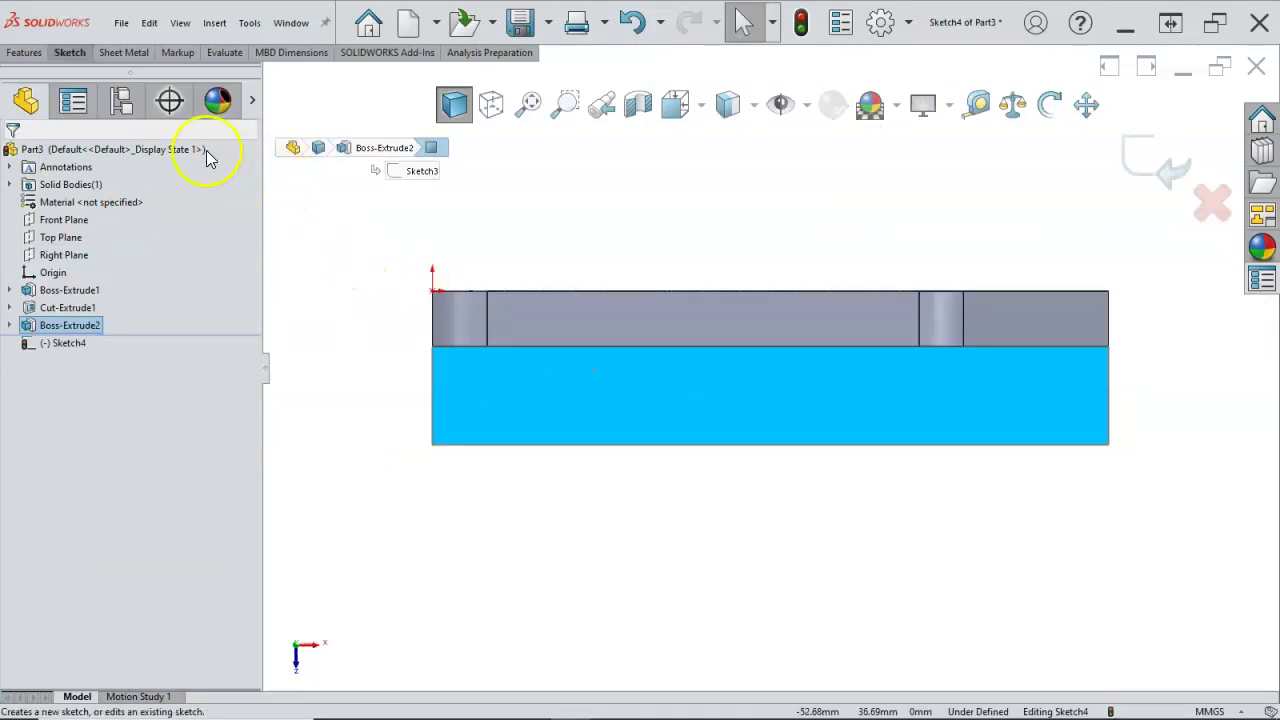
pyautogui.click(69, 52)
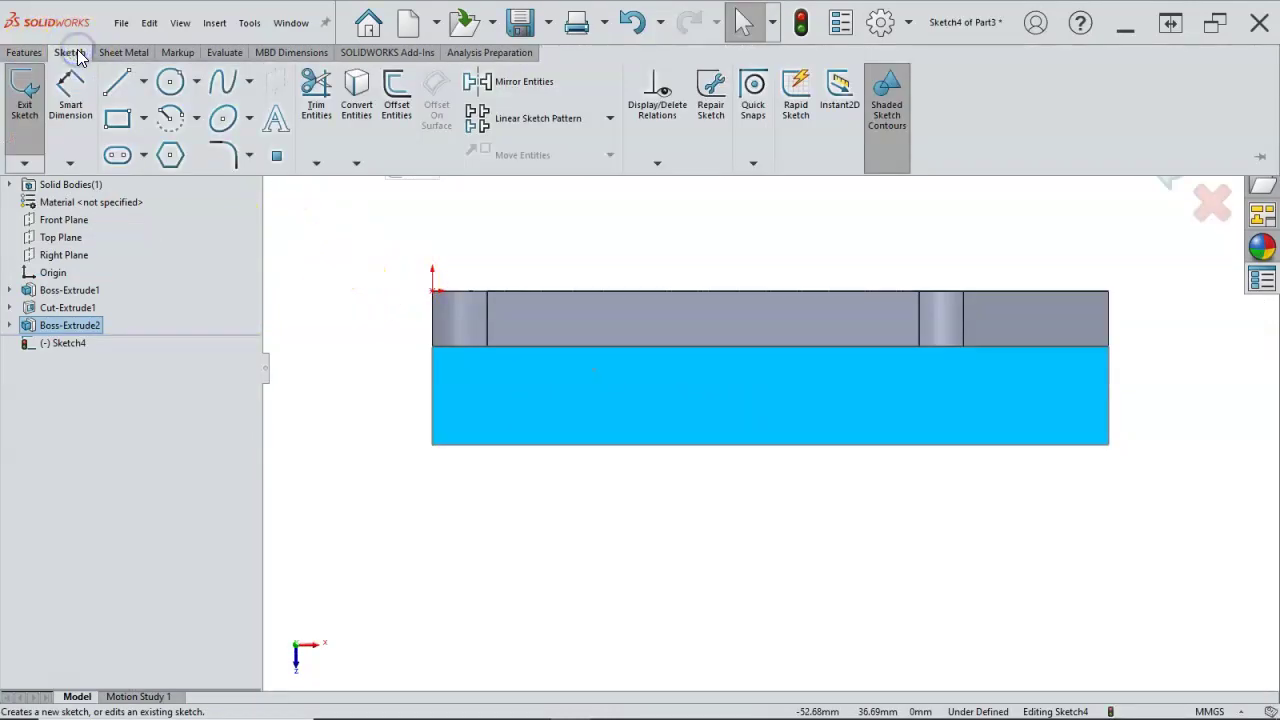
pyautogui.click(143, 156)
pyautogui.click(161, 226)
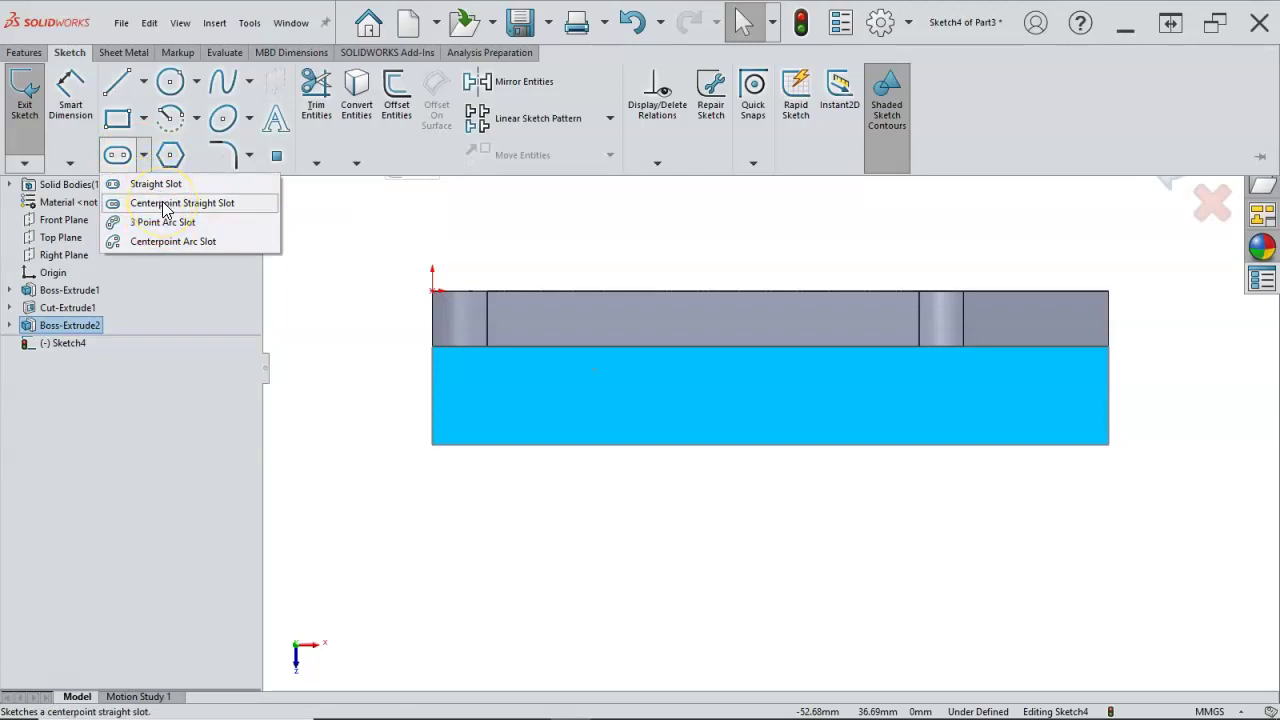
pyautogui.click(172, 224)
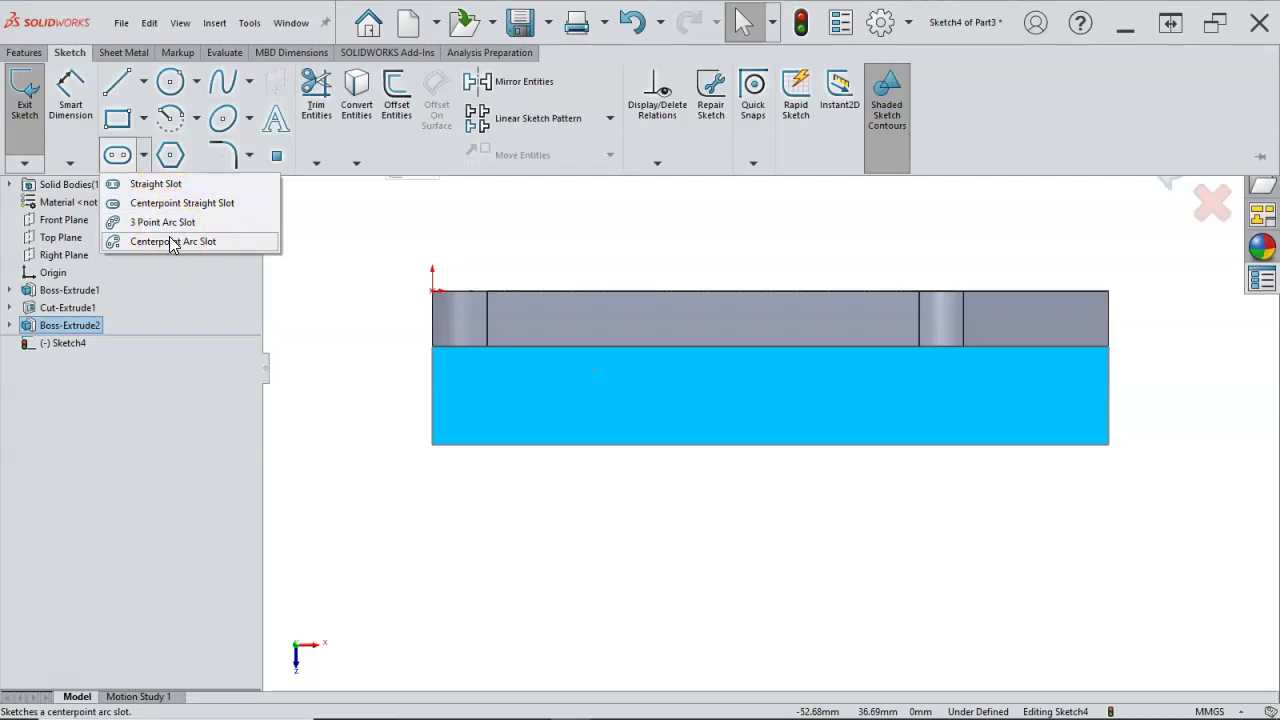
pyautogui.click(165, 208)
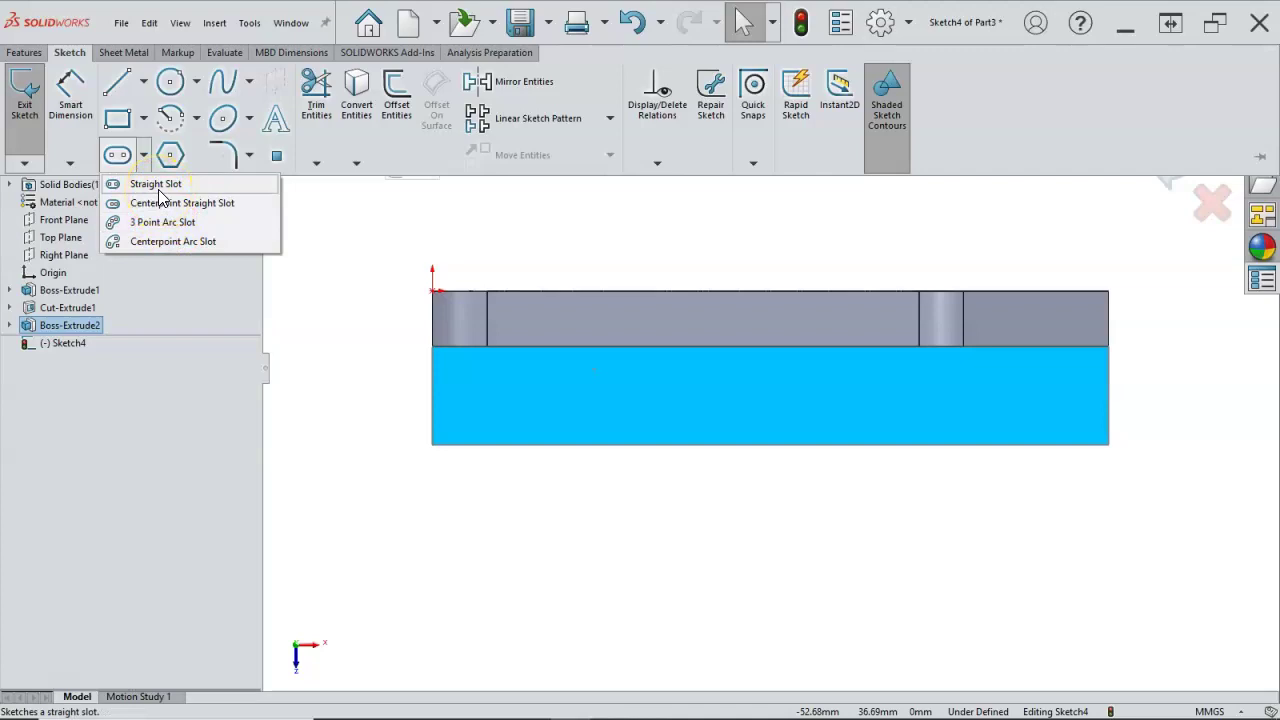
pyautogui.click(158, 188)
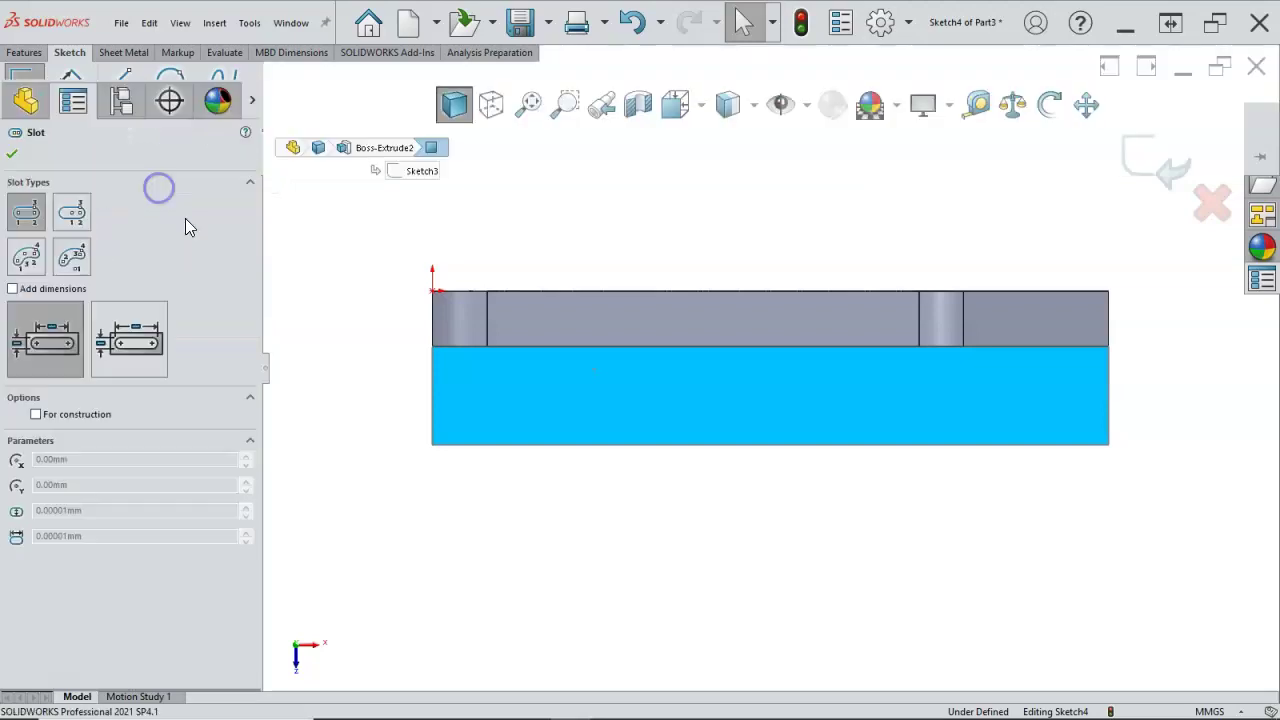
# Draw left, middle and right straight slots in a row along the base face.
pyautogui.click(483, 398)
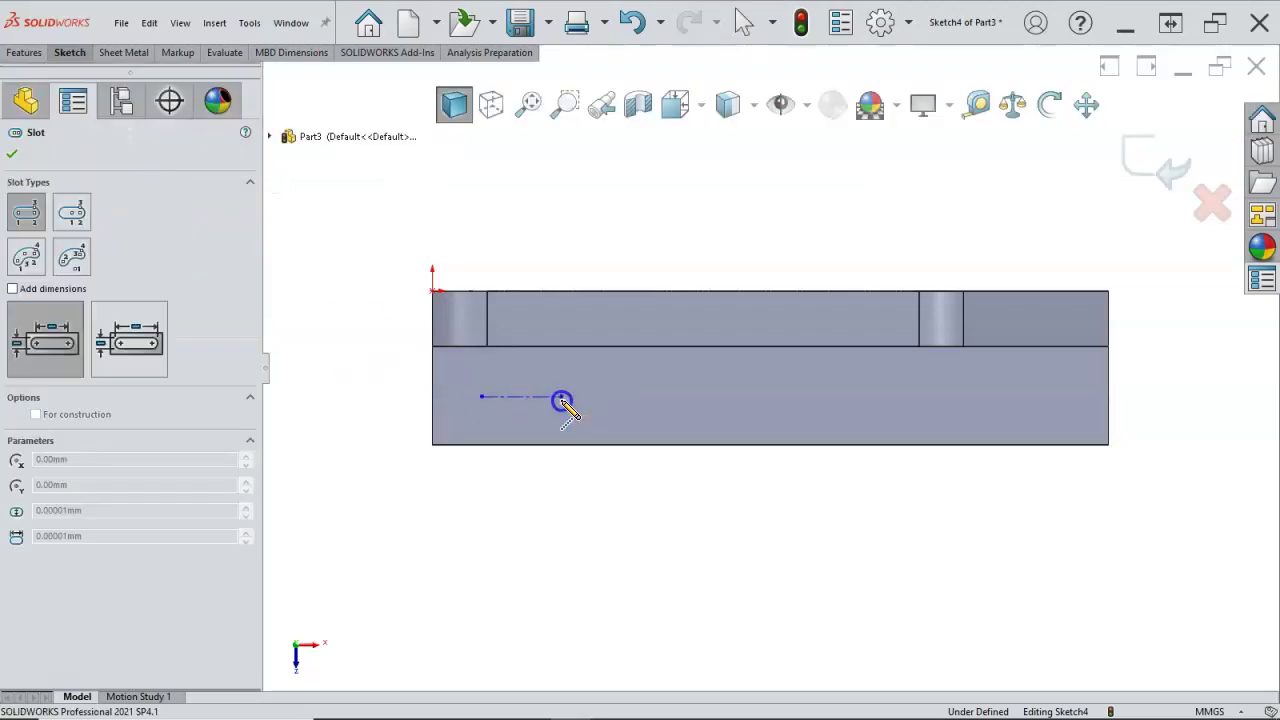
pyautogui.click(574, 382)
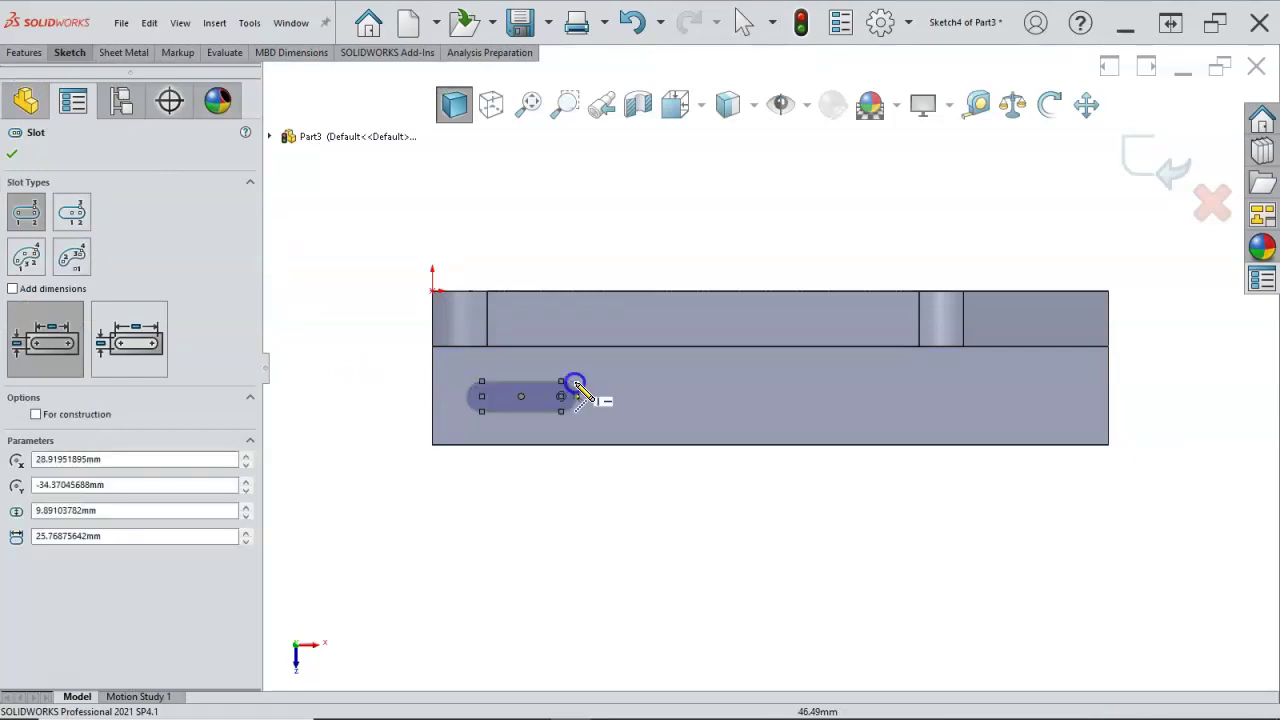
pyautogui.click(700, 398)
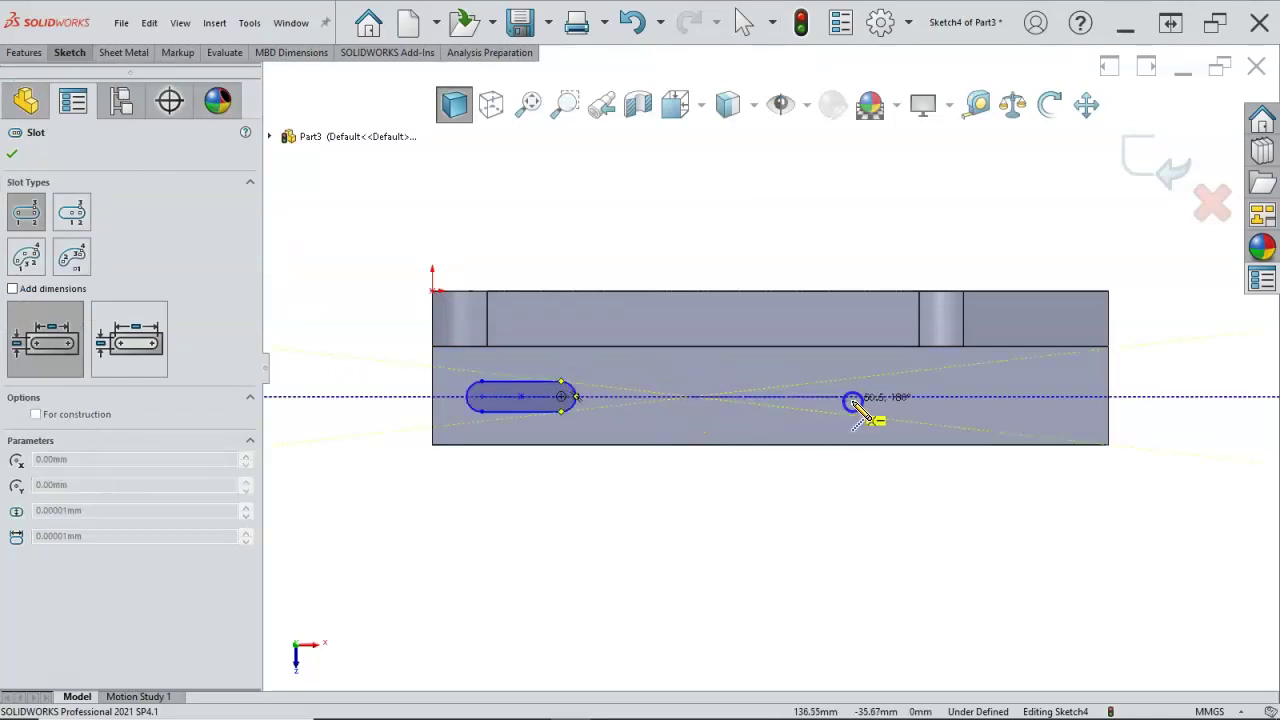
pyautogui.click(860, 398)
pyautogui.click(872, 381)
pyautogui.click(975, 396)
pyautogui.click(966, 397)
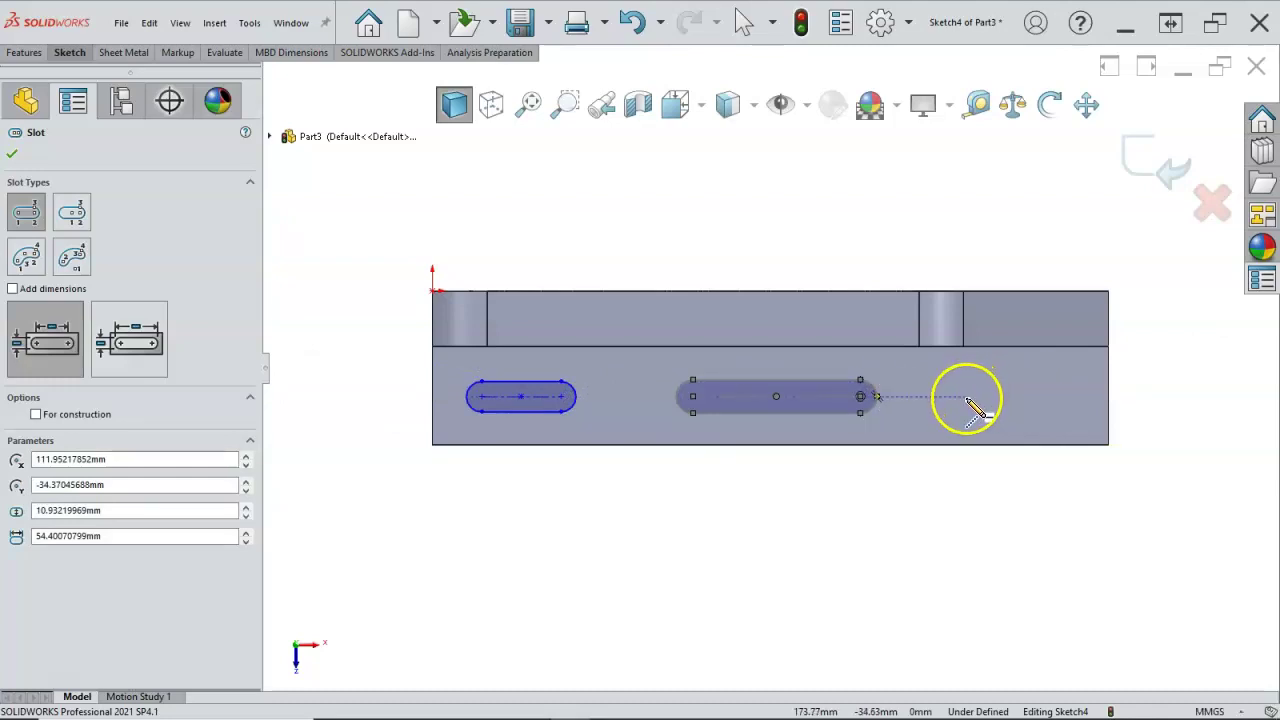
pyautogui.click(1062, 397)
pyautogui.click(1069, 375)
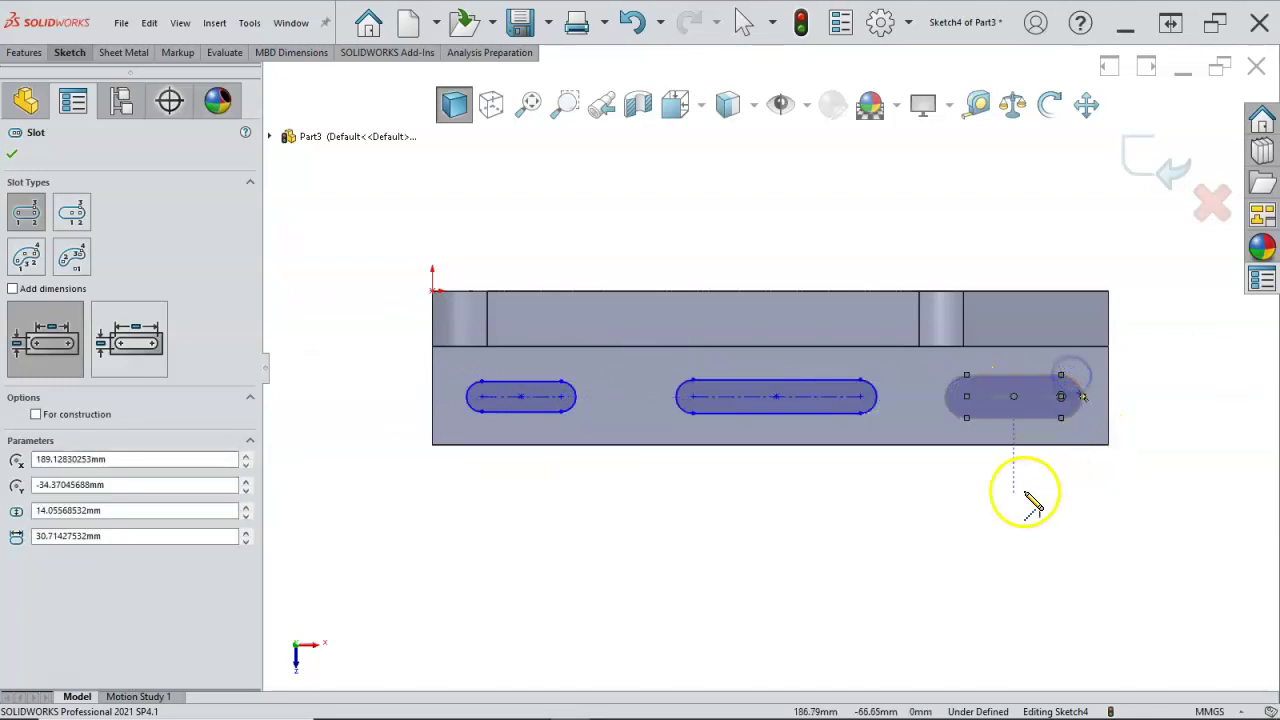
# Make the left and right slots equal.
pyautogui.rightClick(866, 536)
pyautogui.click(912, 543)
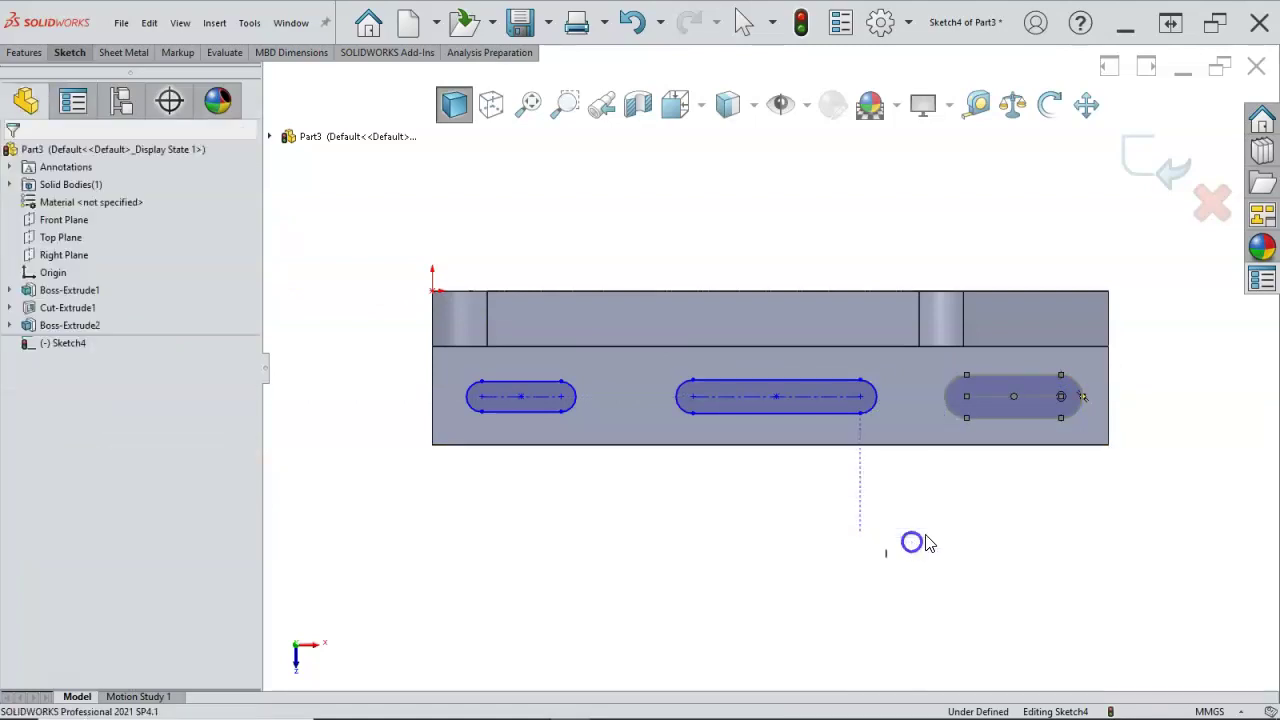
pyautogui.click(1003, 420)
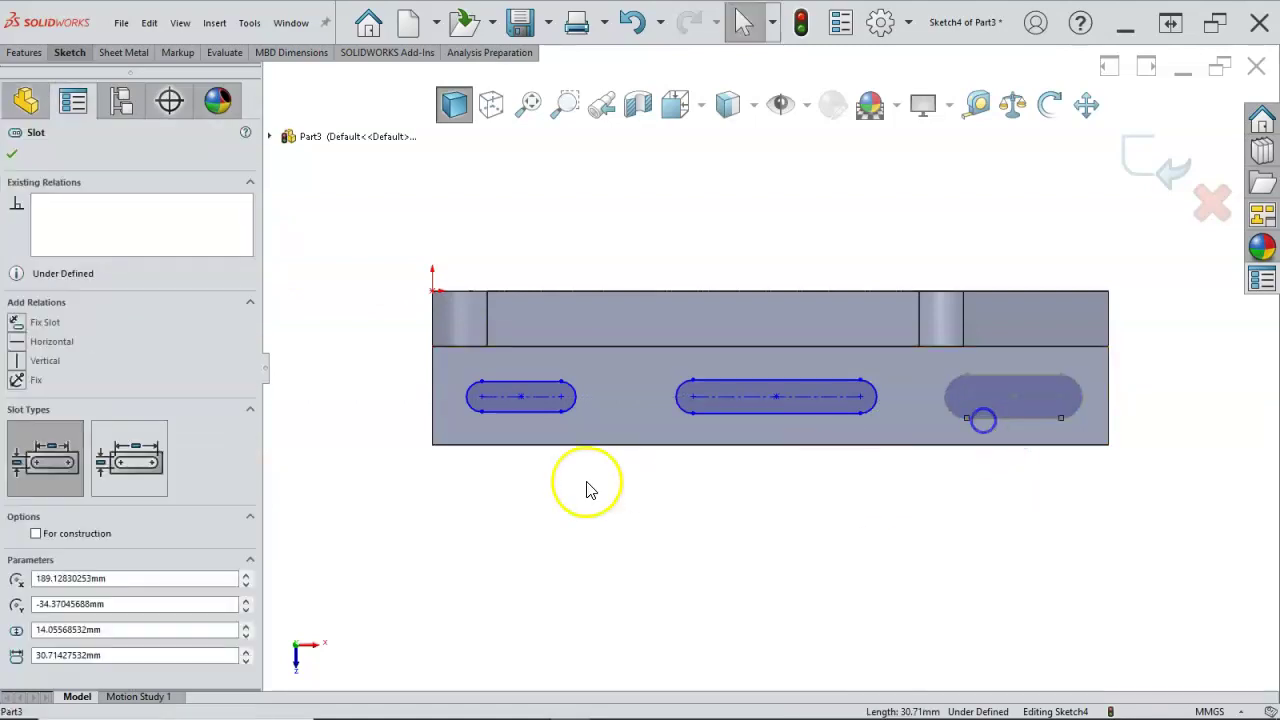
pyautogui.keyDown('ctrl'); pyautogui.click(527, 411); pyautogui.keyUp('ctrl')
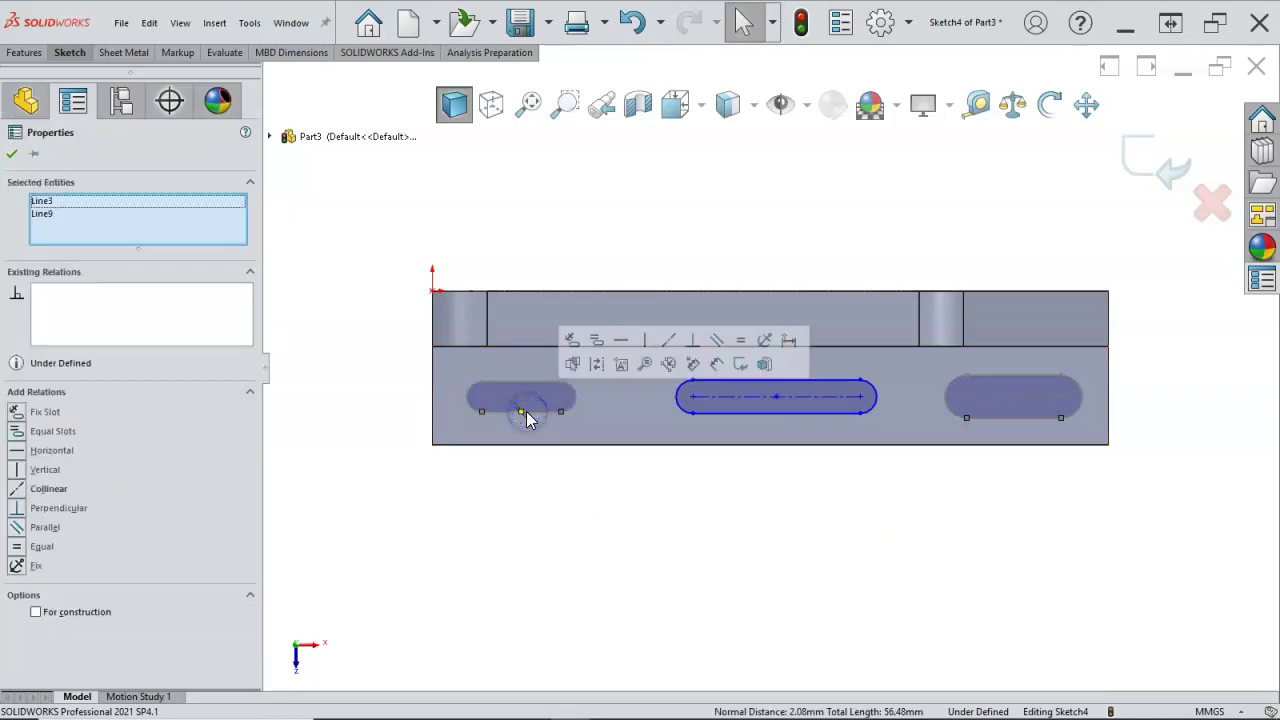
pyautogui.click(596, 343)
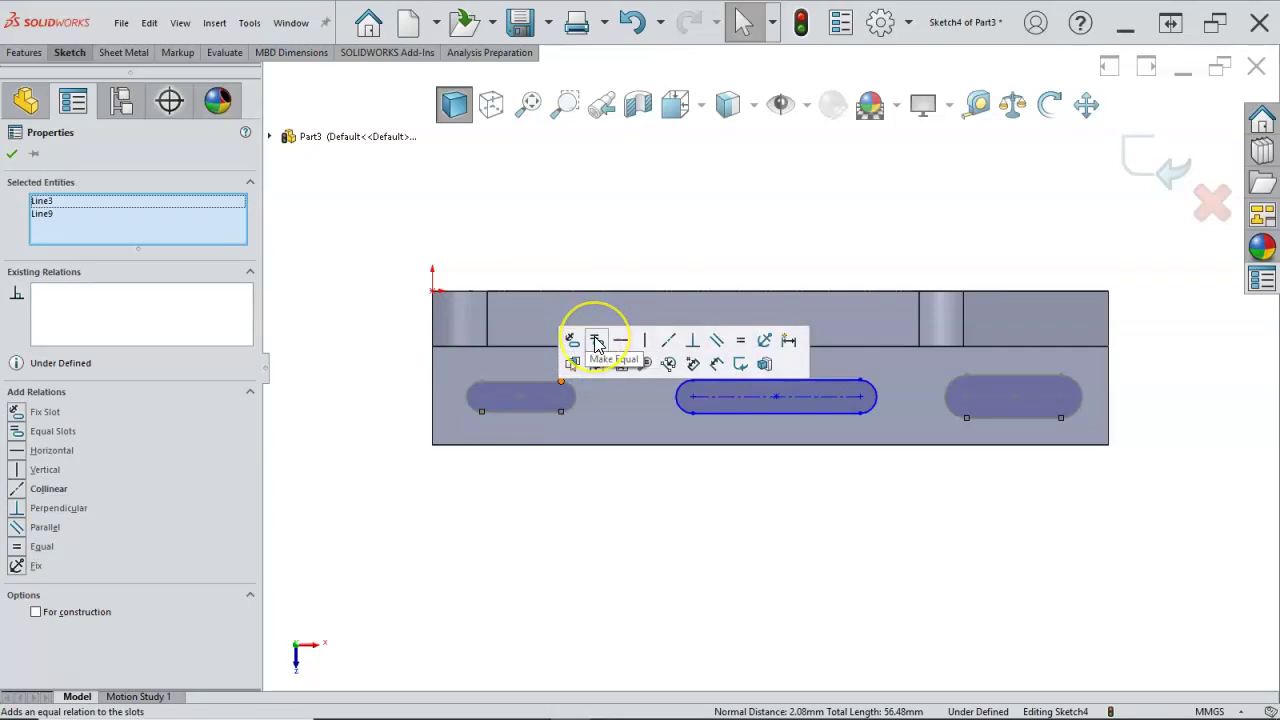
pyautogui.click(585, 509)
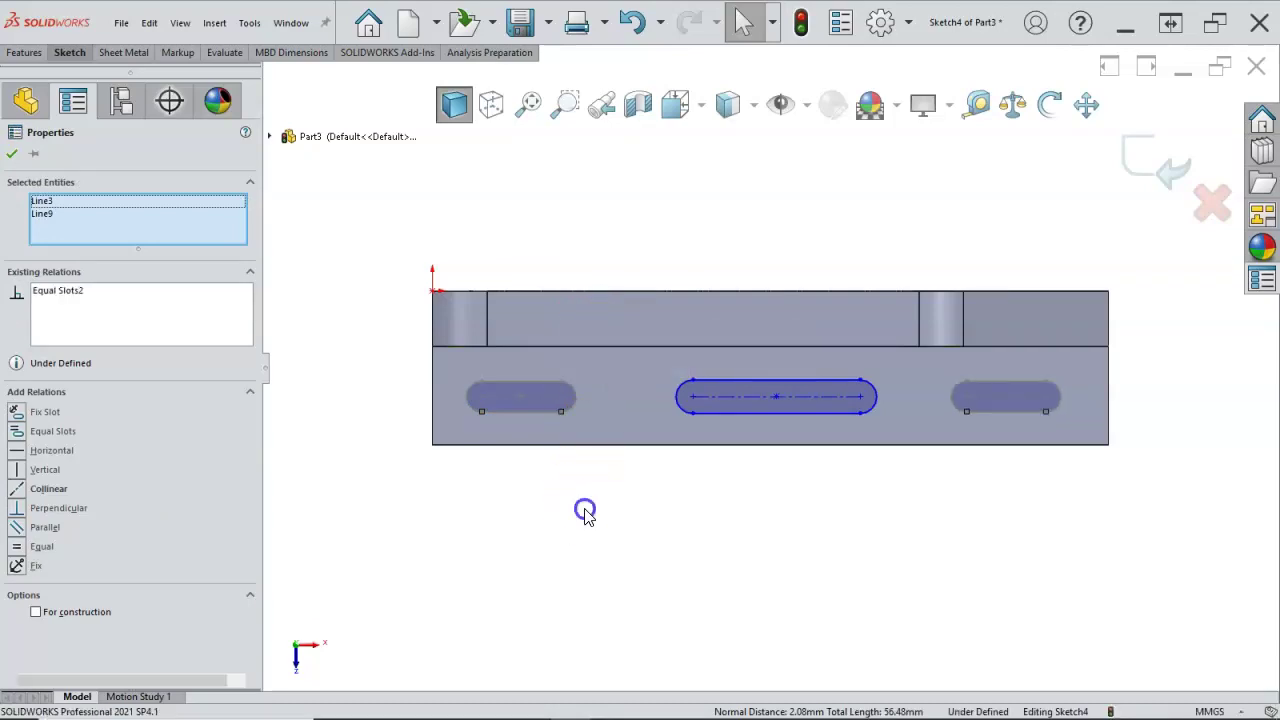
# Give the left and middle slot end arcs an Equal radius relation.
pyautogui.moveTo(580, 400); pyautogui.dragTo(671, 402)
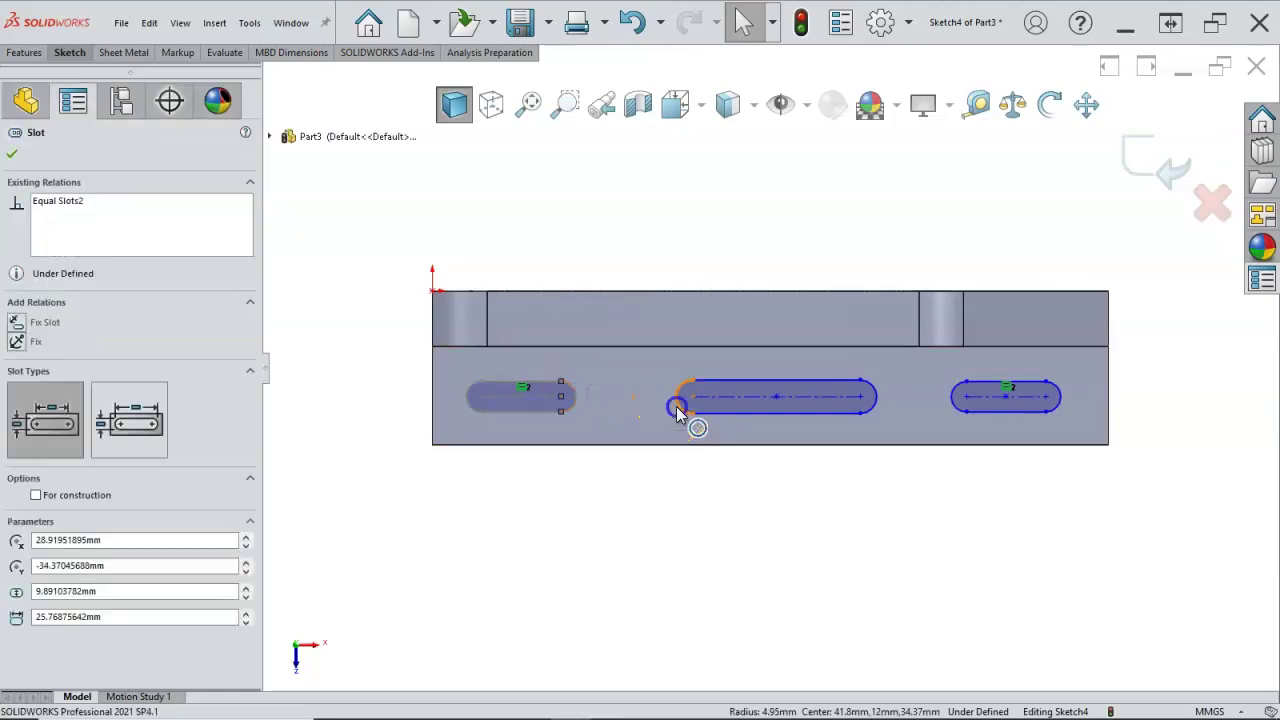
pyautogui.keyDown('ctrl'); pyautogui.click(671, 402); pyautogui.keyUp('ctrl')
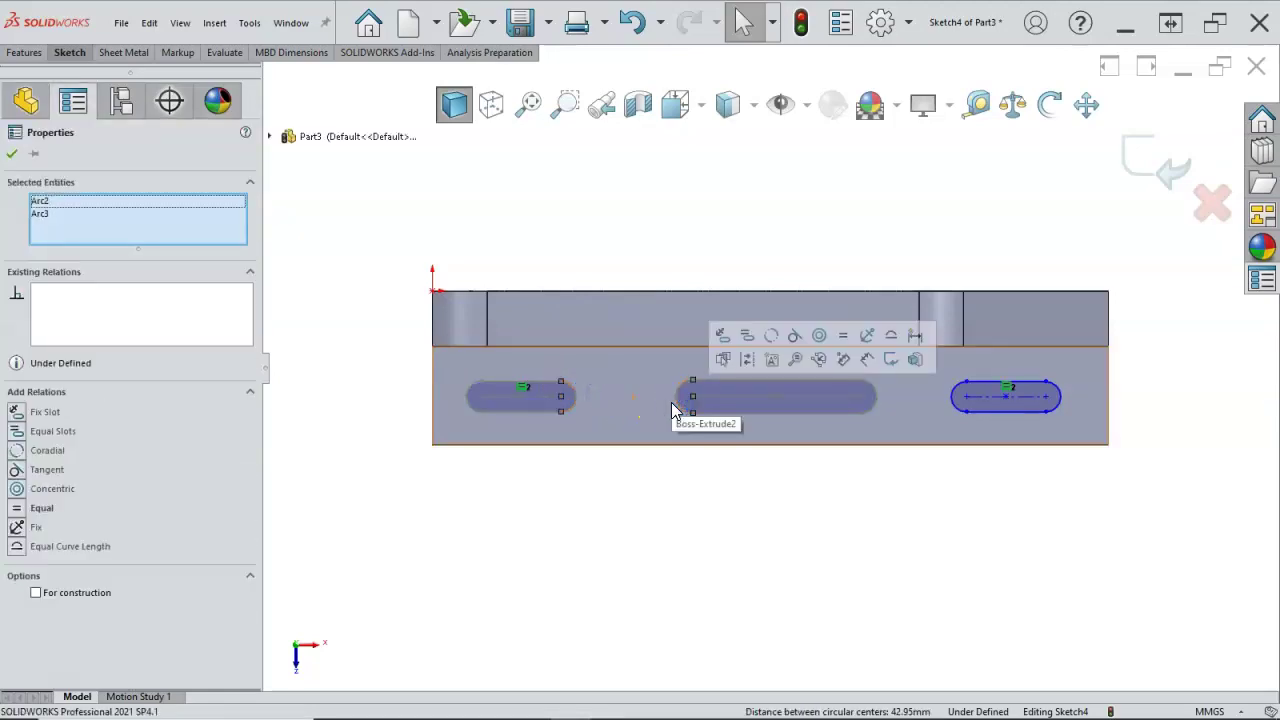
pyautogui.click(835, 333)
pyautogui.click(678, 490)
pyautogui.rightClick(677, 487)
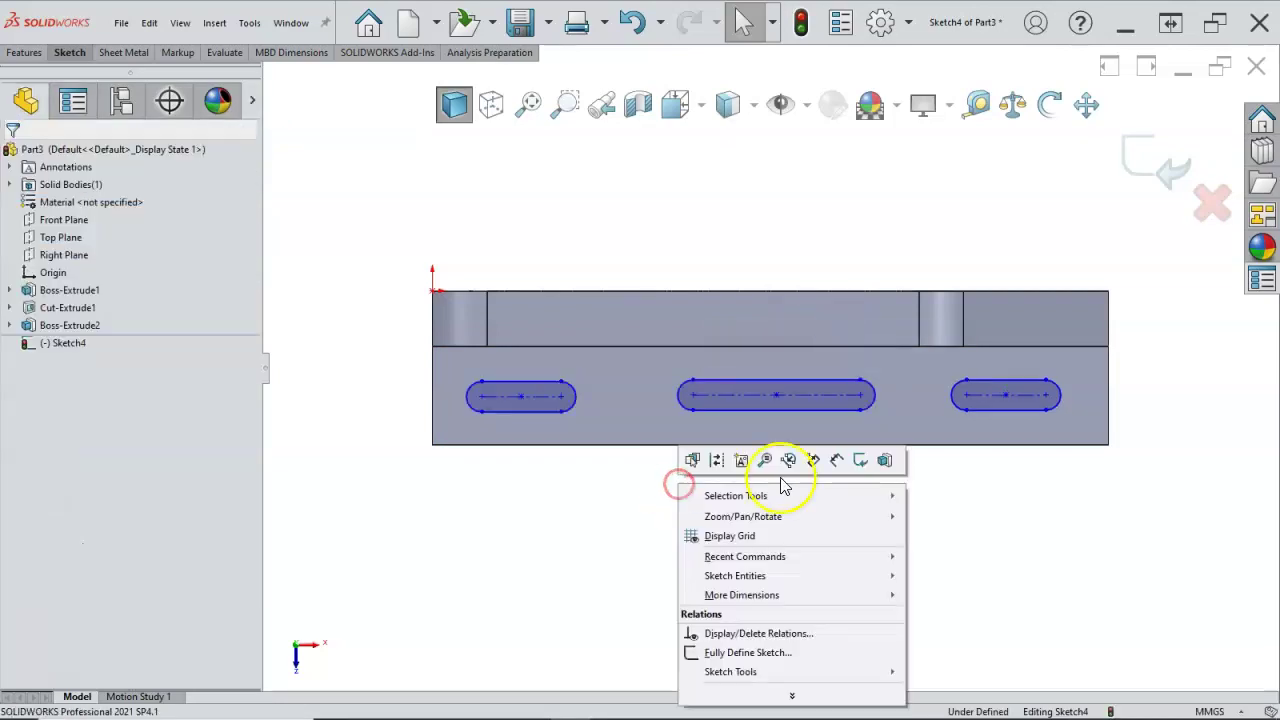
# Dimension the slots 15 mm up from the base's bottom edge.
pyautogui.click(823, 459)
pyautogui.click(487, 460)
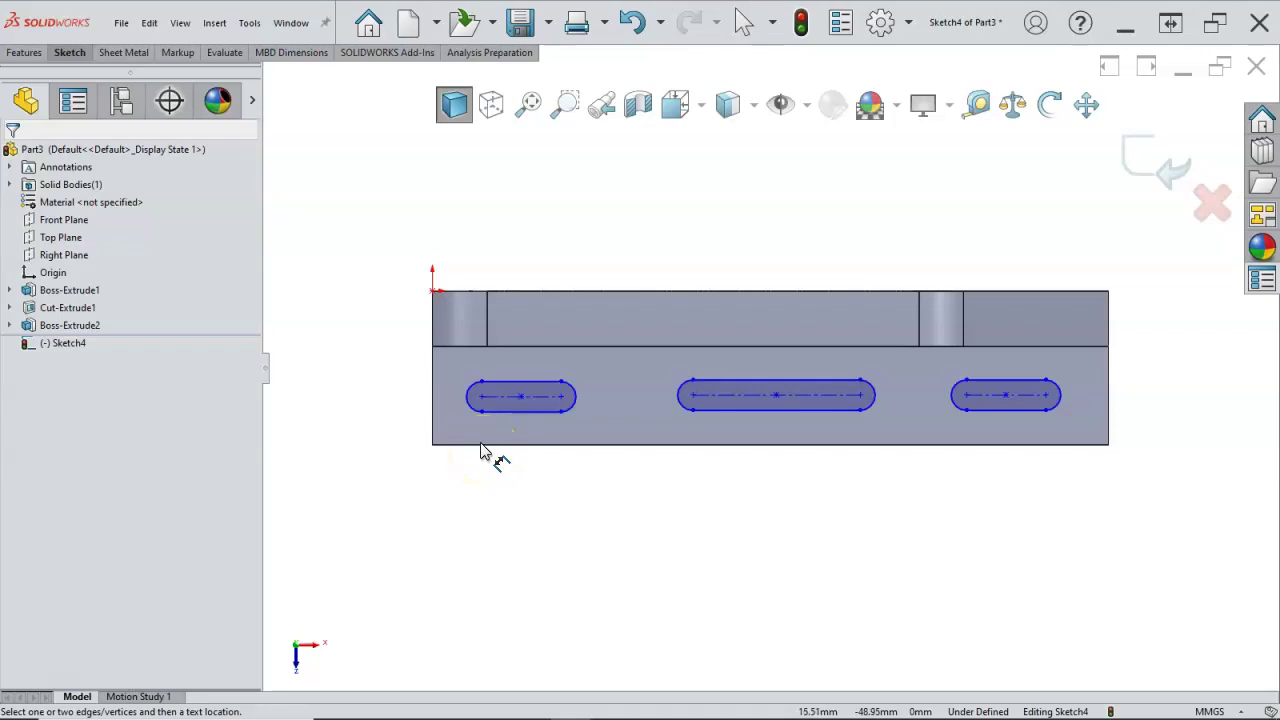
pyautogui.moveTo(500, 400); pyautogui.dragTo(462, 449)
pyautogui.click(462, 445)
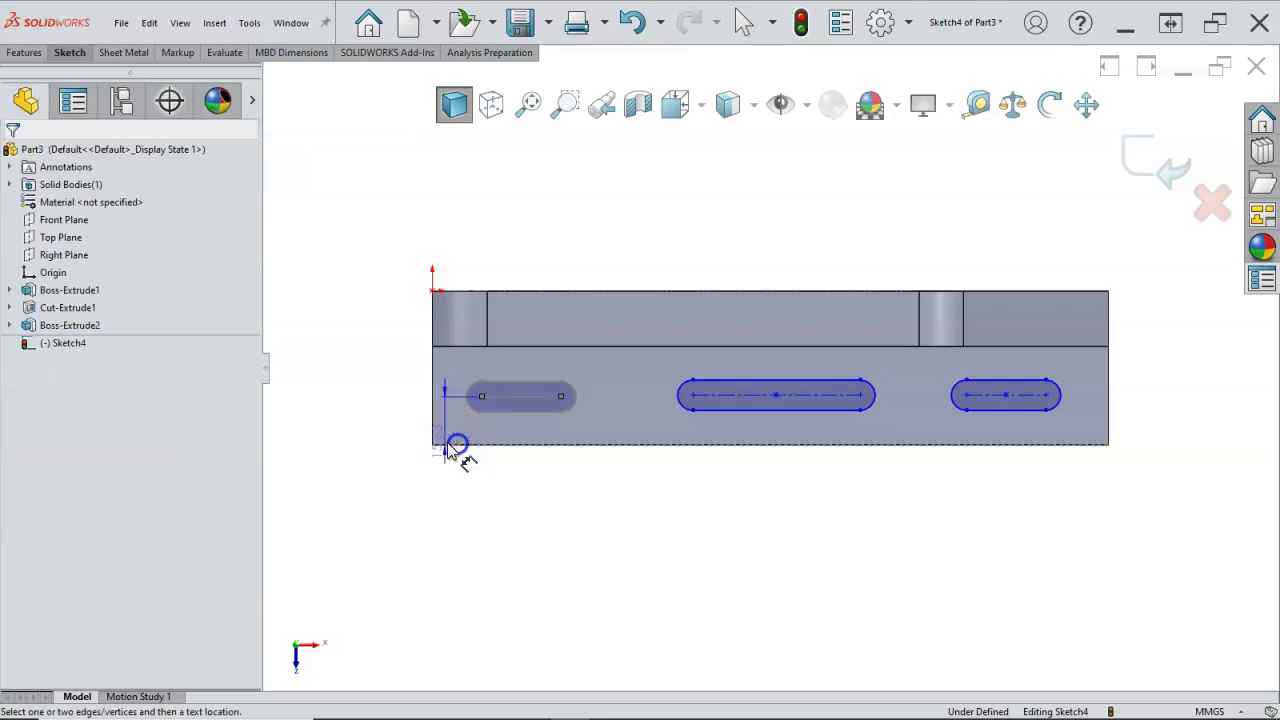
pyautogui.click(400, 430)
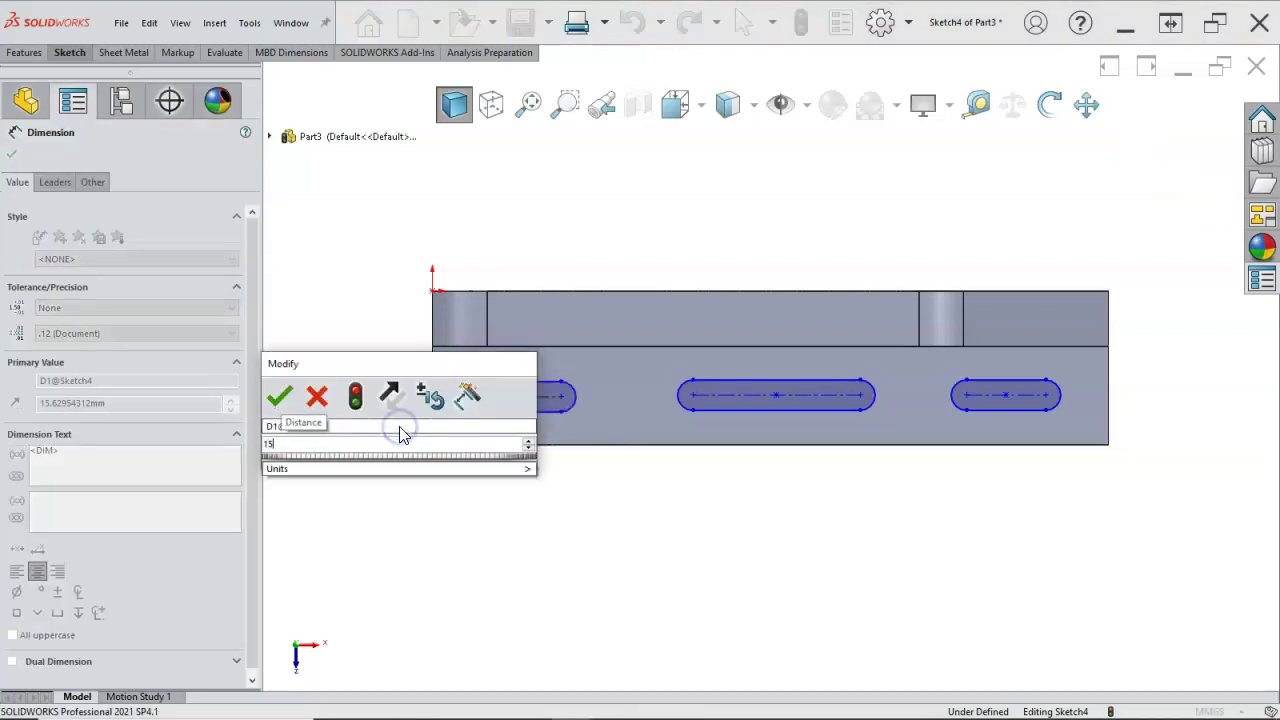
pyautogui.press('Return')
pyautogui.click(490, 483)
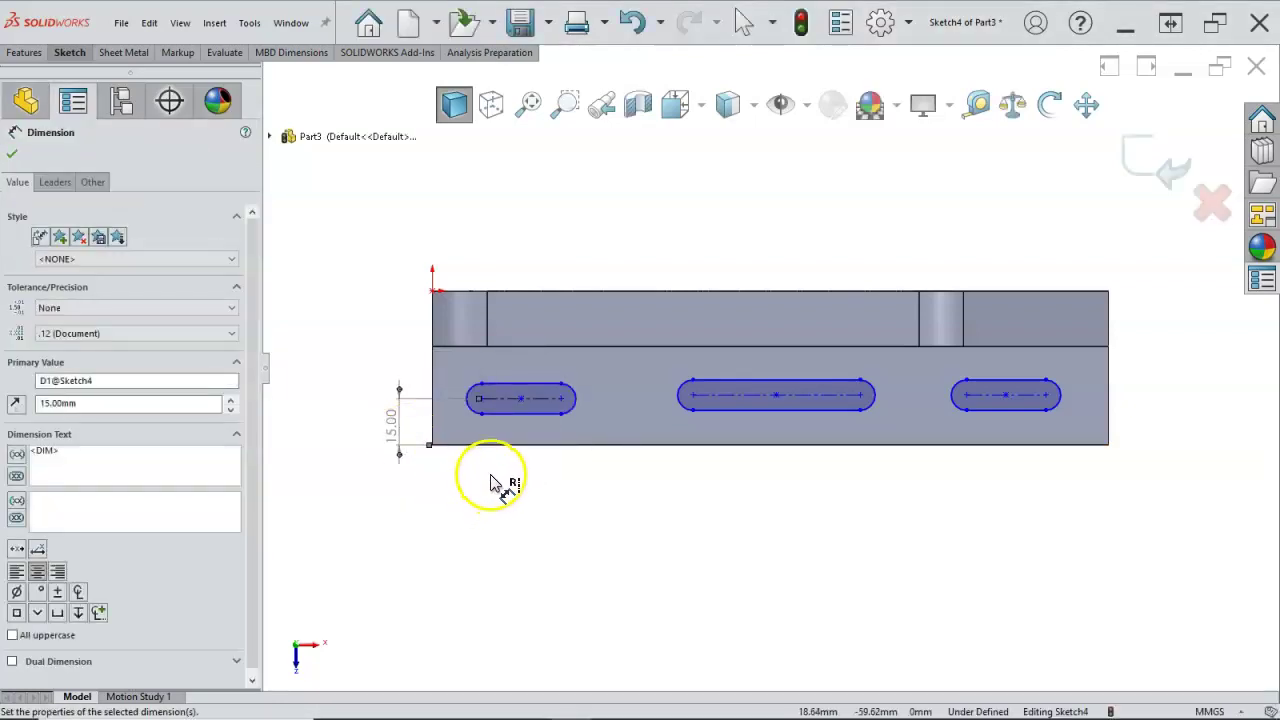
pyautogui.rightClick(490, 483)
pyautogui.click(531, 528)
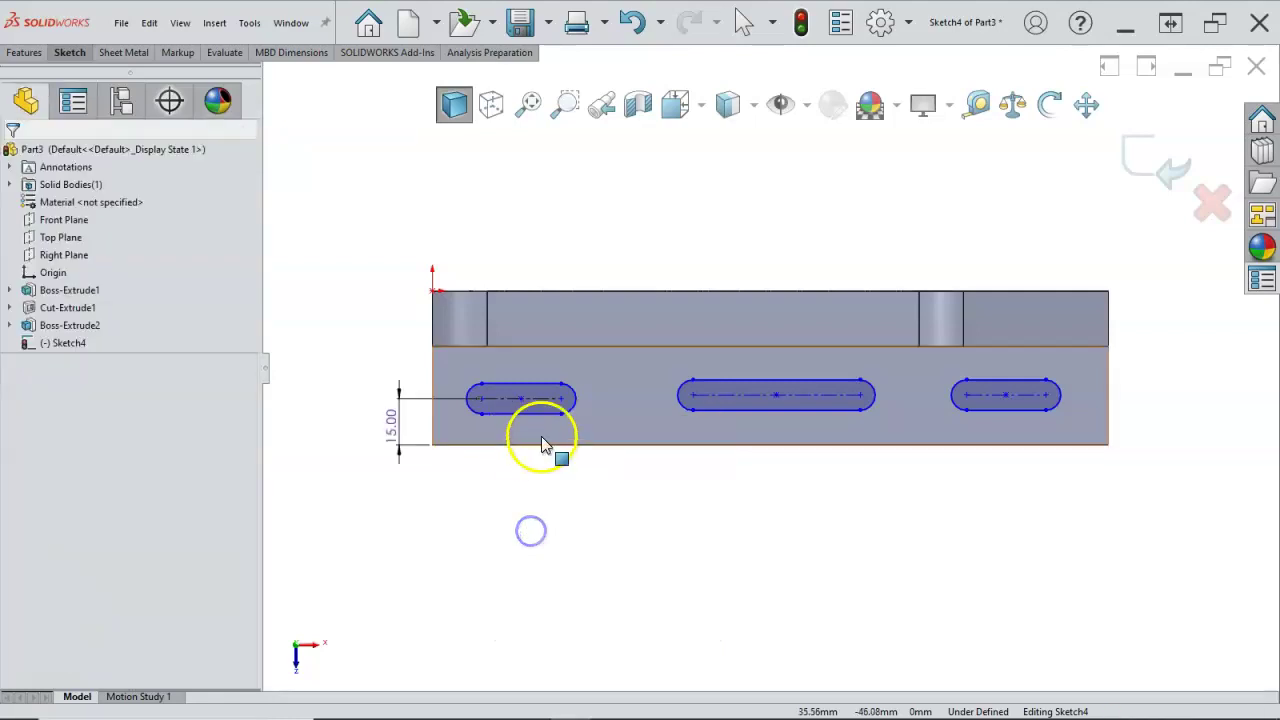
# Make the three slot centrelines collinear.
pyautogui.click(542, 402)
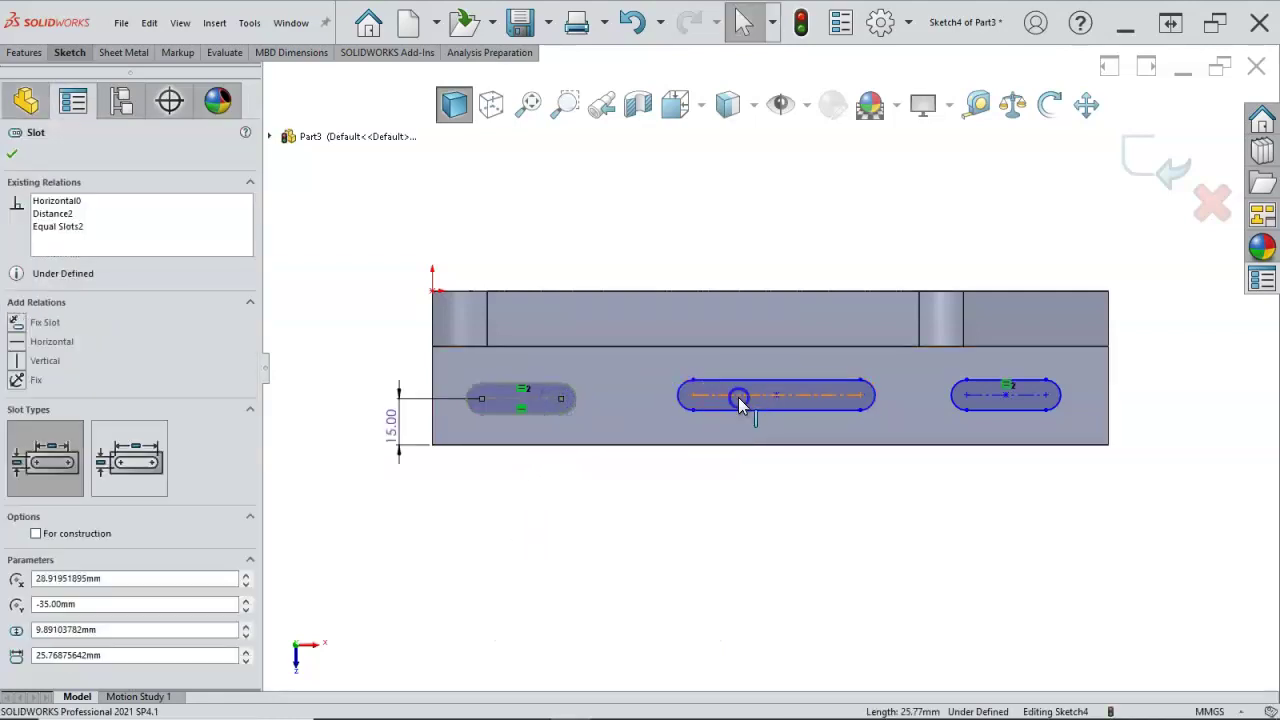
pyautogui.click(857, 396)
pyautogui.keyDown('ctrl'); pyautogui.click(966, 392); pyautogui.keyUp('ctrl')
pyautogui.keyDown('ctrl'); pyautogui.click(985, 397); pyautogui.keyUp('ctrl')
pyautogui.click(1131, 322)
pyautogui.click(870, 500)
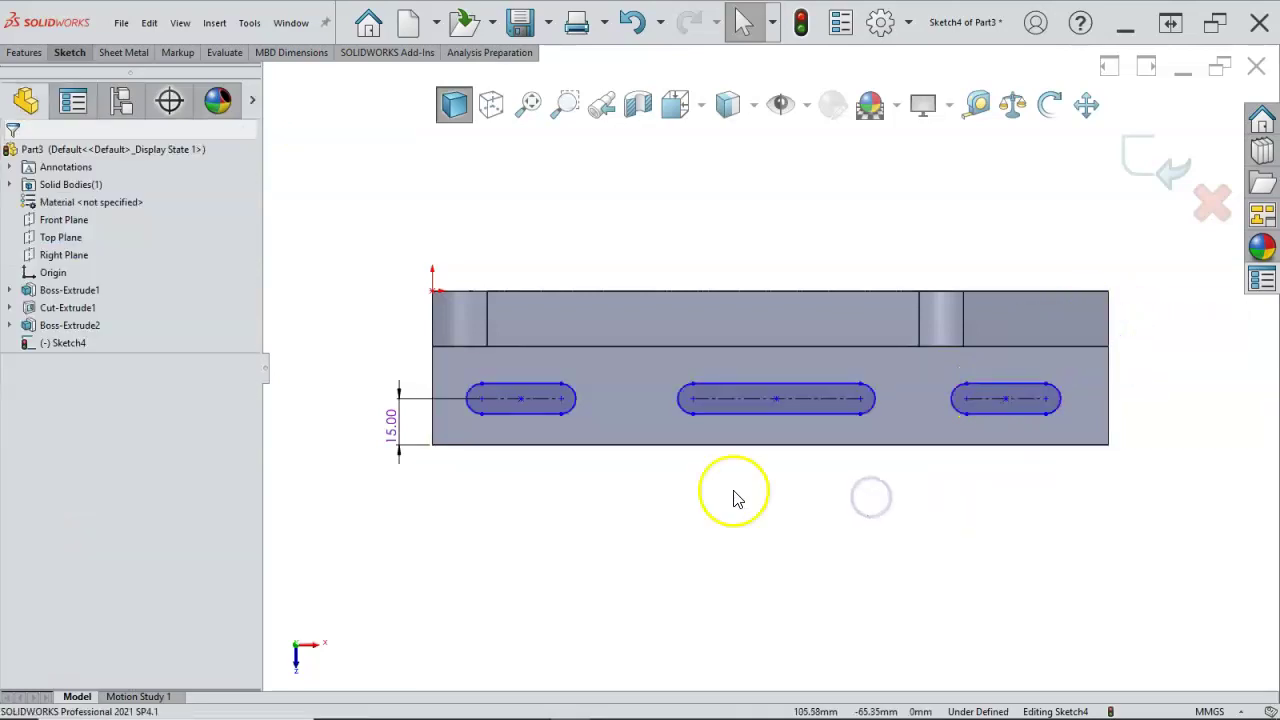
# Dimension the left slot 20 mm from the left edge and 20 mm long.
pyautogui.rightClick(636, 483)
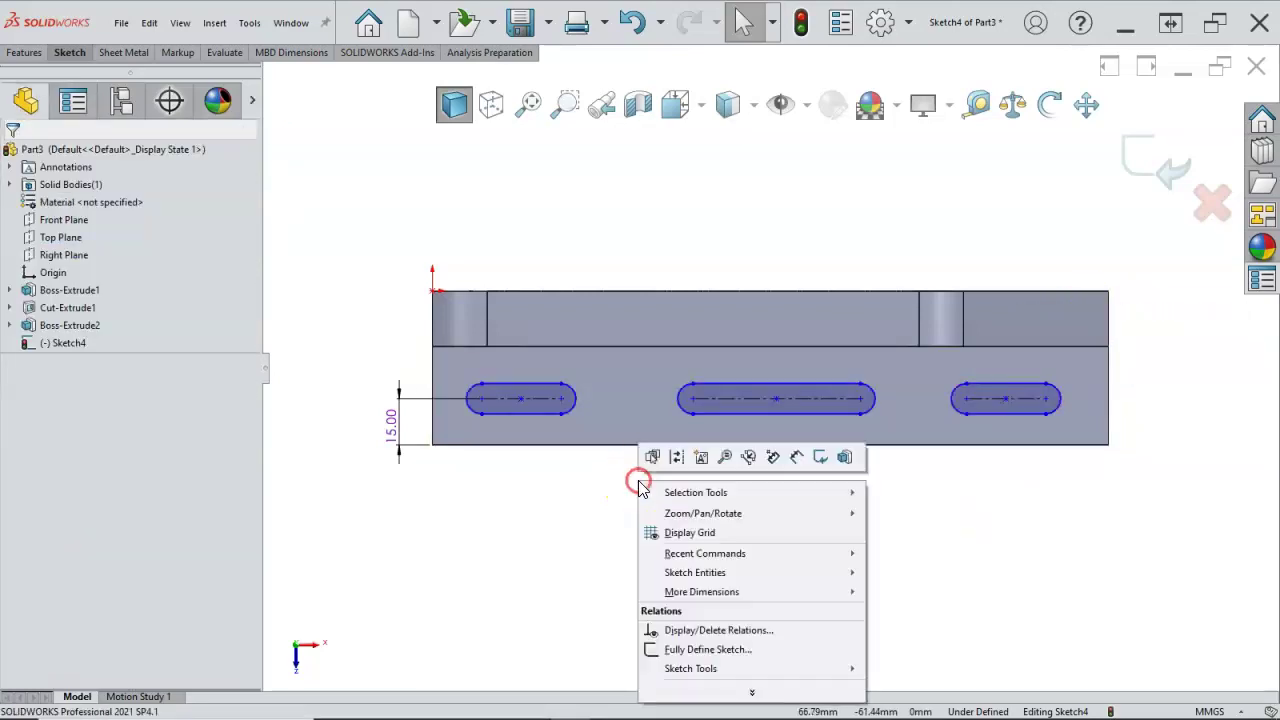
pyautogui.click(798, 457)
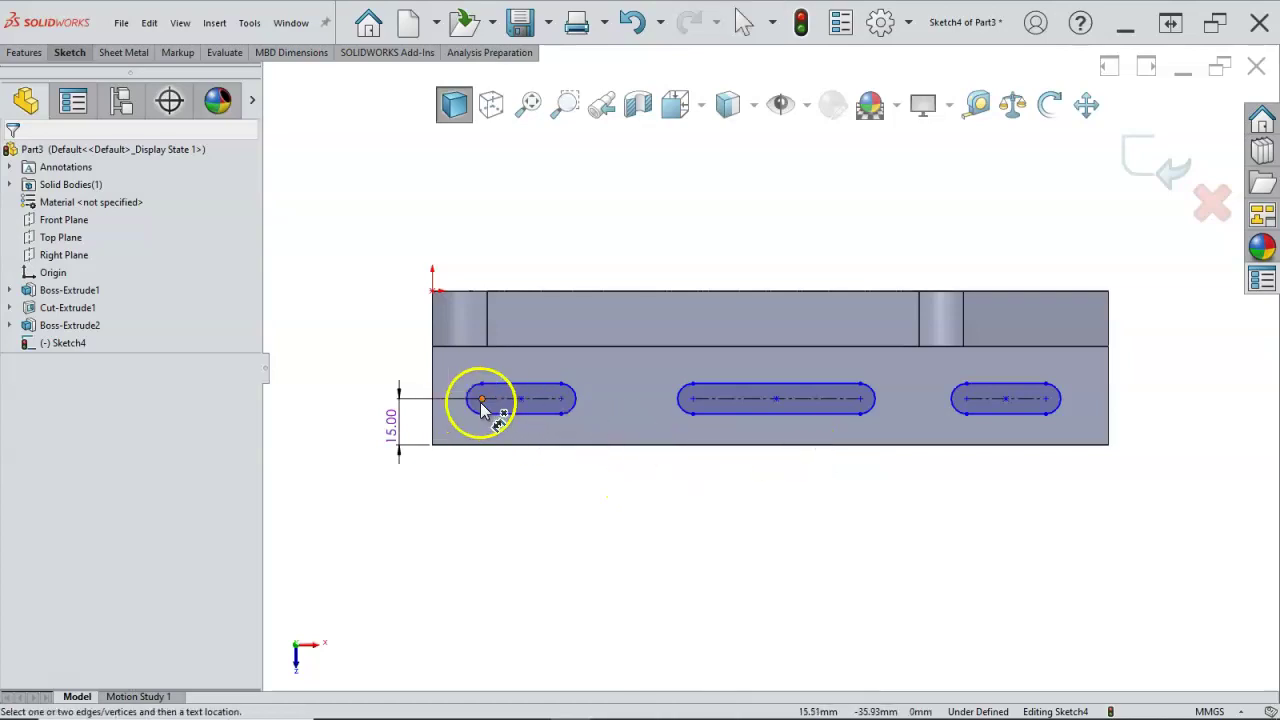
pyautogui.moveTo(481, 399); pyautogui.dragTo(435, 432)
pyautogui.click(463, 496)
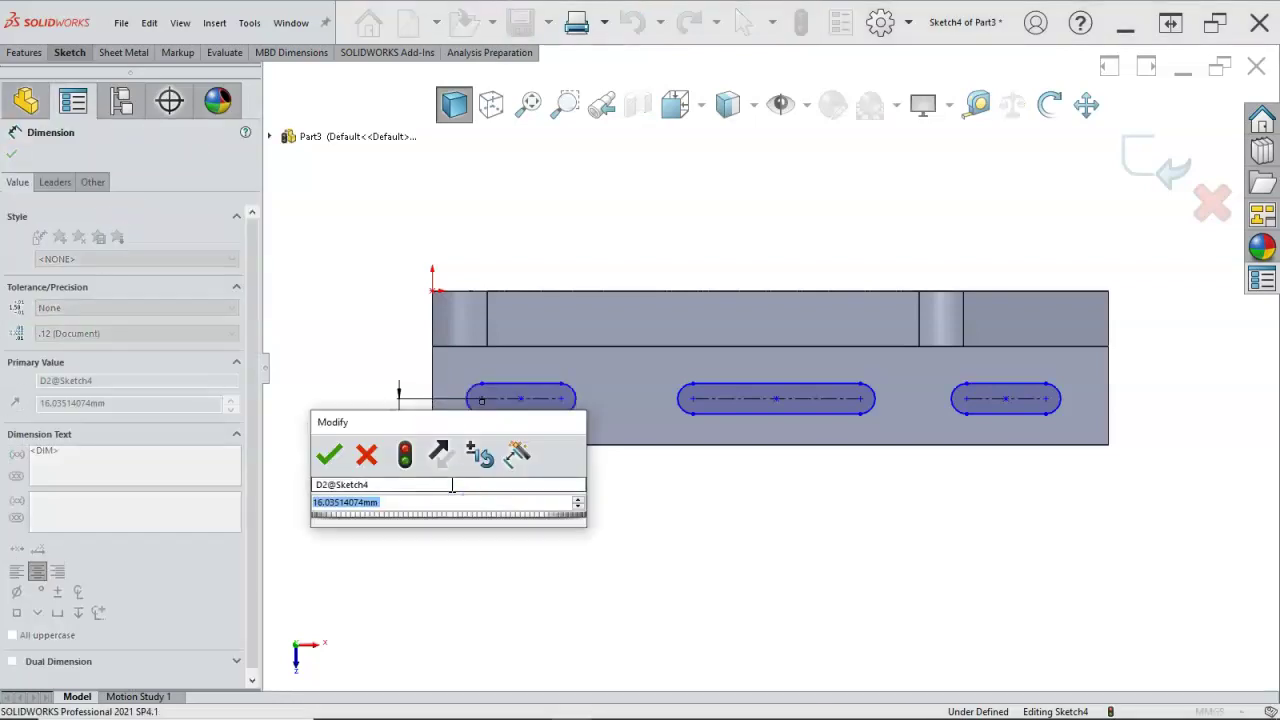
pyautogui.write('20')
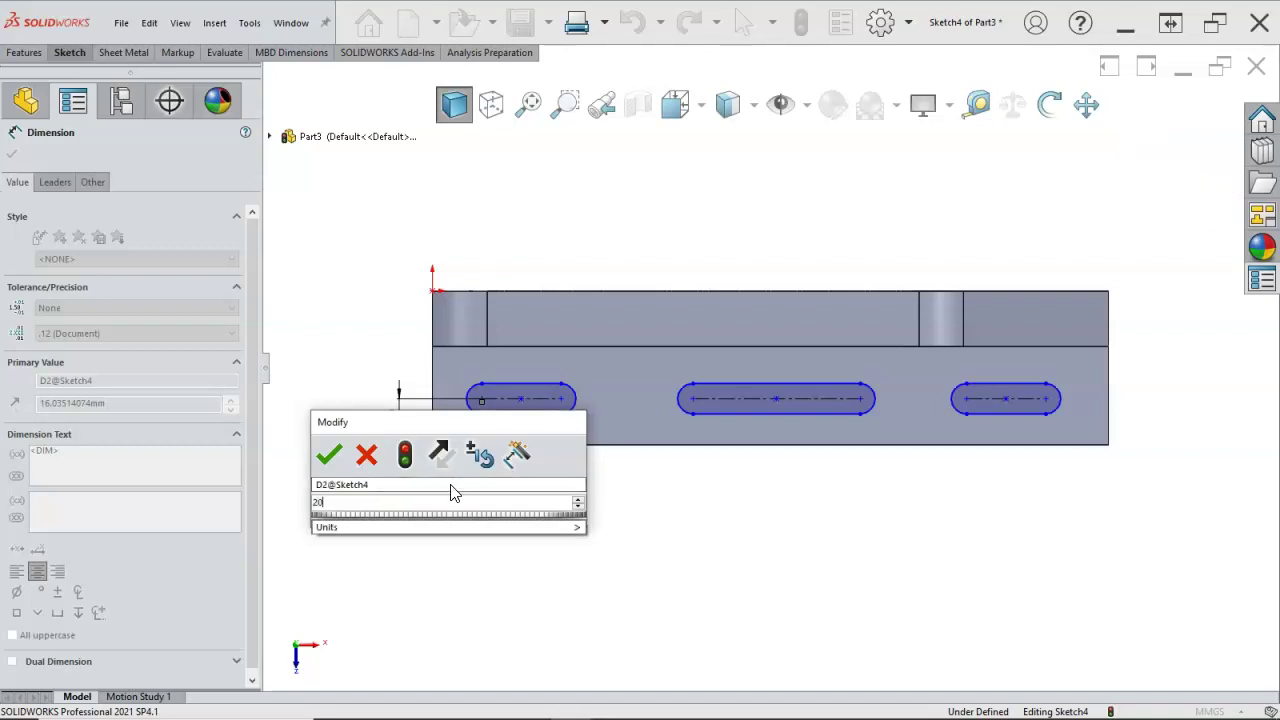
pyautogui.press('Return')
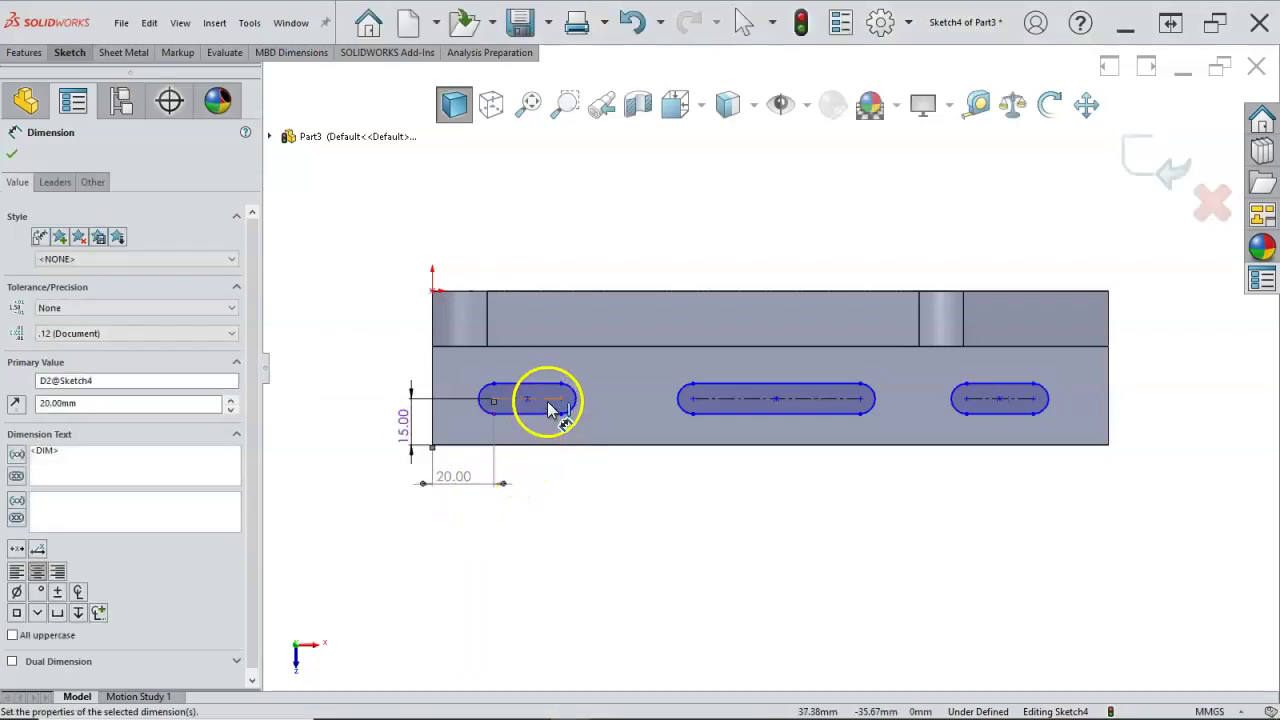
pyautogui.click(553, 412)
pyautogui.click(526, 509)
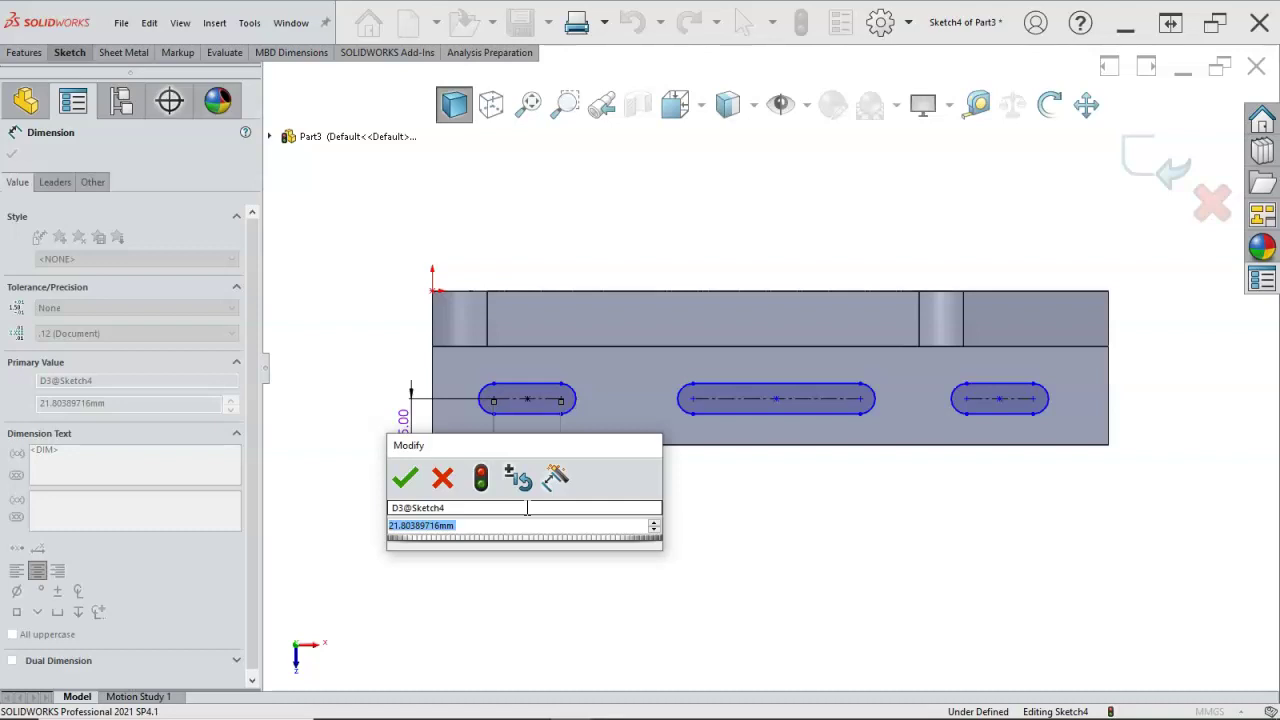
pyautogui.write('20')
pyautogui.press('Return')
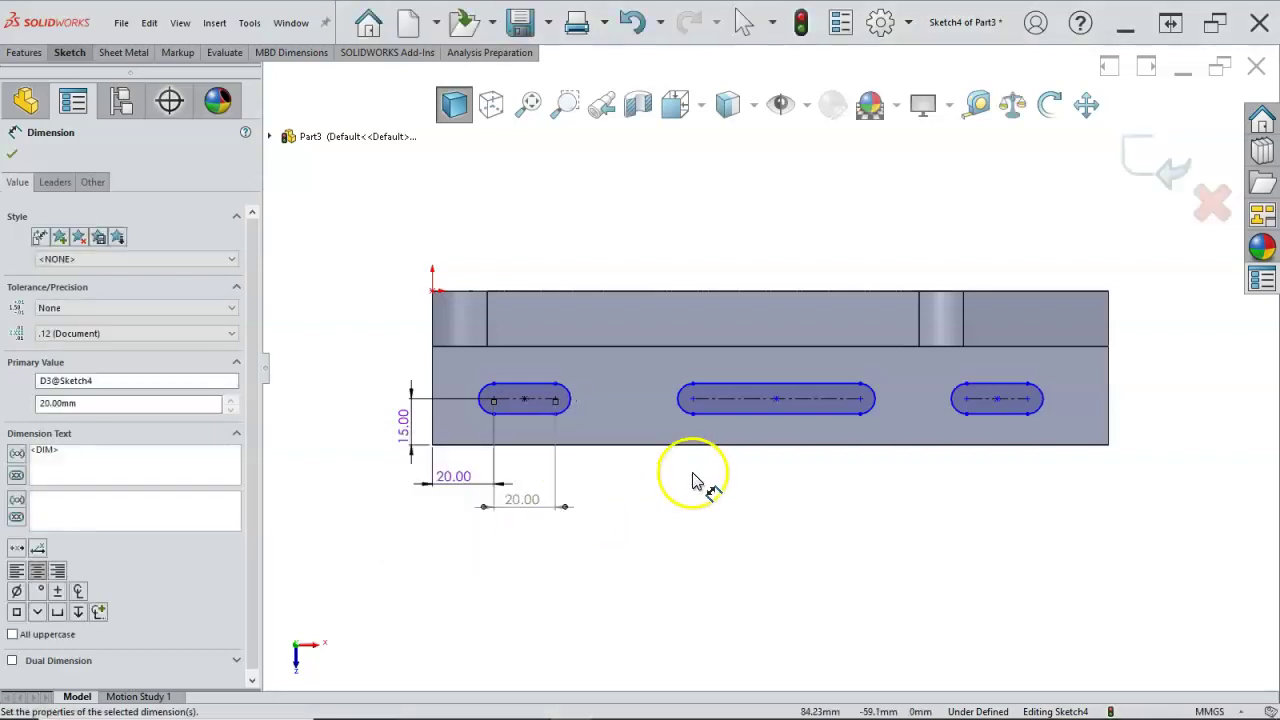
# Dimension the middle slot 60 mm long and 80 mm from the left edge.
pyautogui.click(748, 408)
pyautogui.click(757, 528)
pyautogui.write('60')
pyautogui.press('Return')
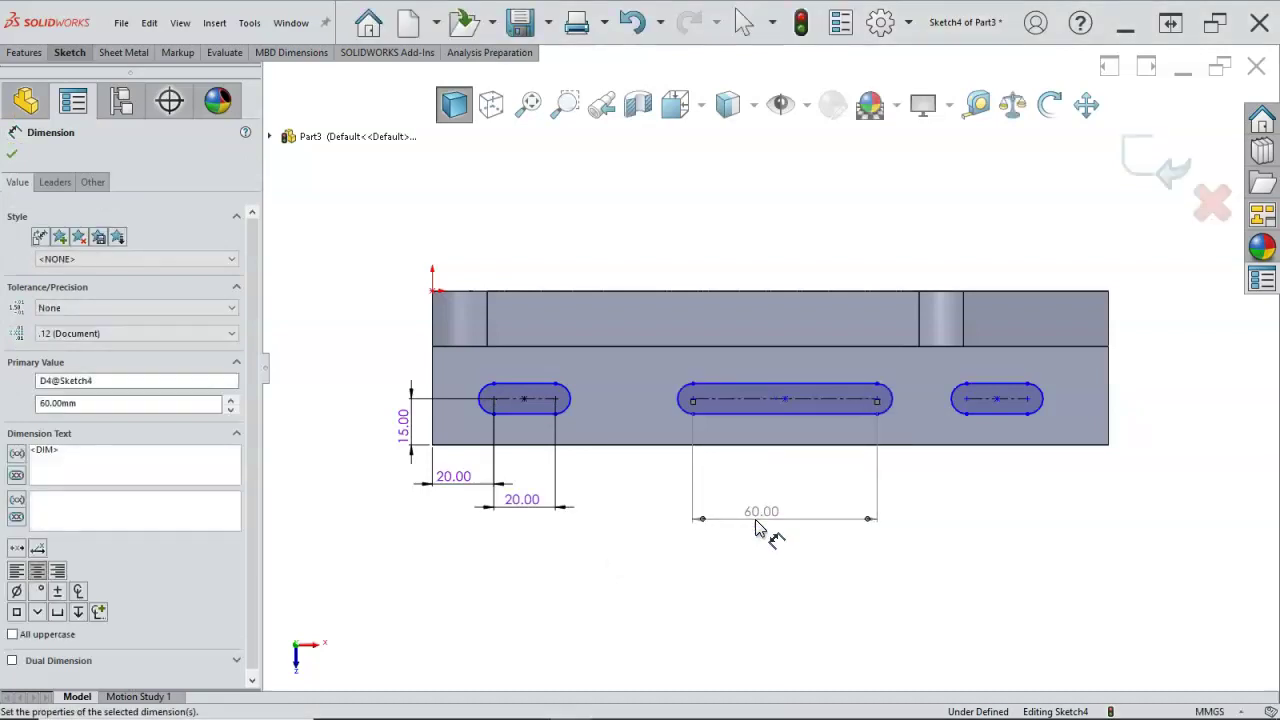
pyautogui.click(700, 403)
pyautogui.click(603, 548)
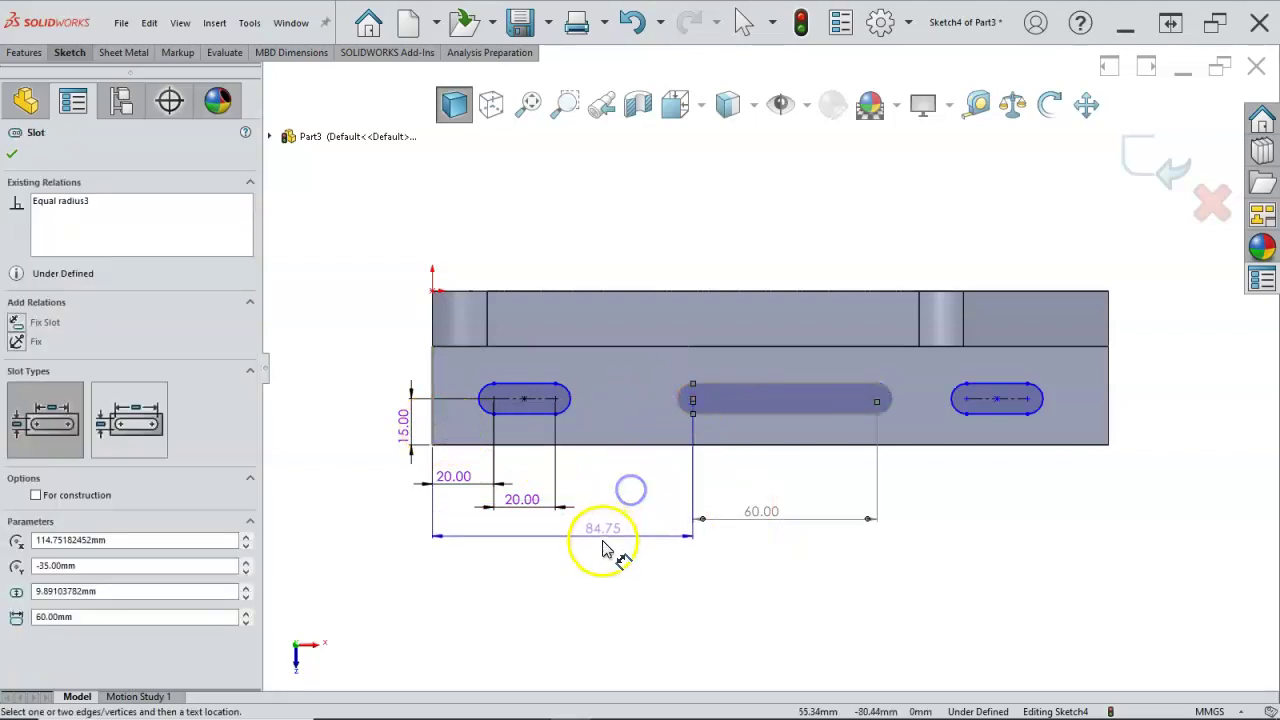
pyautogui.write('80')
pyautogui.press('Return')
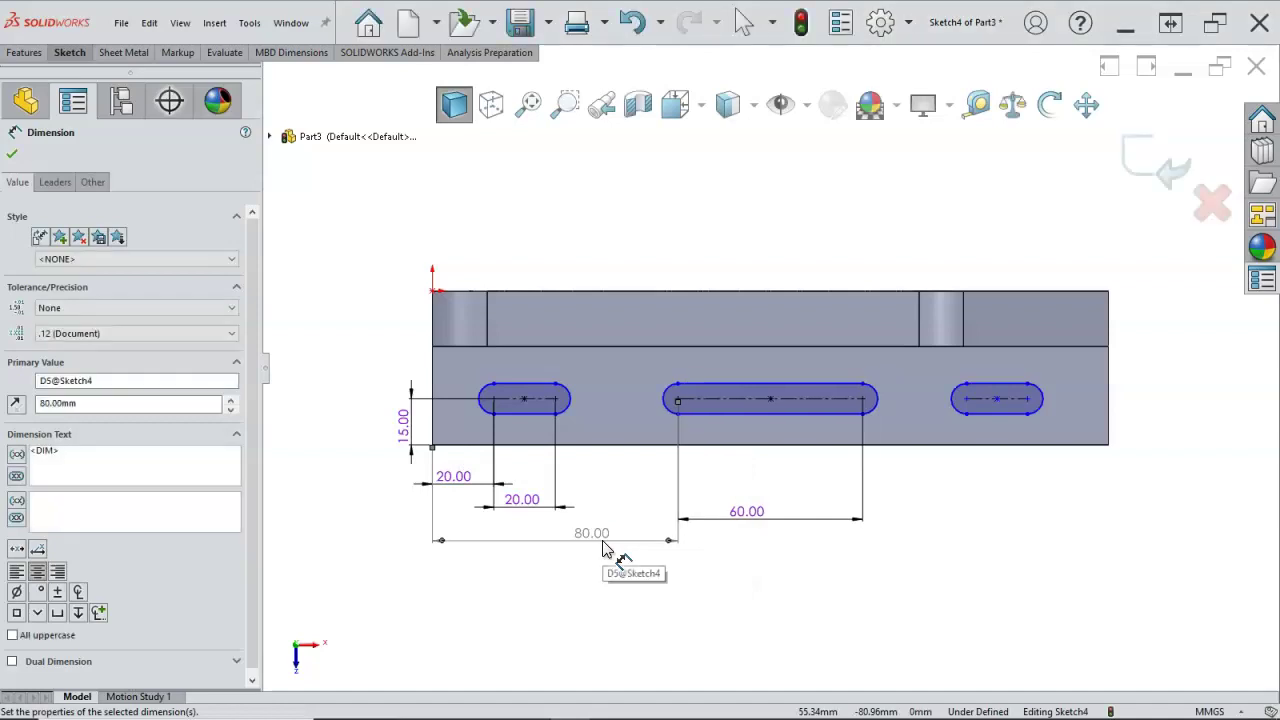
pyautogui.click(808, 482)
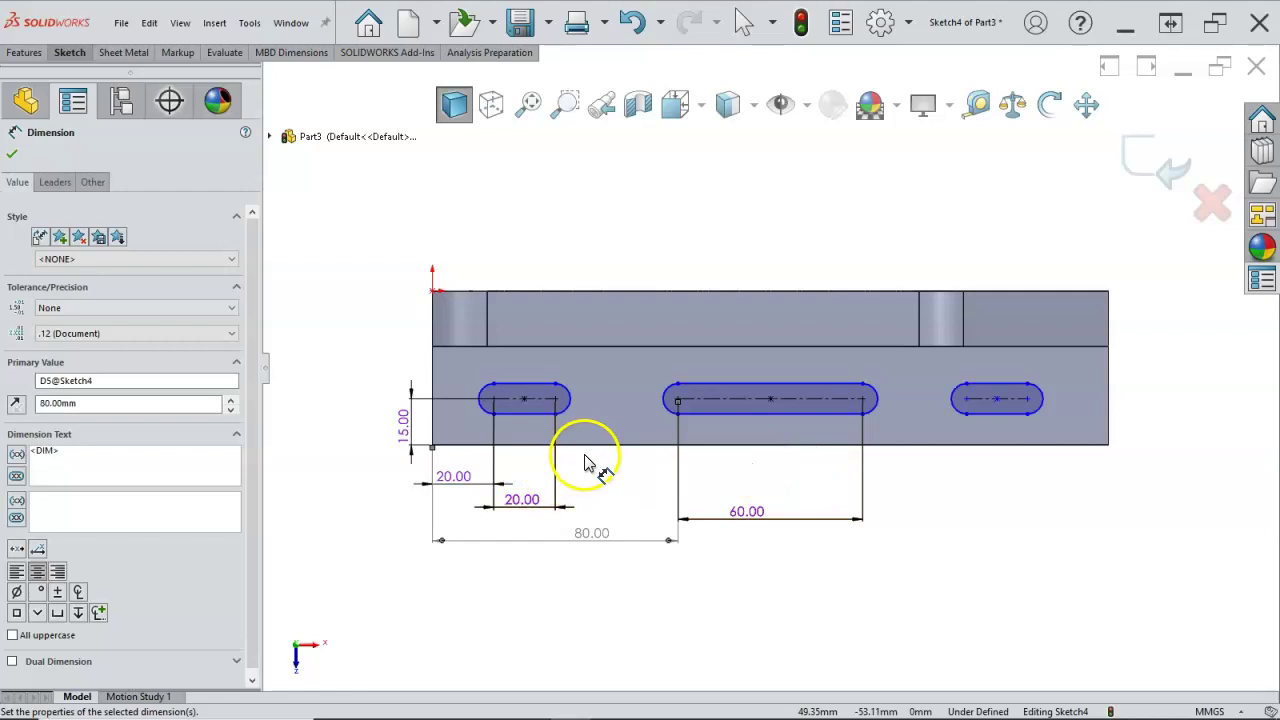
# Place the right slot 180 mm from the part's left edge.
pyautogui.click(430, 417)
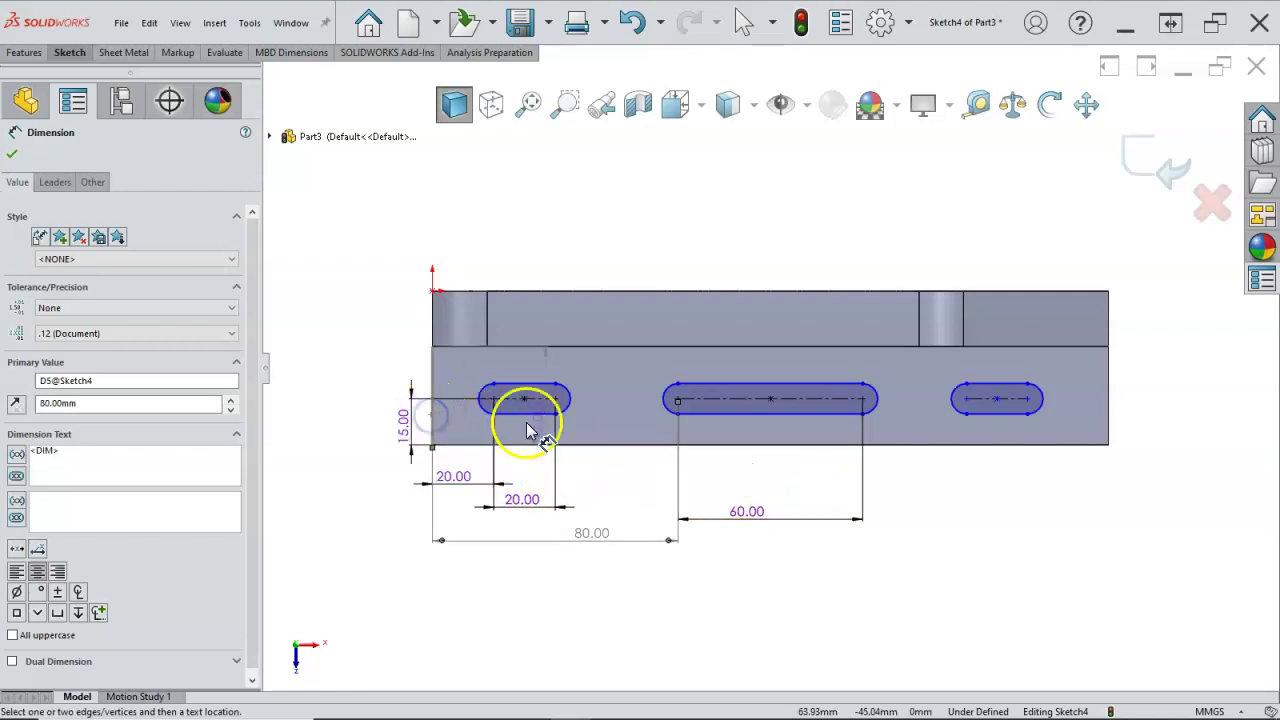
pyautogui.click(962, 412)
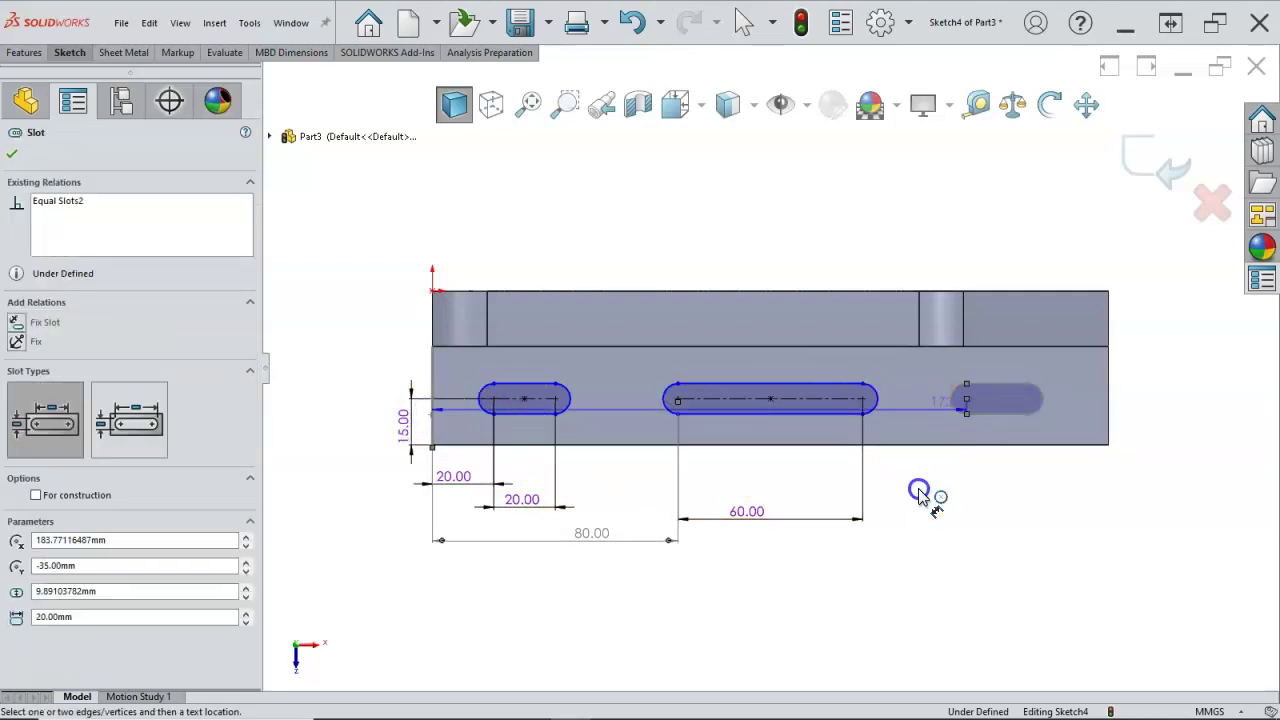
pyautogui.click(871, 565)
pyautogui.write('180')
pyautogui.press('Return')
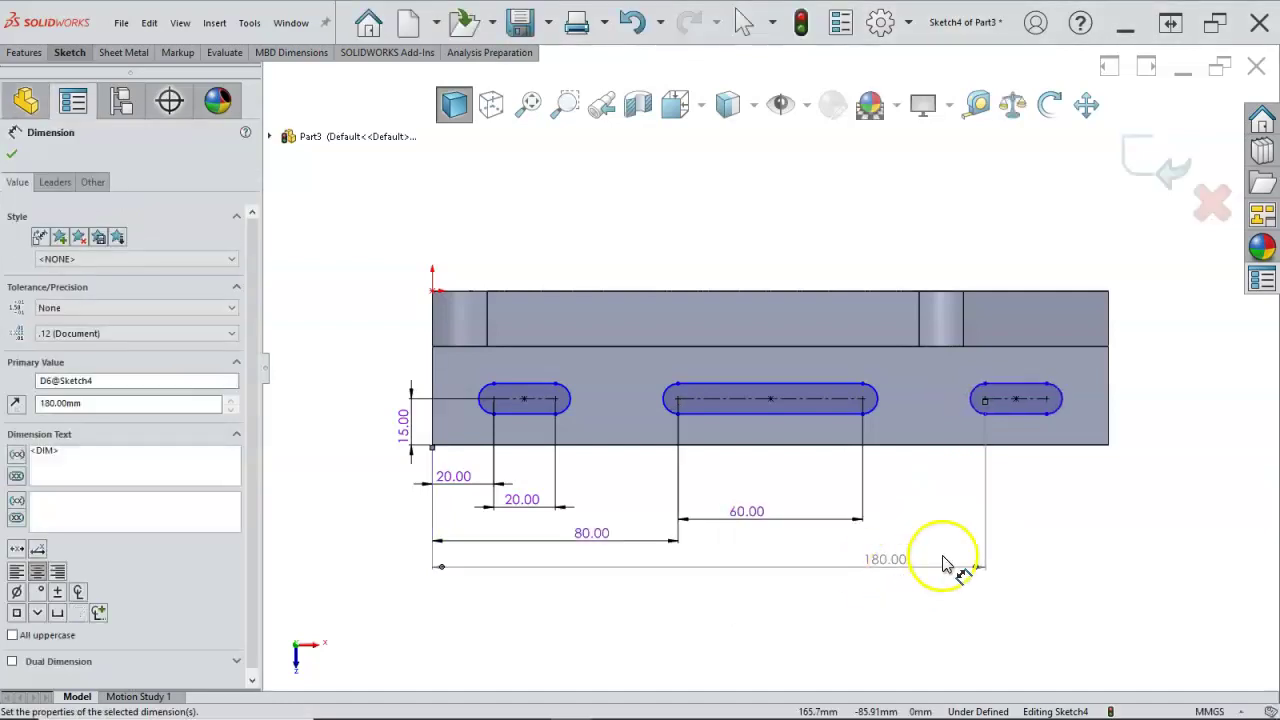
# Set the right slot's length to 10 mm, fully defining Sketch4.
pyautogui.click(1037, 395)
pyautogui.moveTo(1045, 415); pyautogui.dragTo(1157, 410)
pyautogui.click(1157, 410)
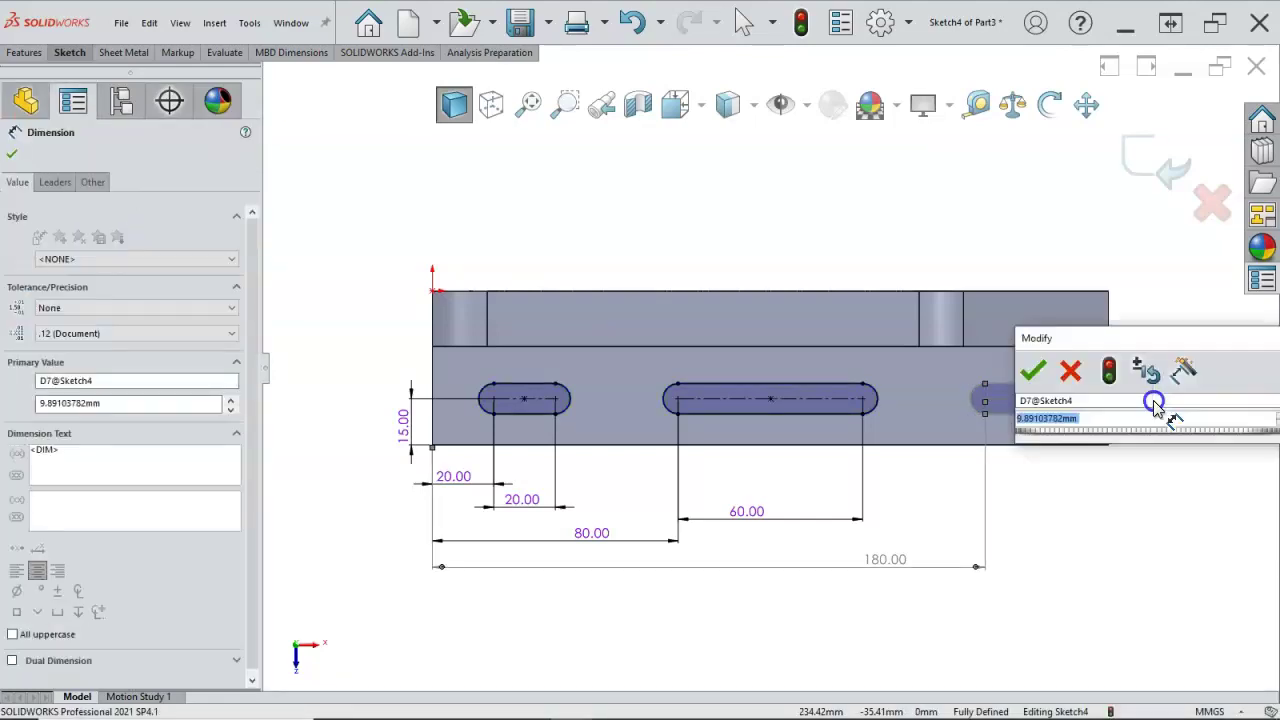
pyautogui.write('10')
pyautogui.press('Return')
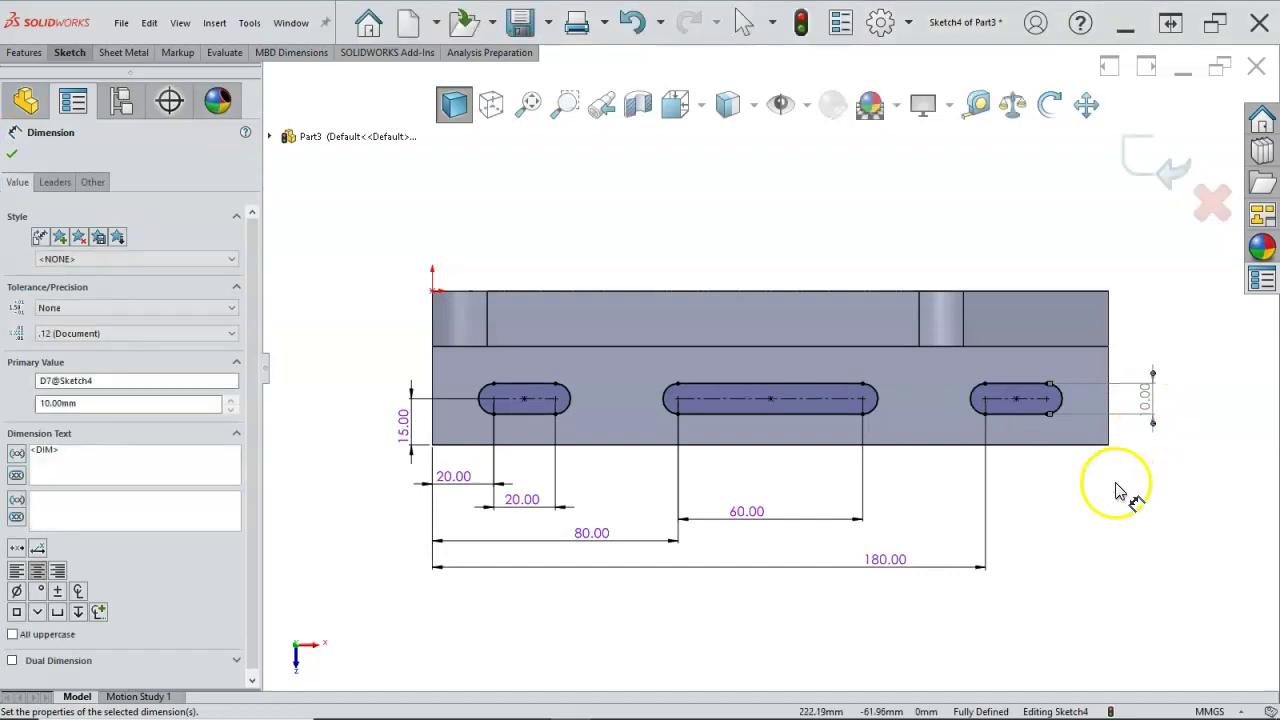
pyautogui.rightClick(1128, 491)
pyautogui.click(1128, 541)
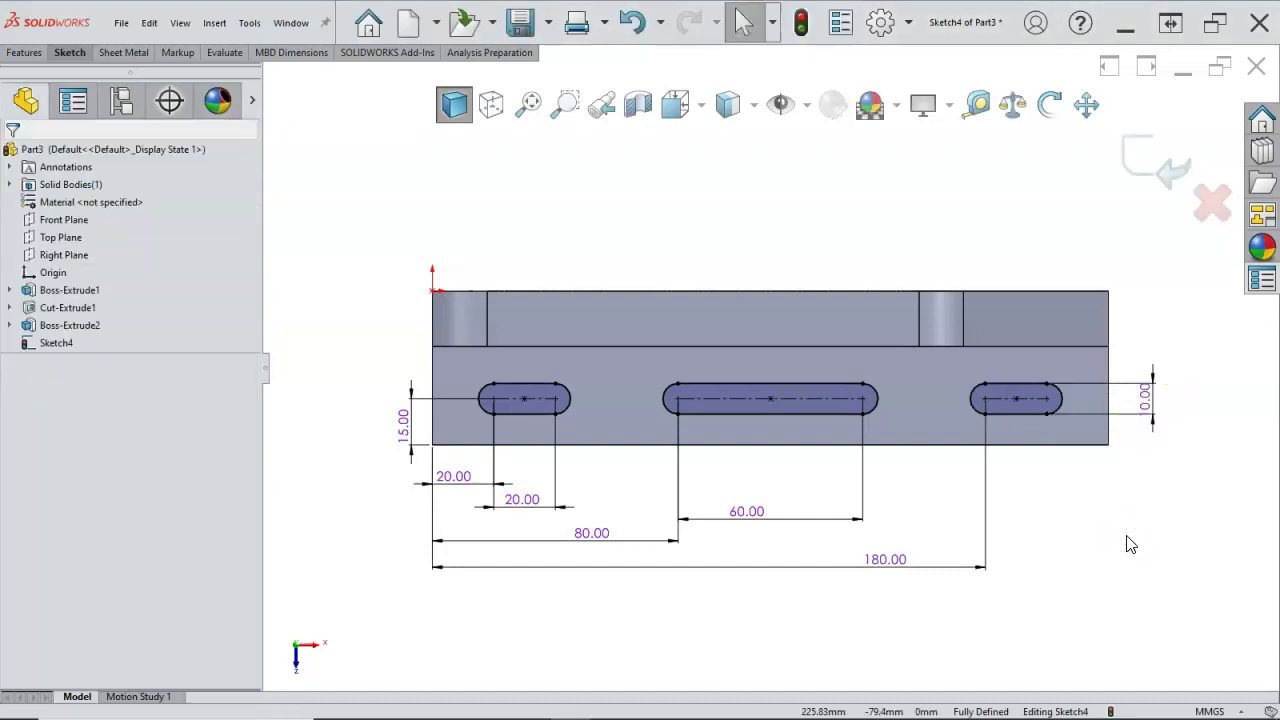
# Extruded-cut the three slots through the base with end condition Up To Next.
pyautogui.hotkey('ctrl', '7')
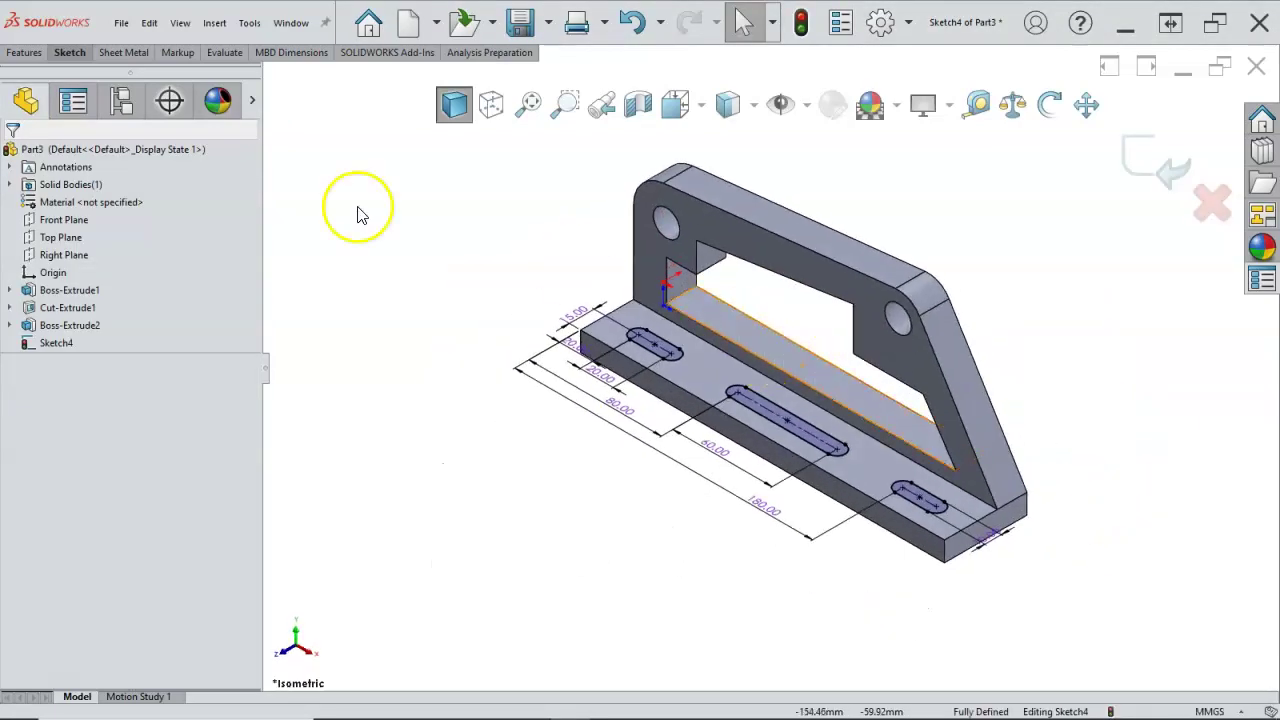
pyautogui.click(24, 52)
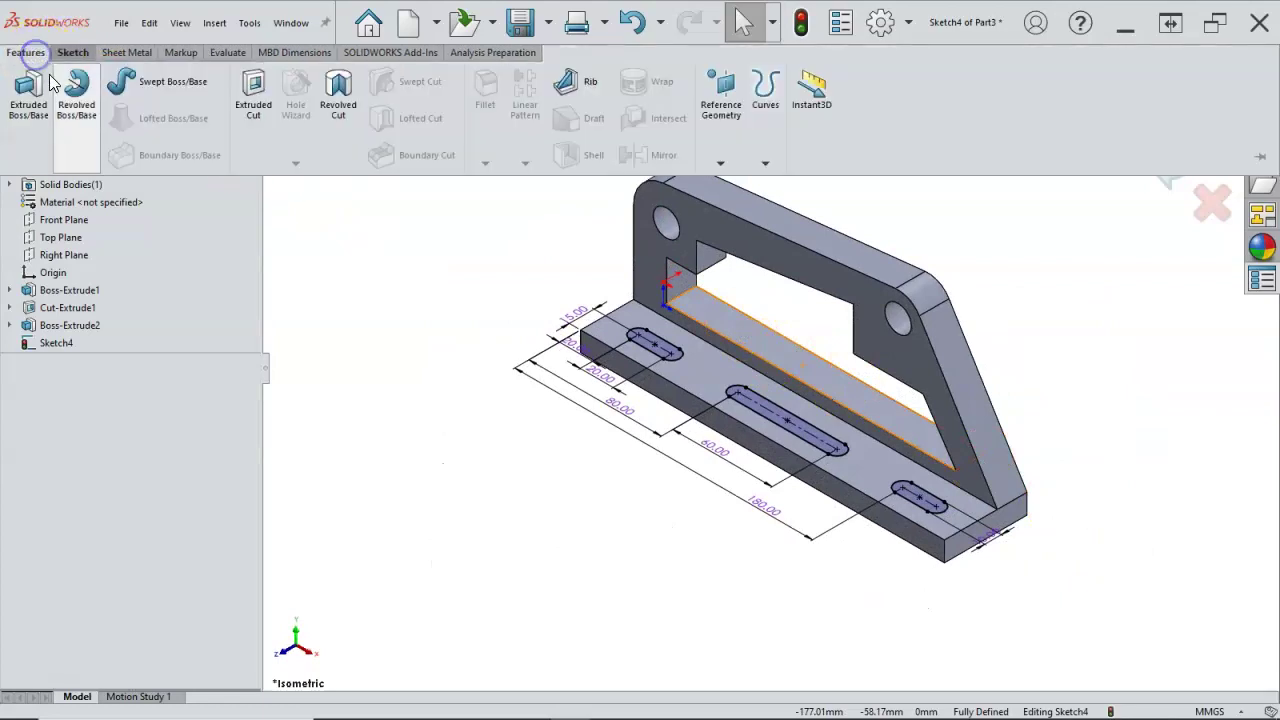
pyautogui.click(256, 103)
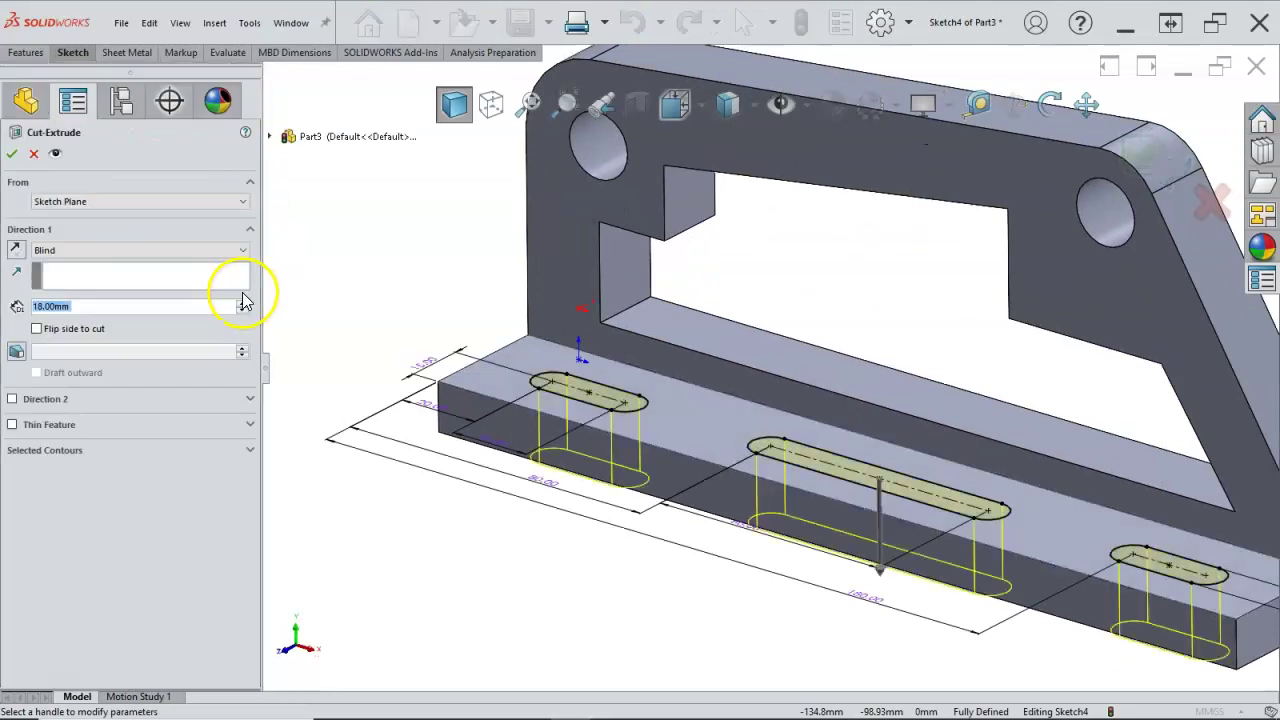
pyautogui.click(236, 252)
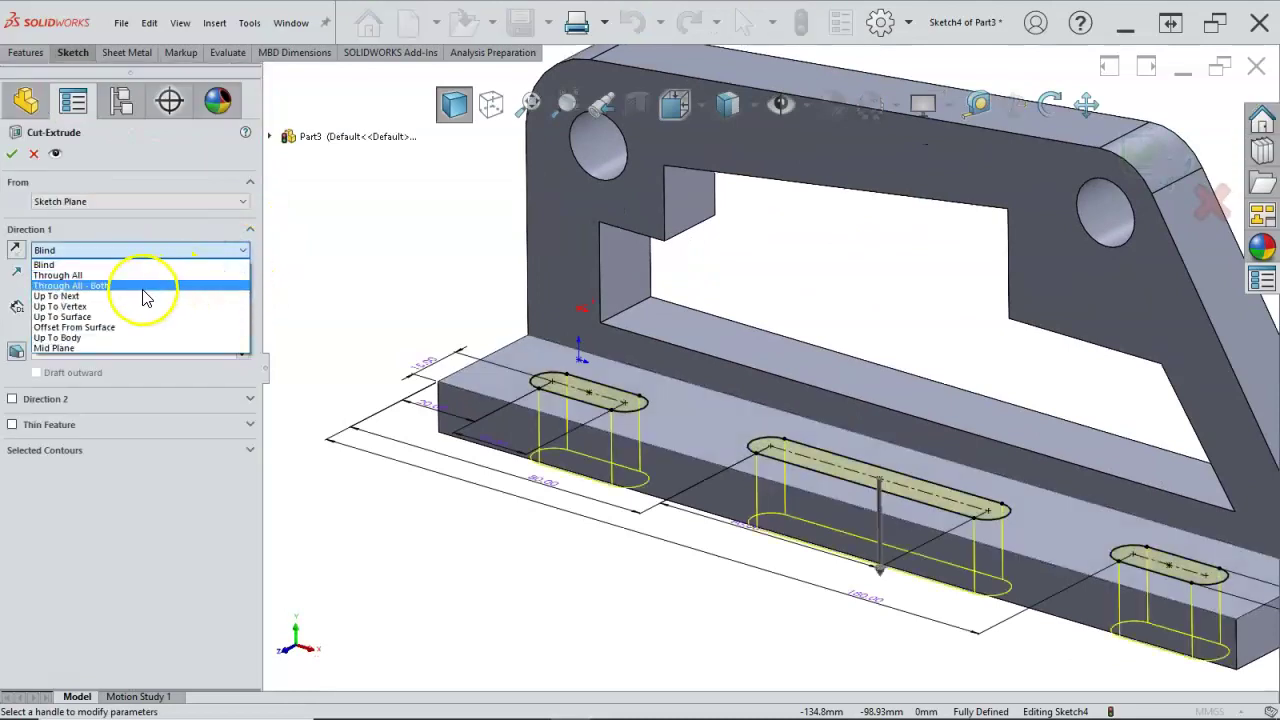
pyautogui.click(138, 297)
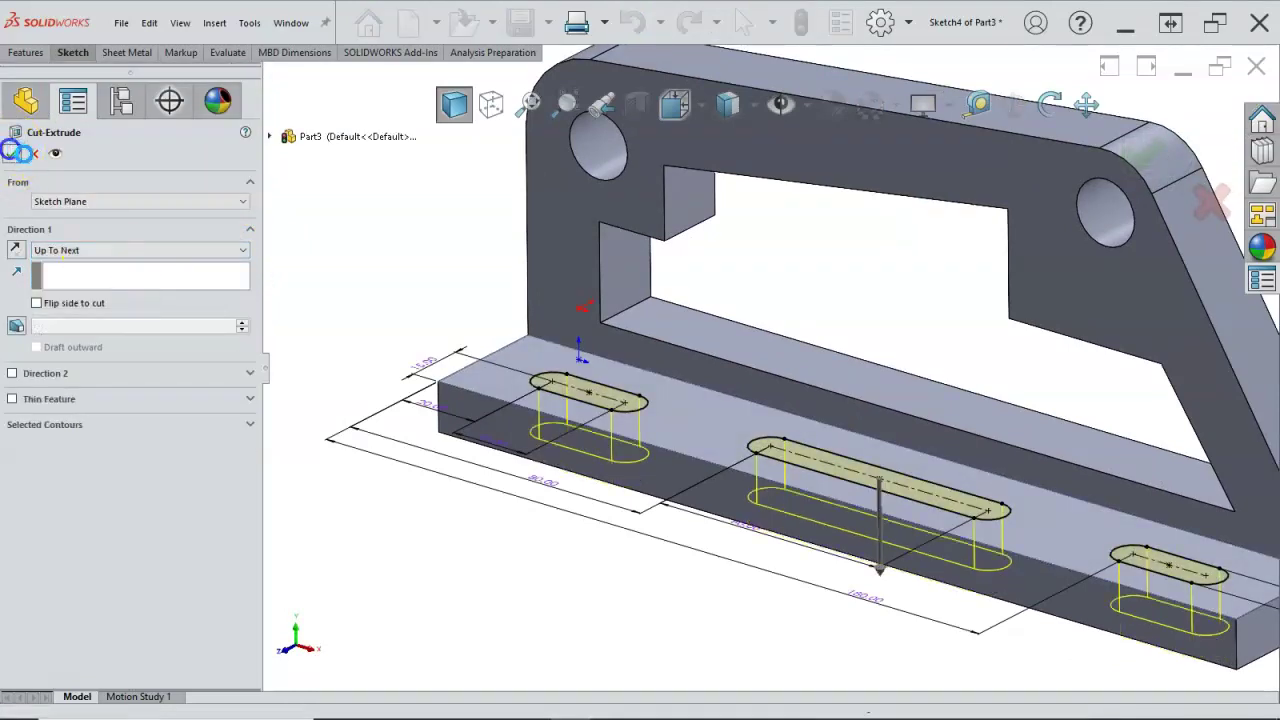
pyautogui.click(11, 153)
pyautogui.click(355, 298)
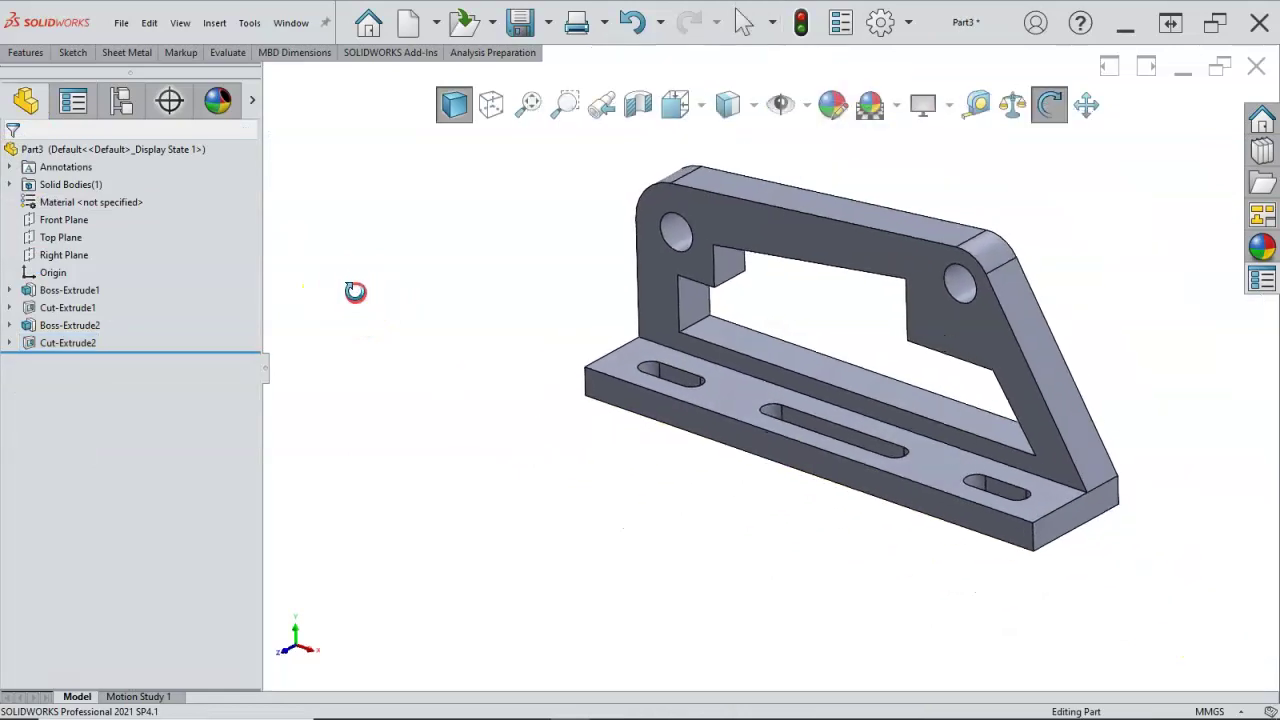
# Start a 10 mm fillet on the inner edge between the cutout plate and base.
pyautogui.scroll(-2, 735, 330)
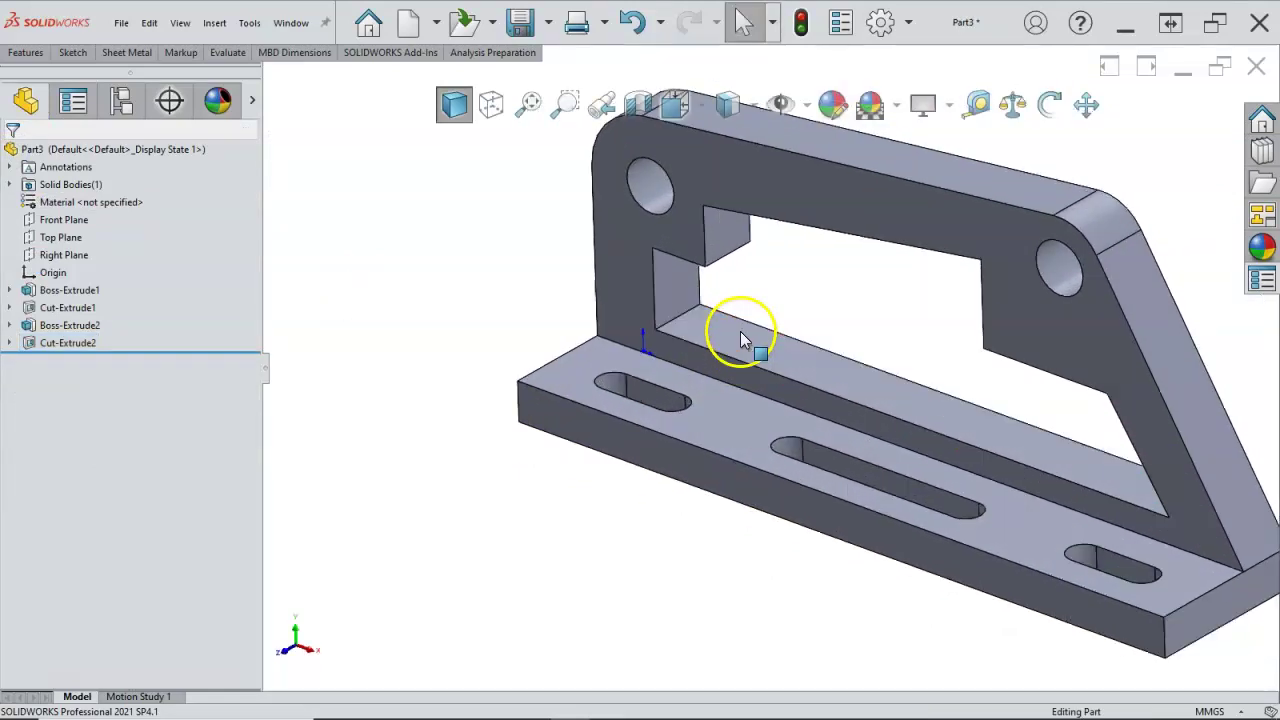
pyautogui.click(690, 313)
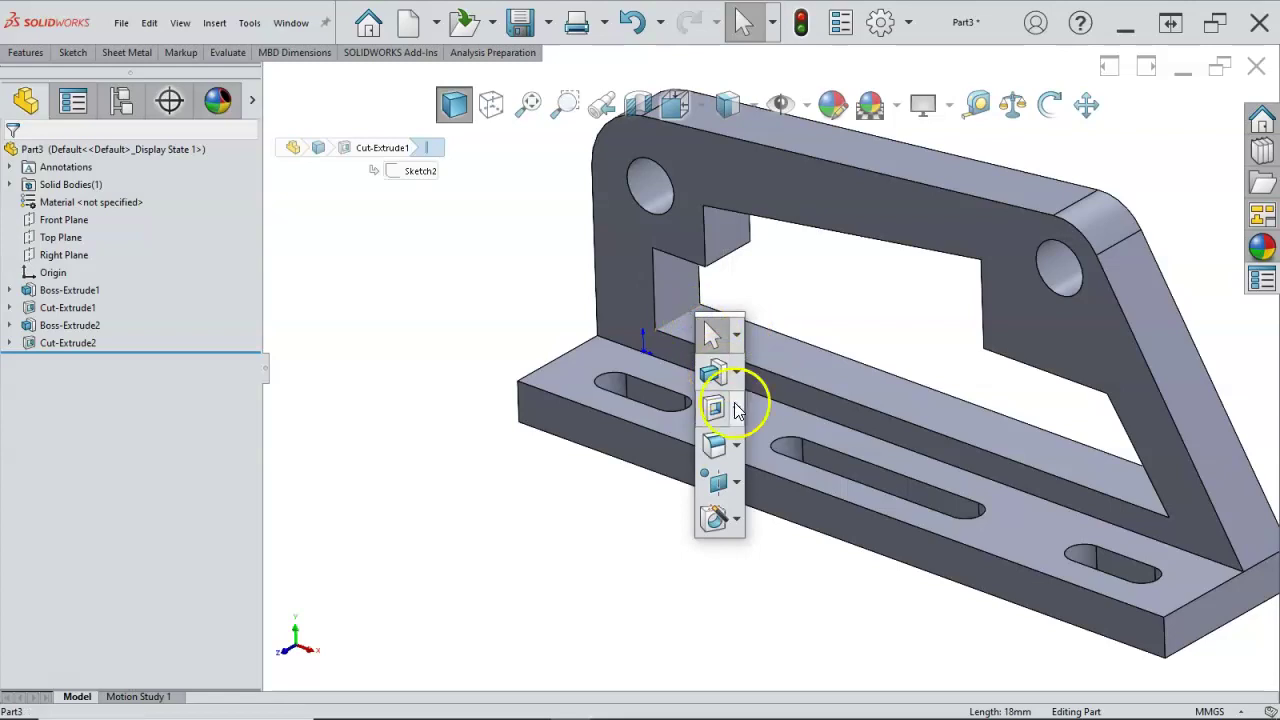
pyautogui.click(718, 444)
pyautogui.click(548, 316)
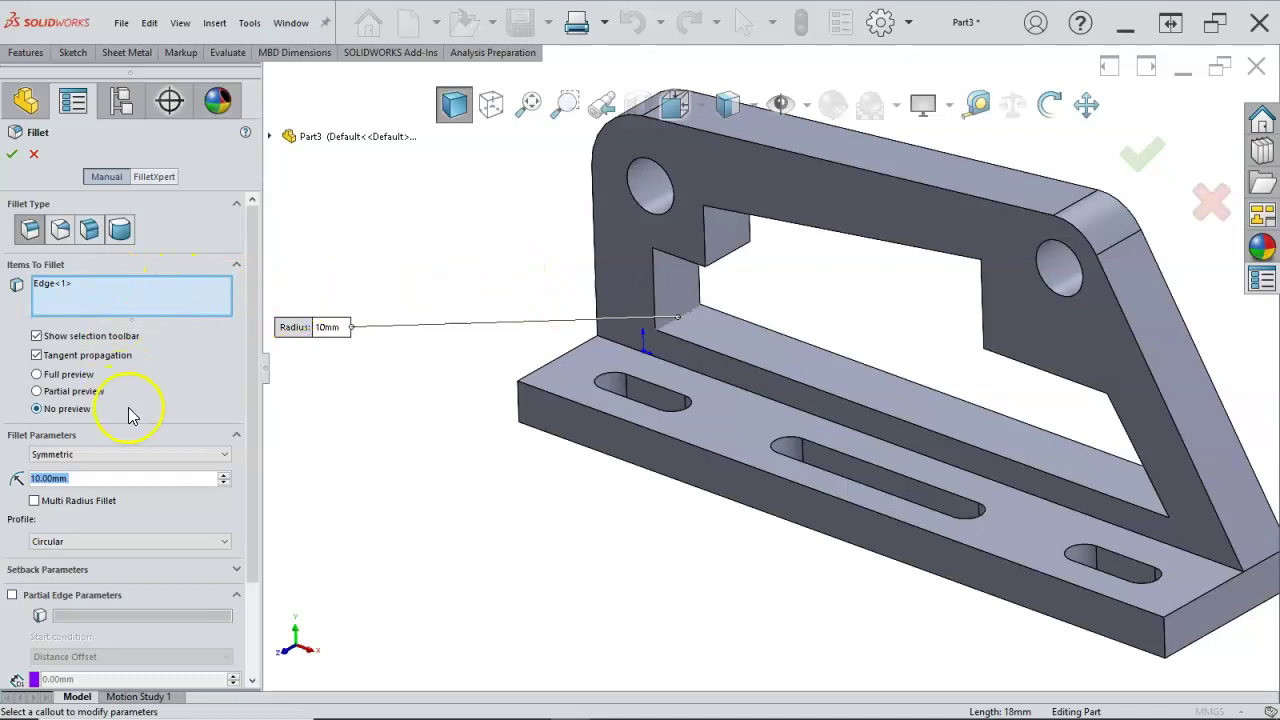
# Change the fillet radius on the selected inner edge from 10 mm to 9 mm.
pyautogui.write('9')
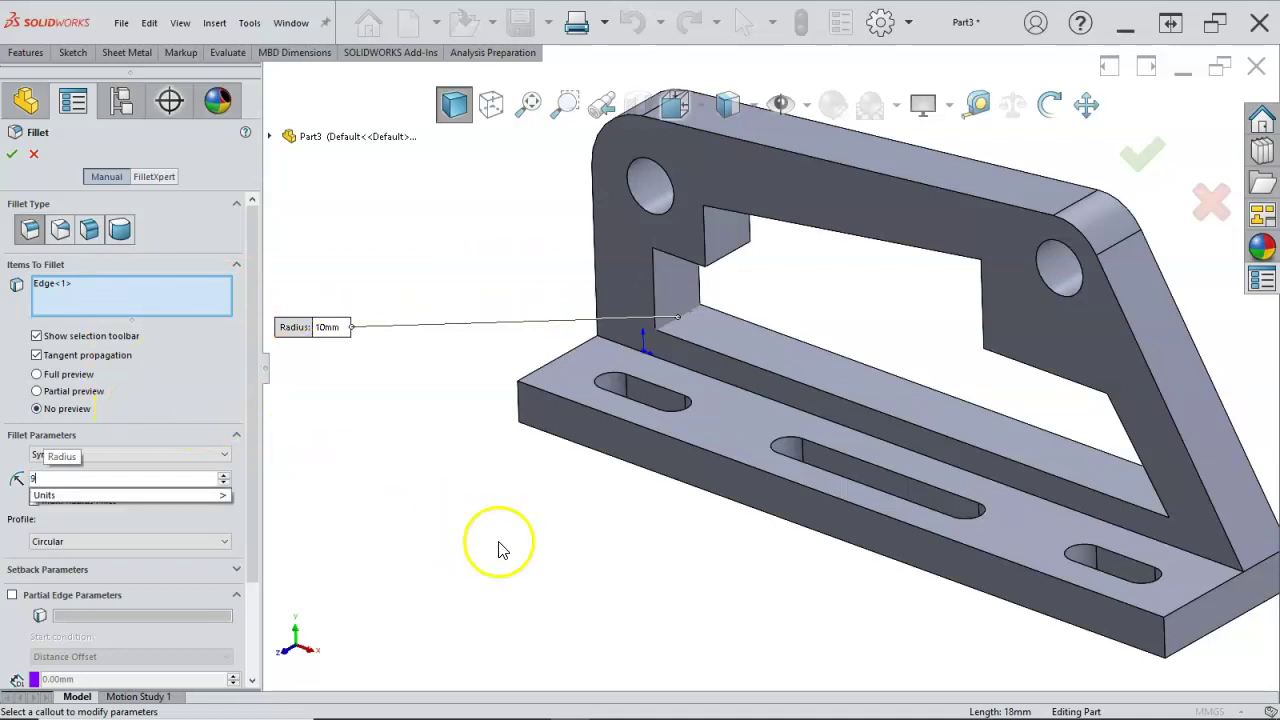
pyautogui.moveTo(500, 540); pyautogui.dragTo(606, 521, button='middle')
pyautogui.moveTo(929, 386); pyautogui.dragTo(982, 397, button='middle')
pyautogui.scroll(-2, 1038, 447)
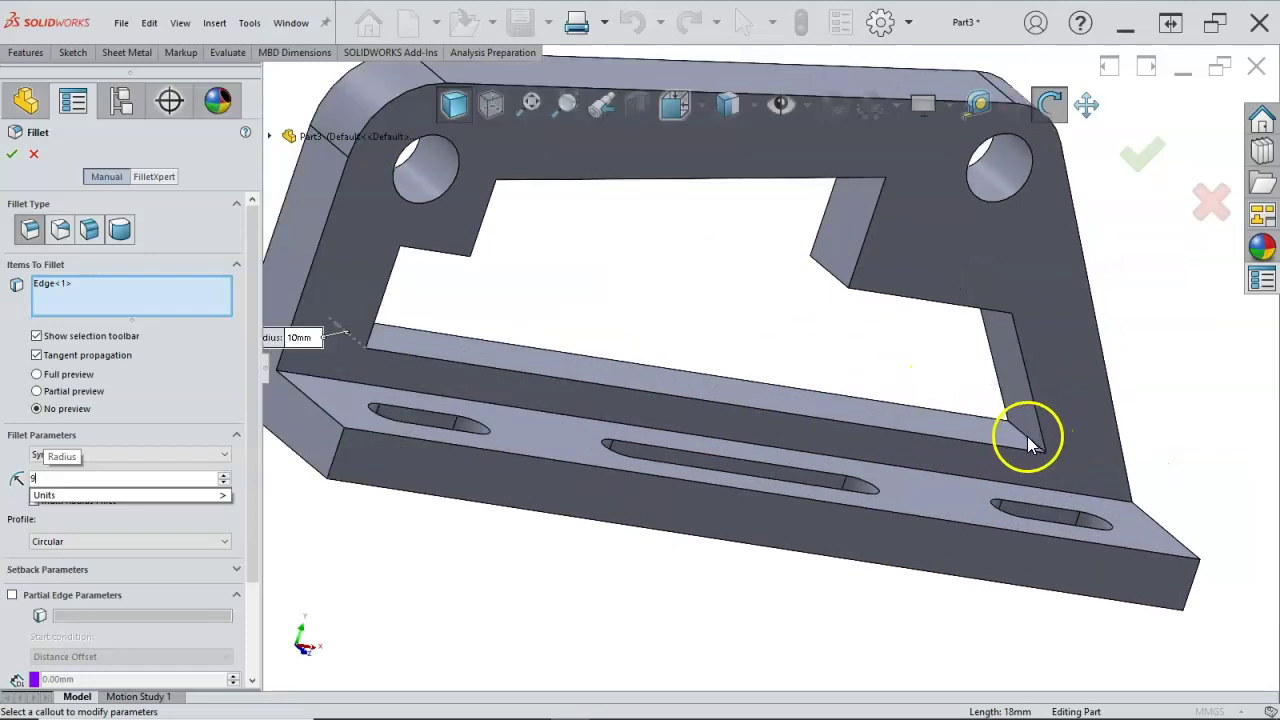
pyautogui.moveTo(480, 314); pyautogui.dragTo(600, 320, button='middle')
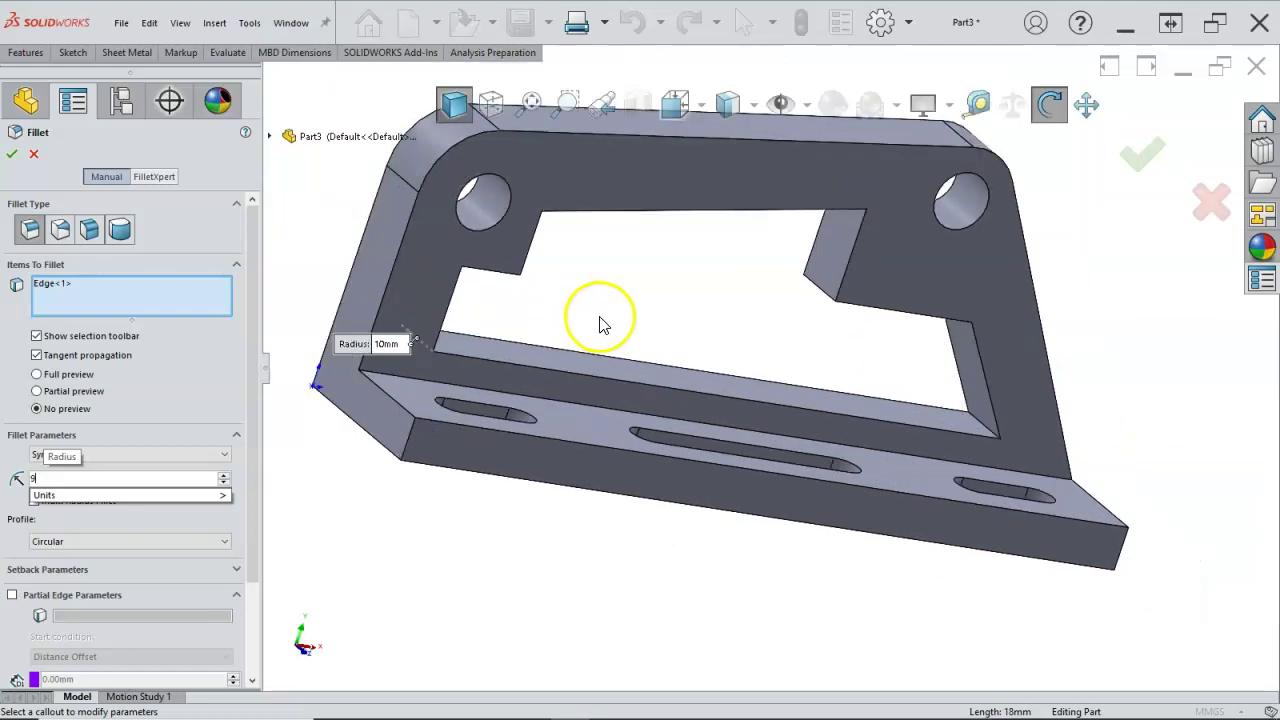
pyautogui.press('Return')
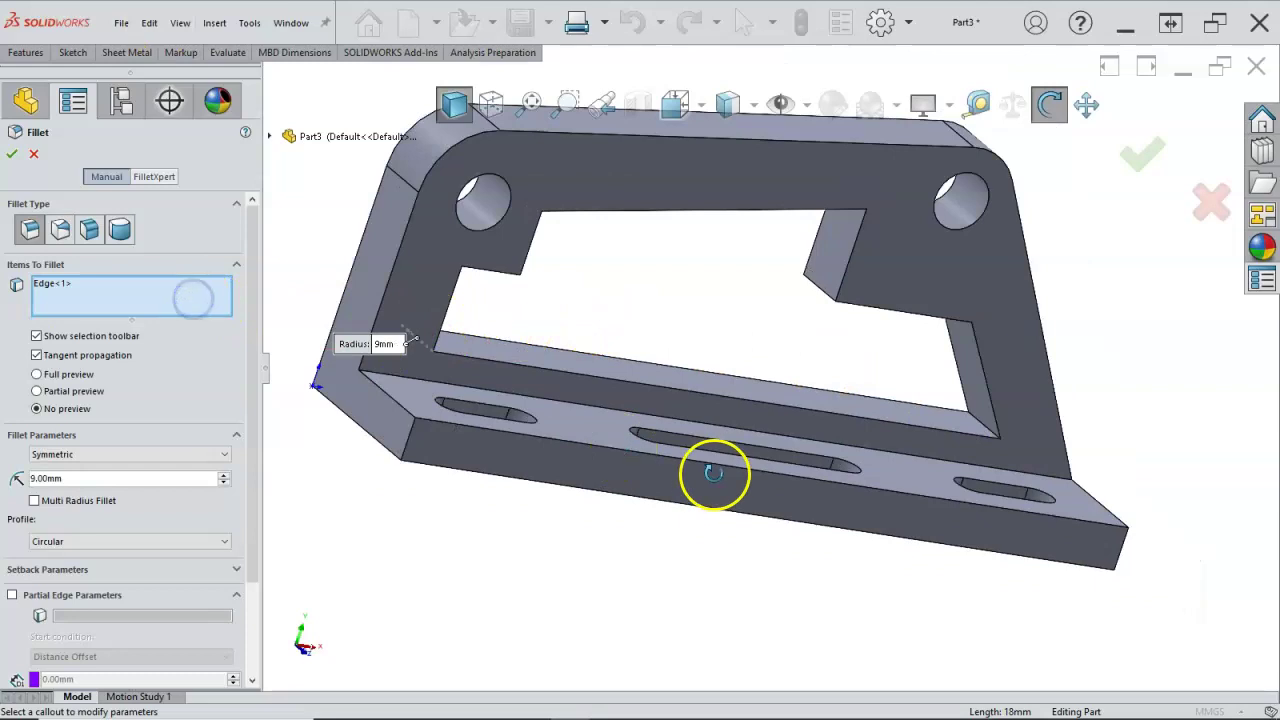
pyautogui.moveTo(873, 365)
pyautogui.mouseDown(button='middle')
pyautogui.moveTo(880, 304)
pyautogui.moveTo(866, 374)
pyautogui.mouseUp(button='middle')
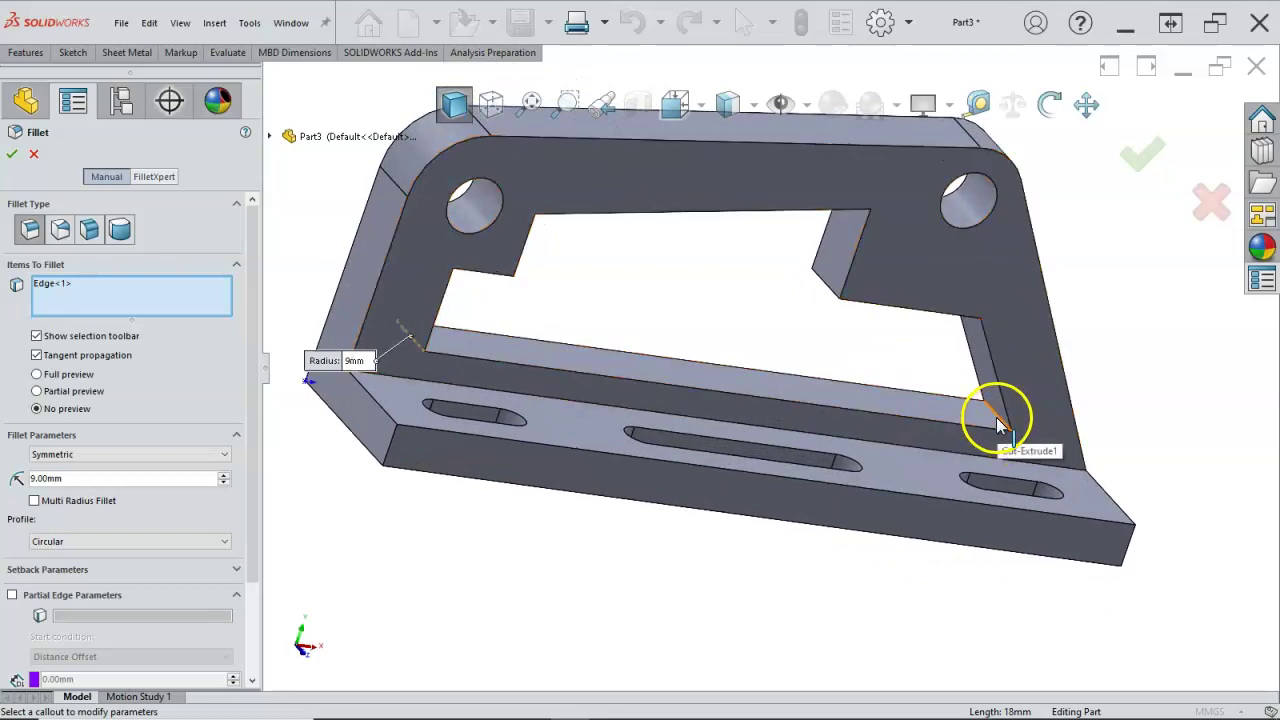
# Add the connected loop of inner window edges, preview all eight, and apply the 9 mm fillet.
pyautogui.click(998, 420)
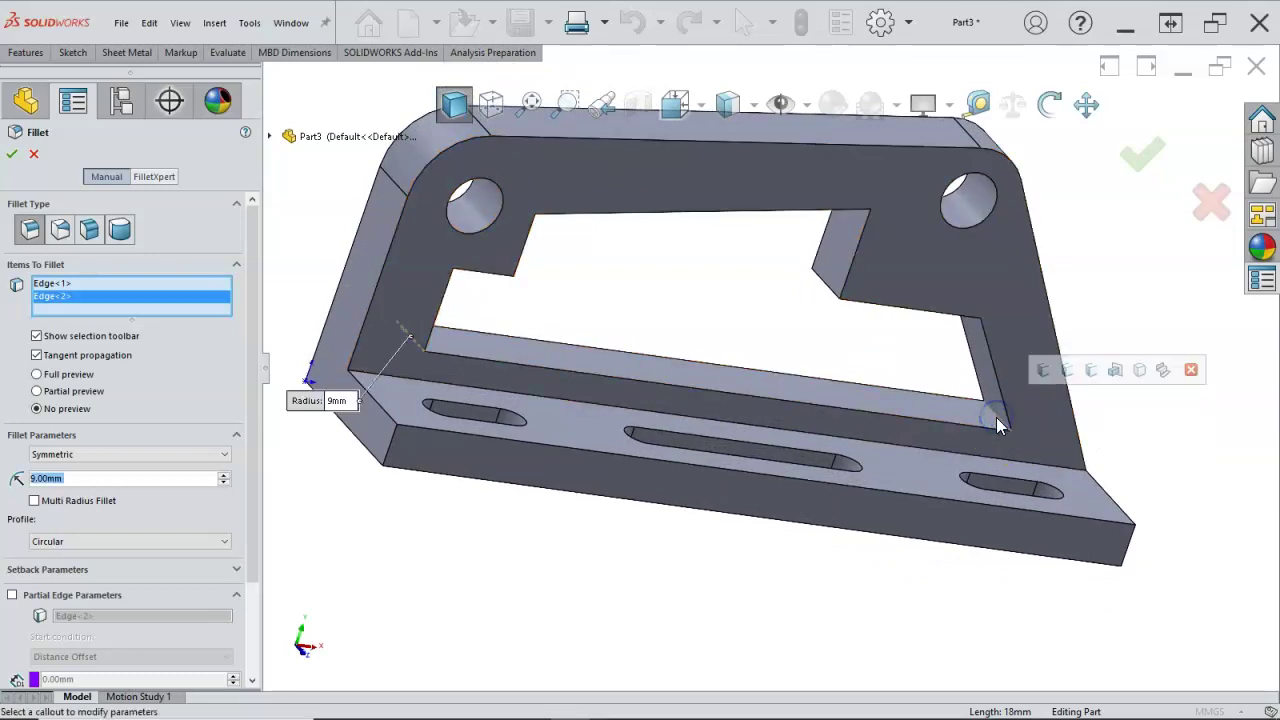
pyautogui.click(1068, 371)
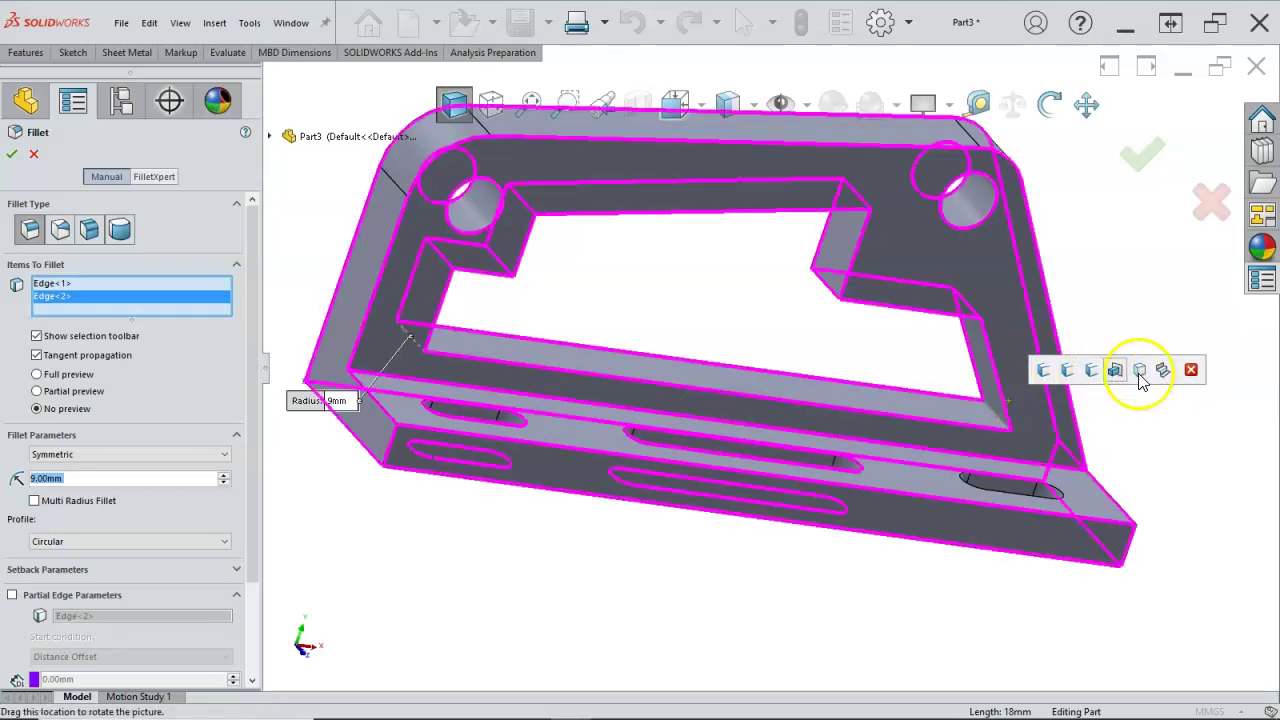
pyautogui.click(1043, 372)
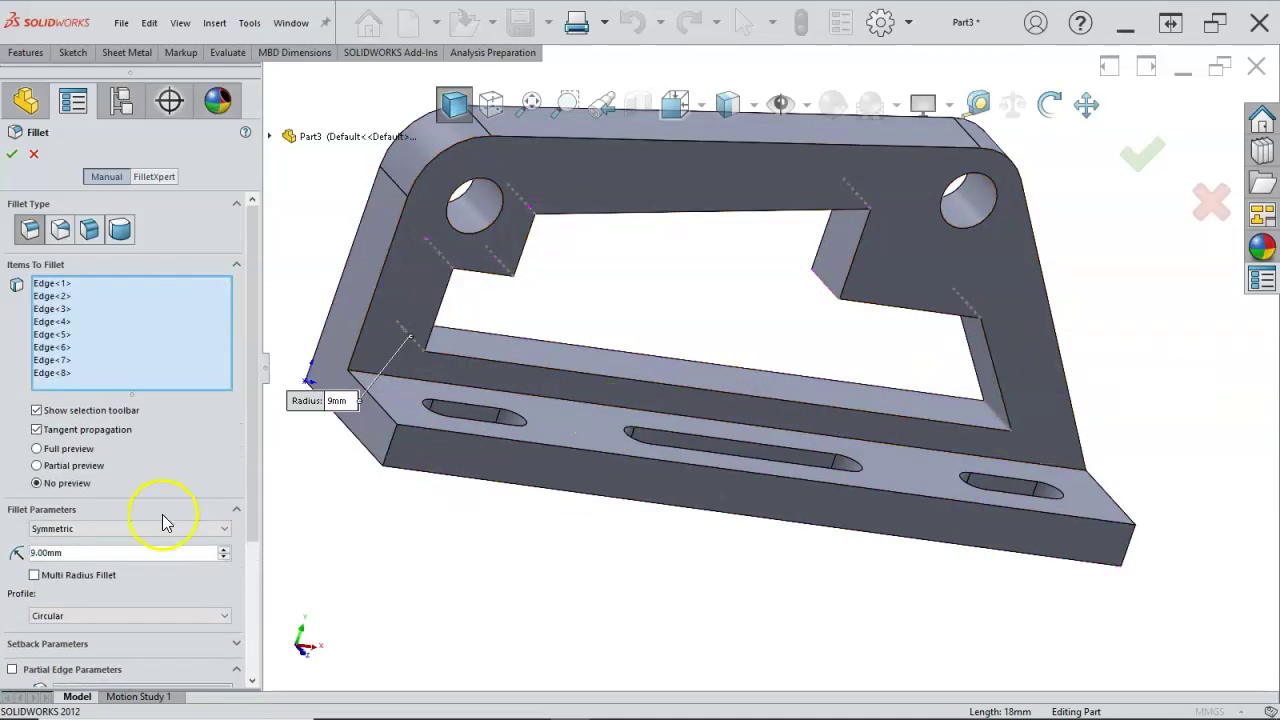
pyautogui.click(44, 467)
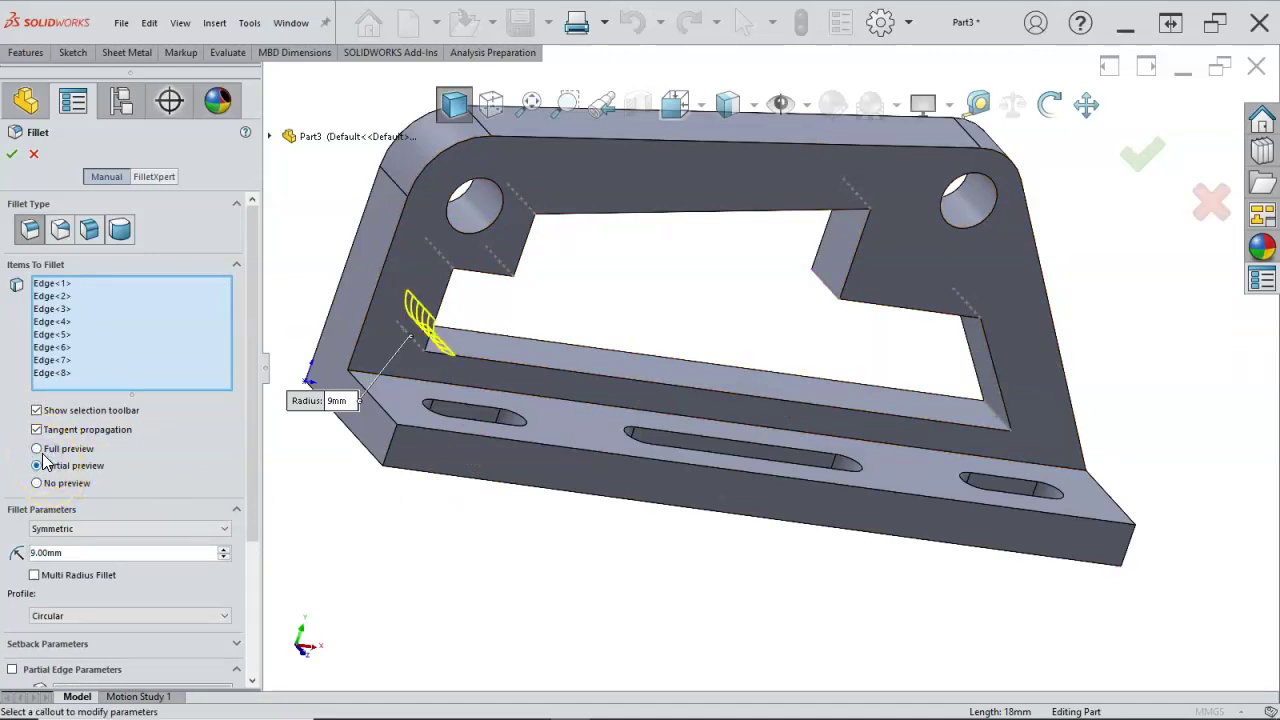
pyautogui.click(39, 450)
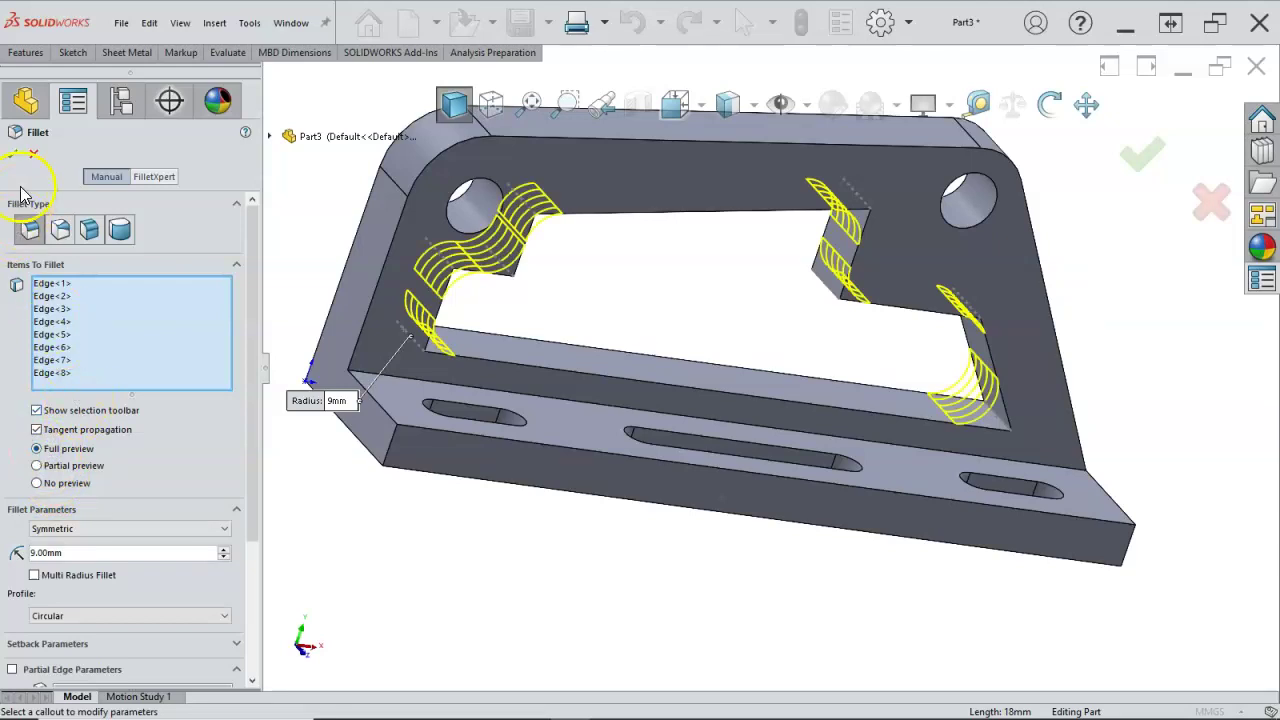
pyautogui.click(12, 153)
pyautogui.middleClick(506, 350)
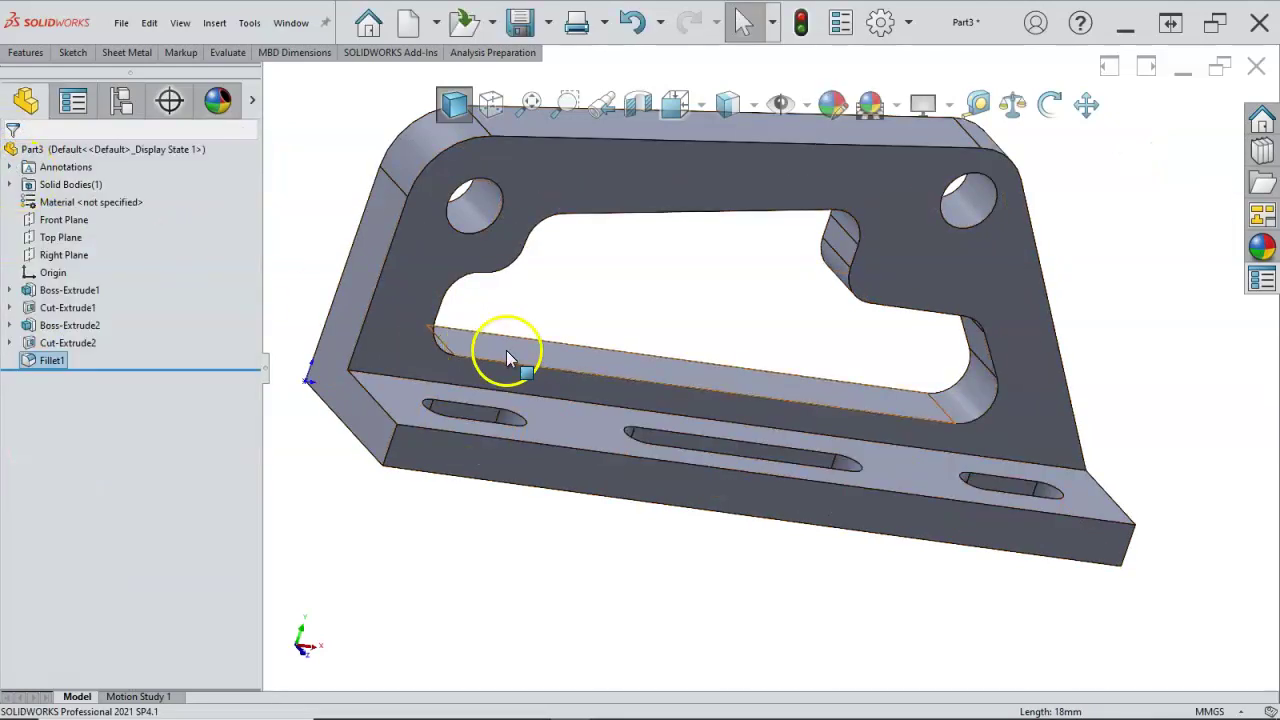
pyautogui.moveTo(729, 466); pyautogui.dragTo(723, 470, button='middle')
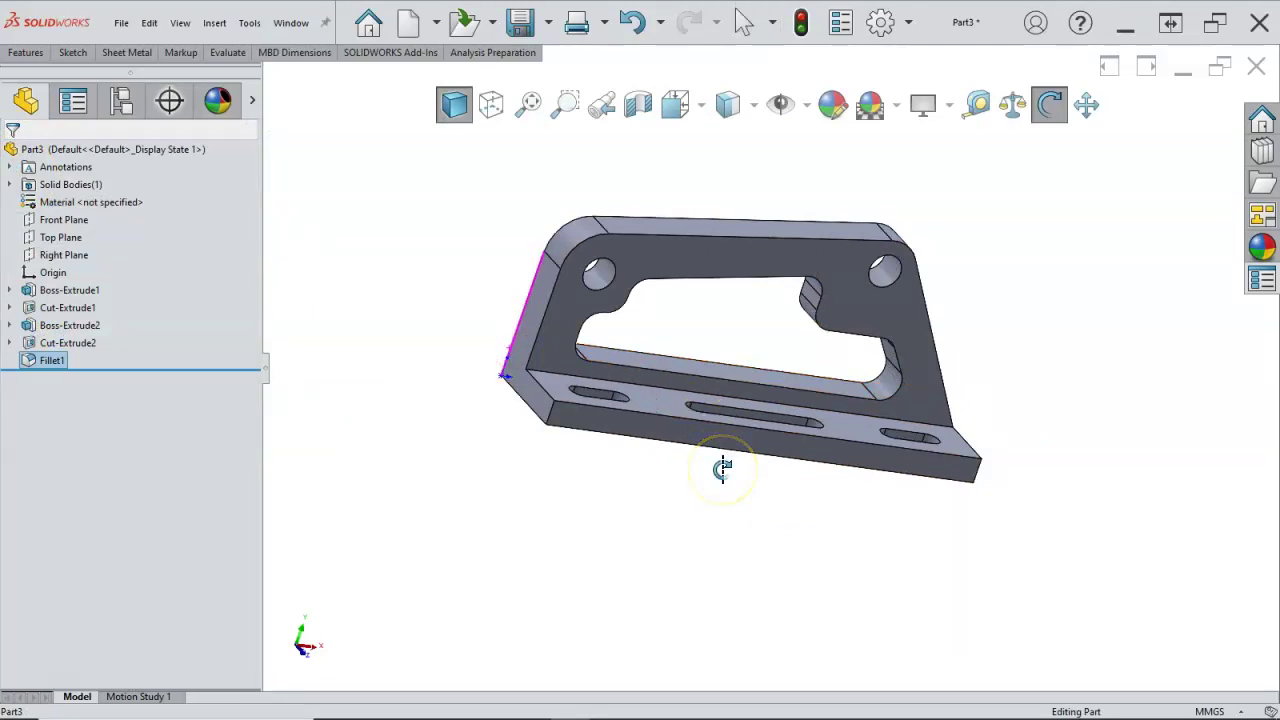
pyautogui.hotkey('ctrl', '1')
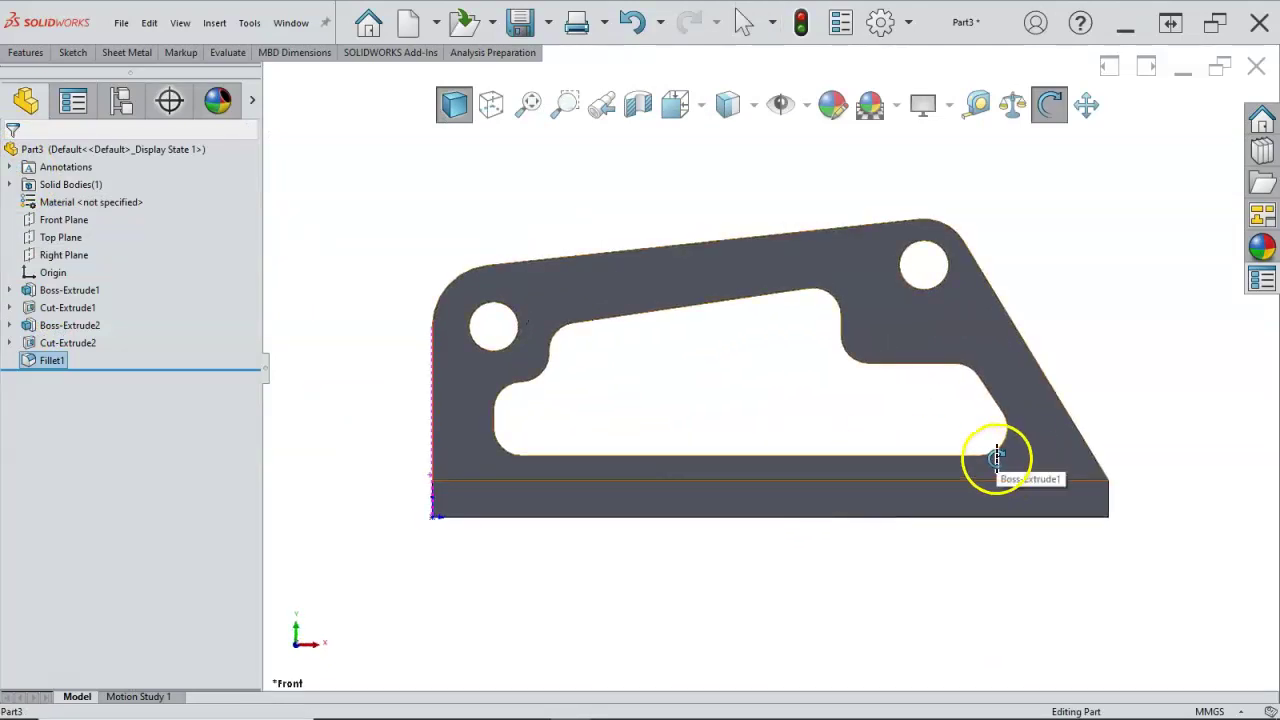
pyautogui.press('z')
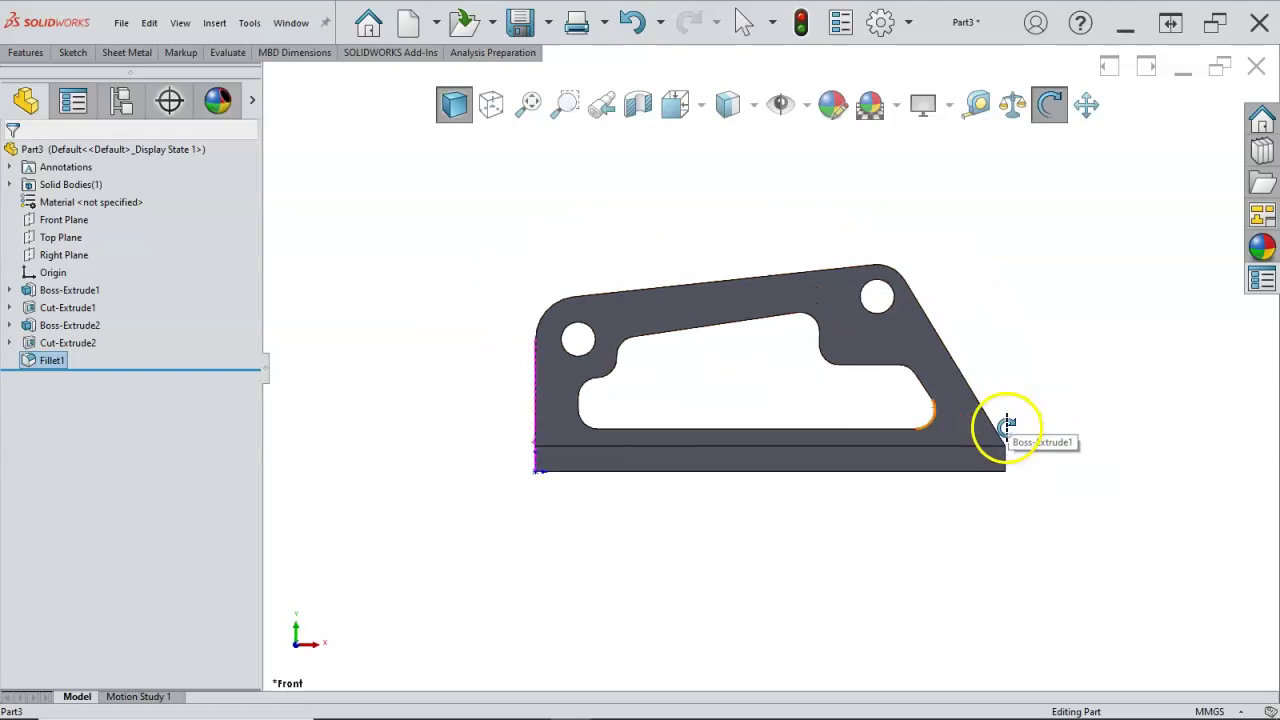
pyautogui.moveTo(1001, 437); pyautogui.dragTo(909, 634, button='middle')
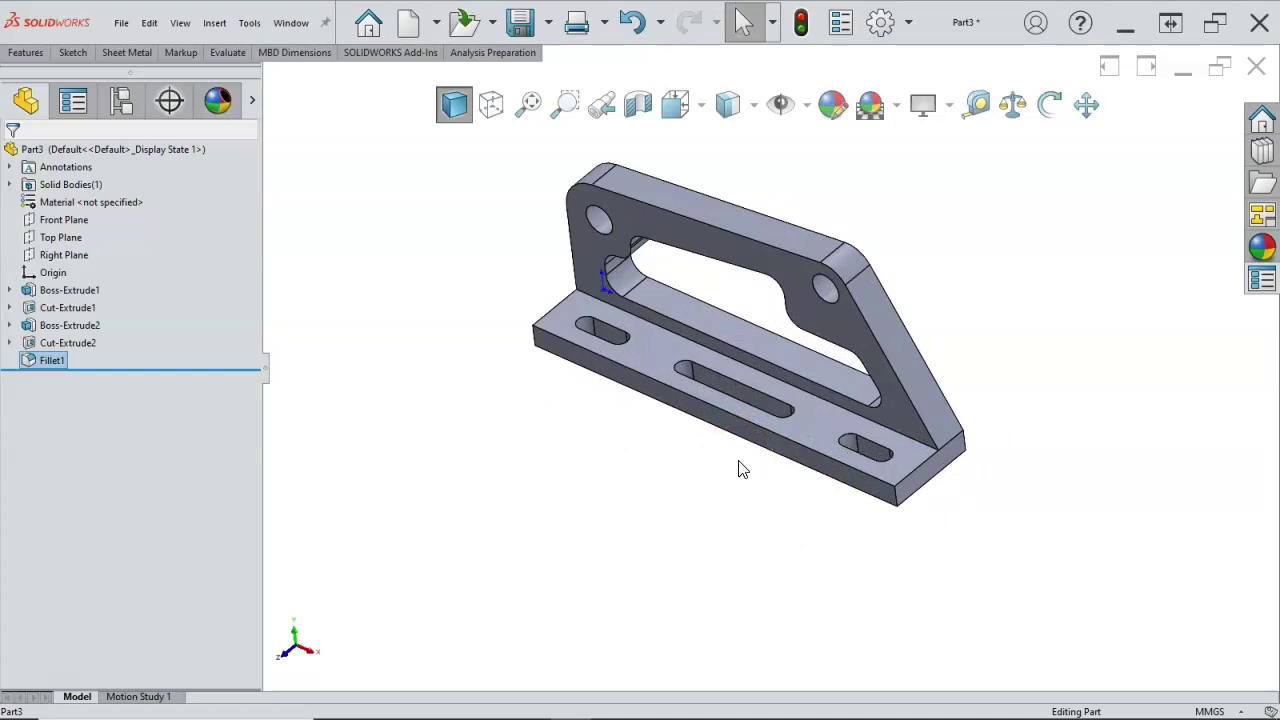
pyautogui.click(720, 469)
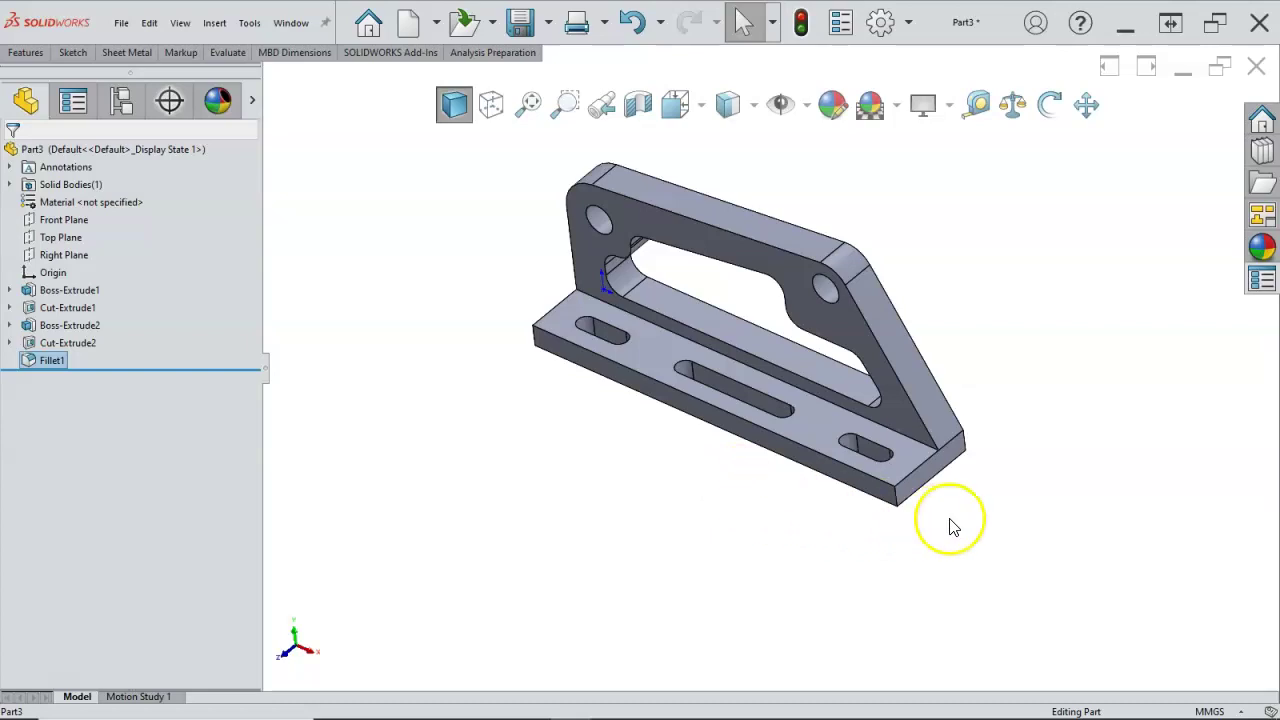
pyautogui.click(897, 505)
# Fillet both outer end edges of the base plate with a 10 mm radius.
pyautogui.click(1039, 452)
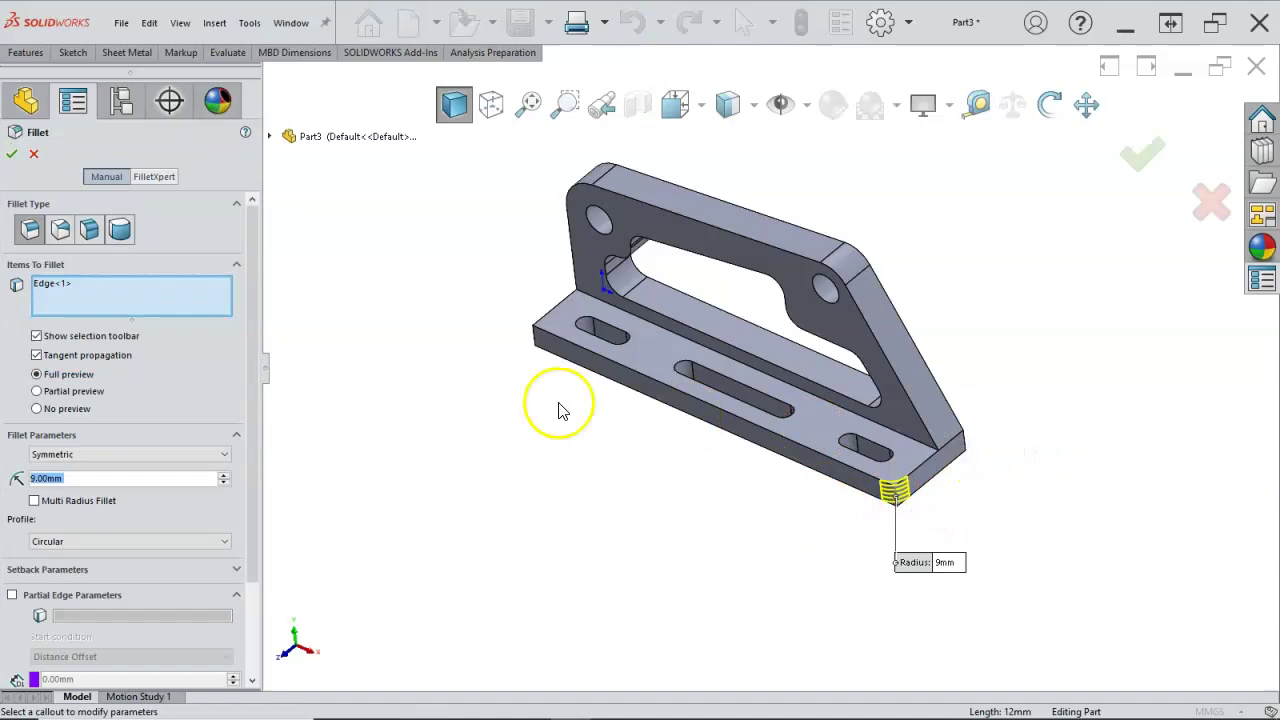
pyautogui.write('10')
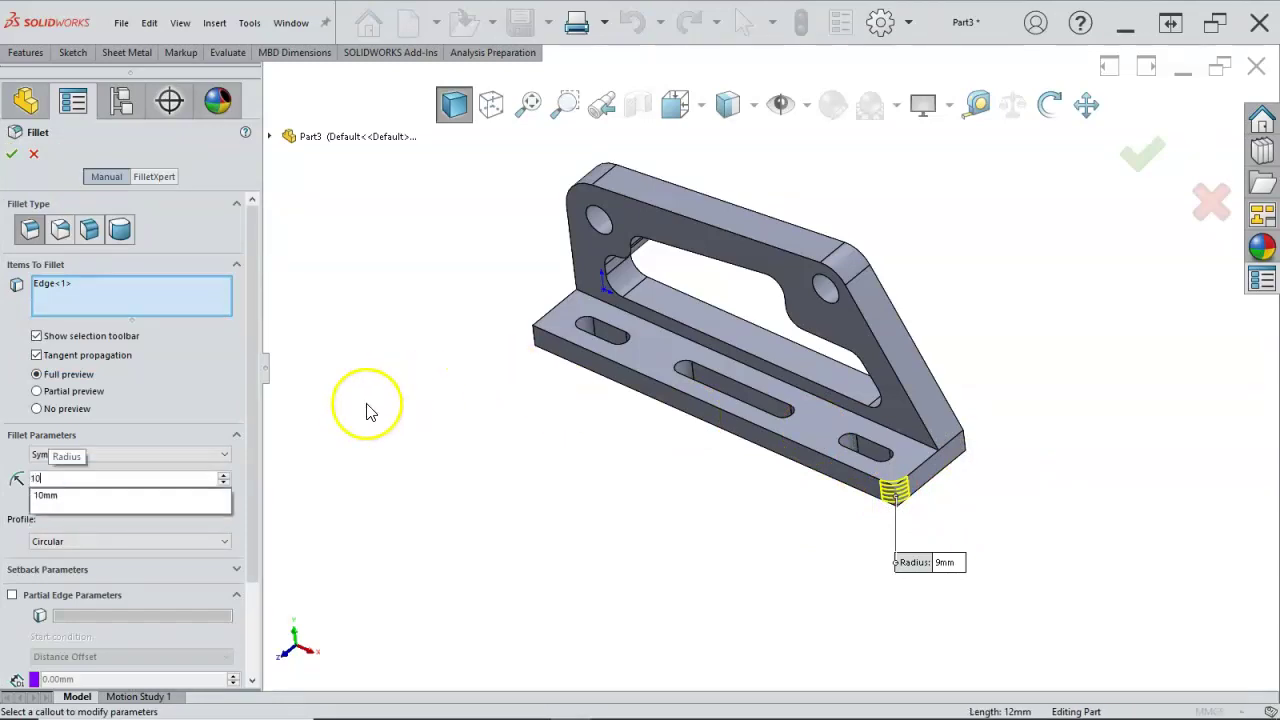
pyautogui.press('Return')
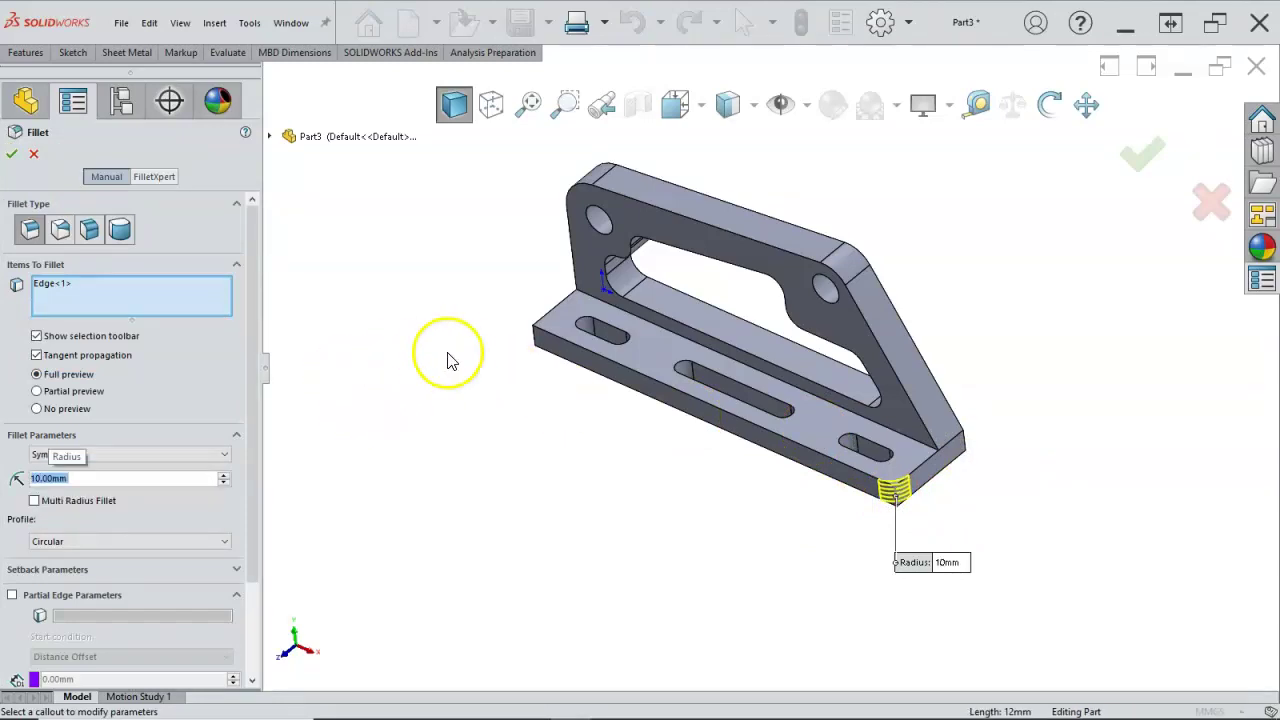
pyautogui.click(536, 340)
pyautogui.click(11, 155)
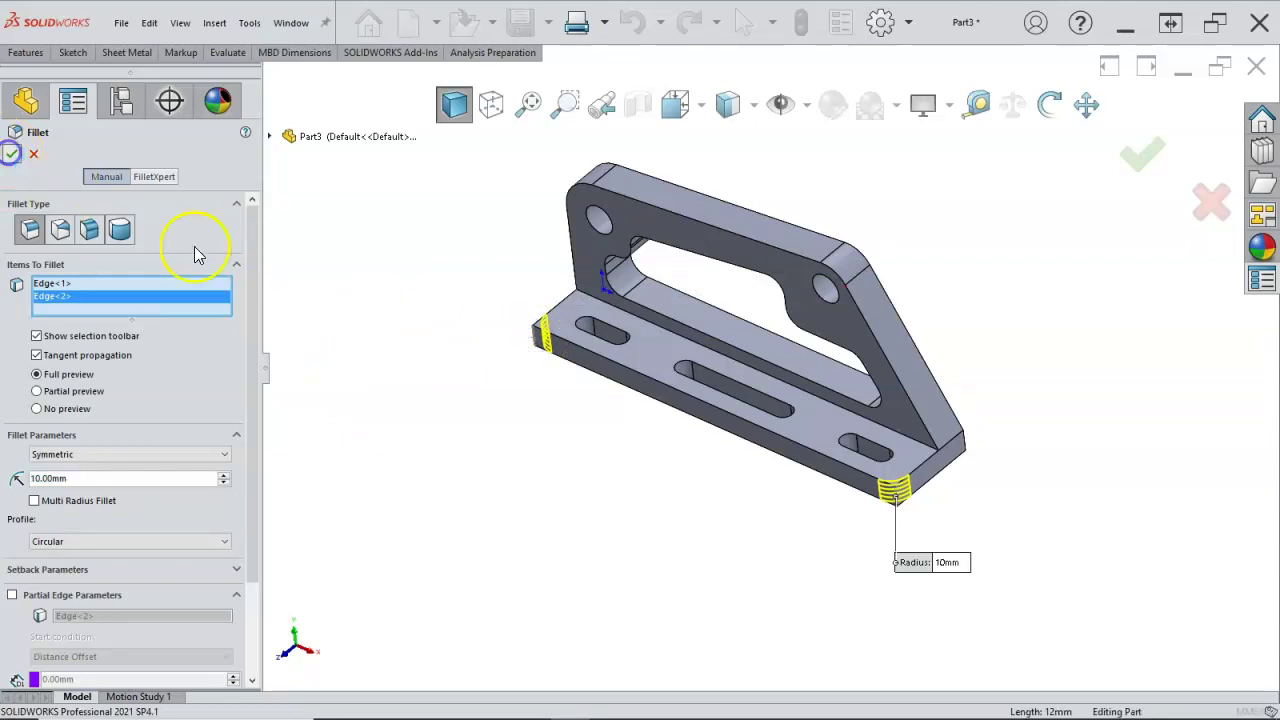
# Enter part number CH9-15A in Custom Properties and choose Edit Material from the Material list.
pyautogui.click(1262, 278)
pyautogui.moveTo(1100, 184); pyautogui.dragTo(1037, 186)
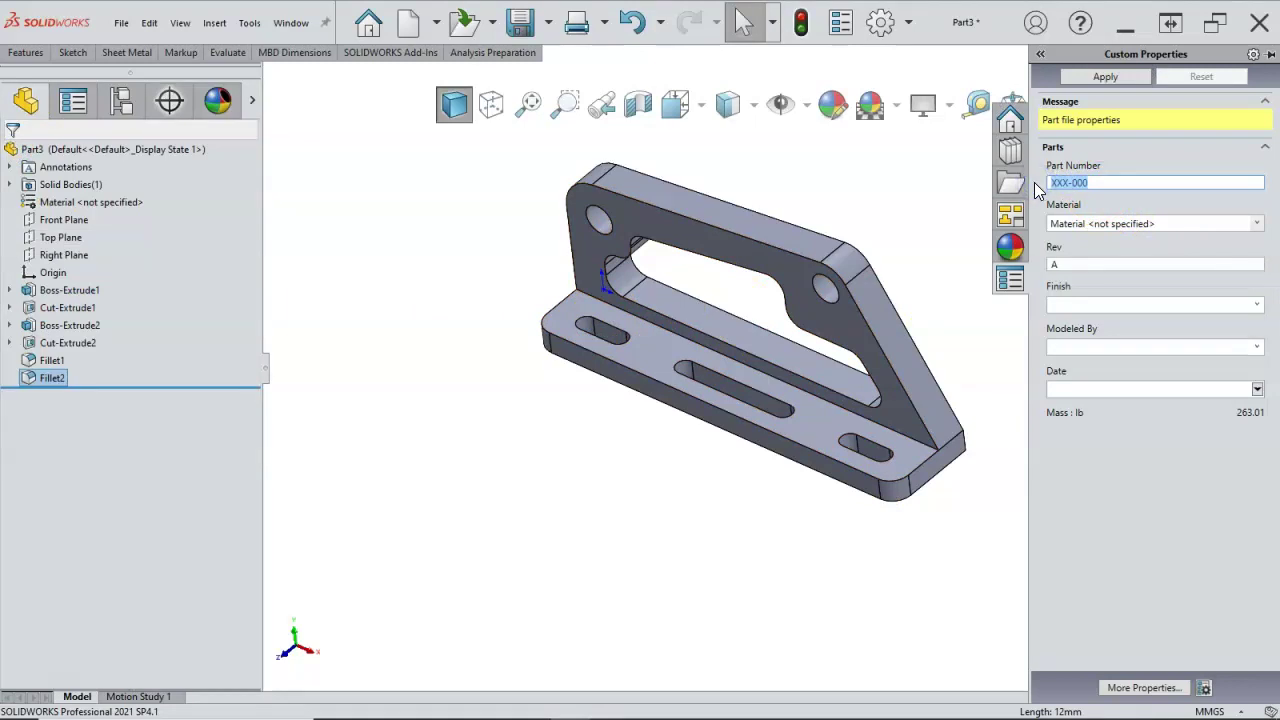
pyautogui.write('CH9-15A')
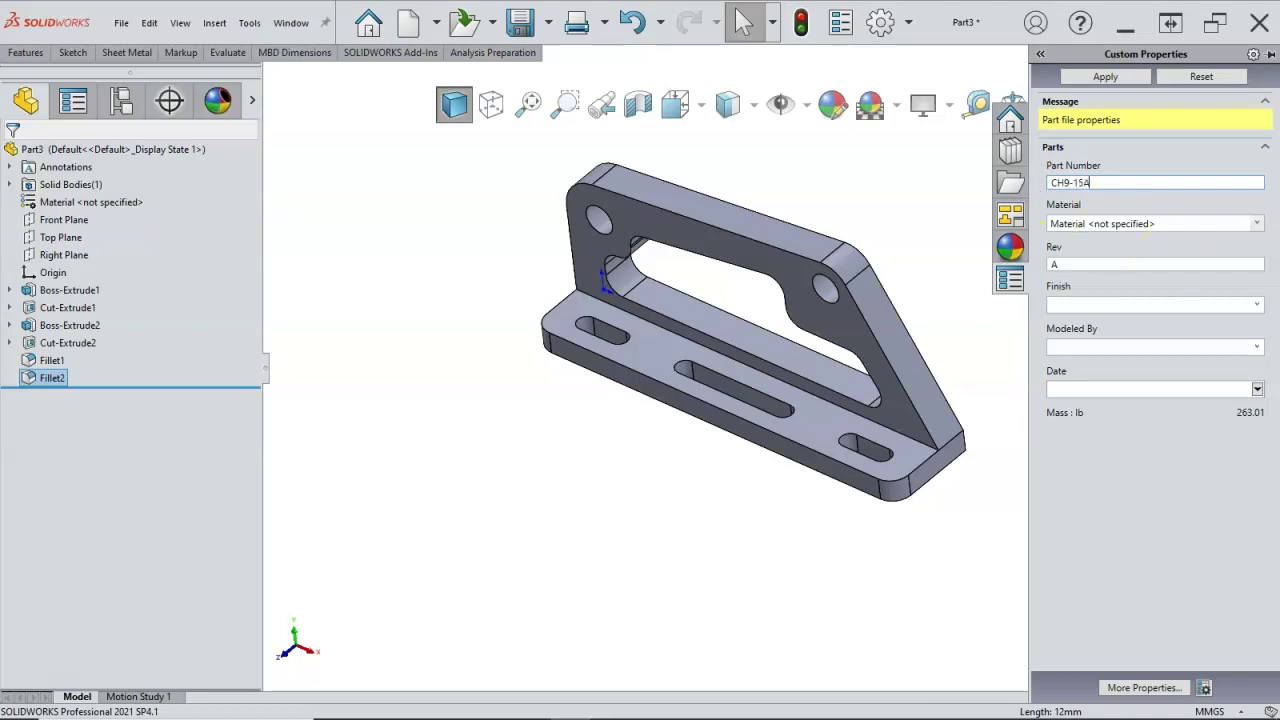
pyautogui.click(1257, 226)
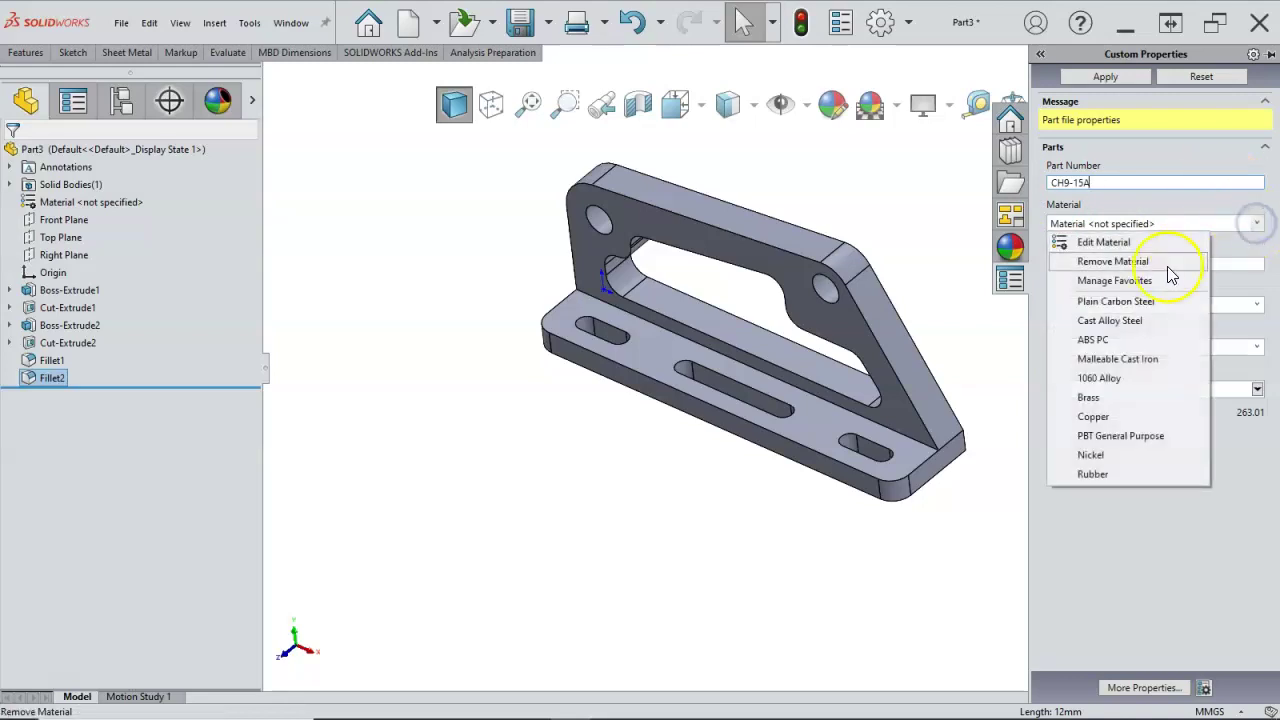
pyautogui.click(1103, 242)
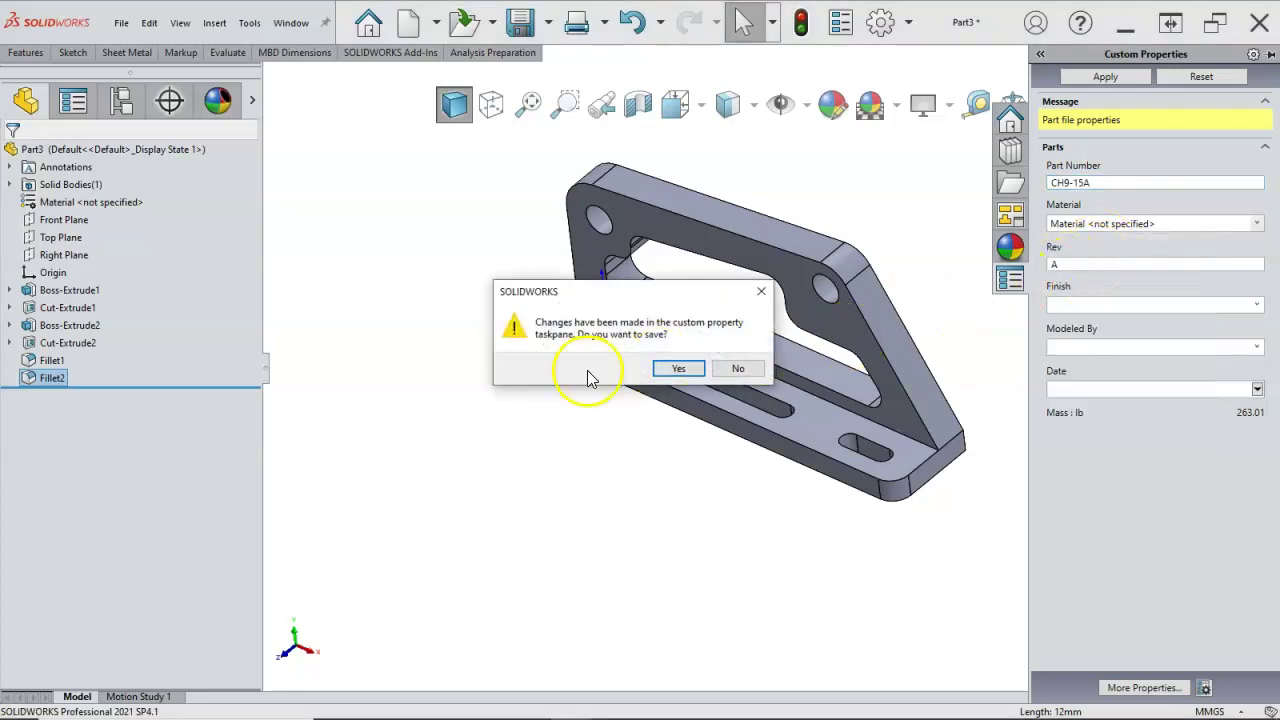
# Assign AISI 1020 from the Steel materials and set the Finish property to RAW.
pyautogui.click(670, 368)
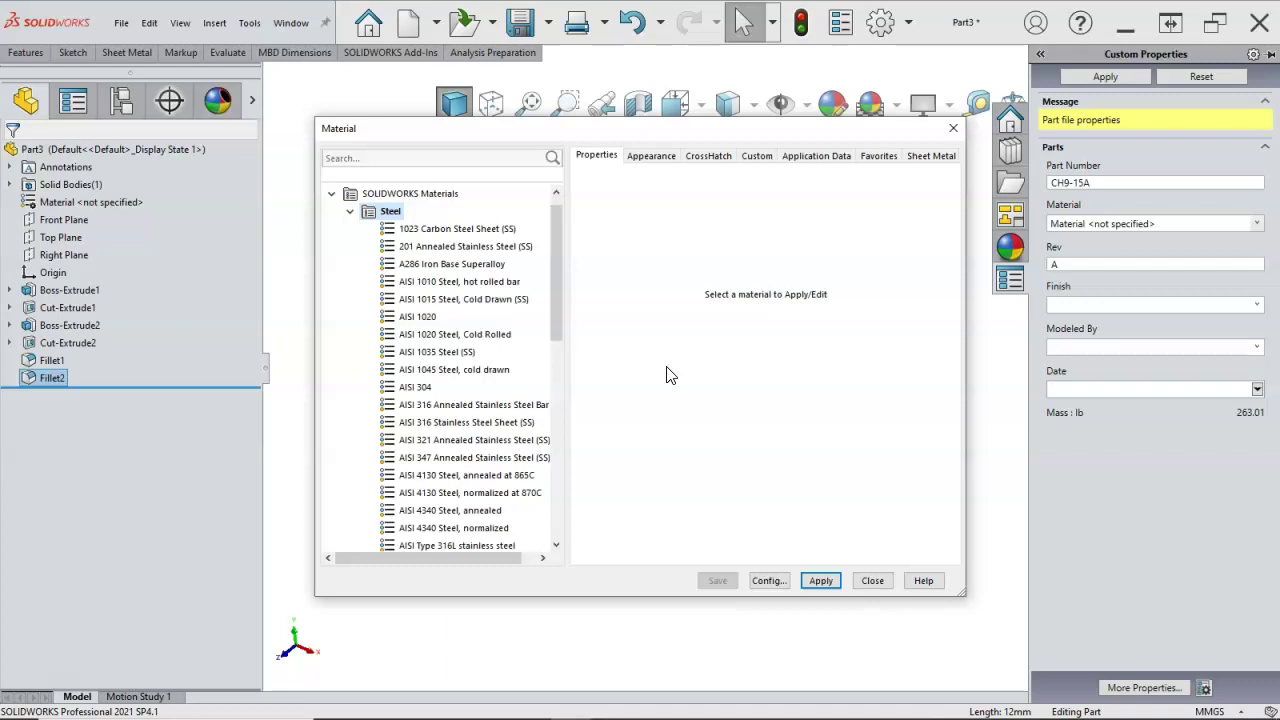
pyautogui.click(560, 270)
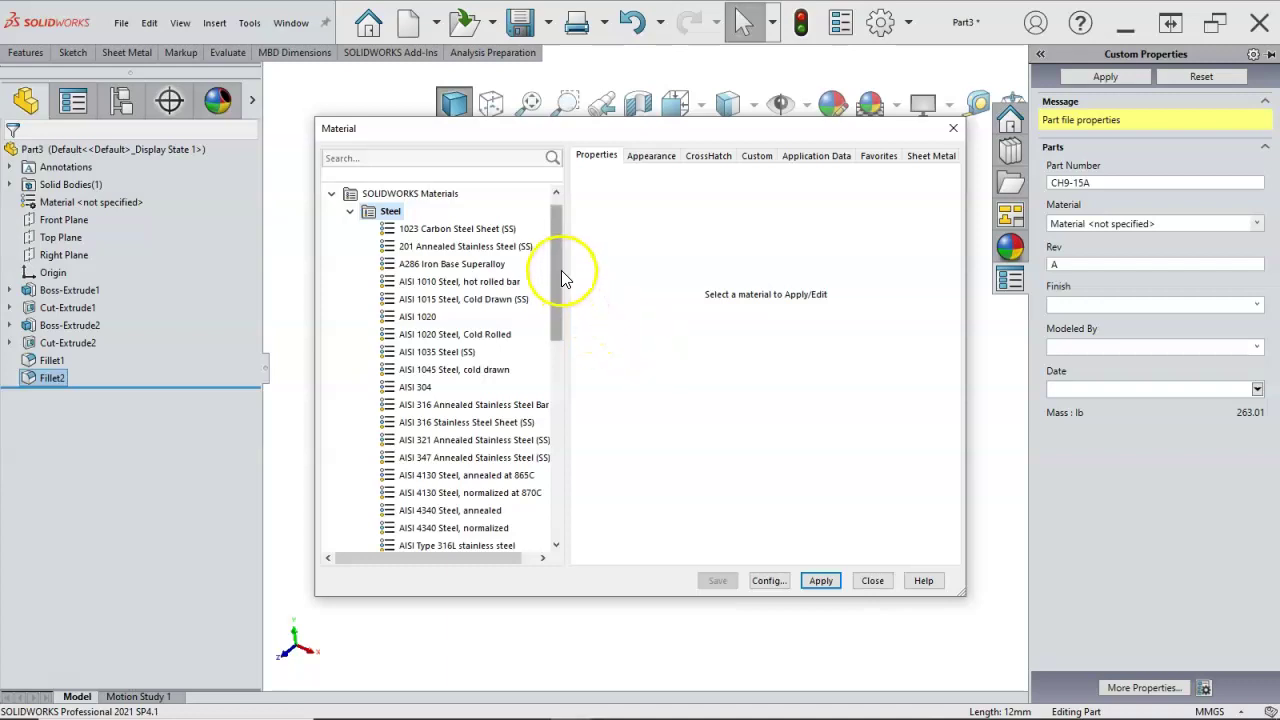
pyautogui.click(350, 213)
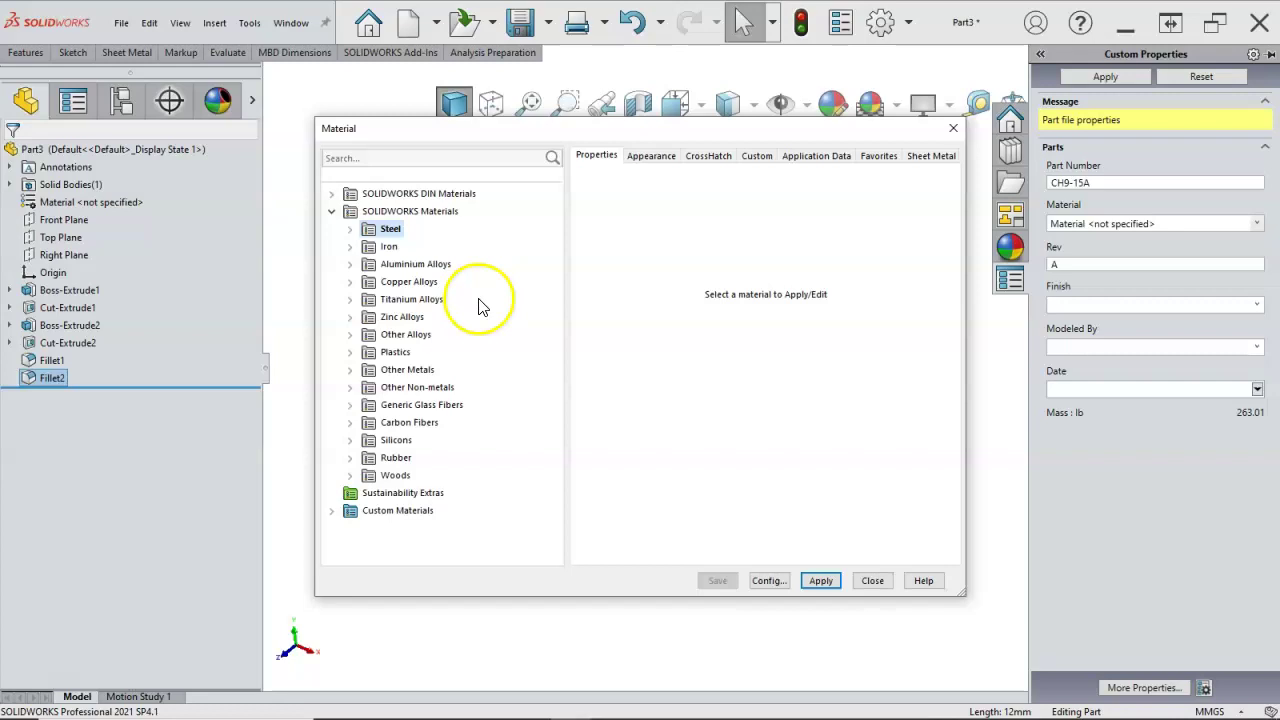
pyautogui.click(357, 230)
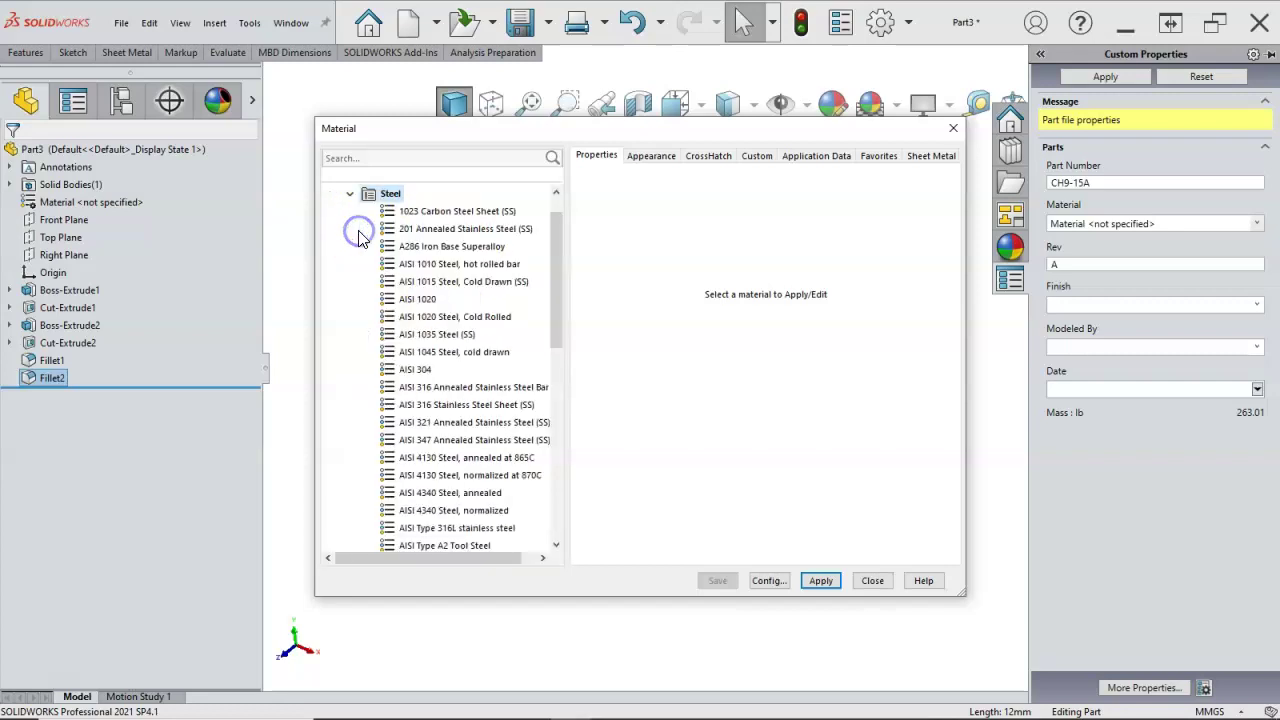
pyautogui.click(420, 299)
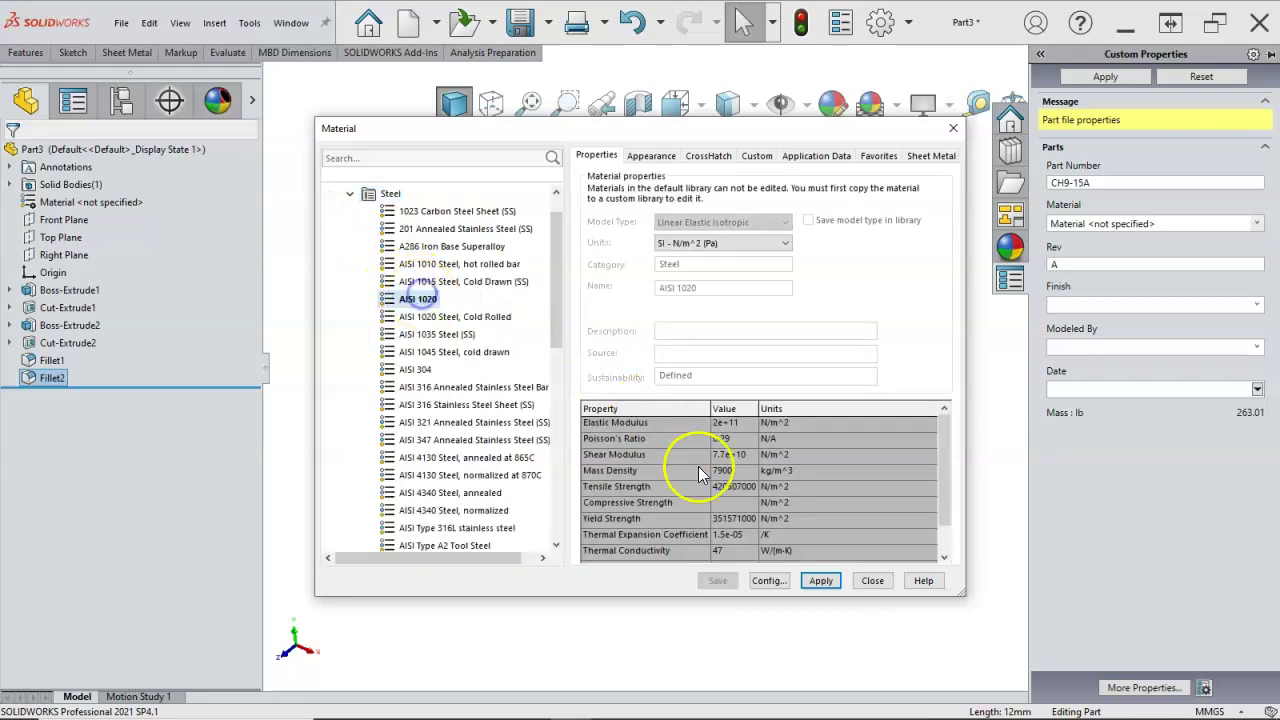
pyautogui.click(815, 584)
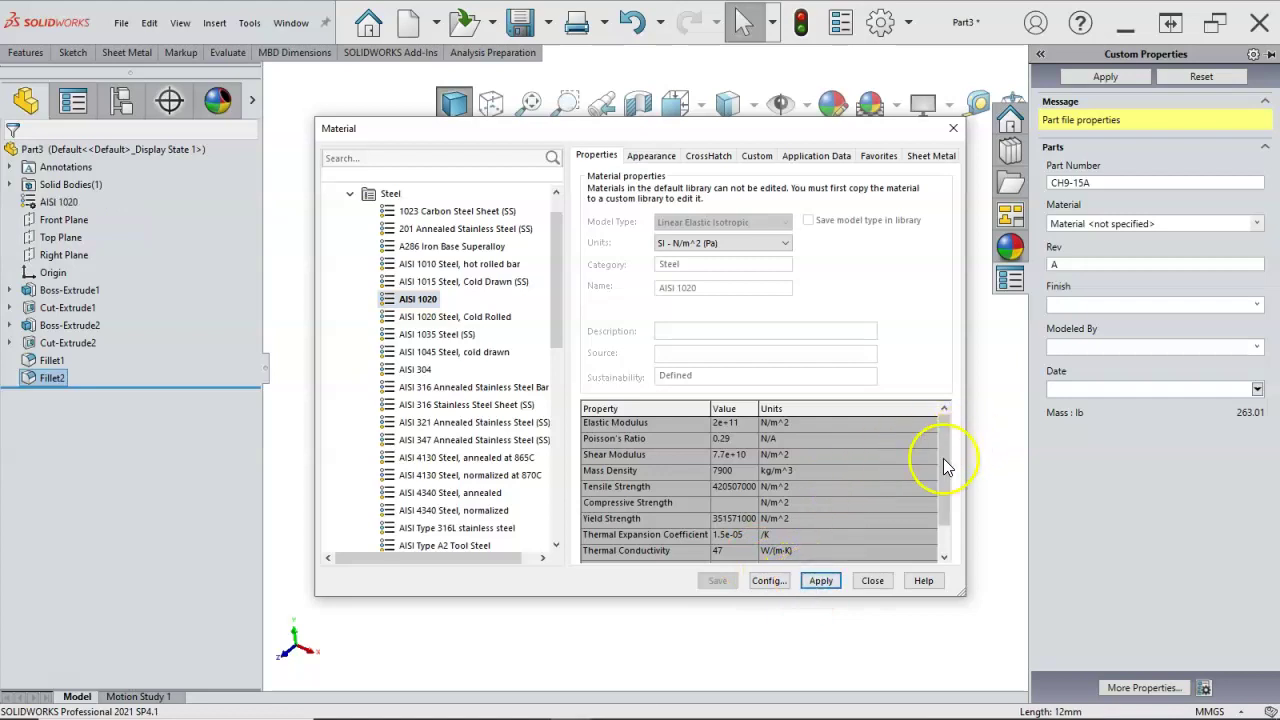
pyautogui.click(872, 580)
pyautogui.click(1256, 305)
pyautogui.click(1064, 324)
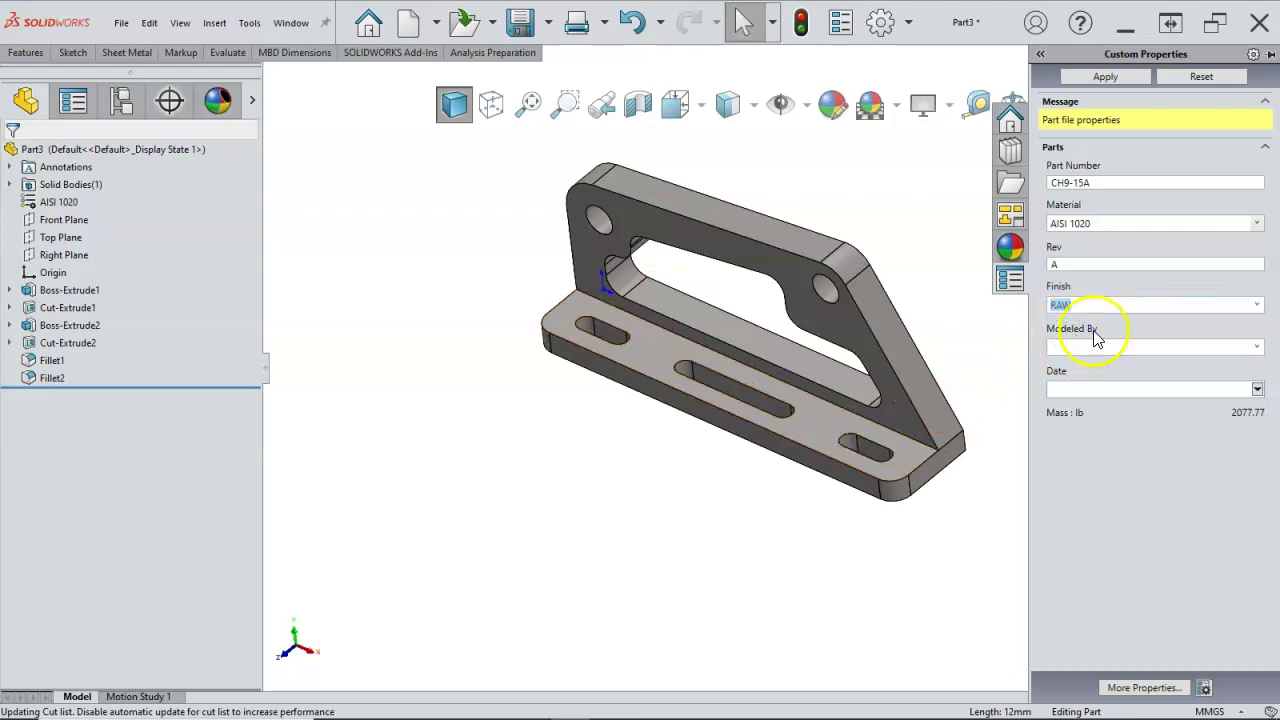
# Choose the modeller's initials, set Date to 11/12/2021, and apply the custom properties.
pyautogui.click(1256, 347)
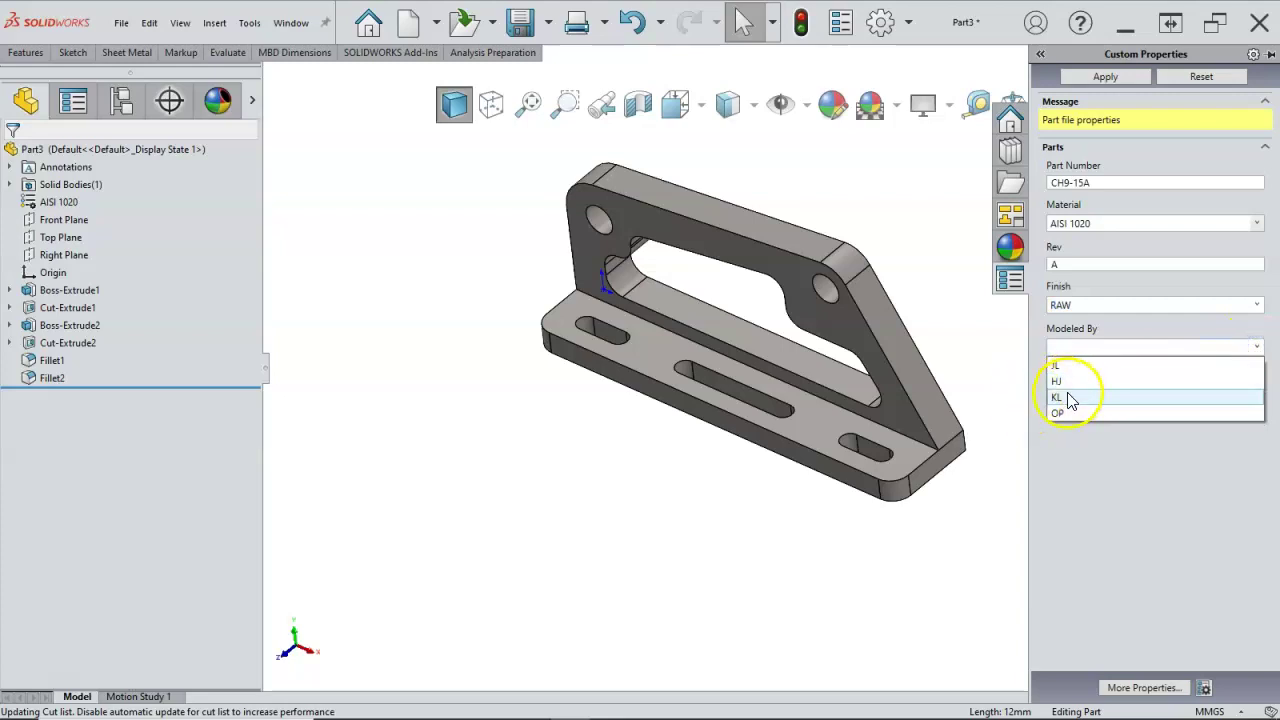
pyautogui.click(1066, 366)
pyautogui.click(1257, 389)
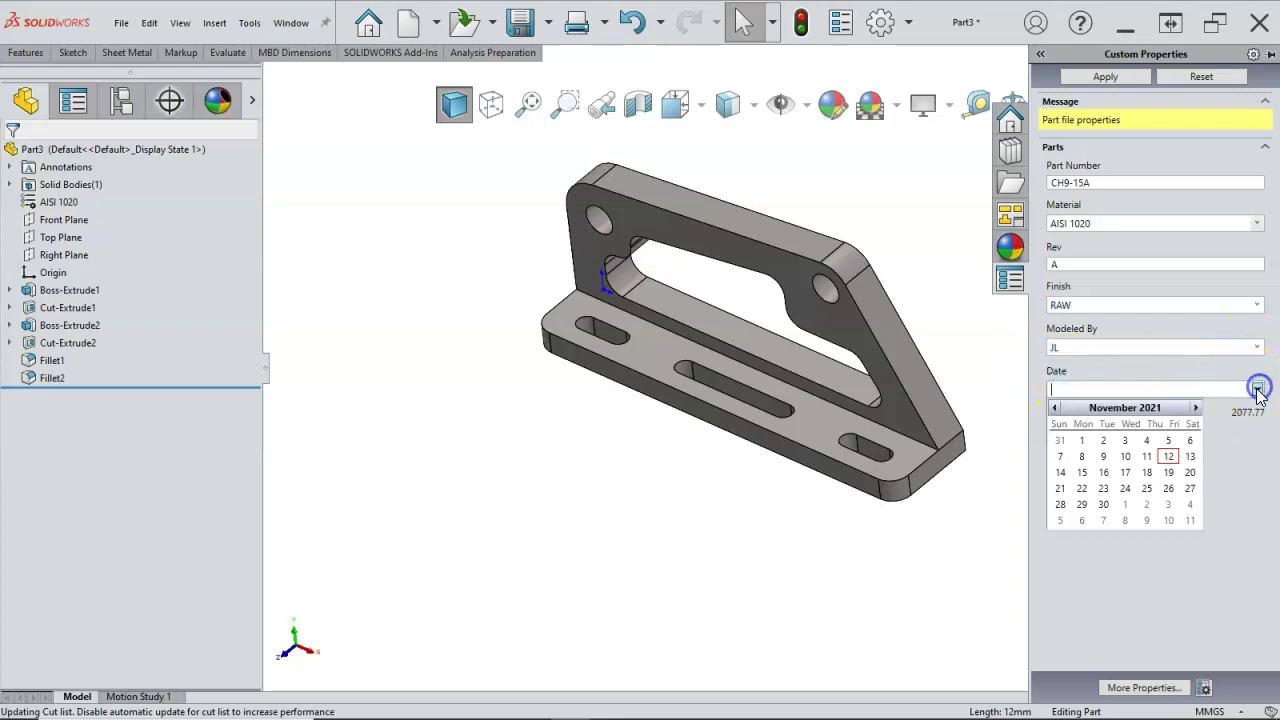
pyautogui.click(1169, 457)
pyautogui.click(1106, 78)
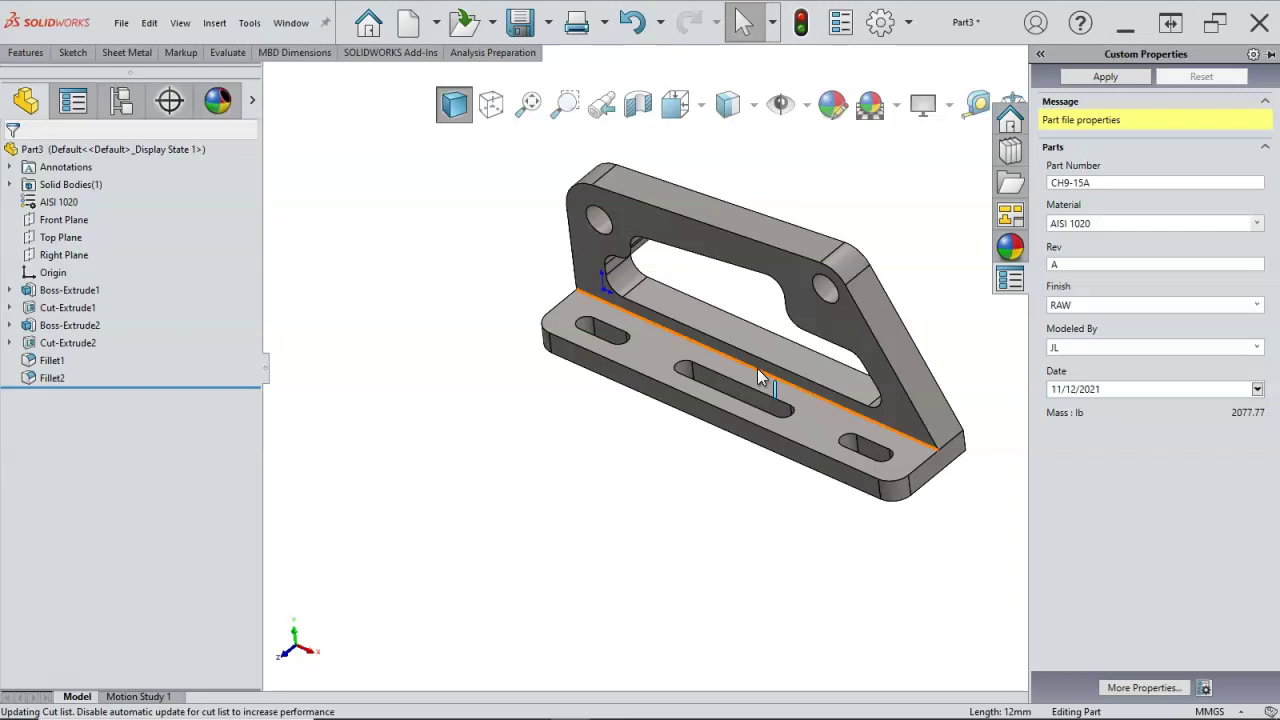
# Select the long inner edge between the base plate and the upright for a new fillet.
pyautogui.scroll(-1, 760, 365)
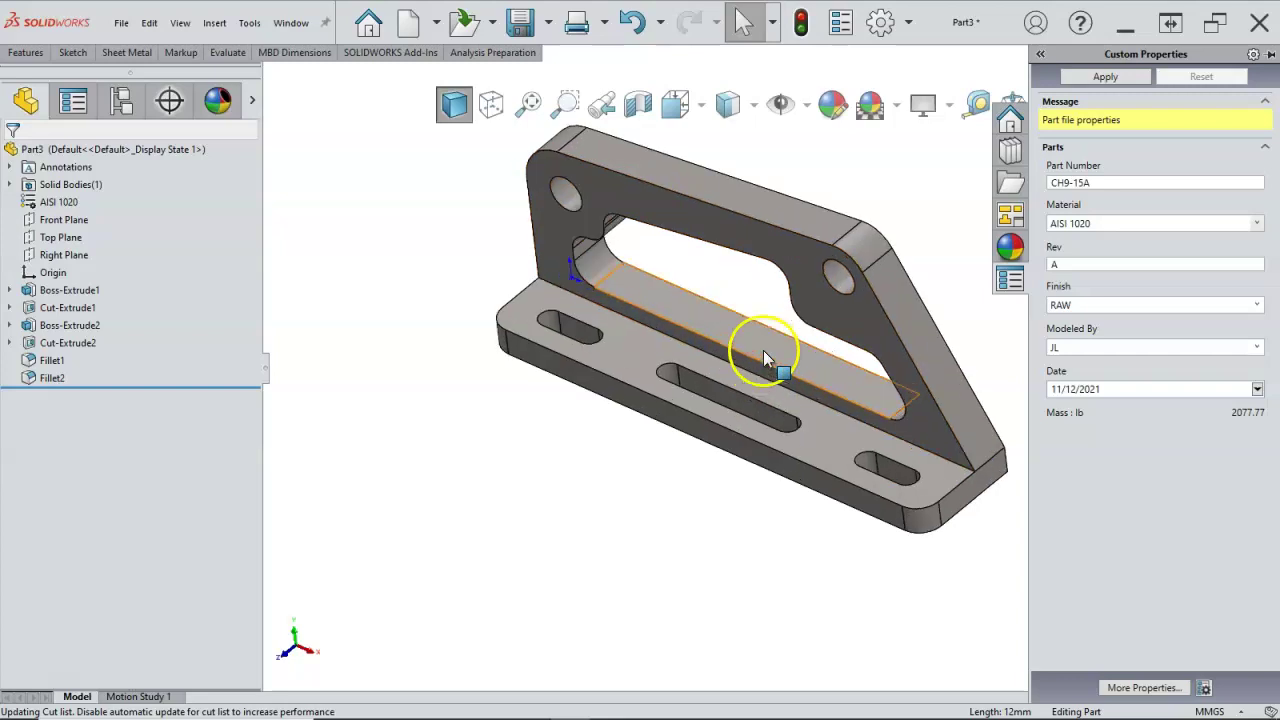
pyautogui.scroll(-2, 763, 355)
pyautogui.click(764, 397)
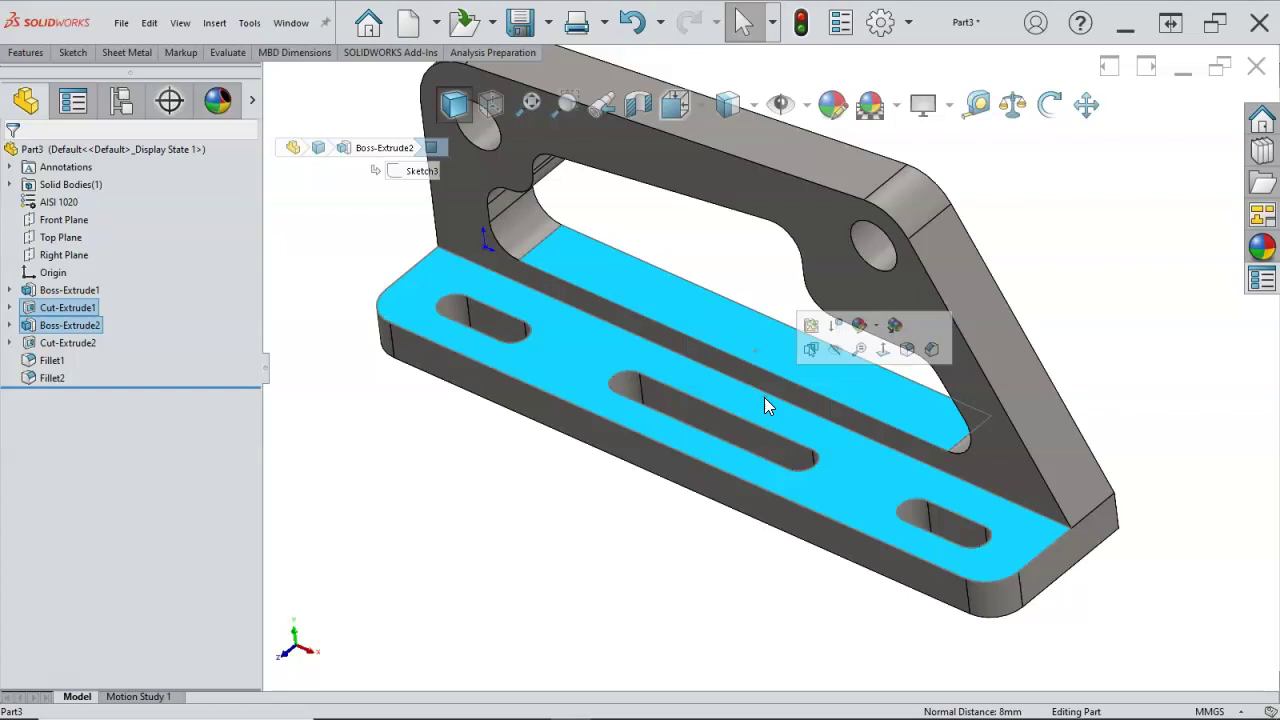
pyautogui.click(980, 493)
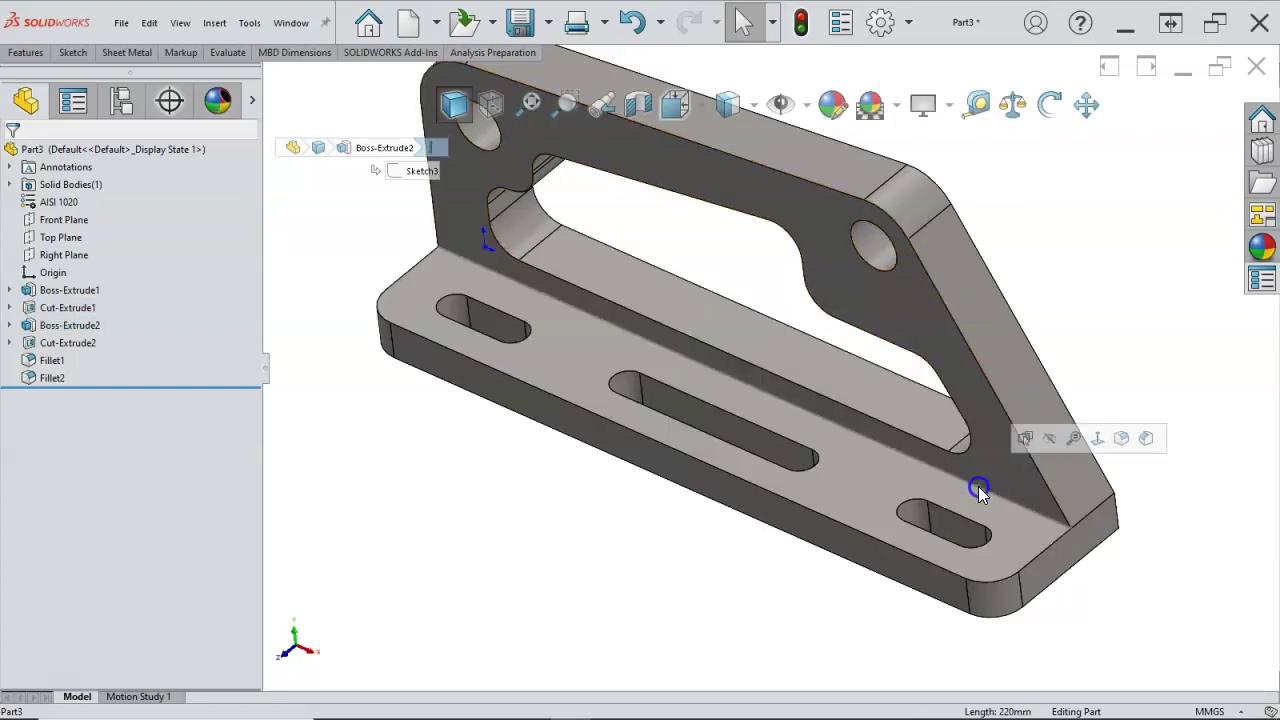
pyautogui.click(1122, 438)
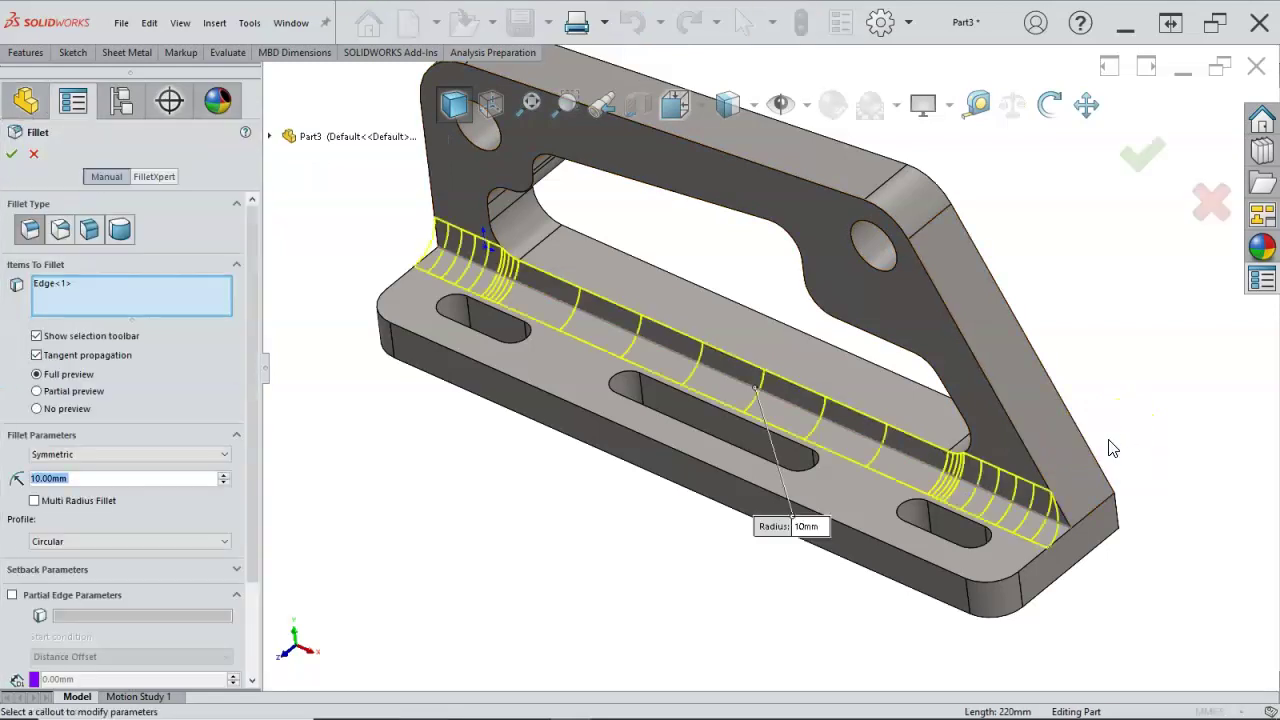
# Apply a 6 mm fillet to the base-to-upright edge as Fillet3 and inspect it.
pyautogui.write('6')
pyautogui.press('Return')
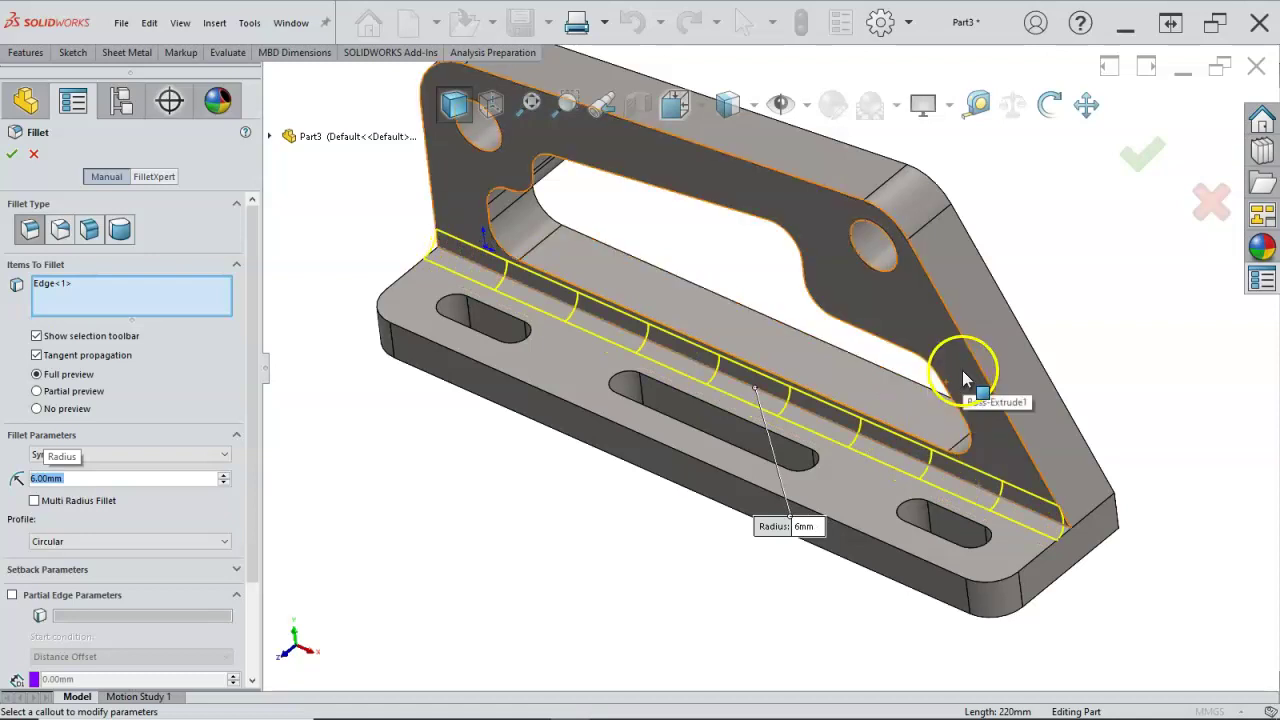
pyautogui.hotkey('ctrl', '1')
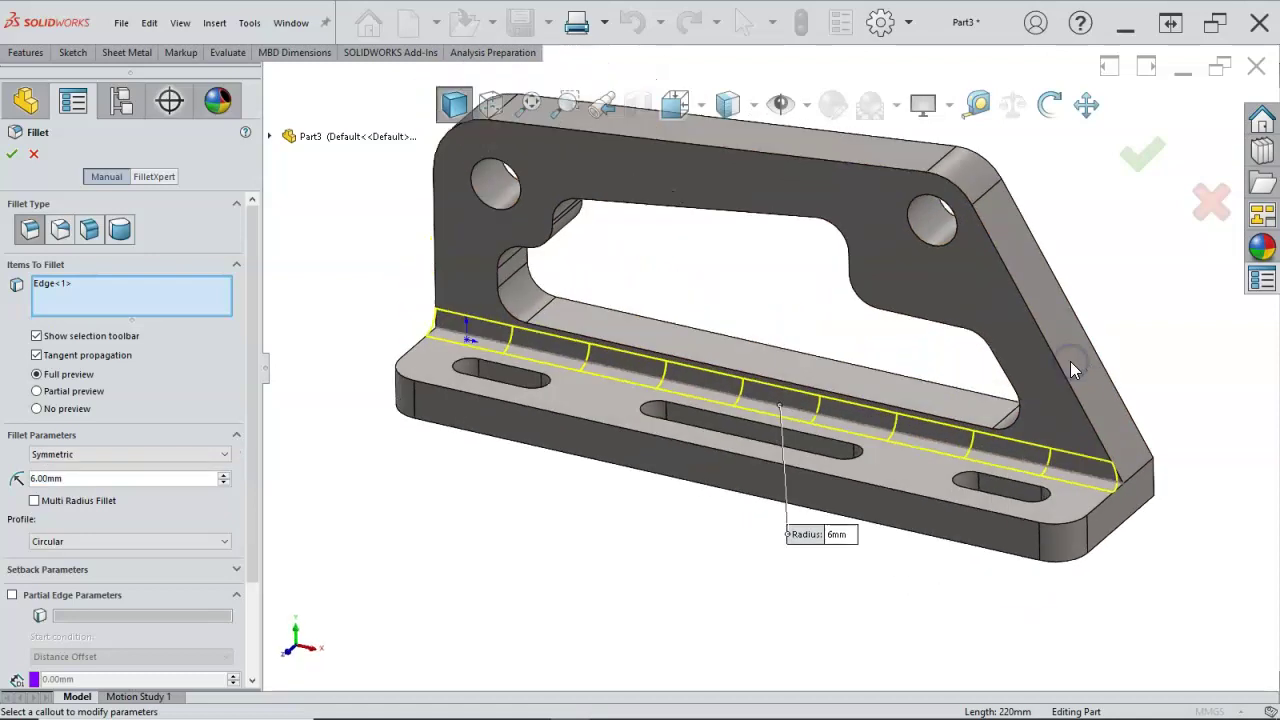
pyautogui.click(1034, 382)
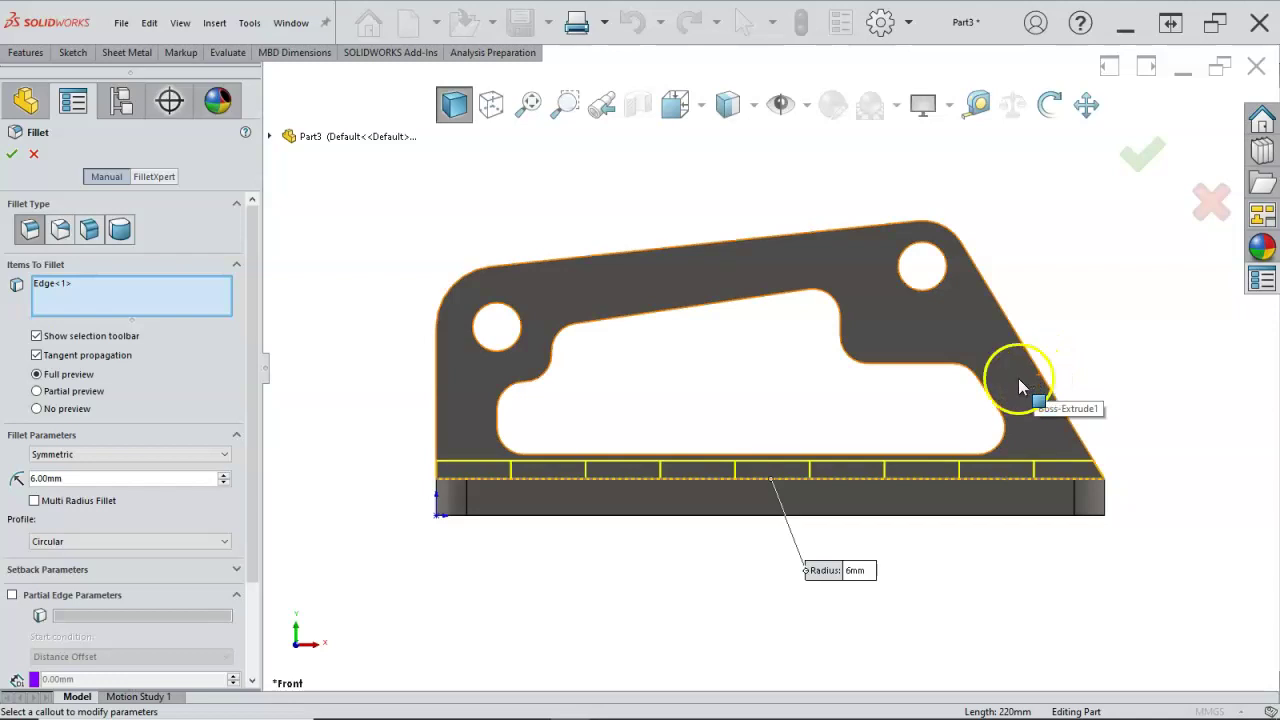
pyautogui.click(12, 156)
pyautogui.moveTo(506, 328); pyautogui.dragTo(420, 409, button='middle')
pyautogui.moveTo(560, 346); pyautogui.dragTo(727, 342, button='middle')
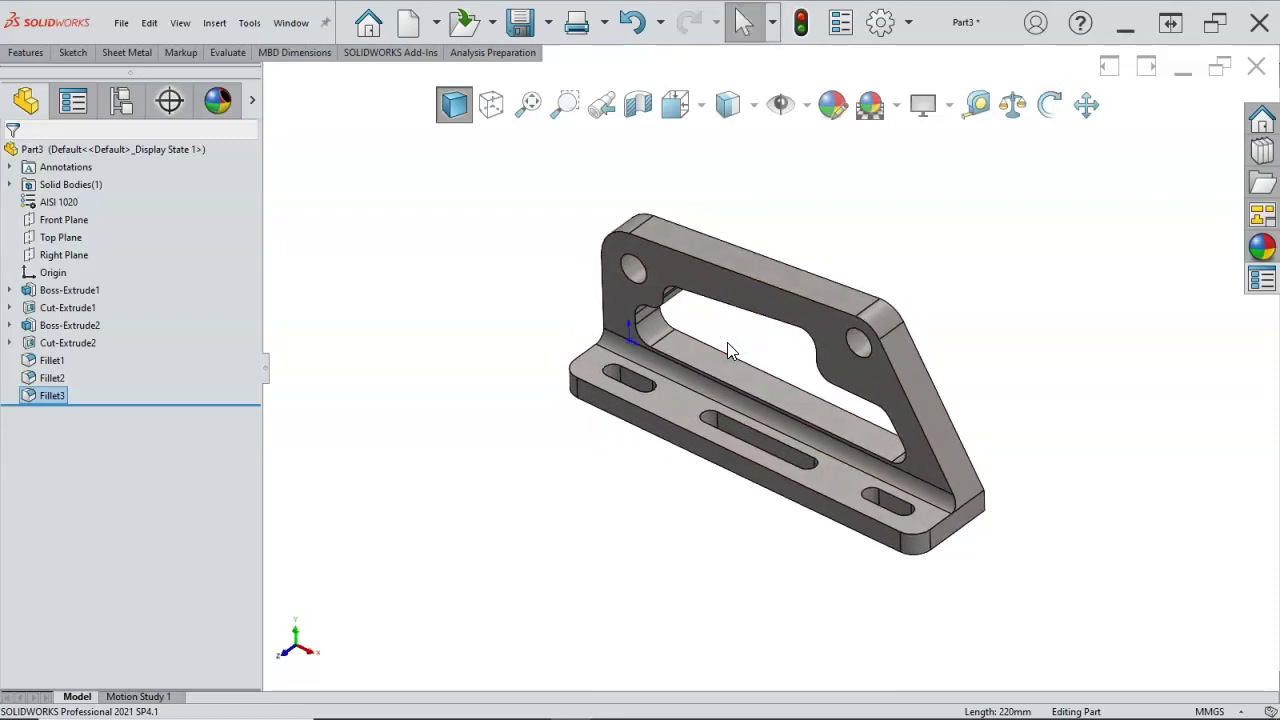
pyautogui.moveTo(727, 342); pyautogui.dragTo(724, 327, button='middle')
pyautogui.moveTo(755, 370); pyautogui.dragTo(751, 371, button='middle')
# Open Save As and clear the file name field.
pyautogui.scroll(-2, 751, 371)
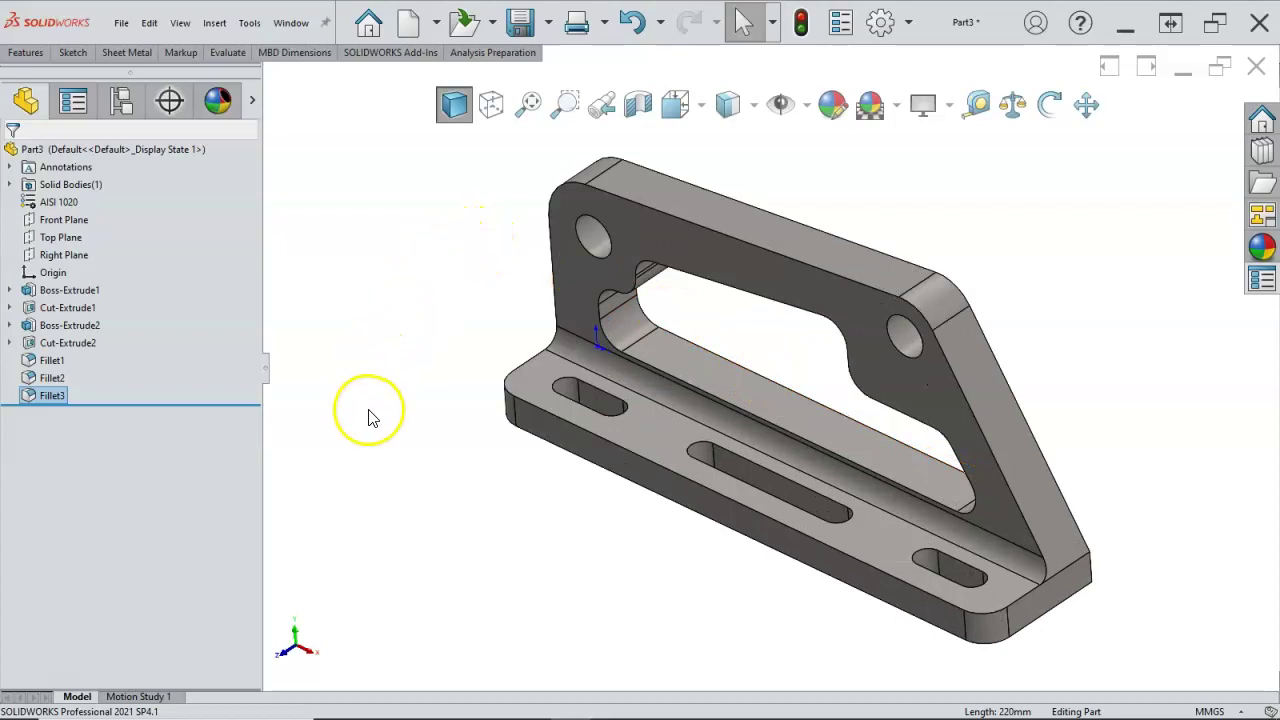
pyautogui.click(522, 24)
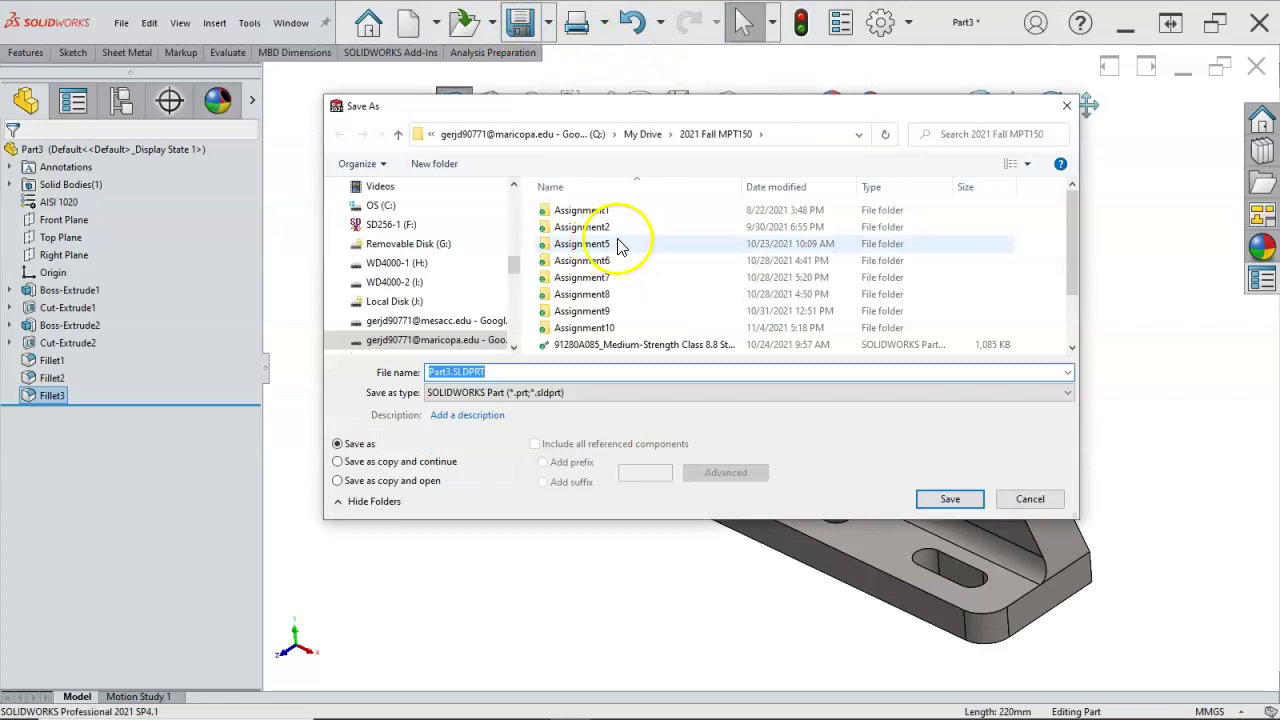
pyautogui.write('Final')
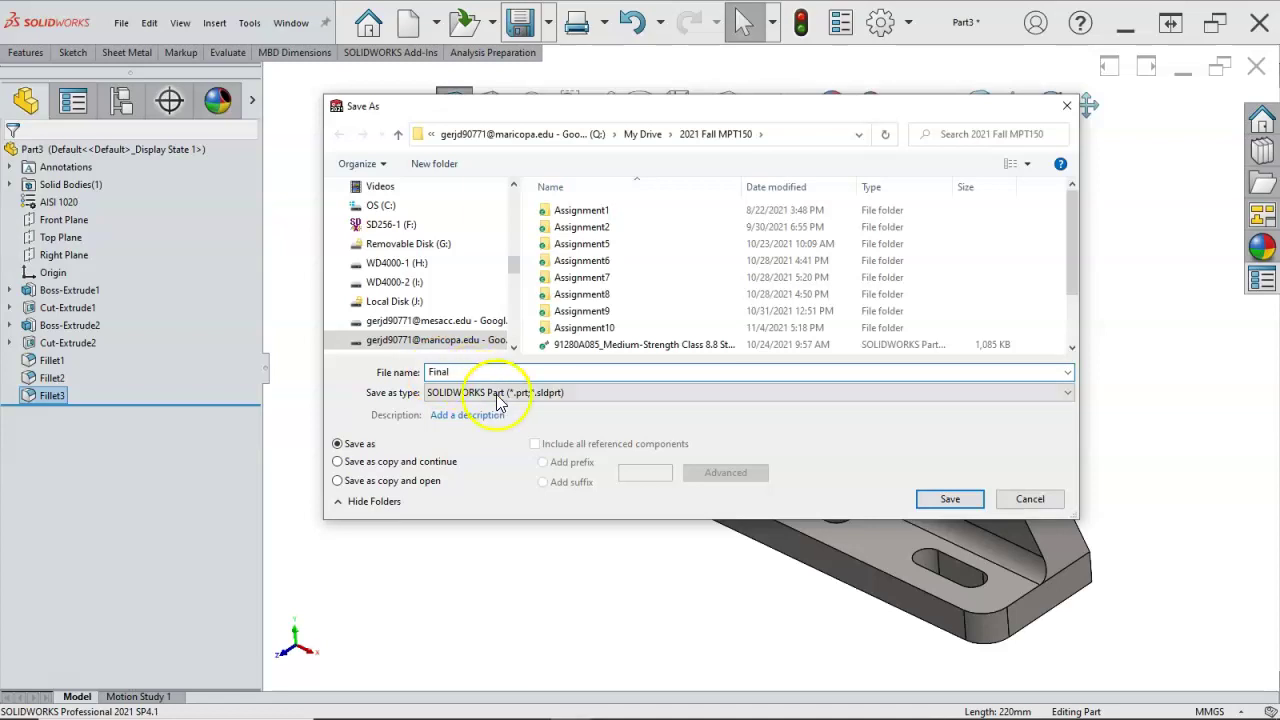
pyautogui.doubleClick(450, 371)
pyautogui.press('BackSpace')
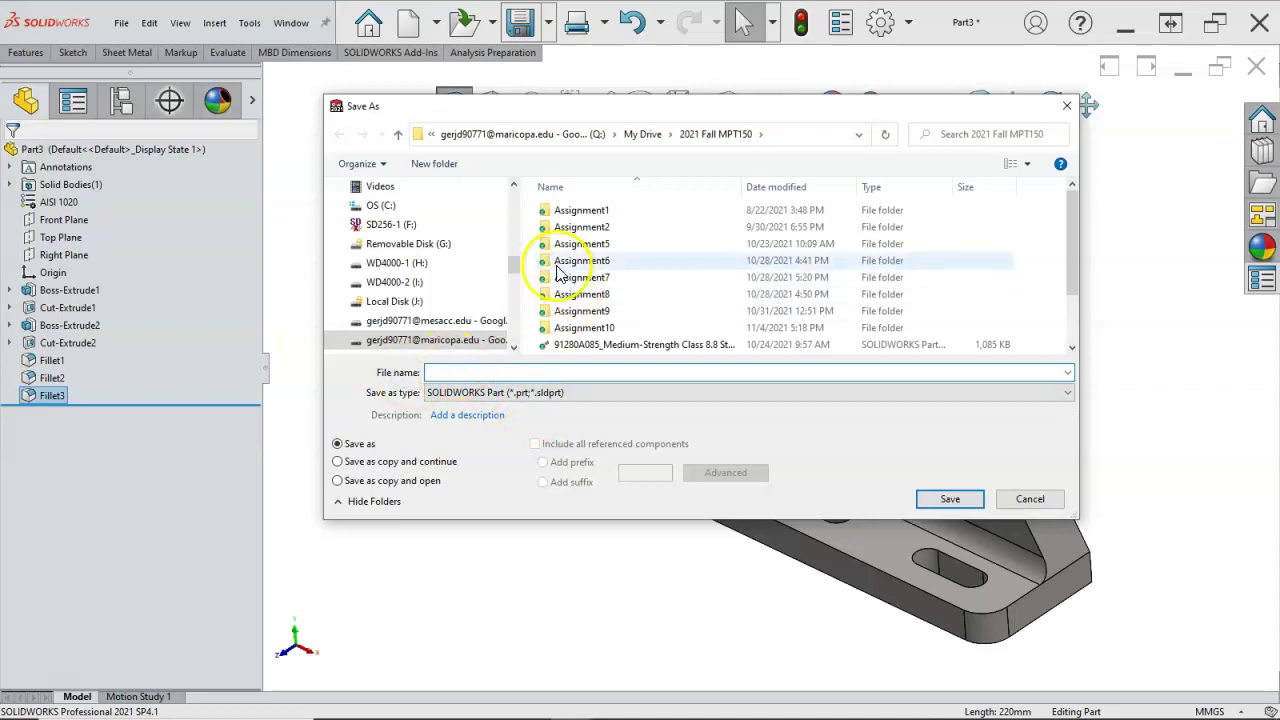
# Create a new folder named Final and open it.
pyautogui.click(432, 164)
pyautogui.write('Final')
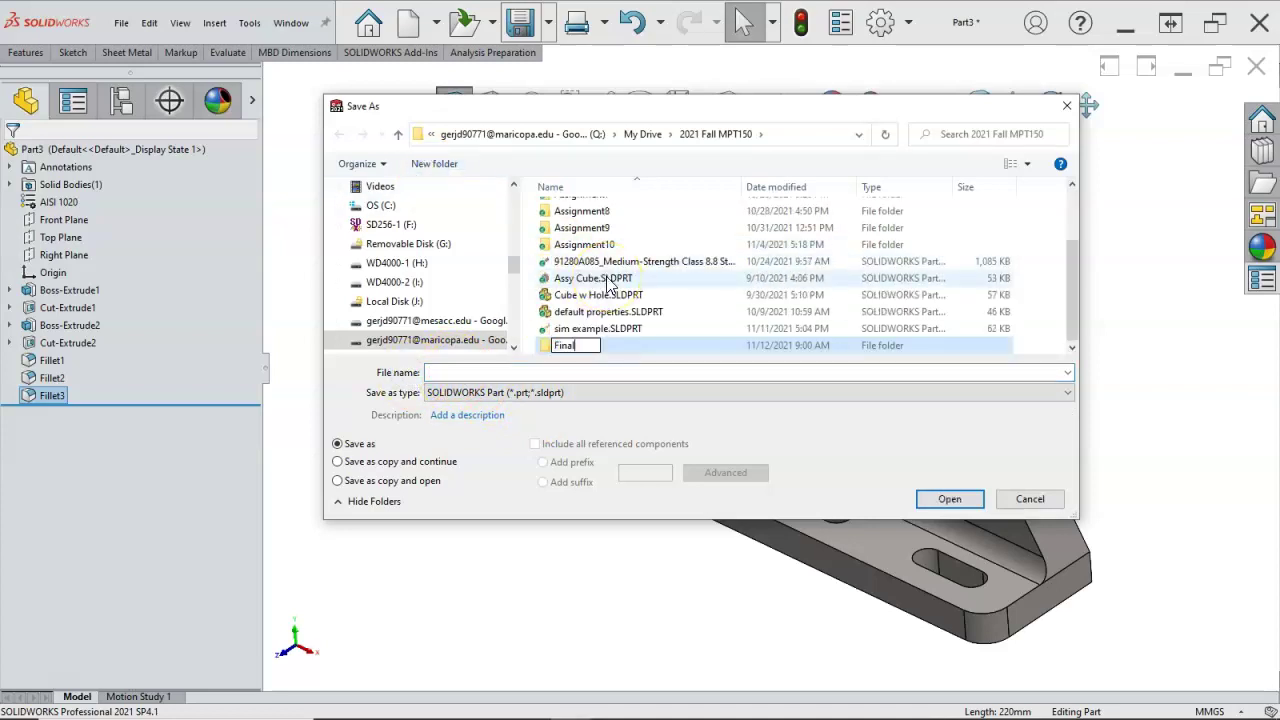
pyautogui.click(572, 329)
pyautogui.click(585, 347)
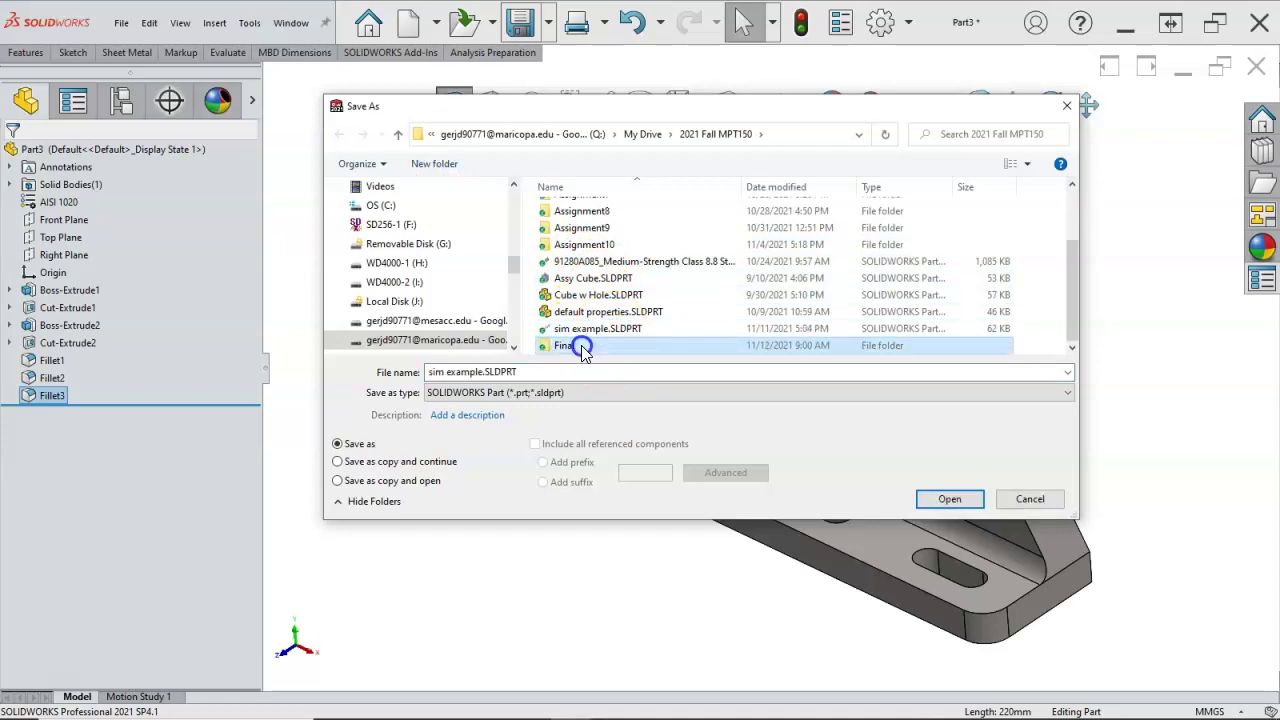
pyautogui.doubleClick(585, 347)
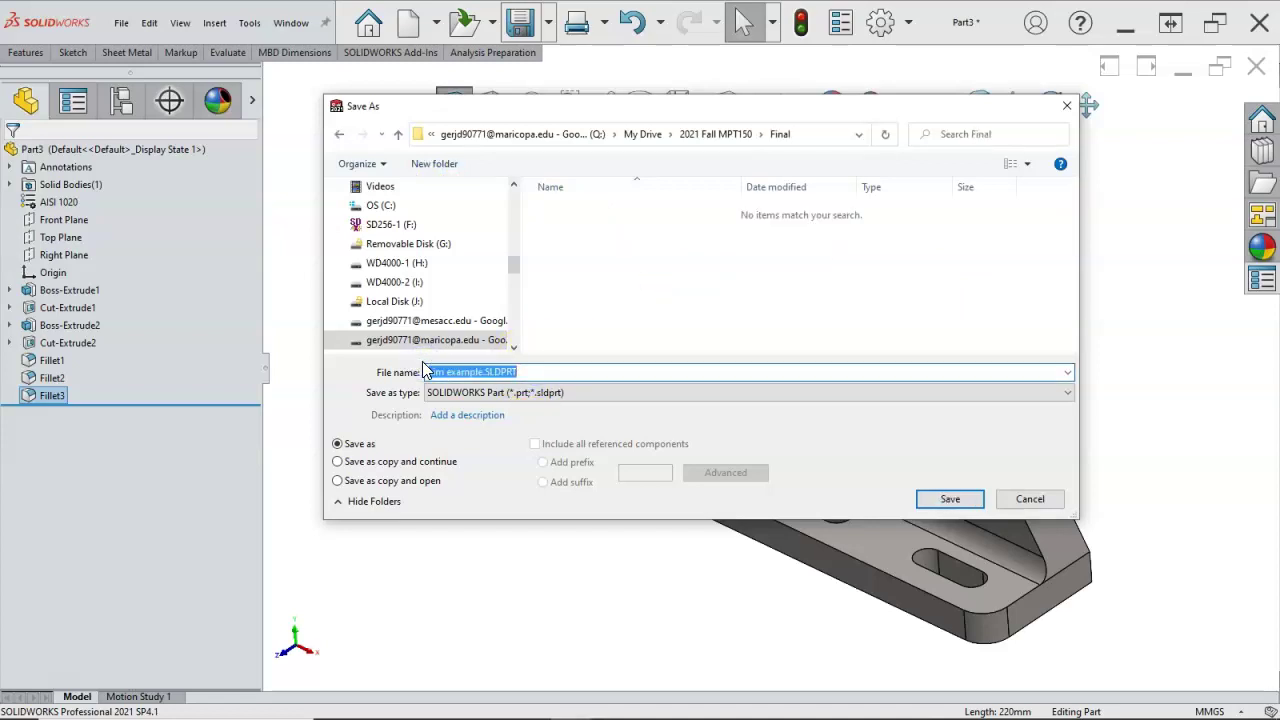
# Save the part as Housing in the Final folder.
pyautogui.write('P')
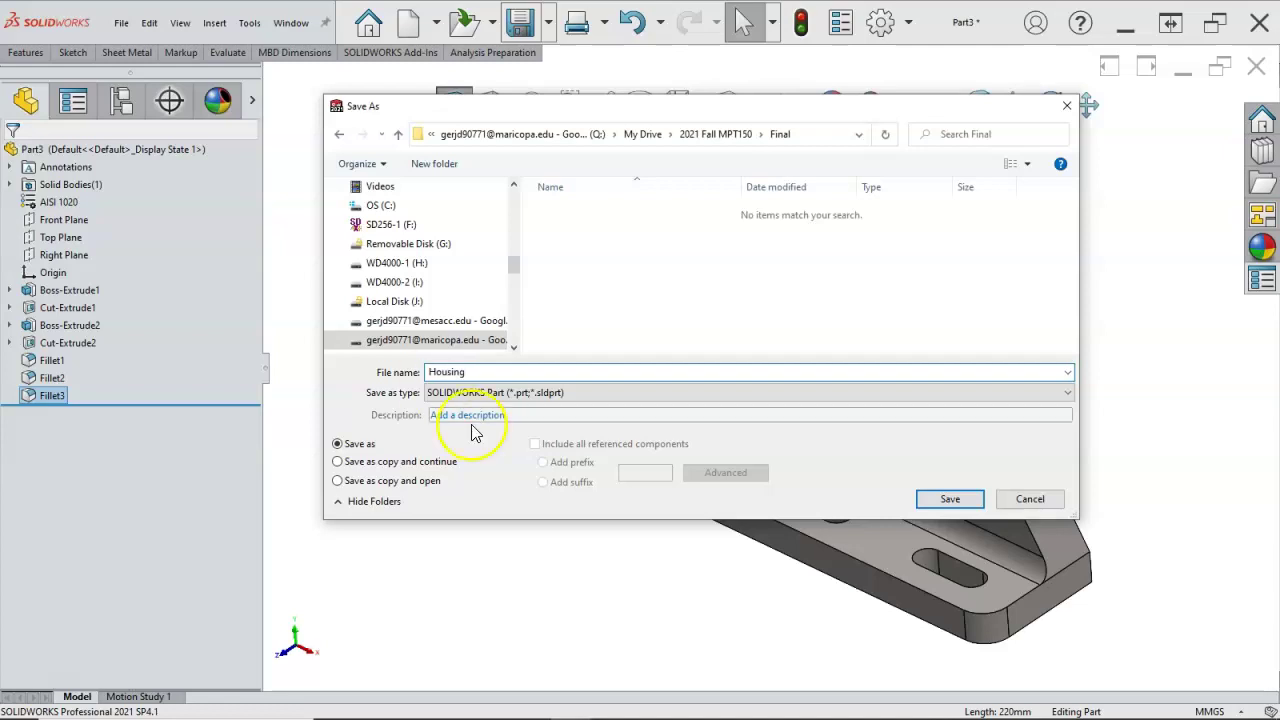
pyautogui.click(926, 502)
pyautogui.click(329, 520)
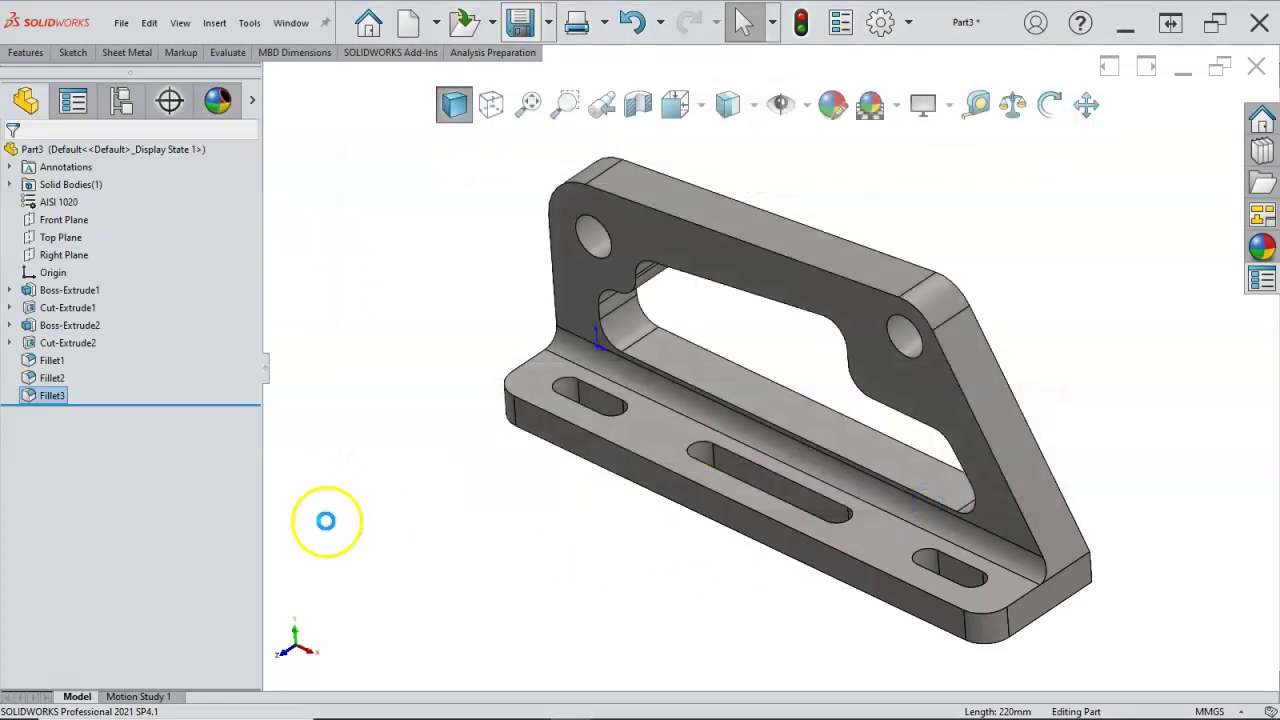